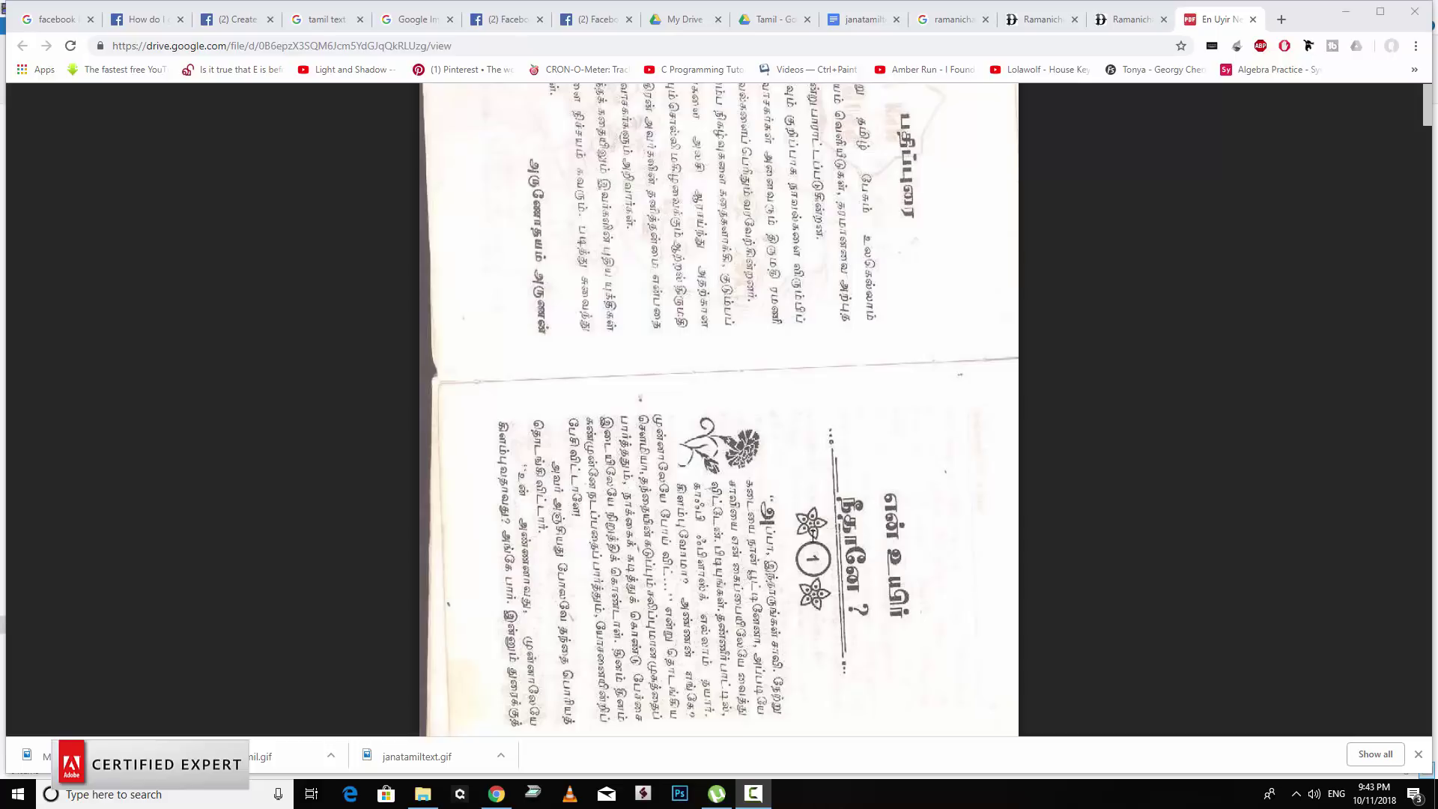
# Download En Uyir Neethane.pdf from the Drive PDF viewer into Downloads\Documents.
pyautogui.scroll(-5, 813, 533)
pyautogui.scroll(7, 816, 531)
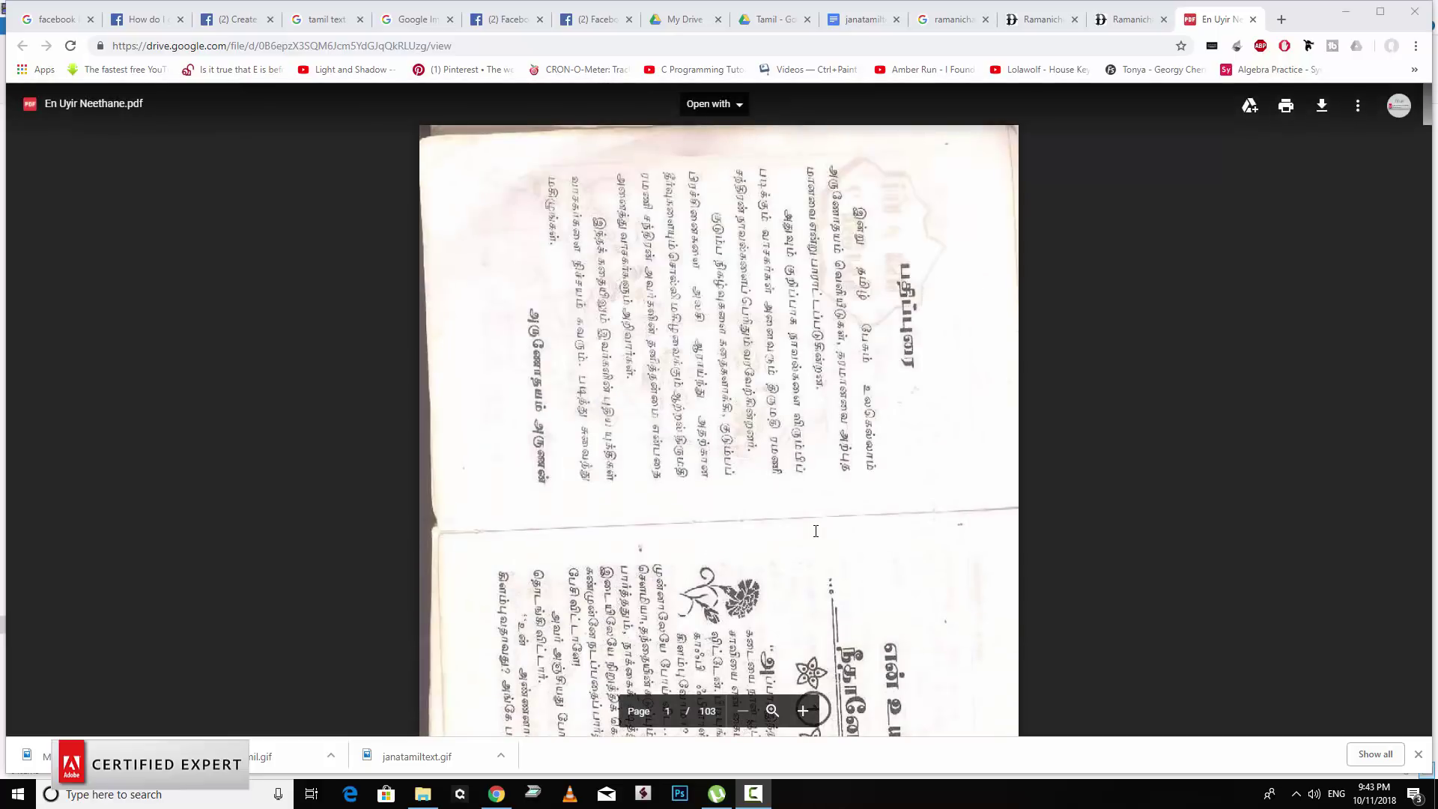
pyautogui.scroll(-1, 816, 531)
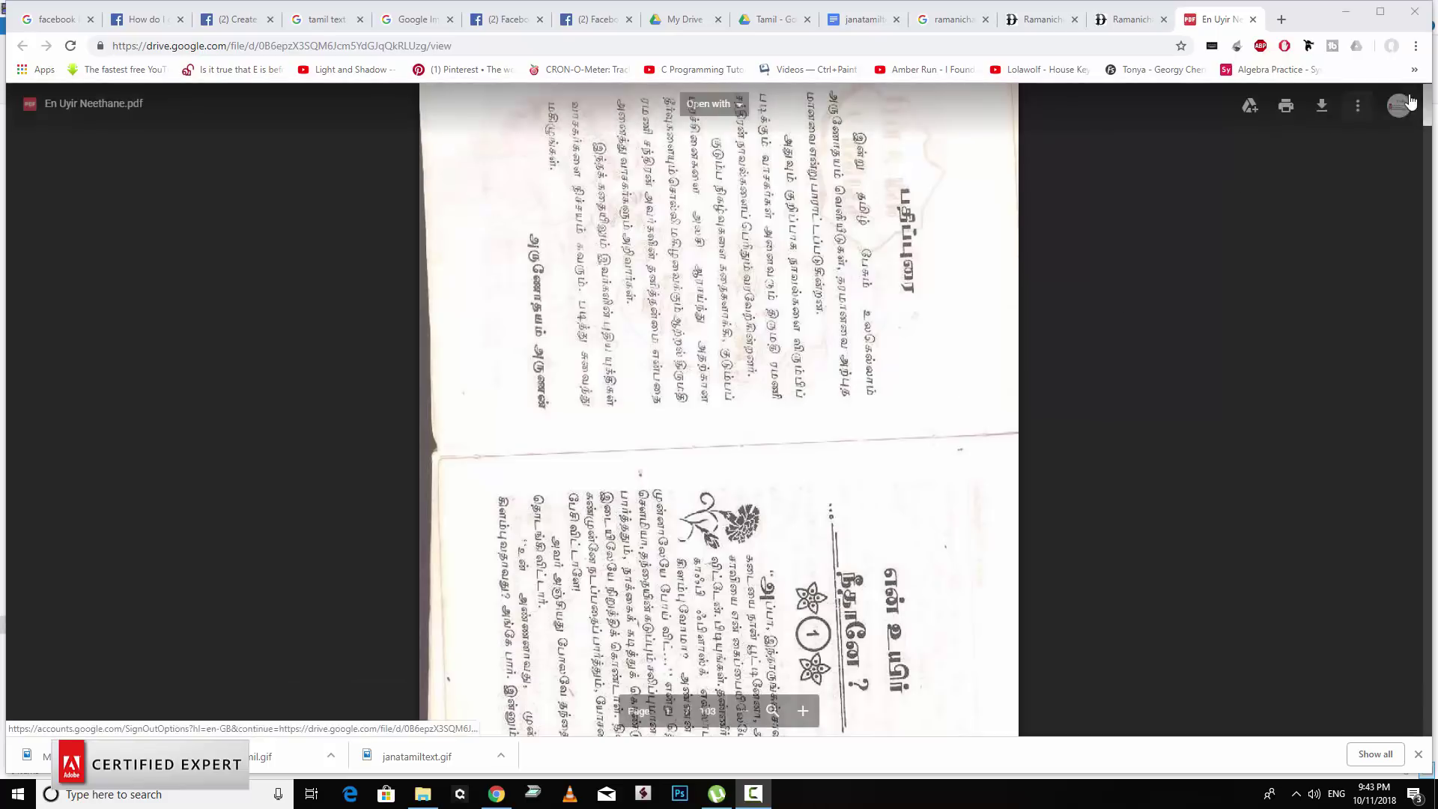
pyautogui.click(1318, 110)
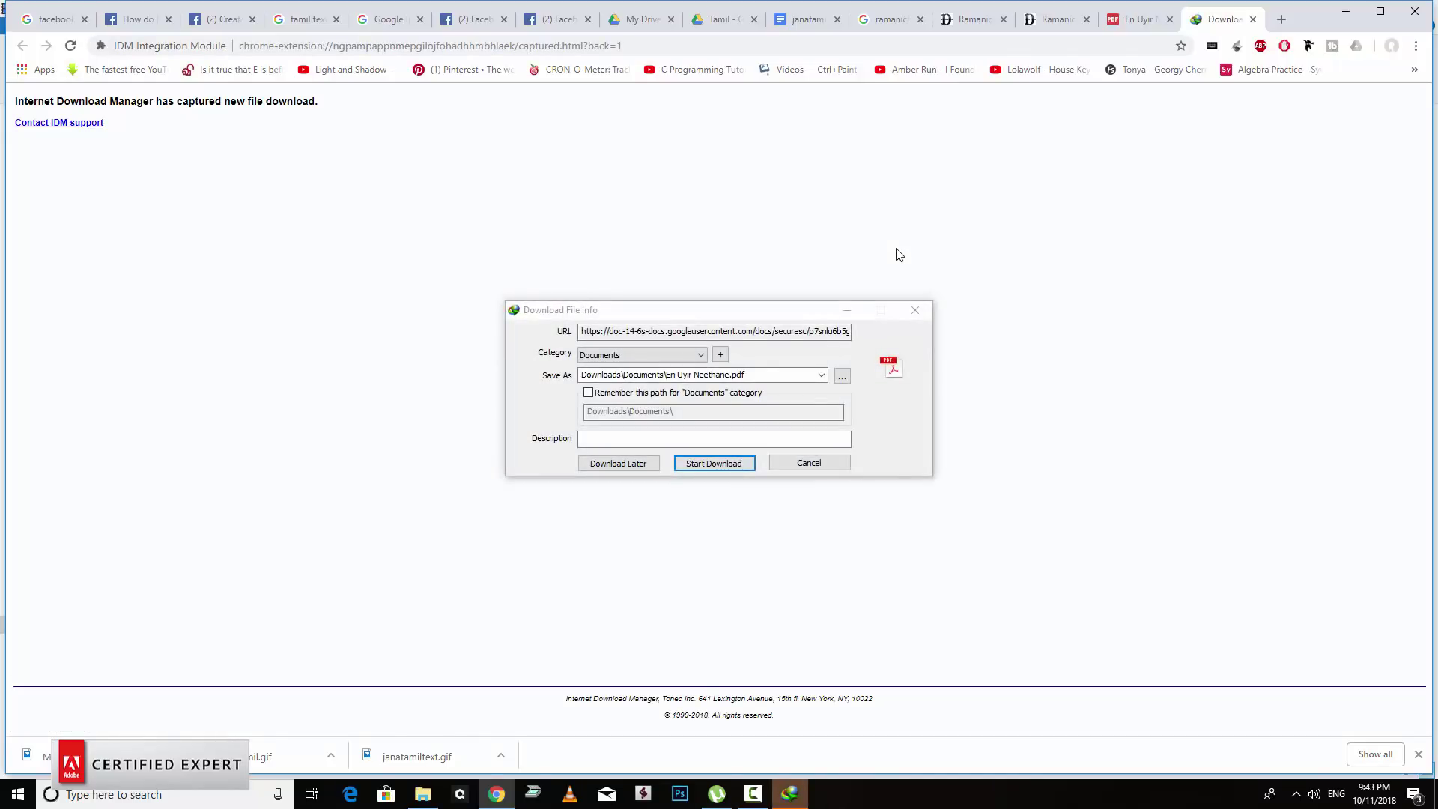
# Start the IDM download of En Uyir Neethane.pdf and return to the ramanichandran novels results.
pyautogui.click(727, 463)
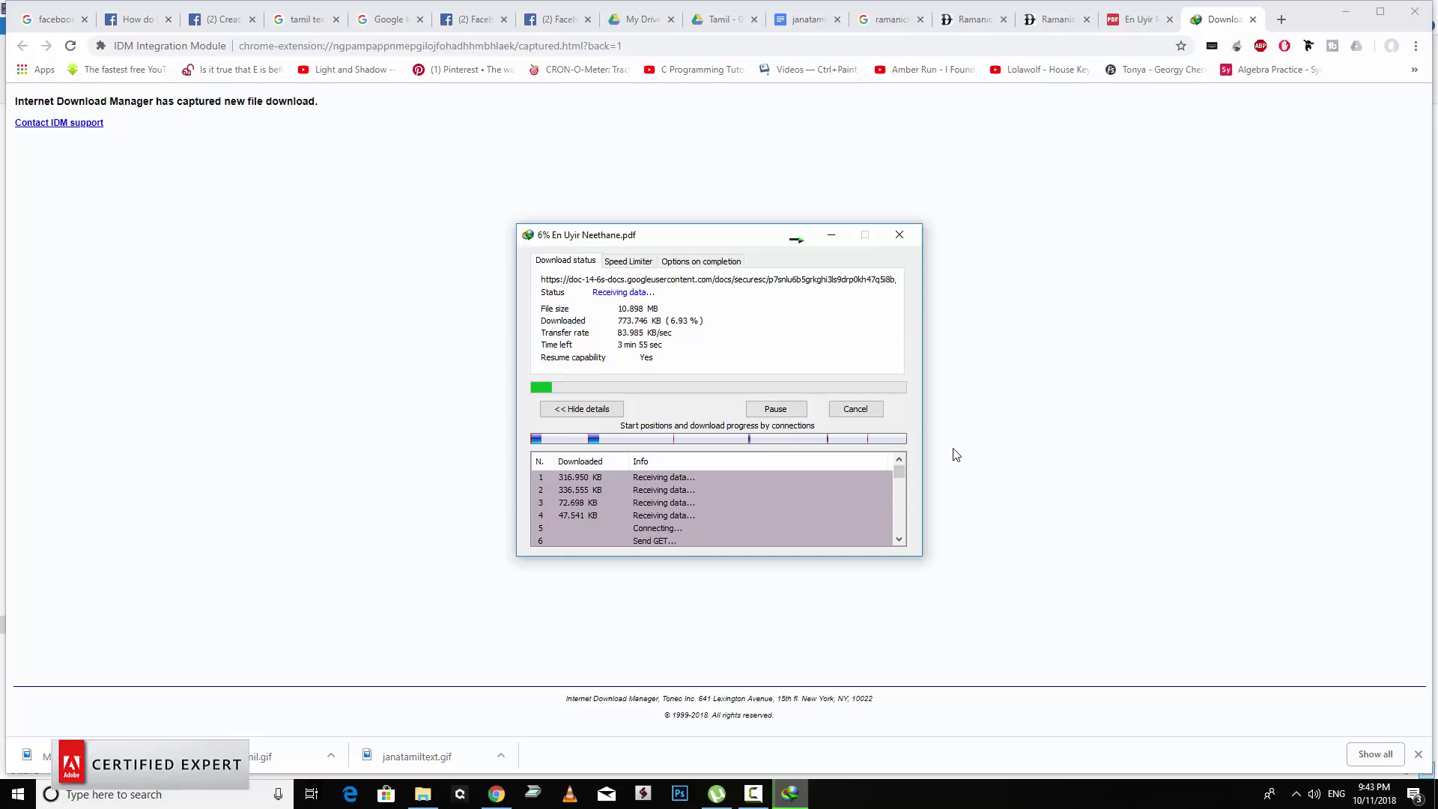
pyautogui.click(884, 20)
# Scroll the ramanichandran novels results and open the 'Images for ramanichandran novels' strip.
pyautogui.scroll(-3, 954, 522)
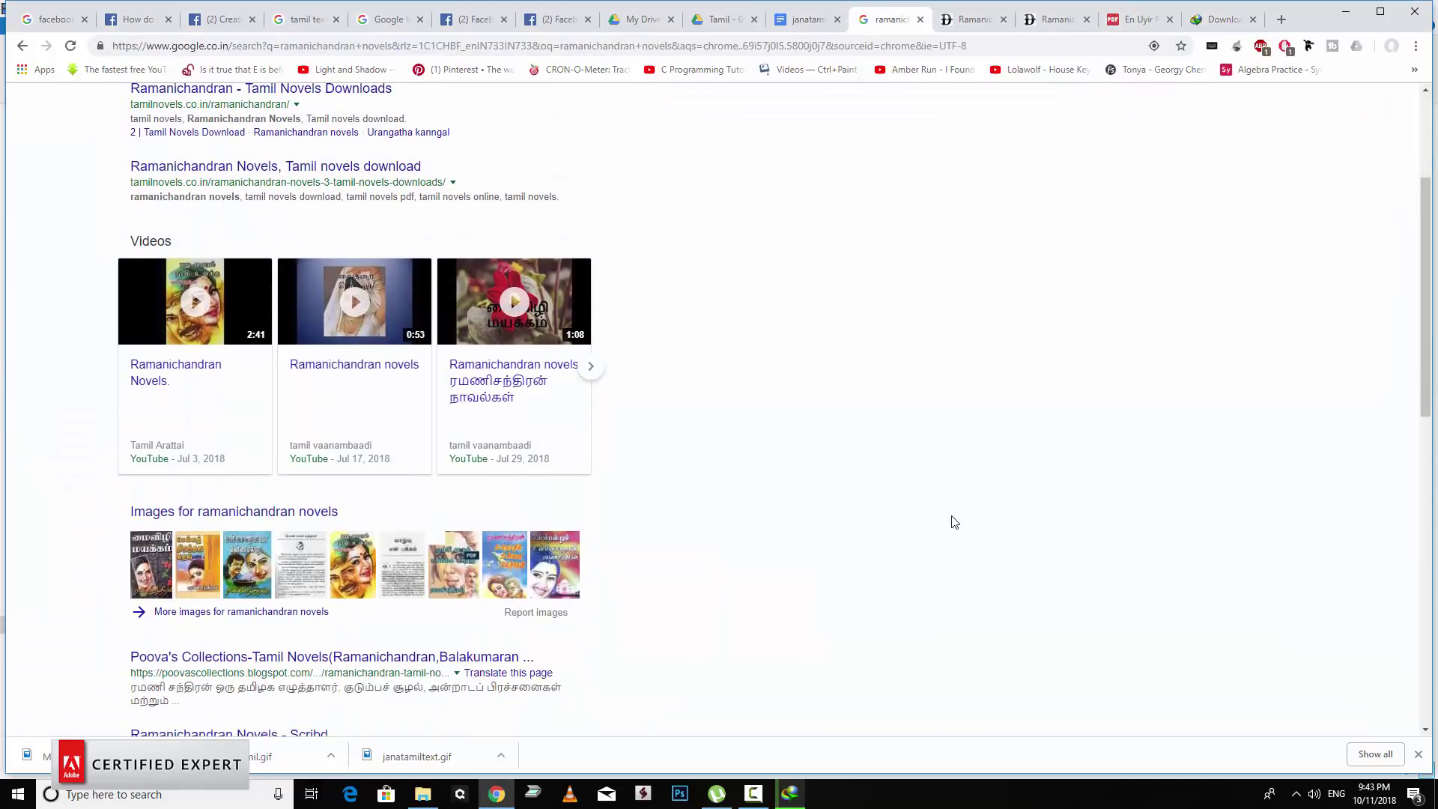
pyautogui.scroll(-3, 953, 522)
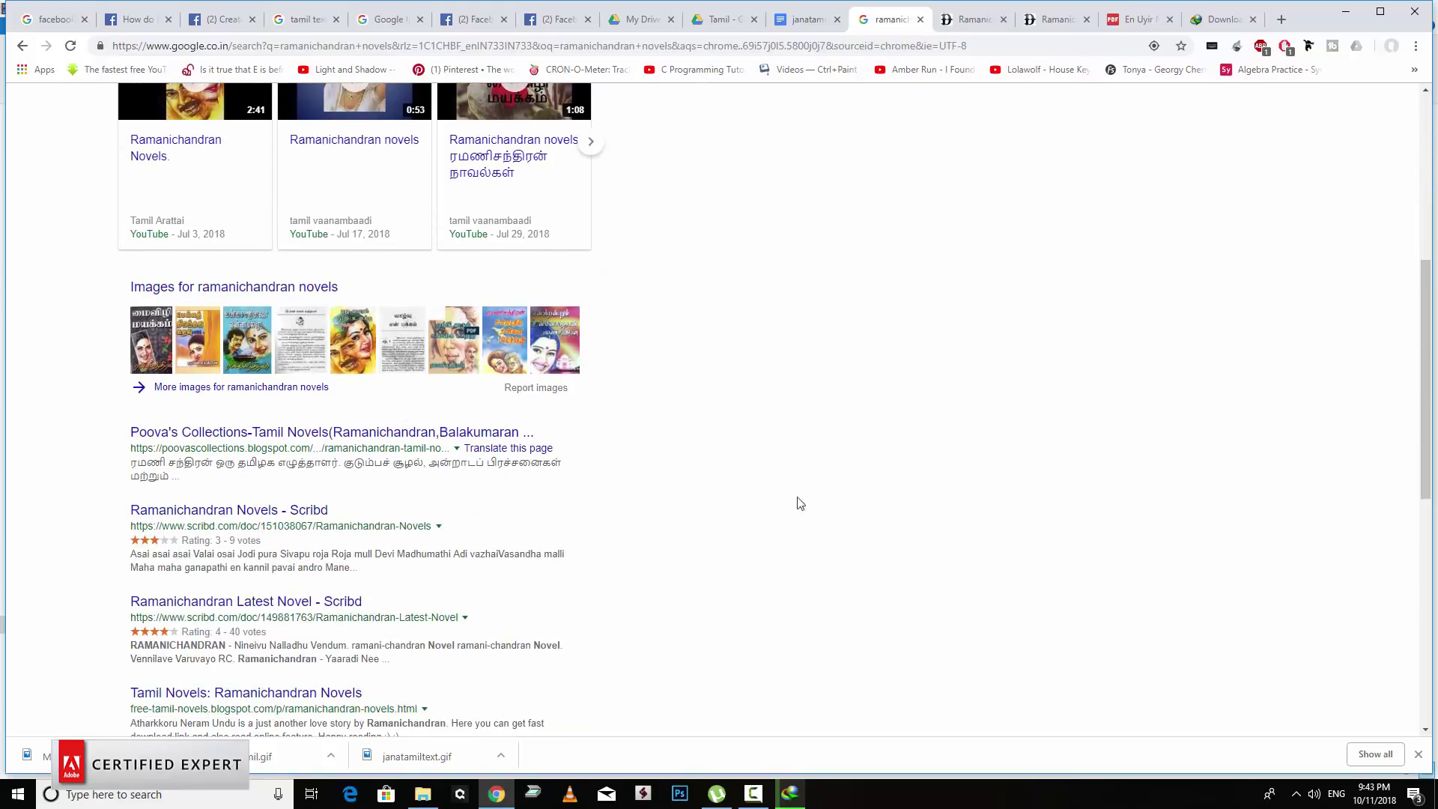
pyautogui.click(410, 368)
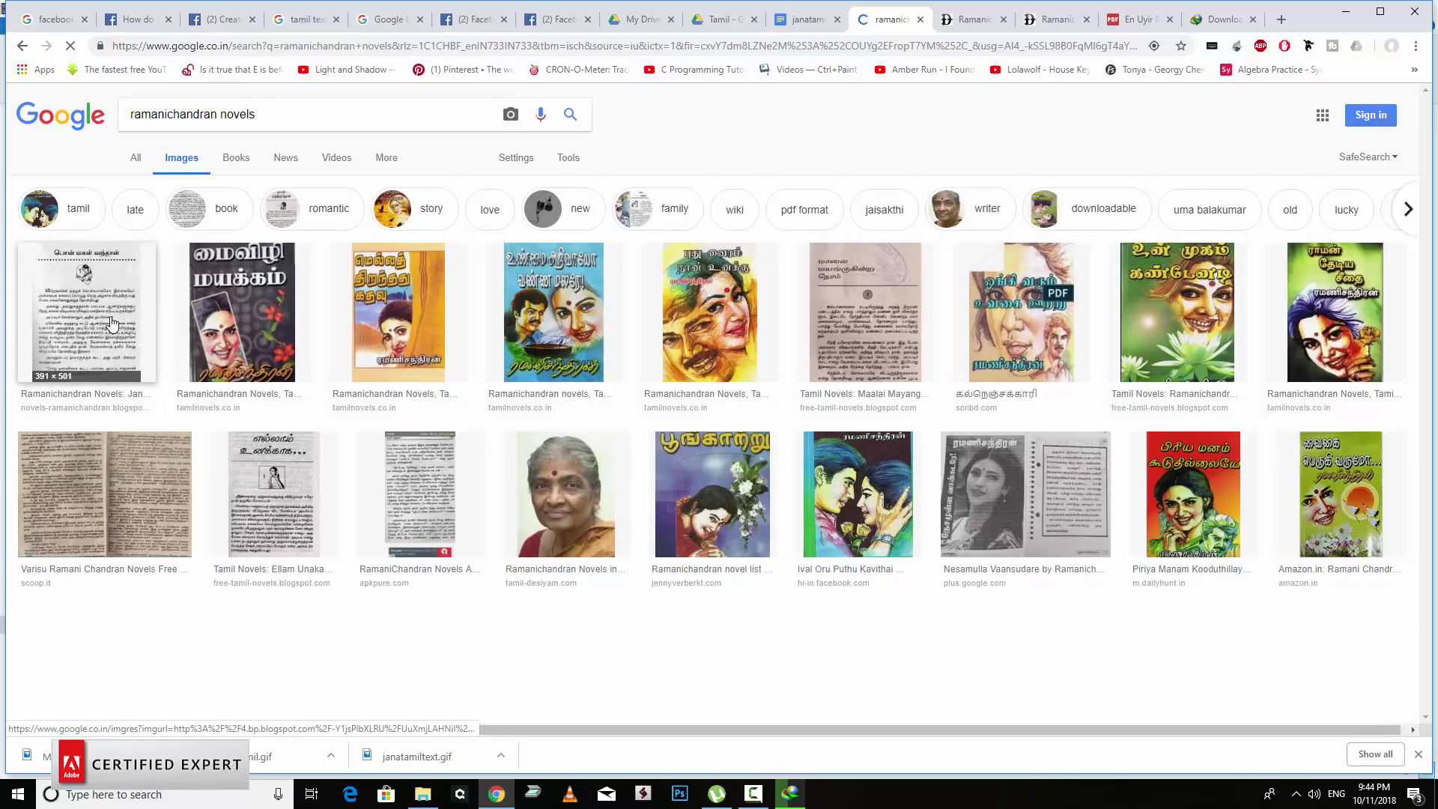
# Preview the first page, Maalai Mayangukira Neram and Vaigarai Vellum image results.
pyautogui.scroll(-3, 111, 317)
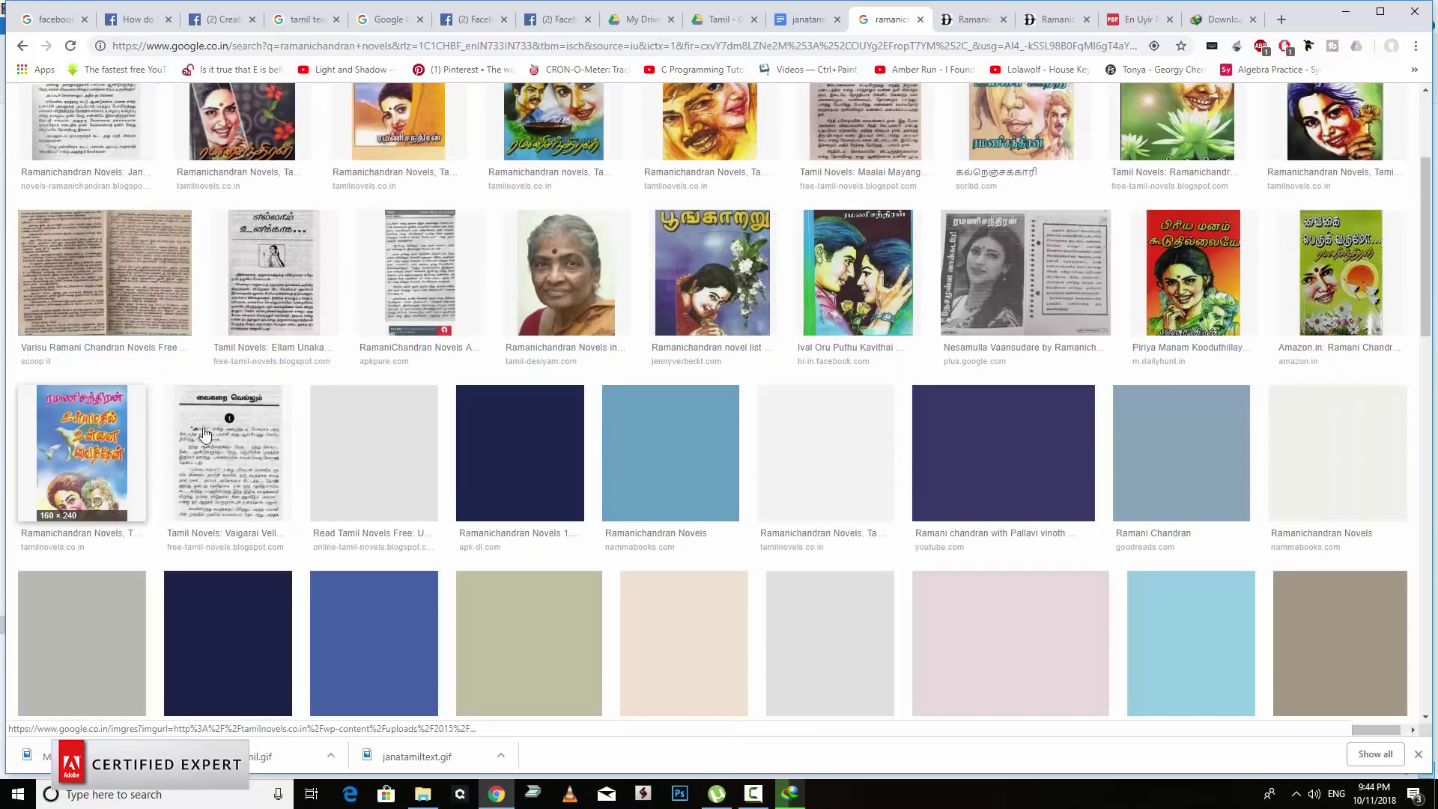
pyautogui.click(113, 128)
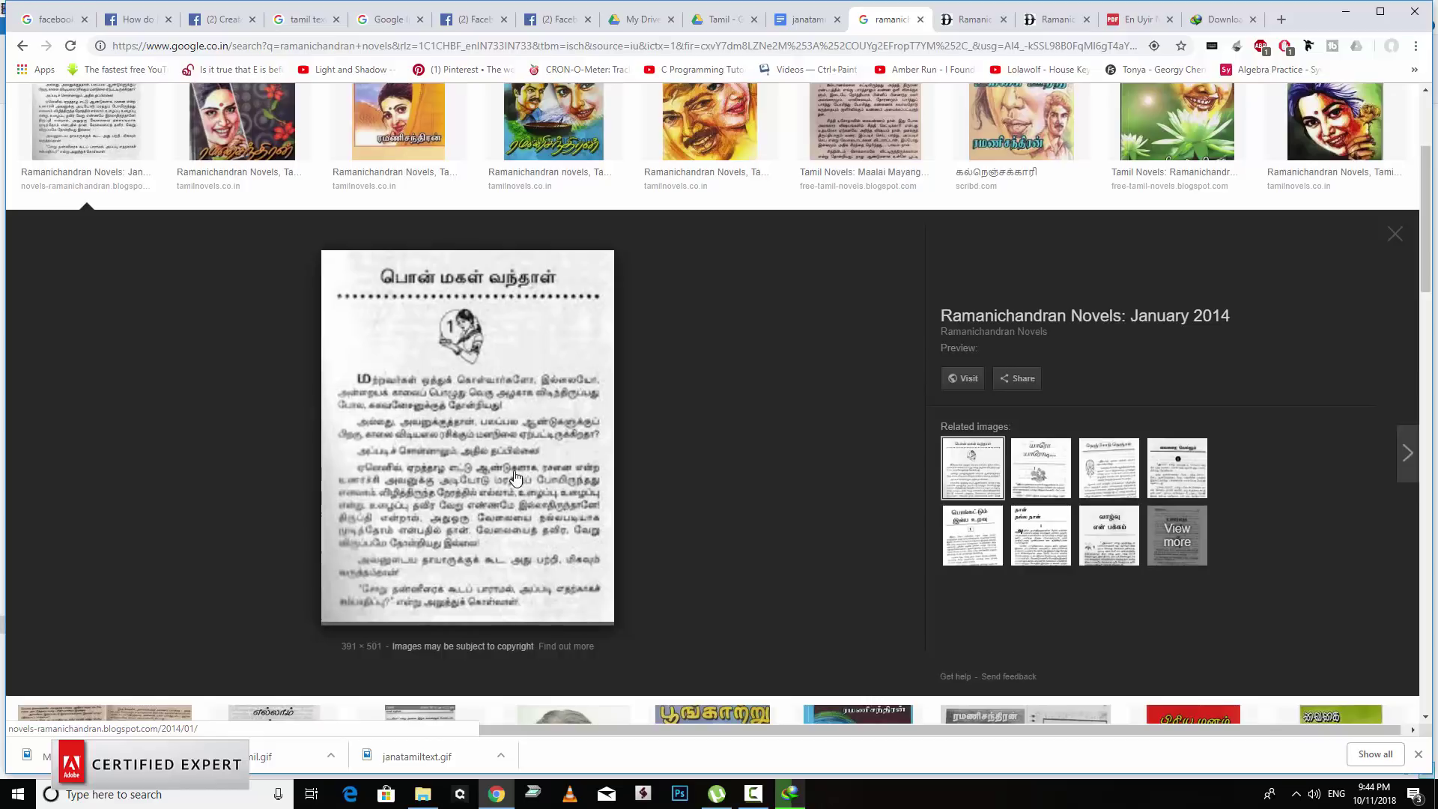
pyautogui.scroll(2, 495, 570)
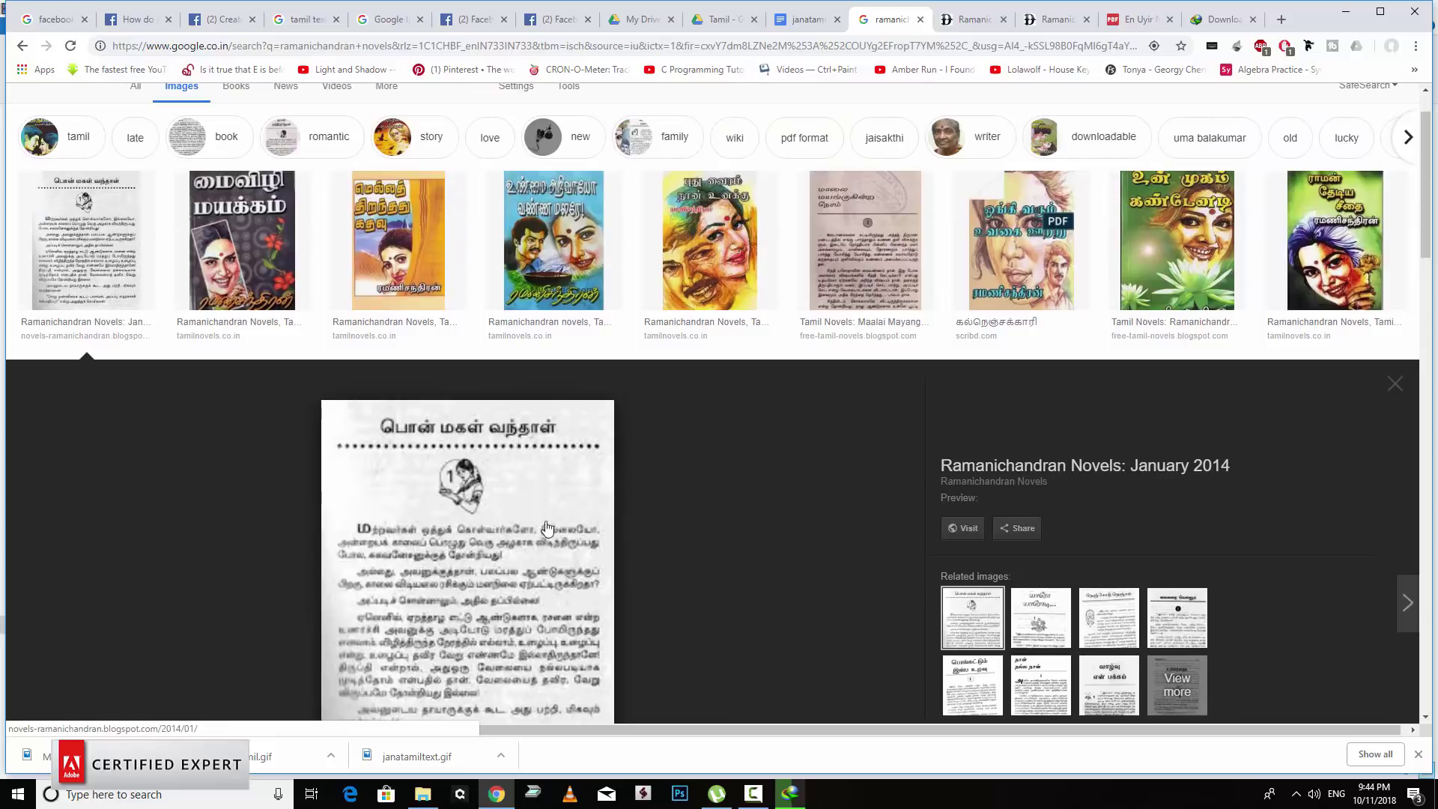
pyautogui.click(888, 274)
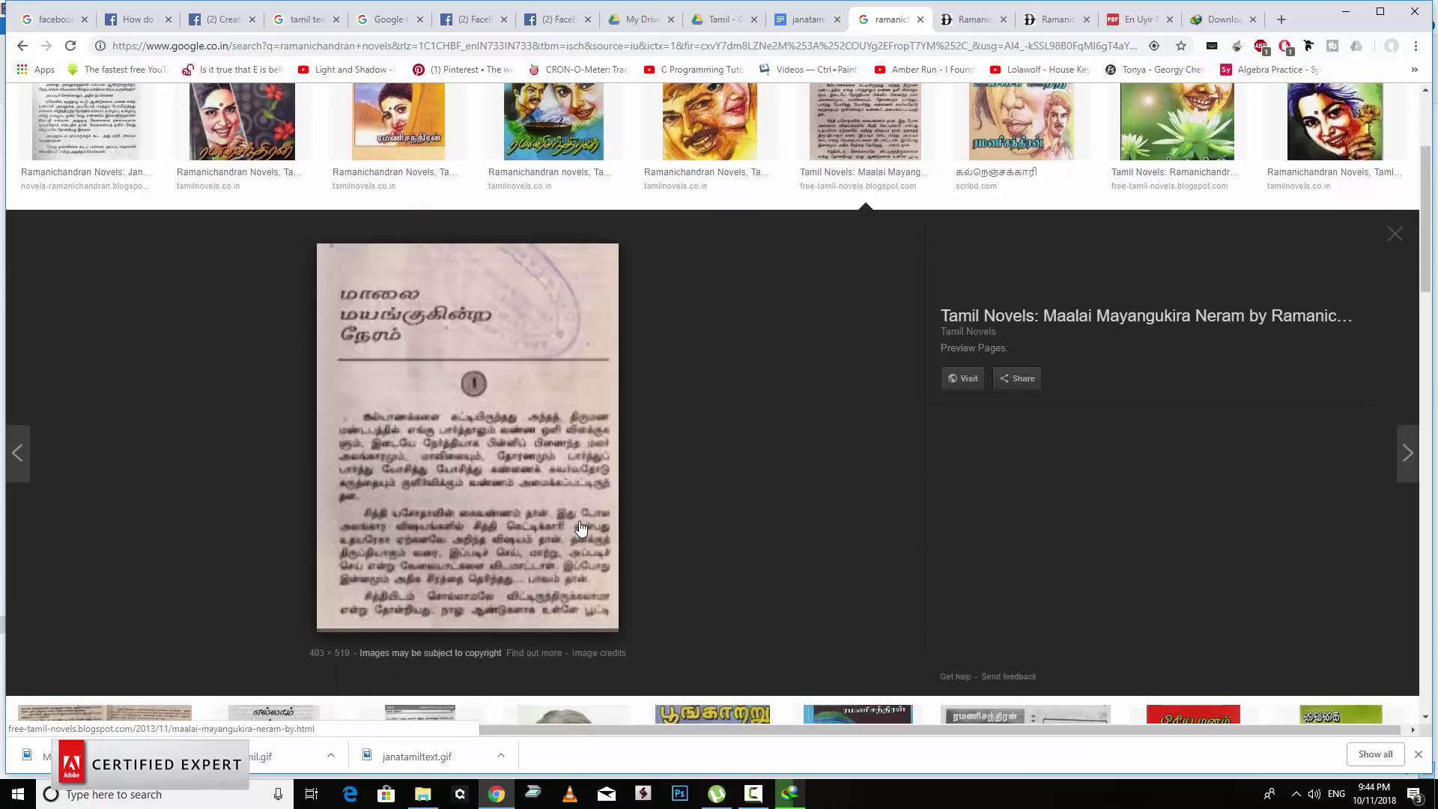
pyautogui.scroll(-4, 528, 593)
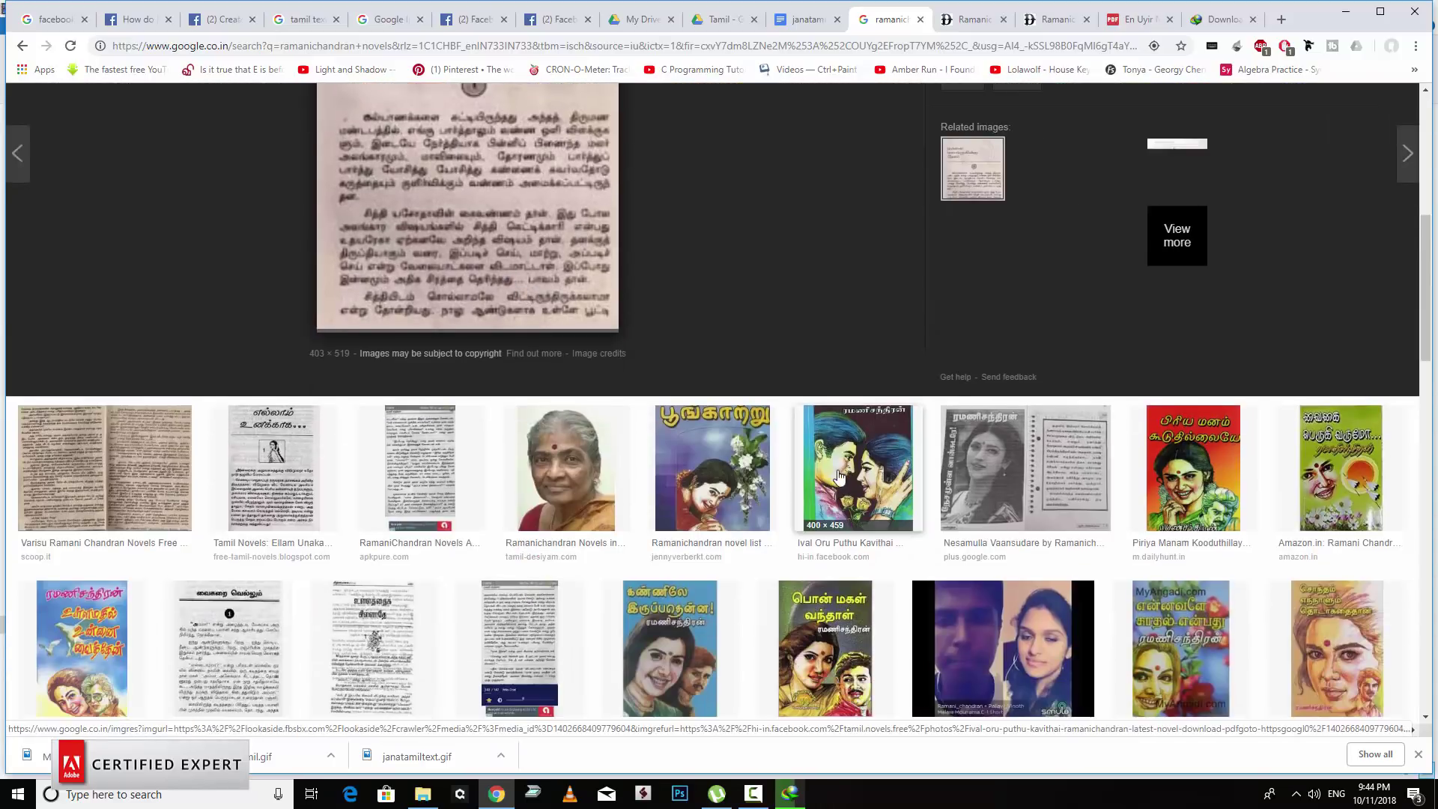
pyautogui.click(273, 661)
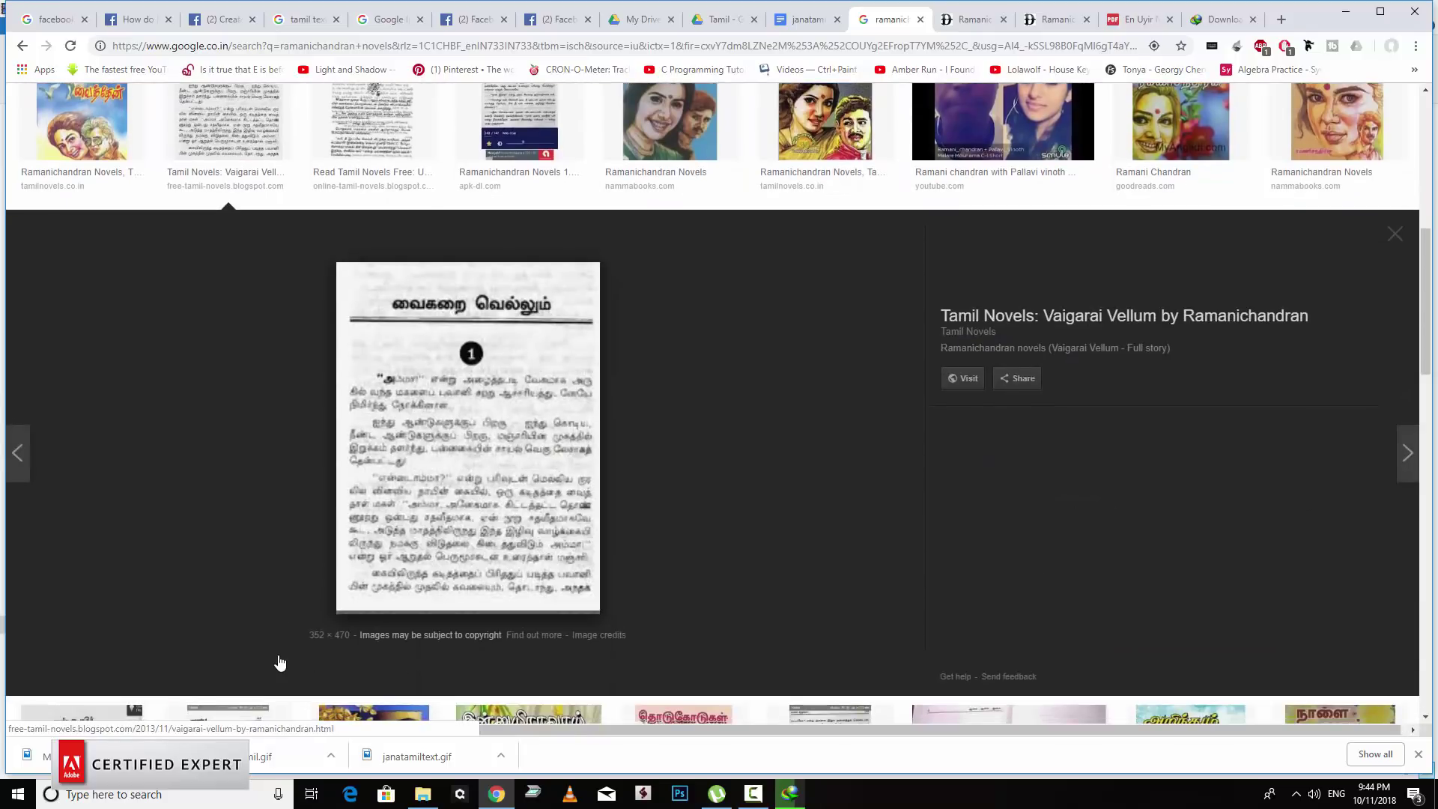
# Open the Vaigarai Vellum image in a new tab and open its source blog page.
pyautogui.rightClick(460, 459)
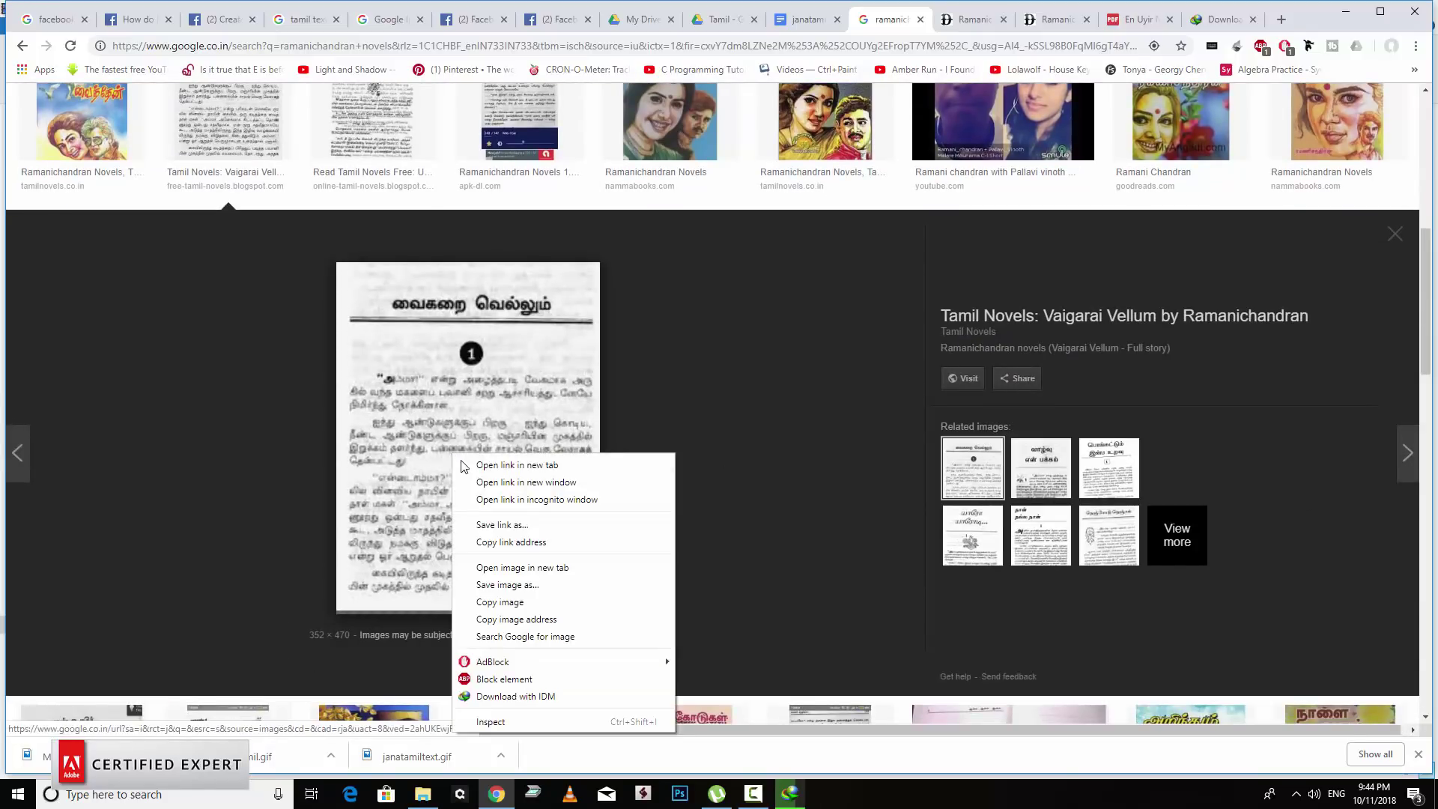
pyautogui.click(571, 567)
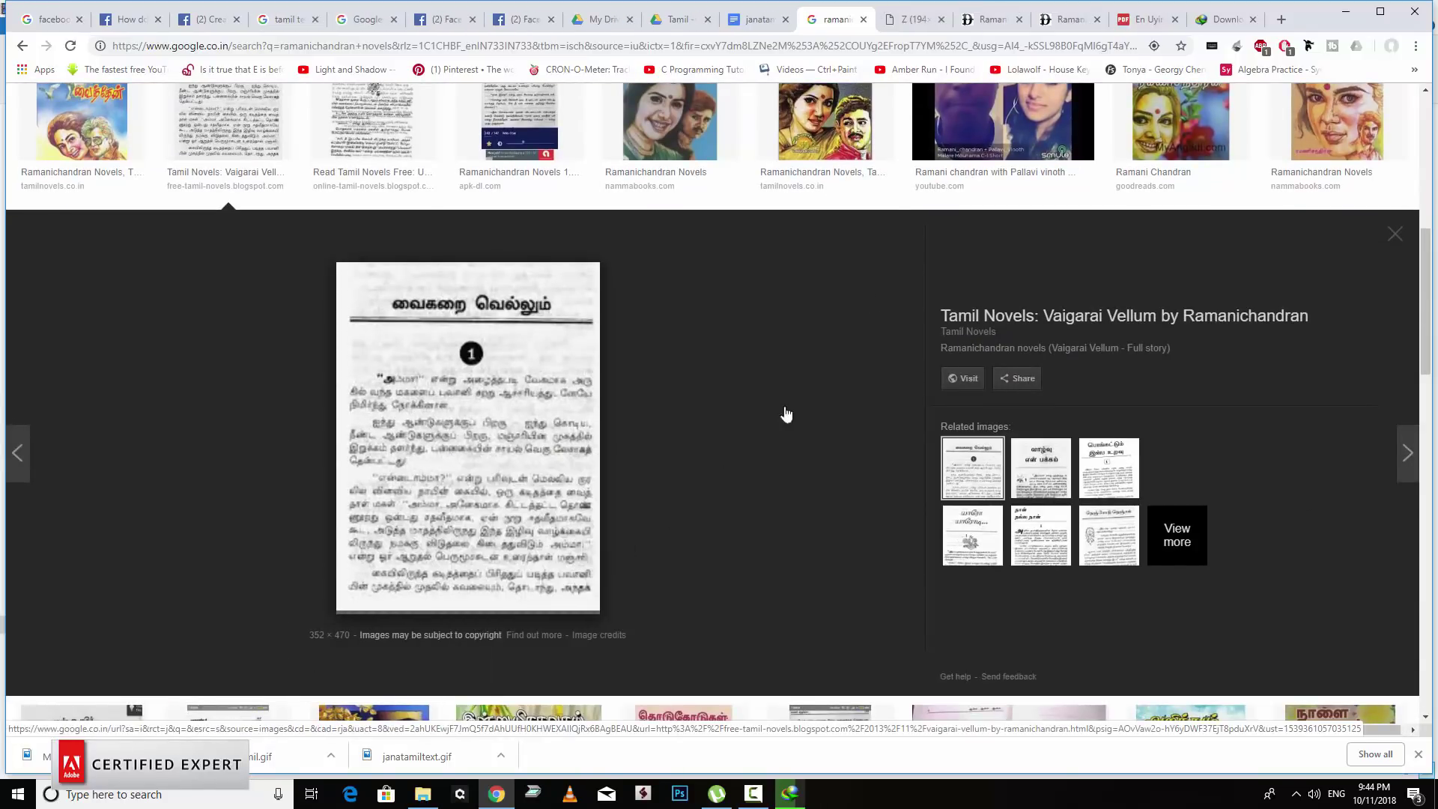
pyautogui.click(918, 21)
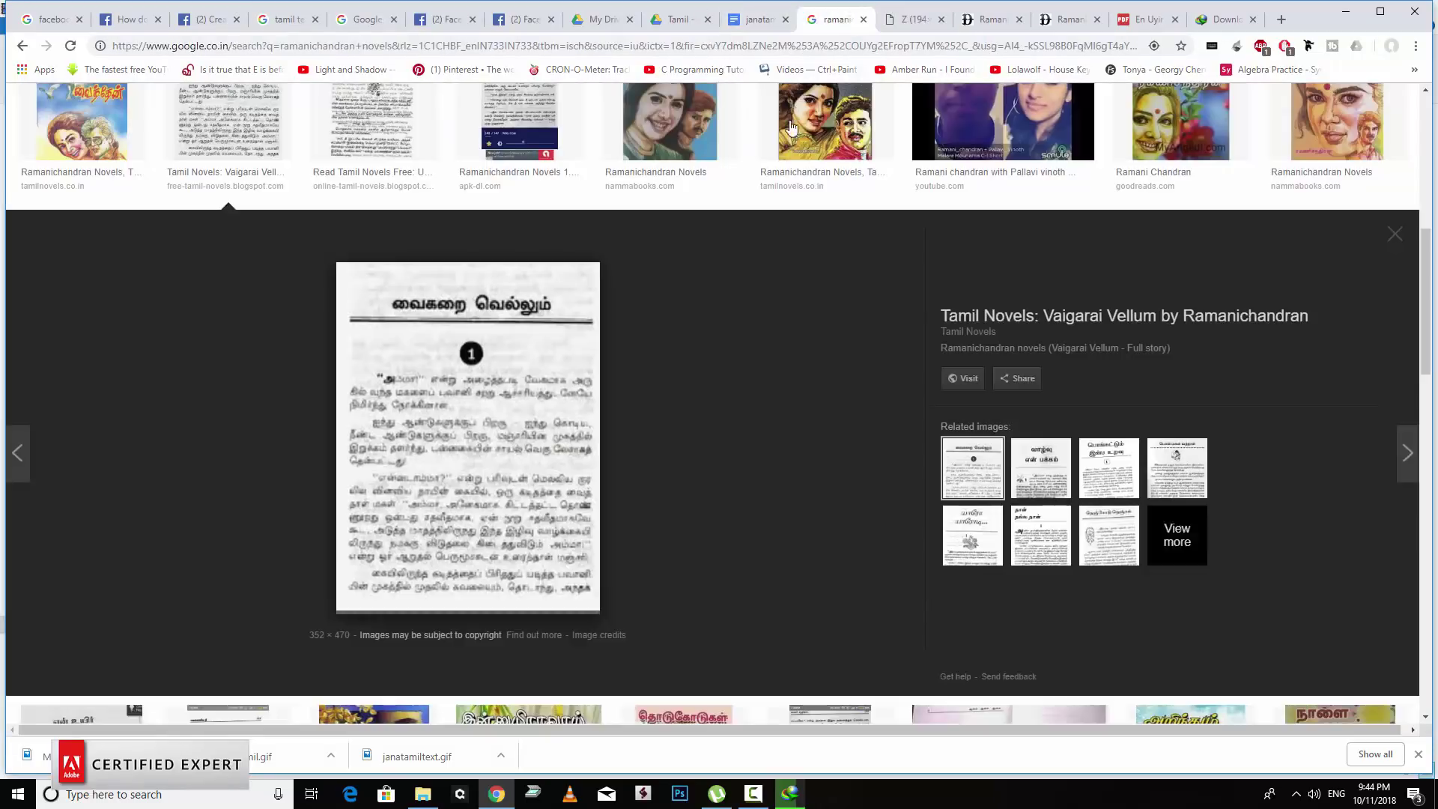
pyautogui.click(820, 21)
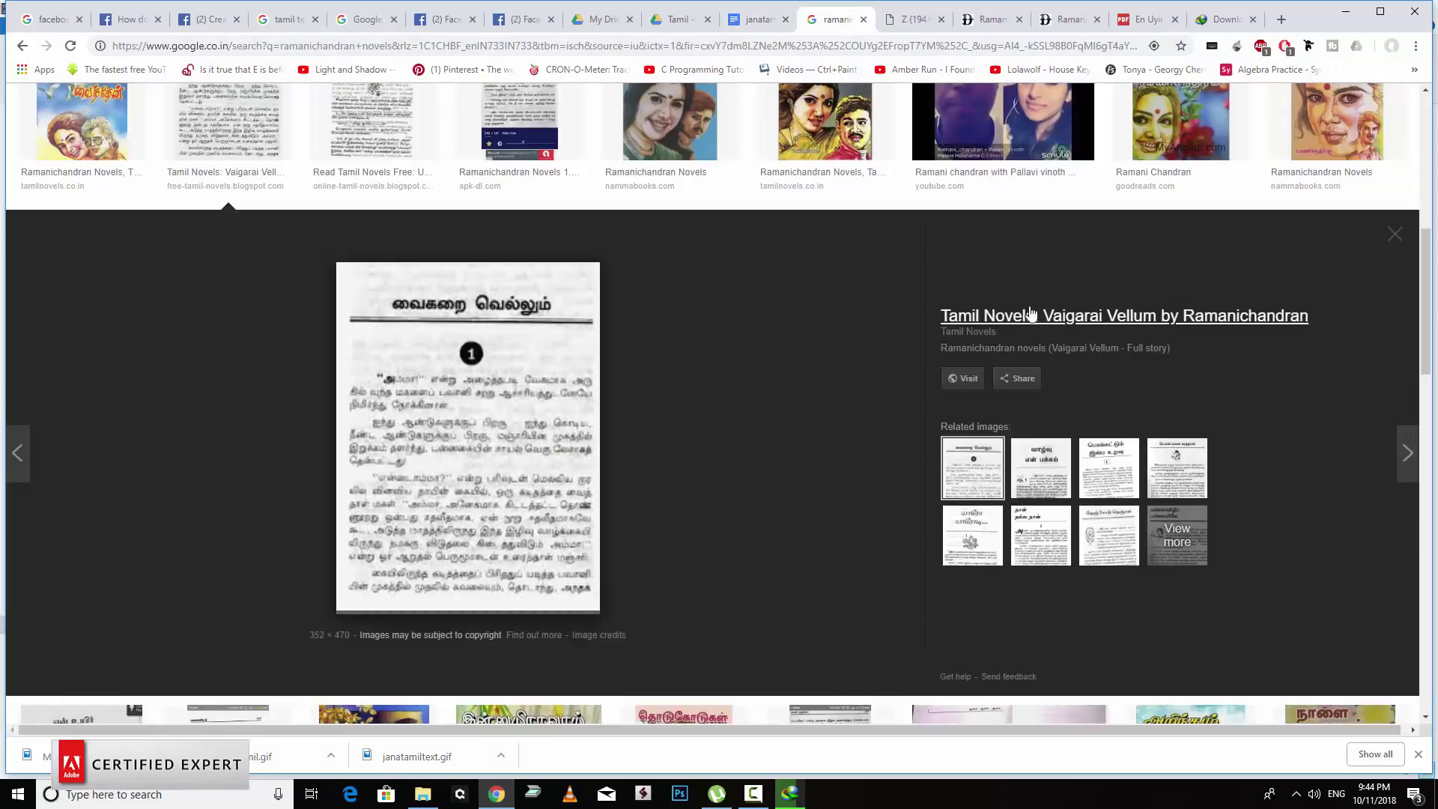
pyautogui.click(1030, 315)
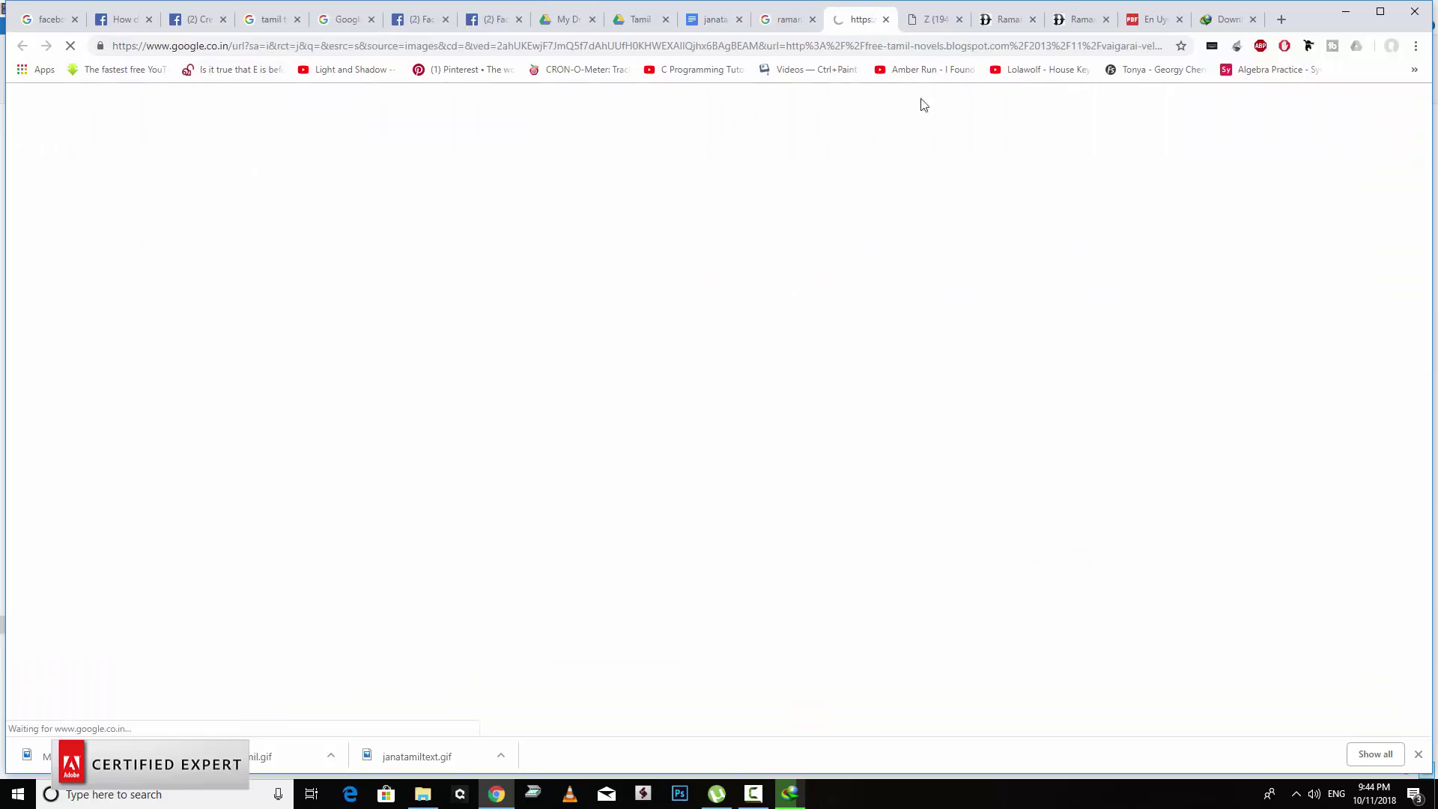
# Close the standalone image tab, check the blog page, and return to the PDF download tab.
pyautogui.click(933, 21)
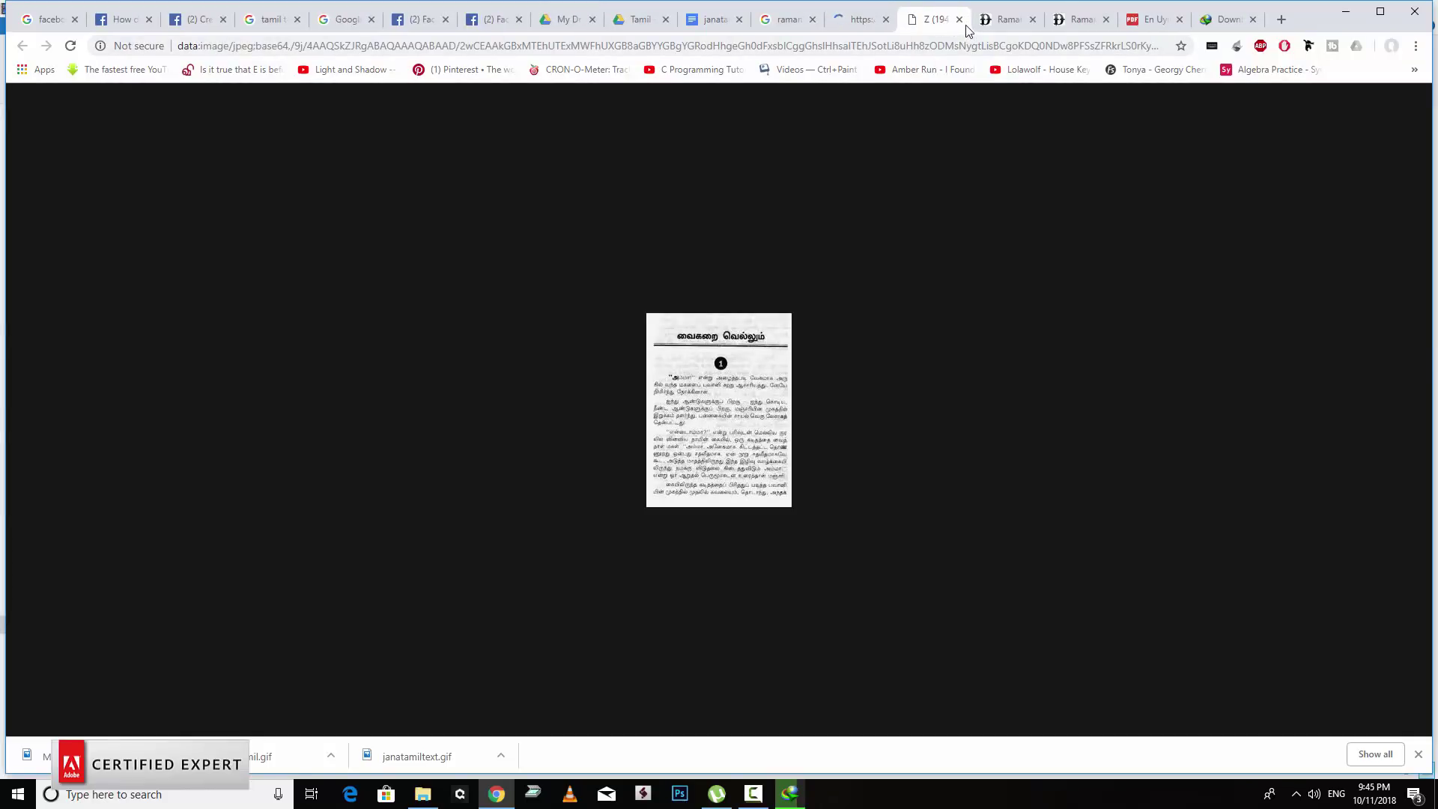
pyautogui.click(959, 20)
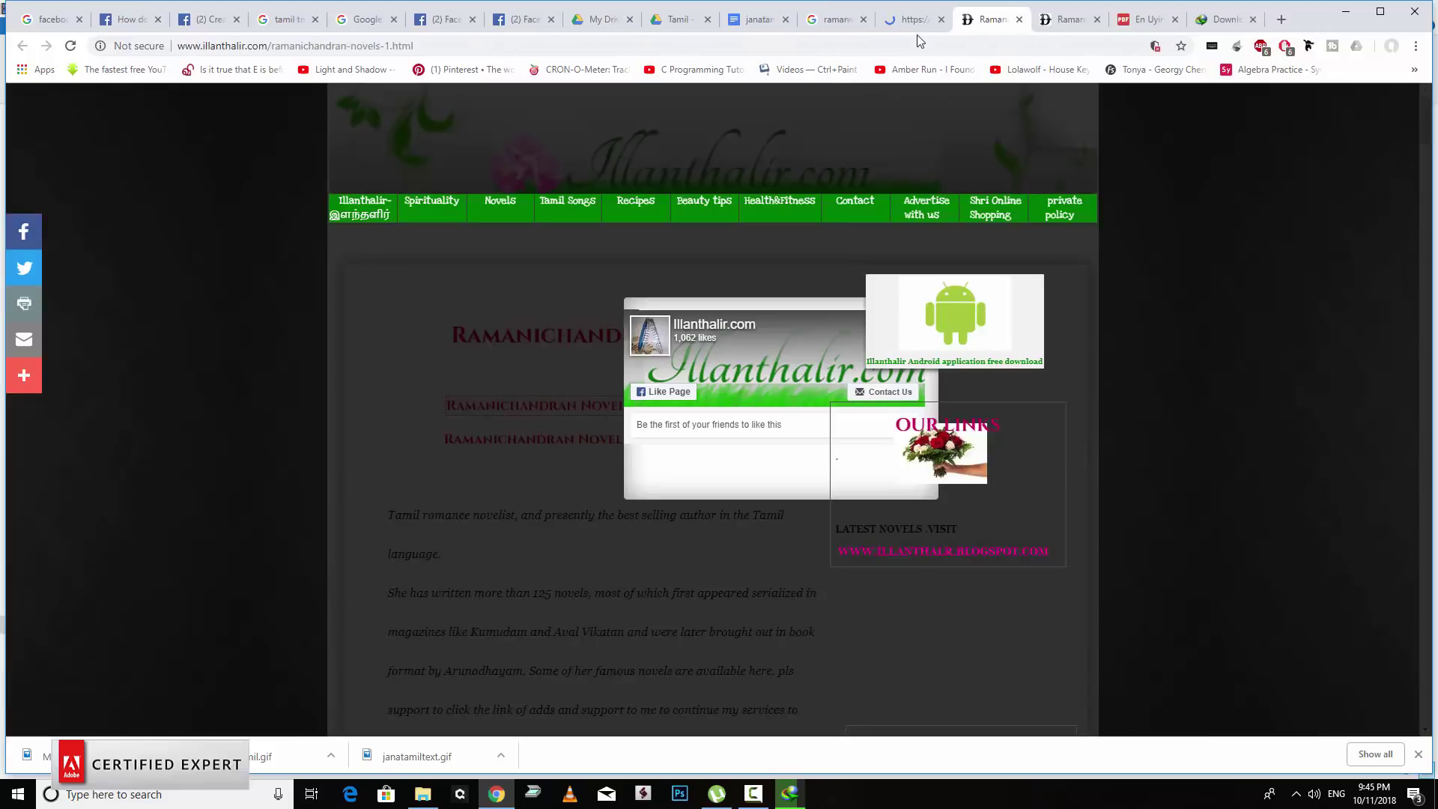
pyautogui.click(918, 21)
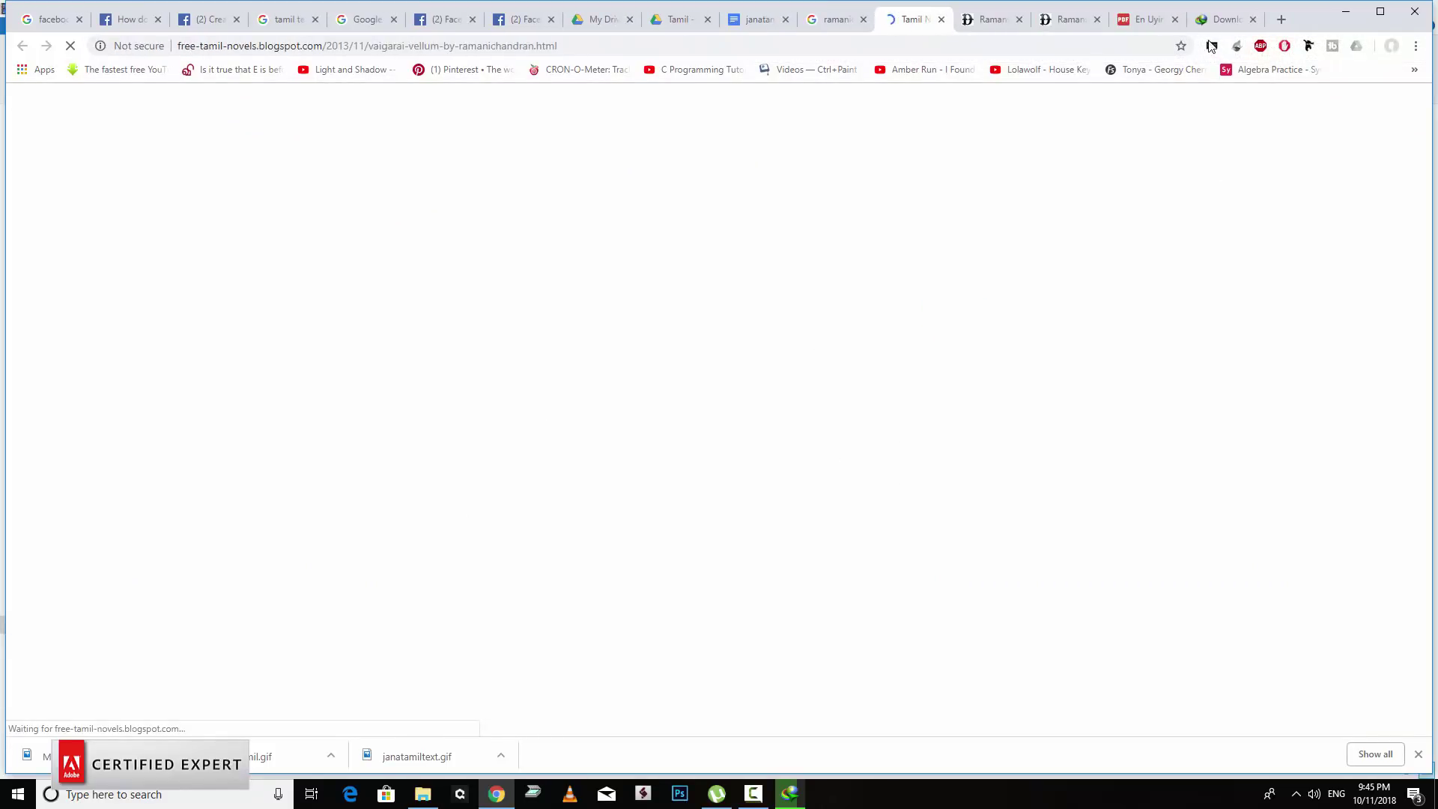
pyautogui.click(1216, 20)
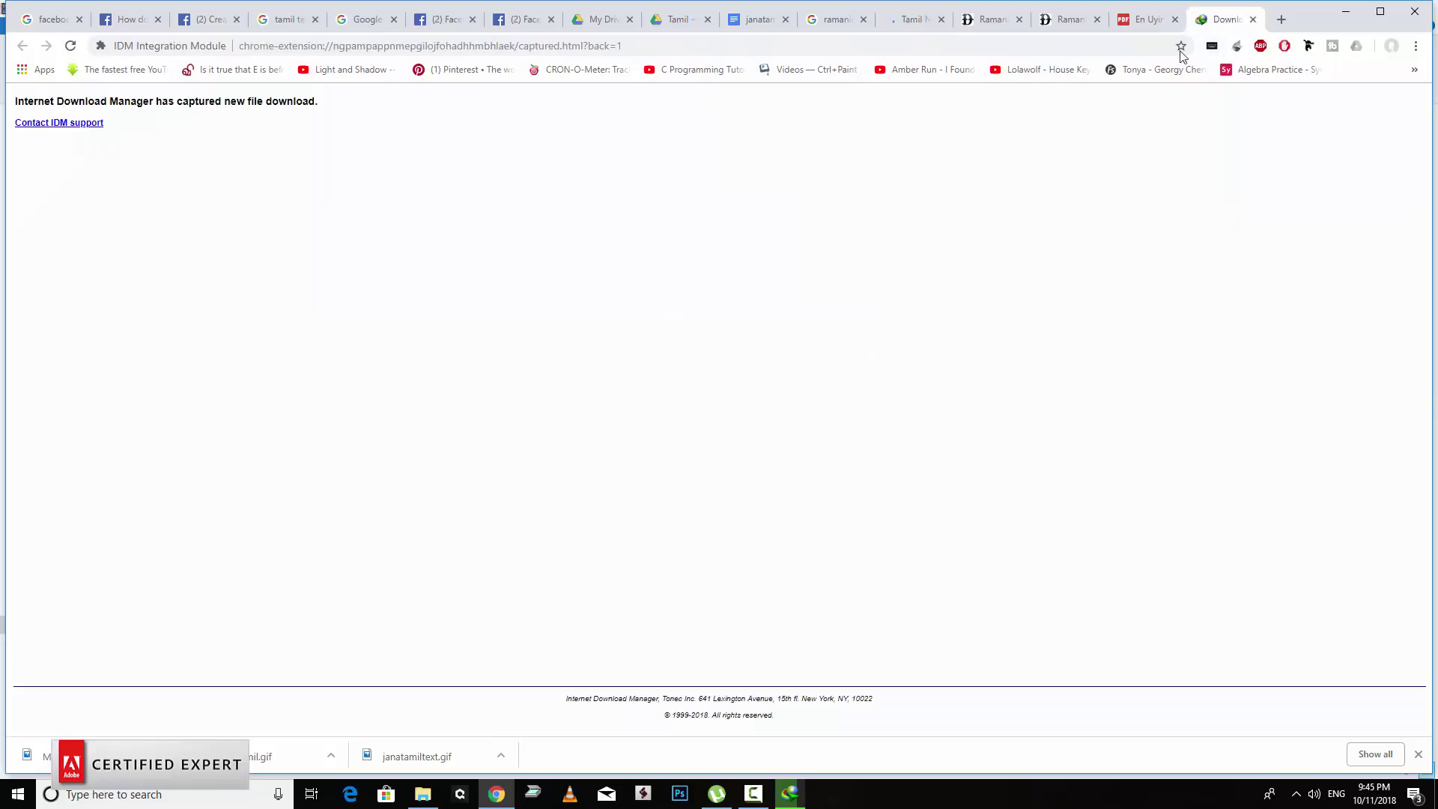
# Follow the En Uyir Neethane.pdf download to 95%, then scroll the Vaigarai Vellum blog to its preview pages.
pyautogui.click(789, 794)
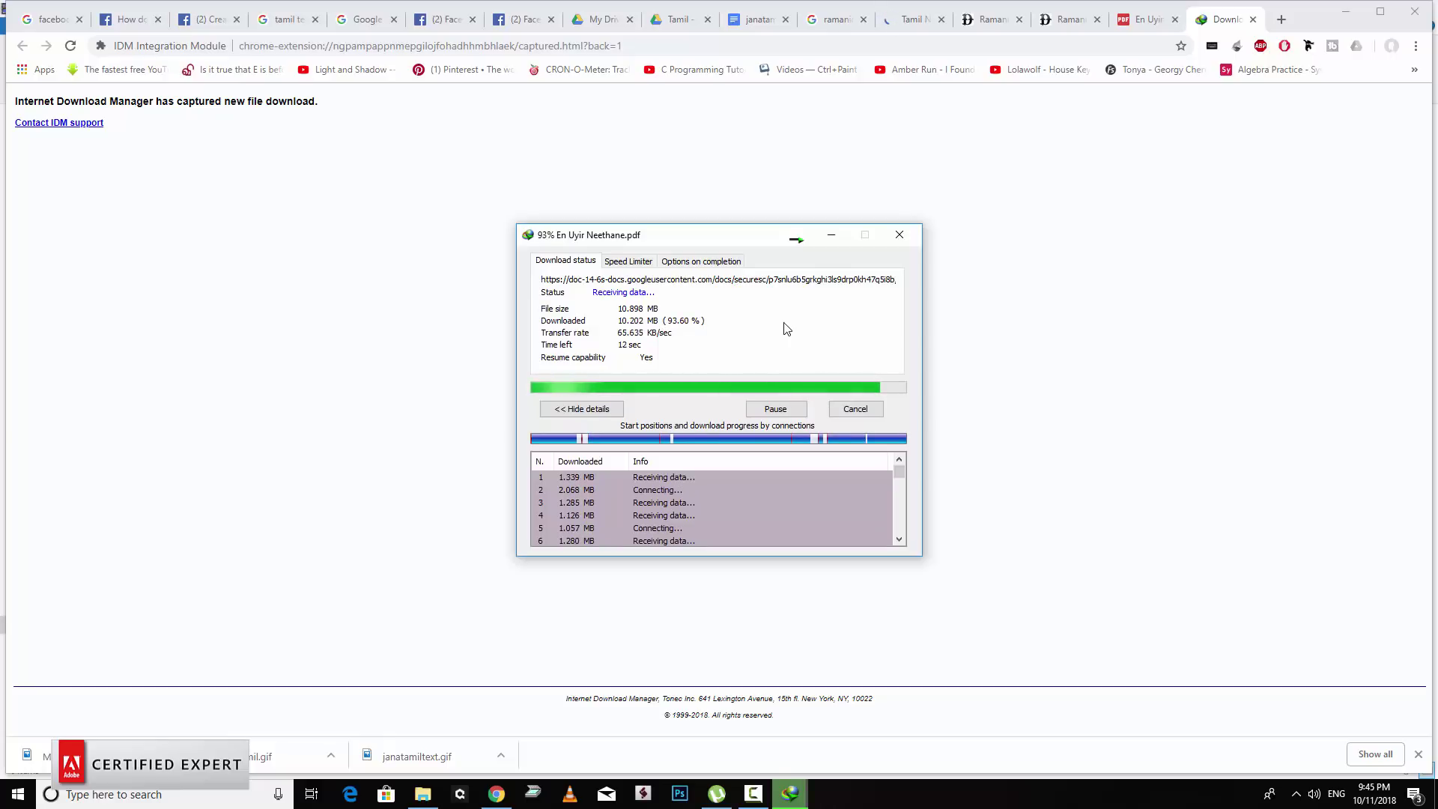
pyautogui.click(911, 21)
pyautogui.scroll(-4, 865, 599)
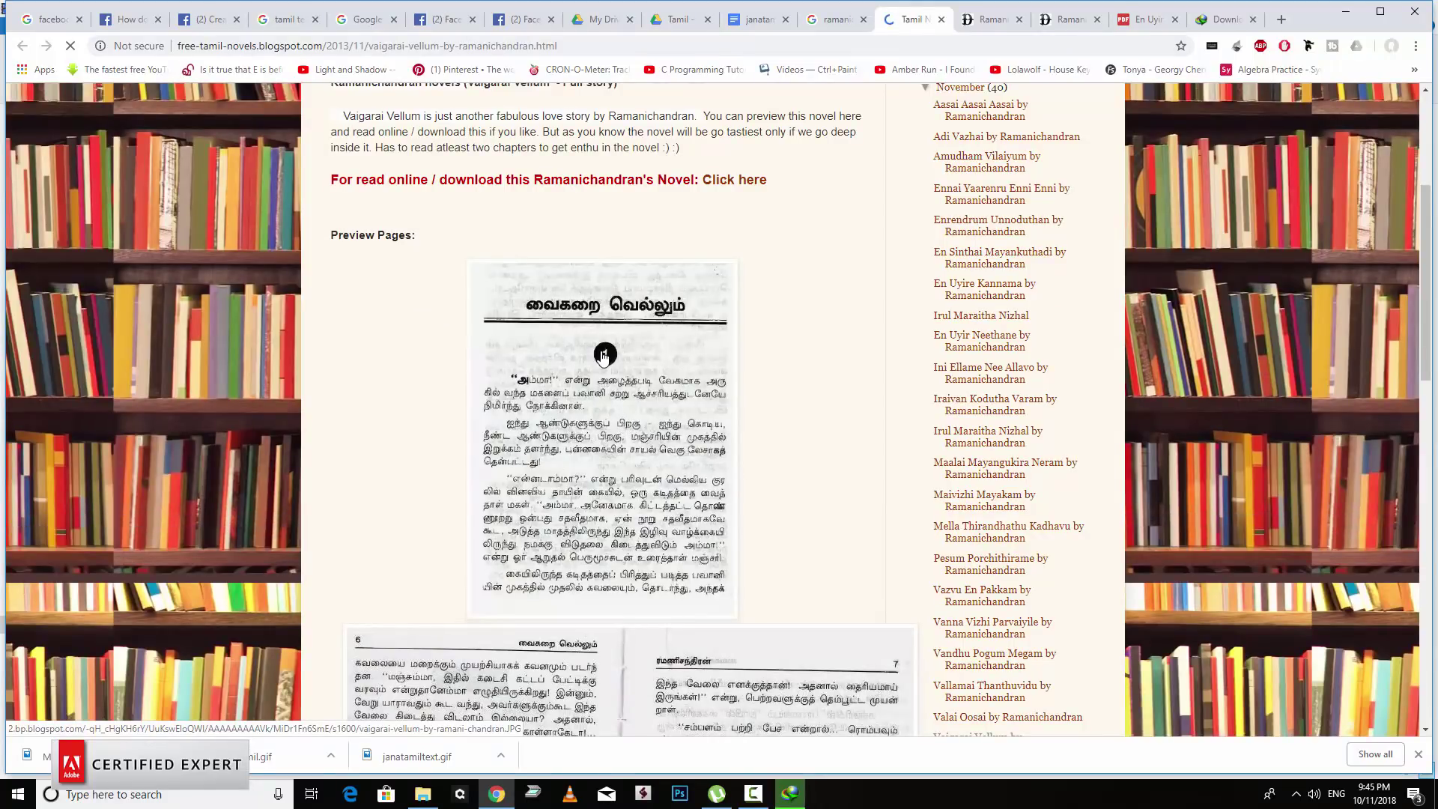
# Save the enlarged Vaigarai Vellum preview page as a JPG on the Desktop.
pyautogui.click(629, 439)
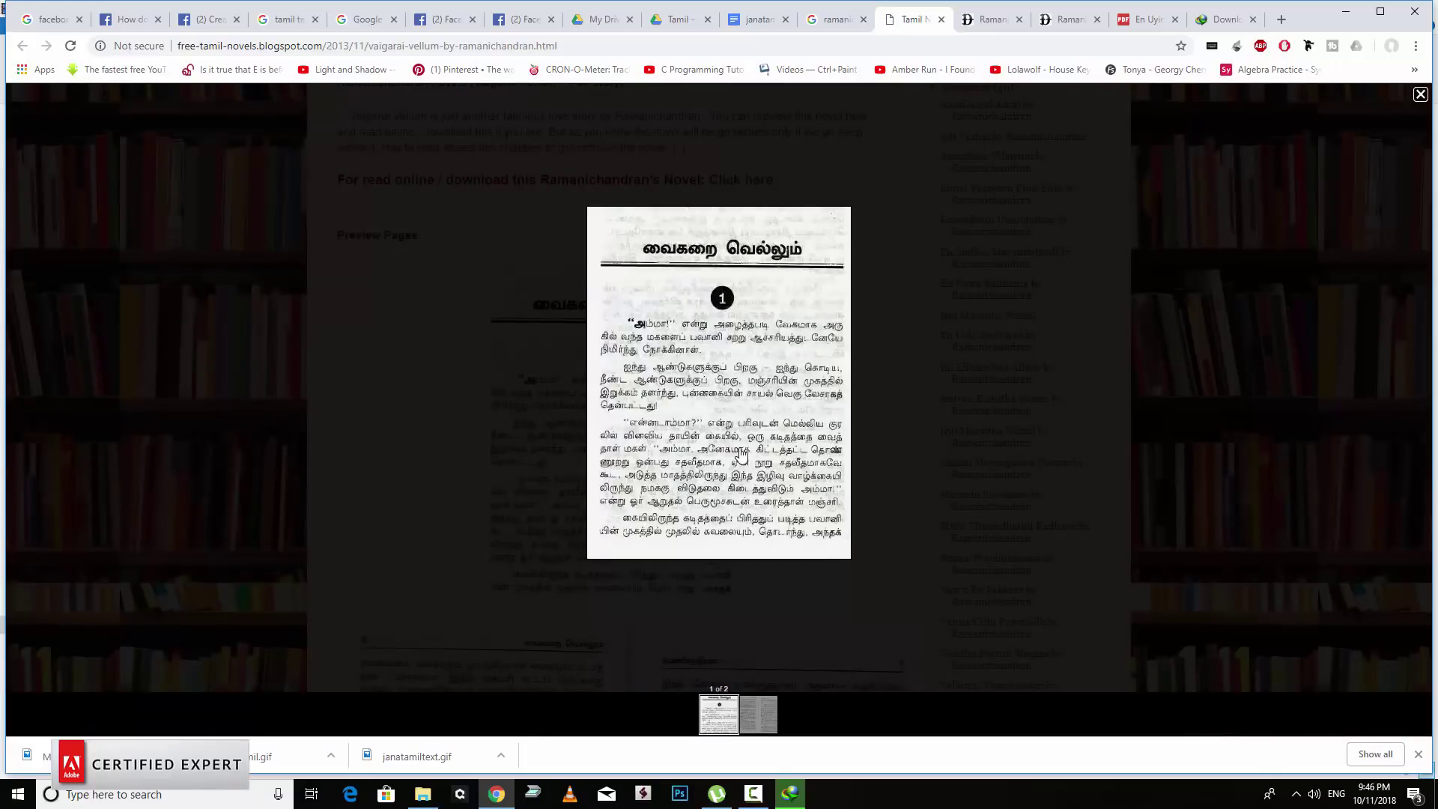
pyautogui.click(863, 349)
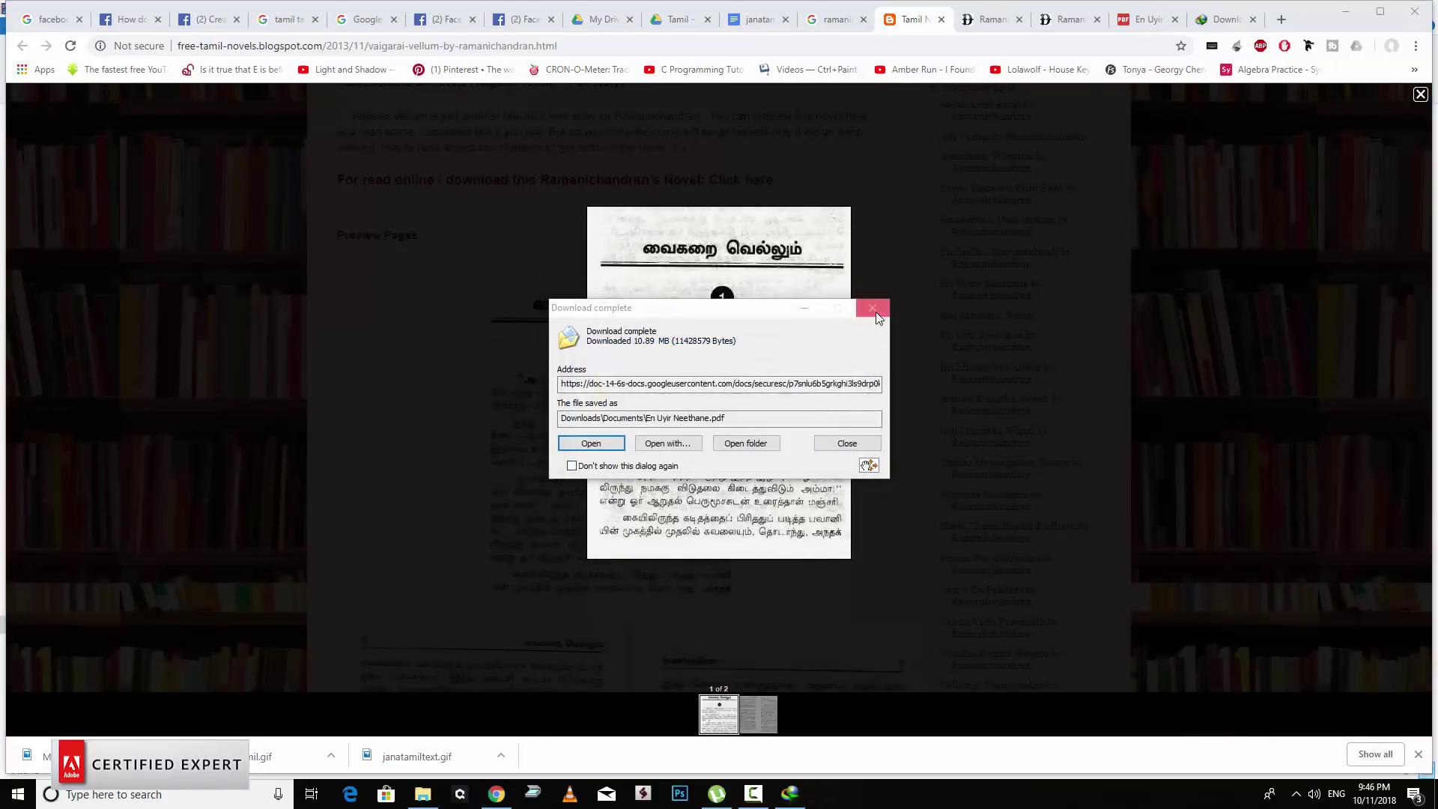
pyautogui.click(872, 308)
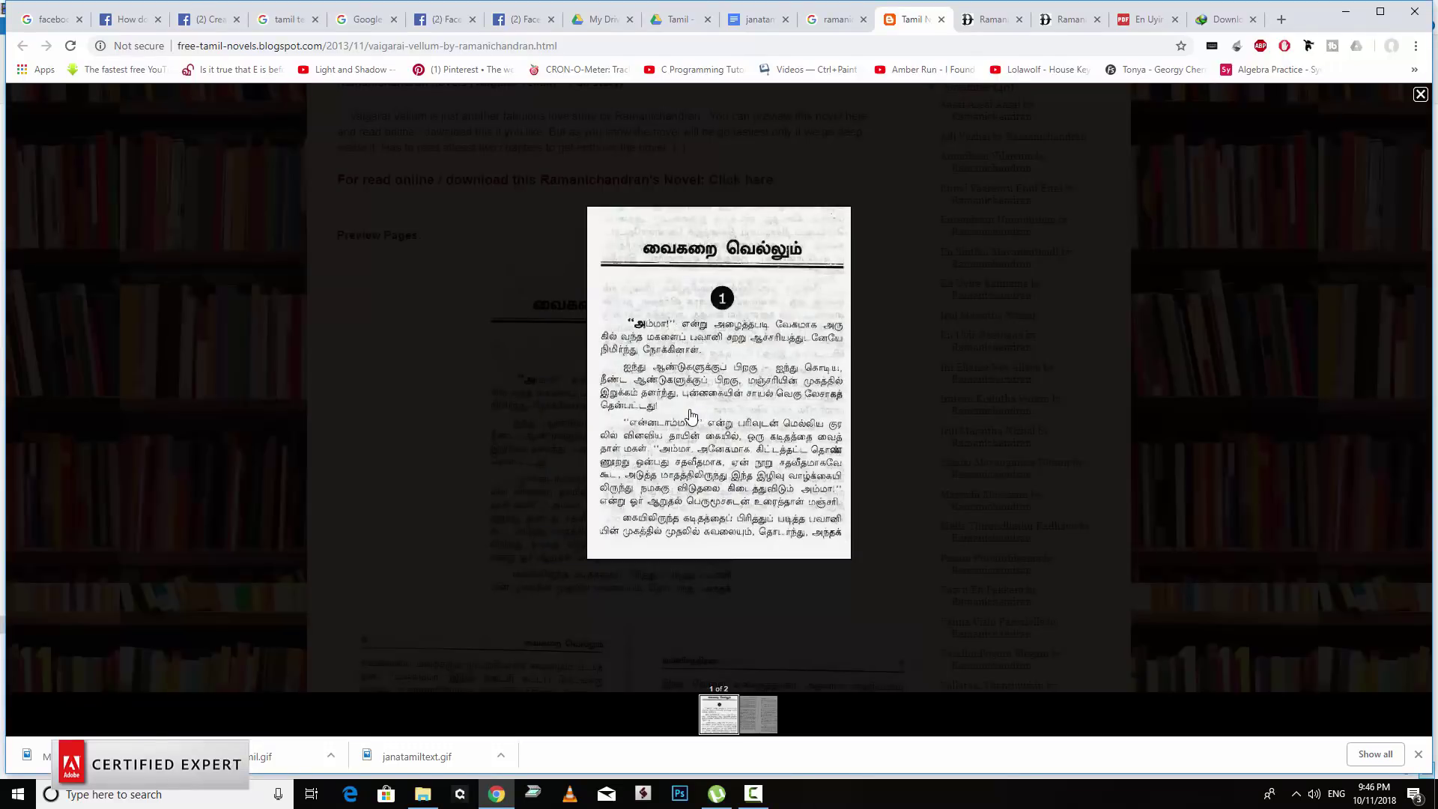
pyautogui.rightClick(690, 415)
pyautogui.click(787, 450)
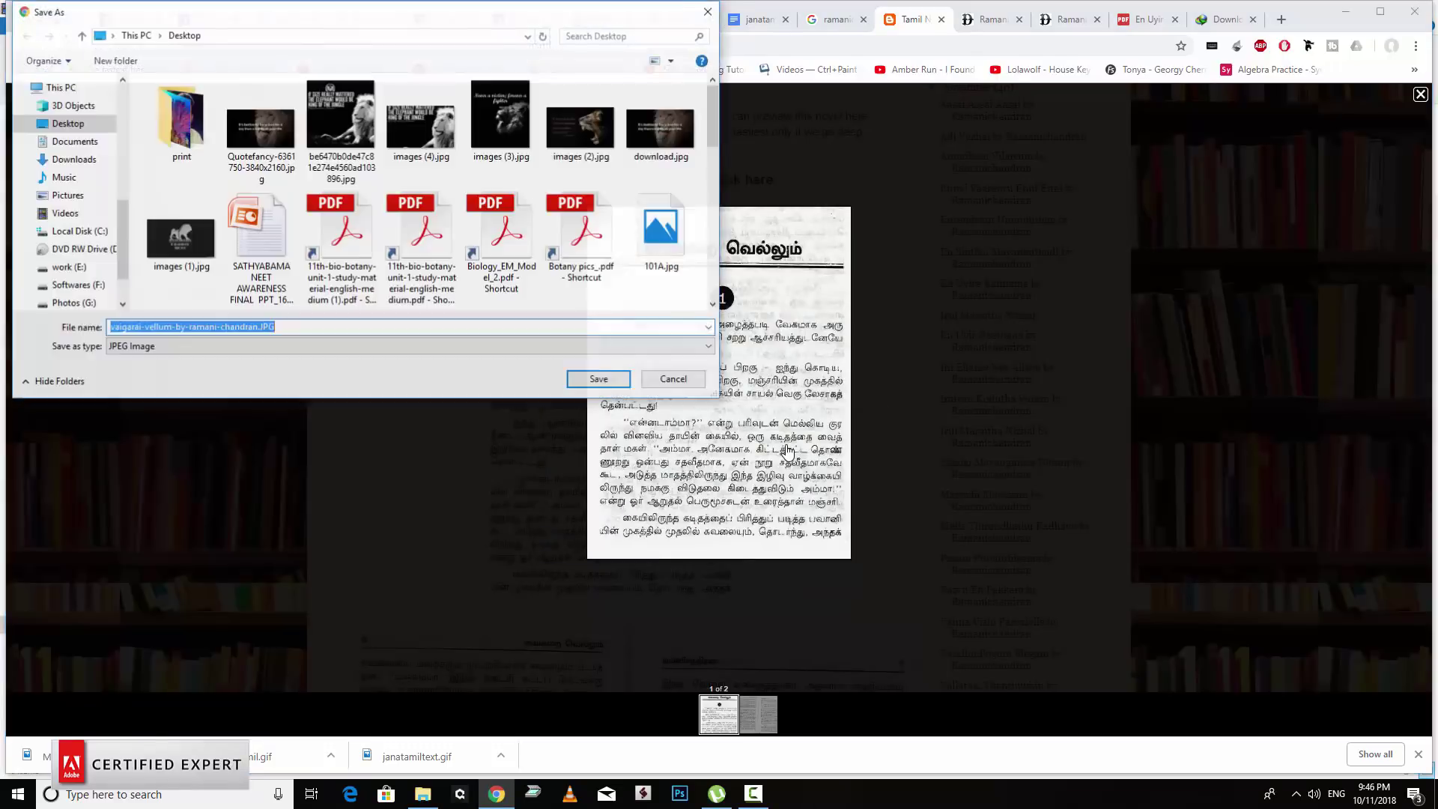
pyautogui.click(572, 379)
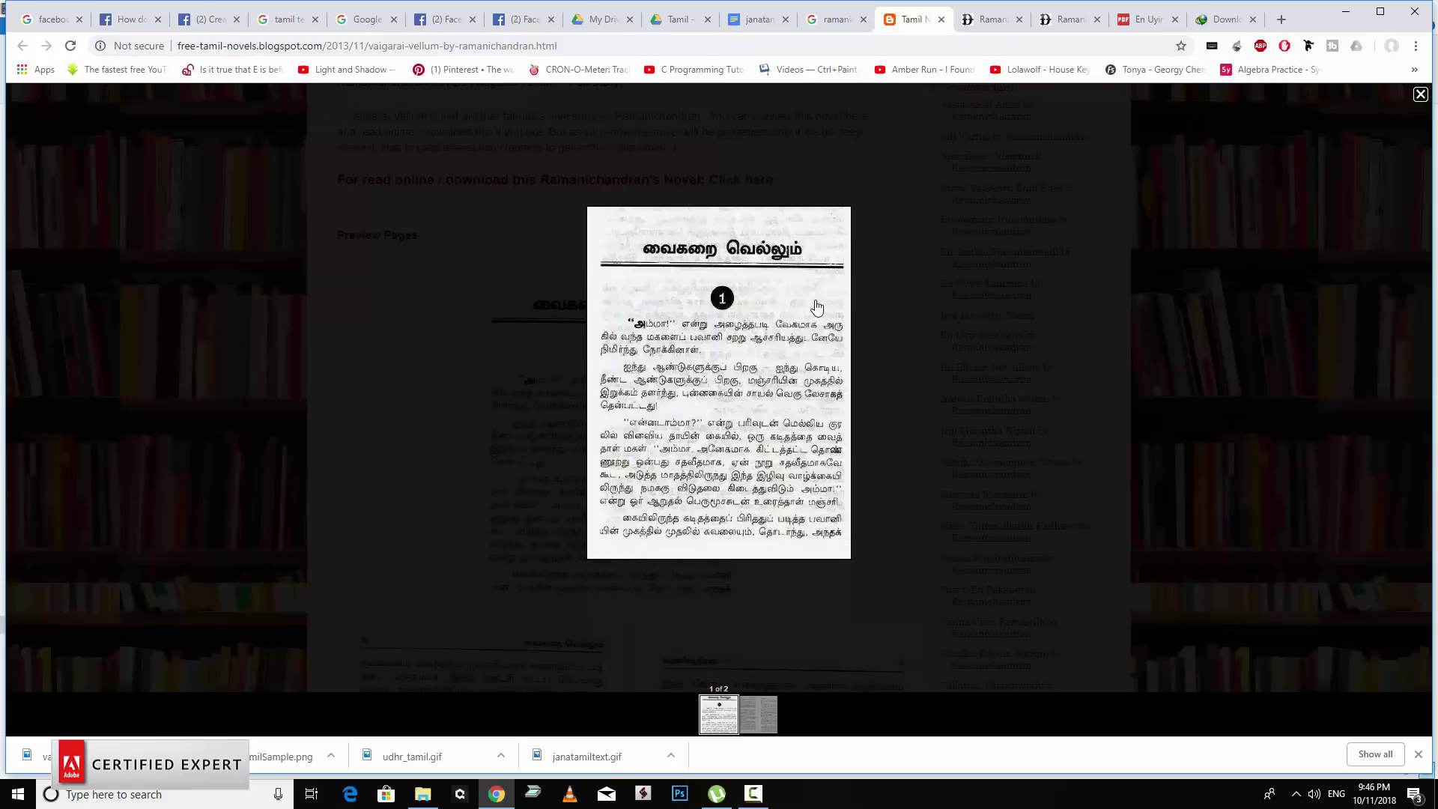
pyautogui.click(1218, 21)
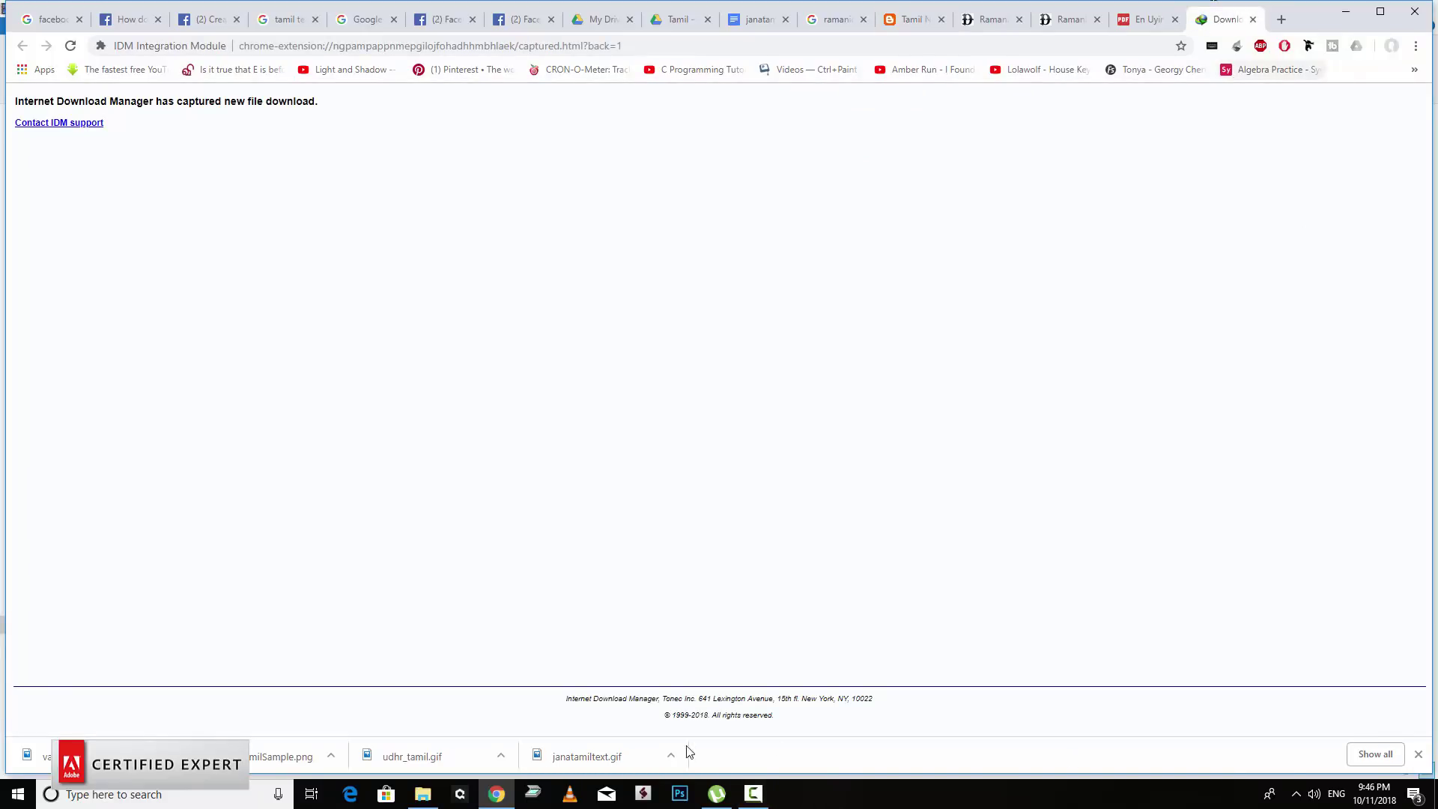
# Open the completed 10.89 MB En Uyir Neethane.pdf from IDM's download list in Acrobat.
pyautogui.click(1297, 796)
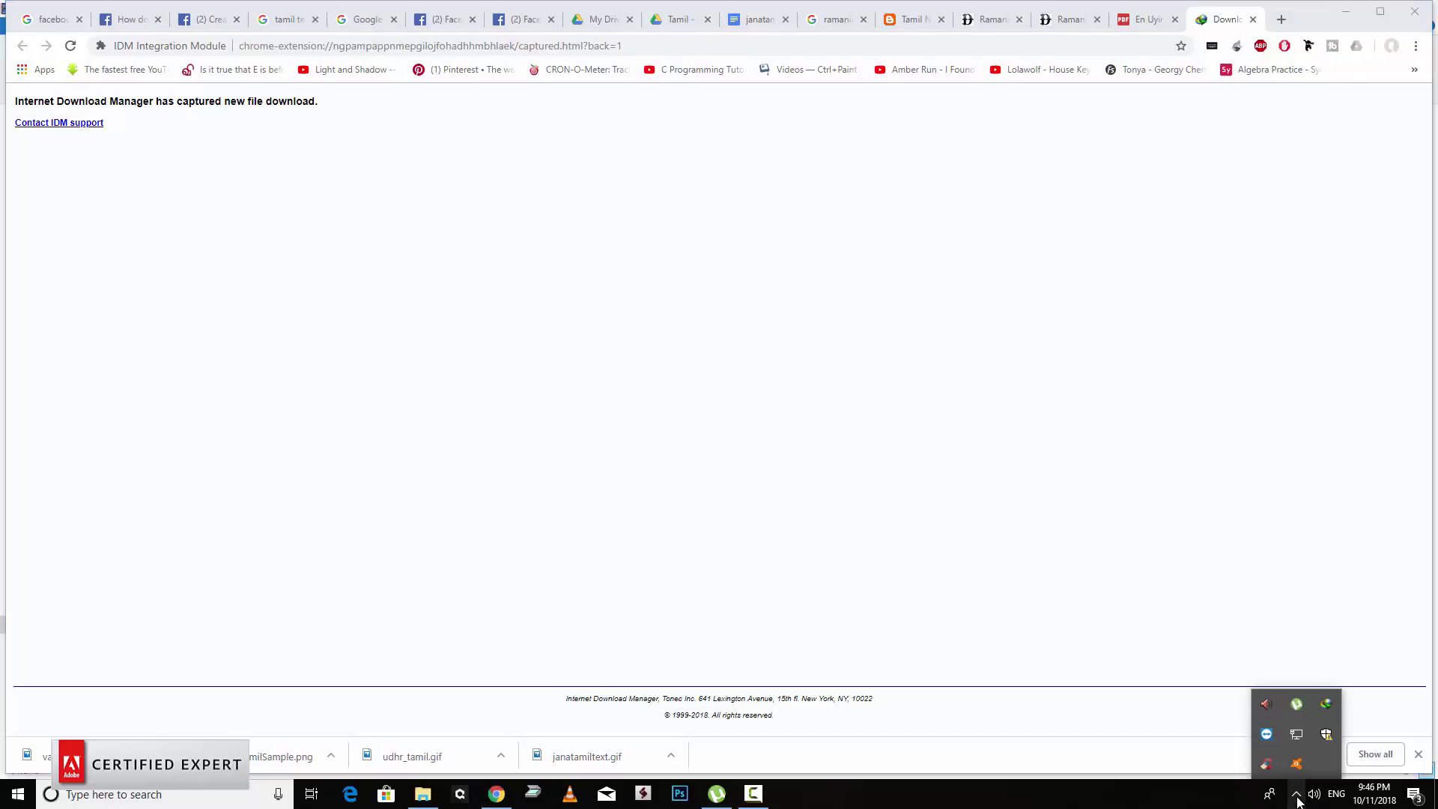
pyautogui.doubleClick(1327, 705)
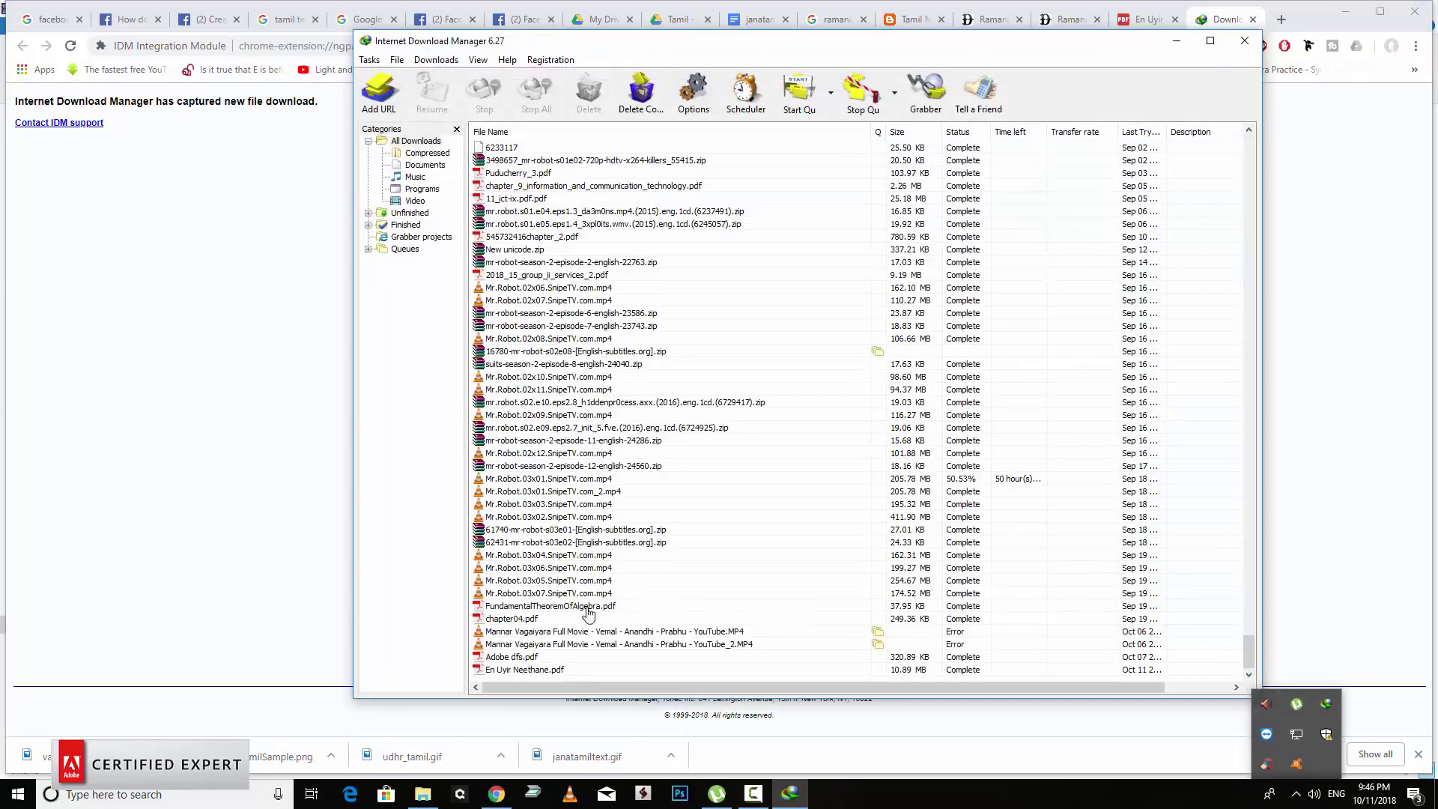
pyautogui.click(550, 669)
pyautogui.rightClick(634, 677)
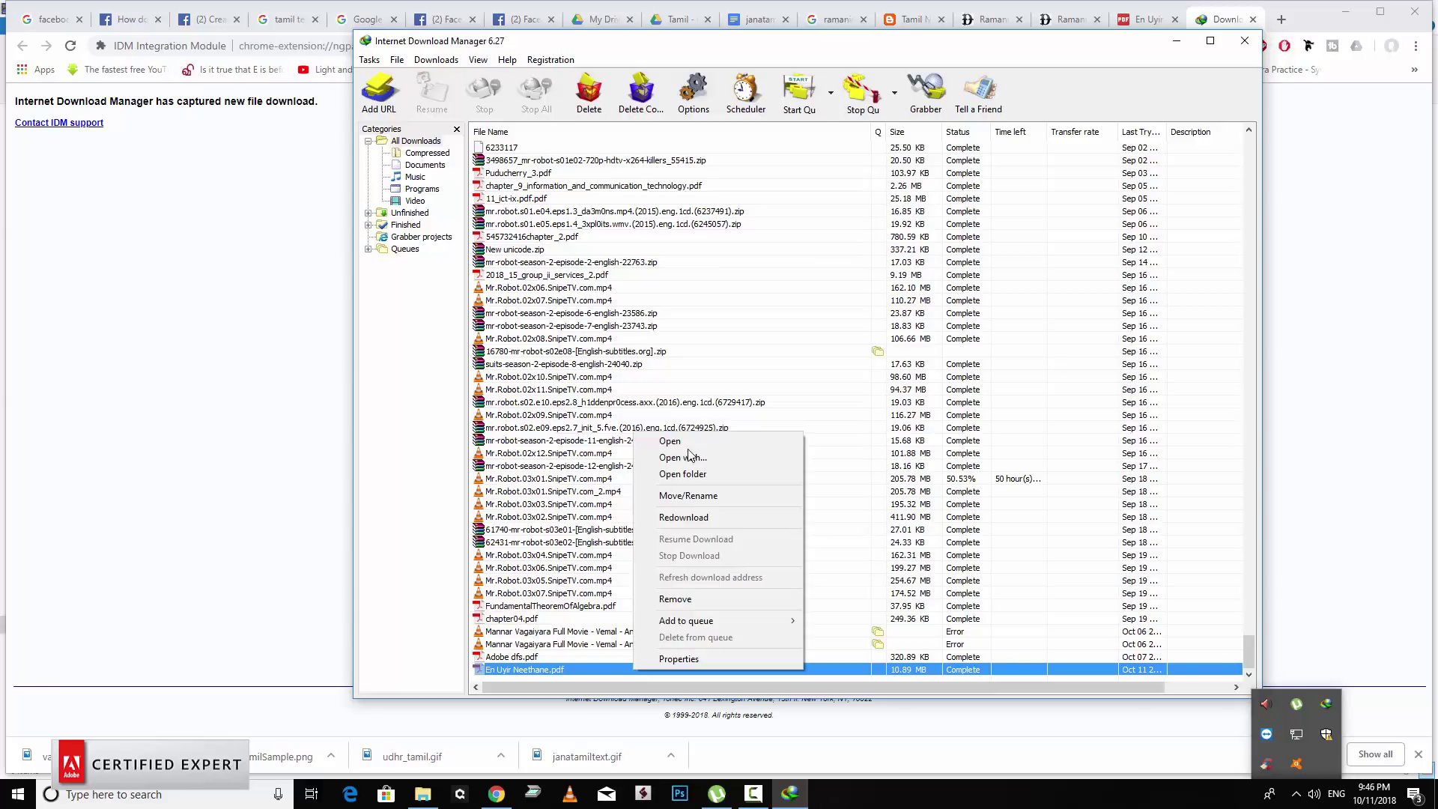
pyautogui.click(687, 442)
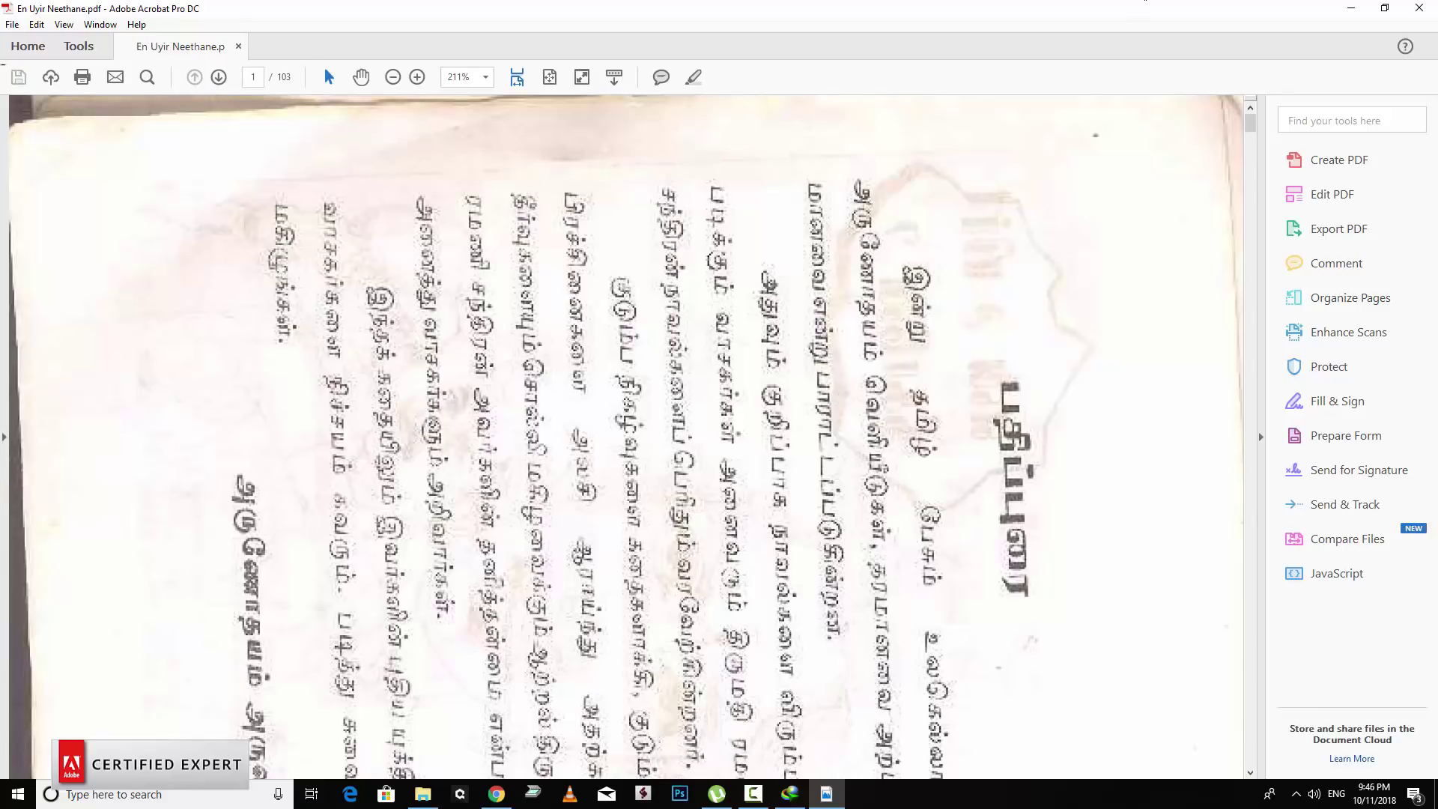
pyautogui.scroll(-3, 749, 479)
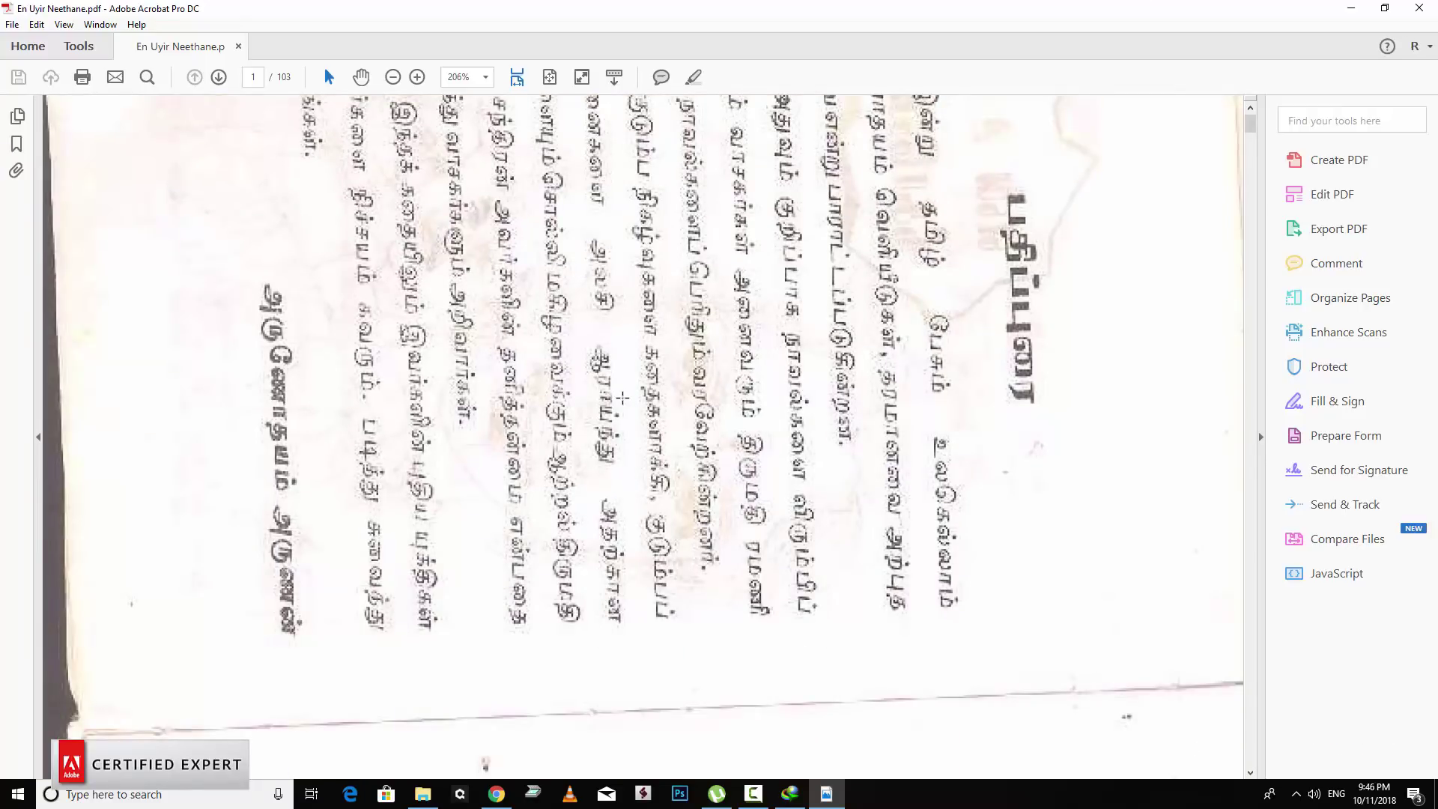
pyautogui.scroll(-1, 622, 398)
pyautogui.scroll(-2, 621, 398)
pyautogui.scroll(-1, 622, 397)
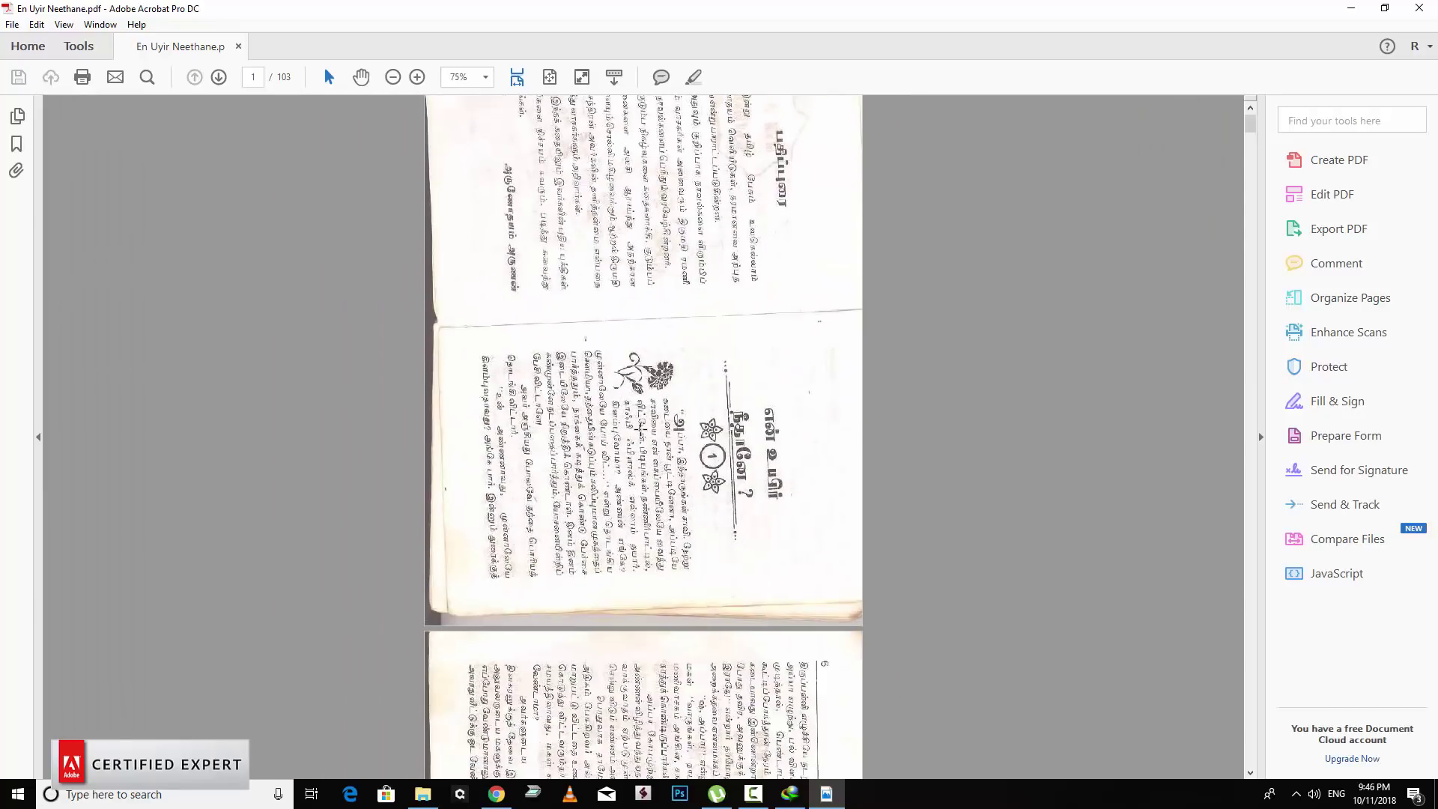
pyautogui.moveTo(617, 401); pyautogui.dragTo(755, 547)
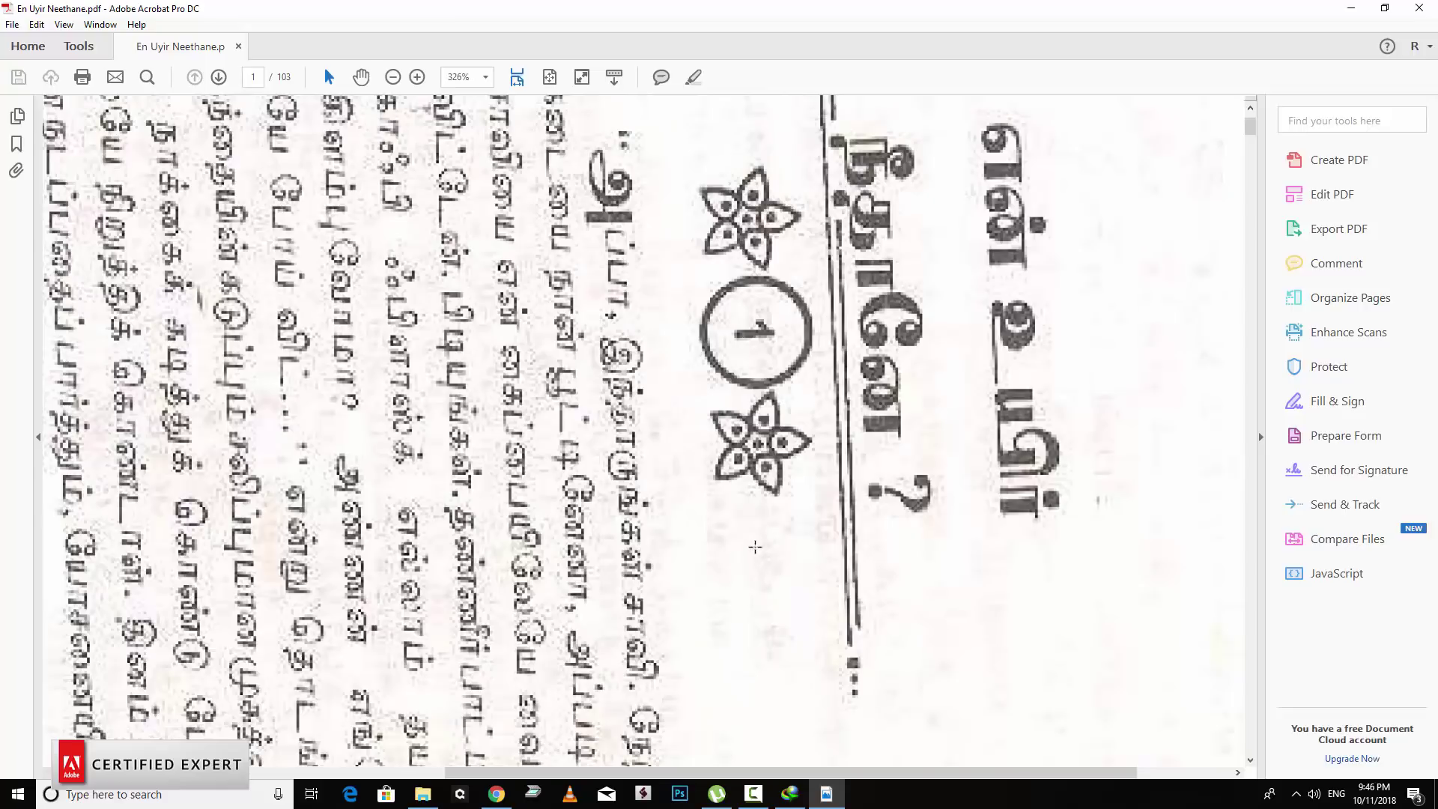
pyautogui.scroll(-1, 756, 540)
pyautogui.scroll(-1, 755, 540)
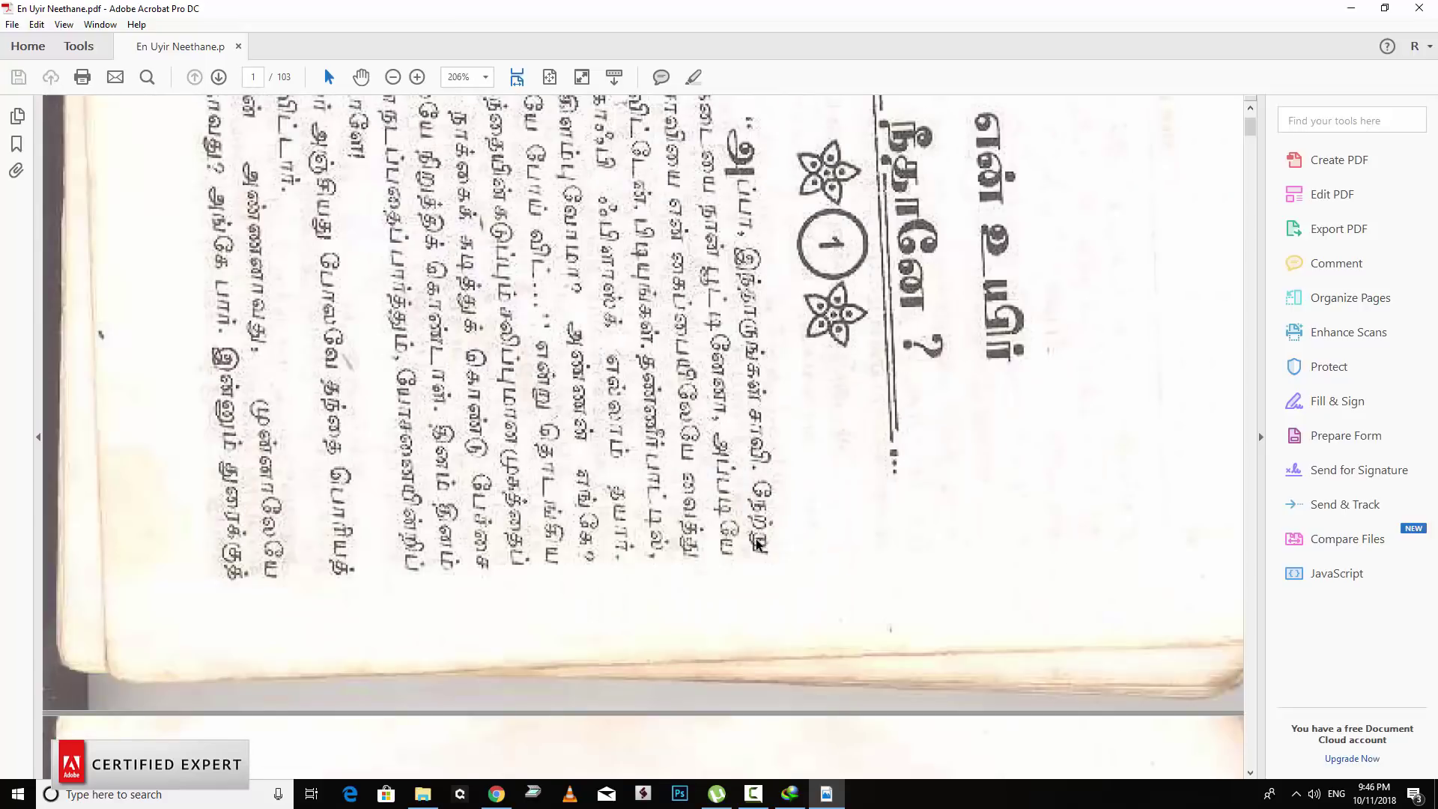
pyautogui.scroll(-2, 757, 544)
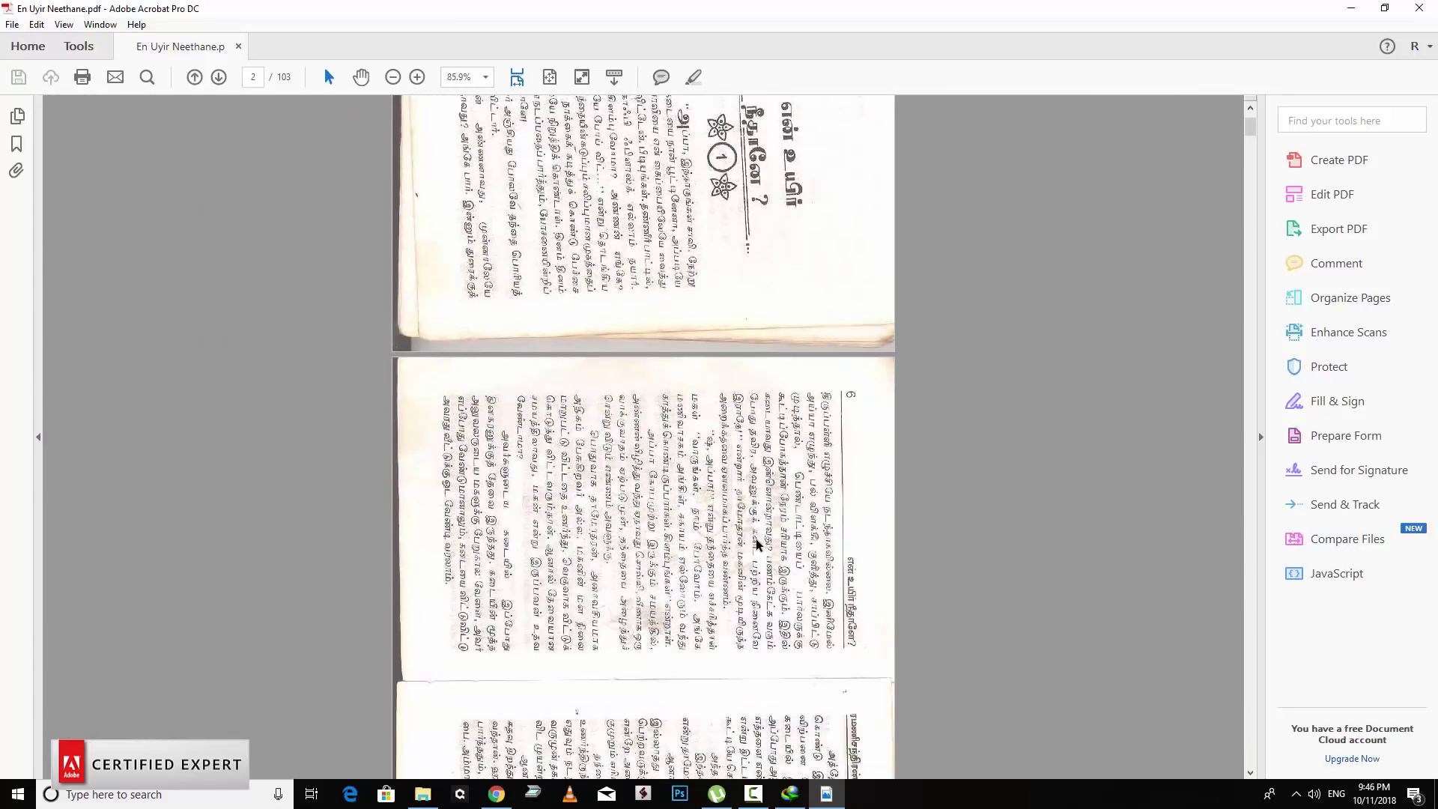
pyautogui.moveTo(771, 408); pyautogui.dragTo(893, 509)
pyautogui.scroll(-3, 888, 488)
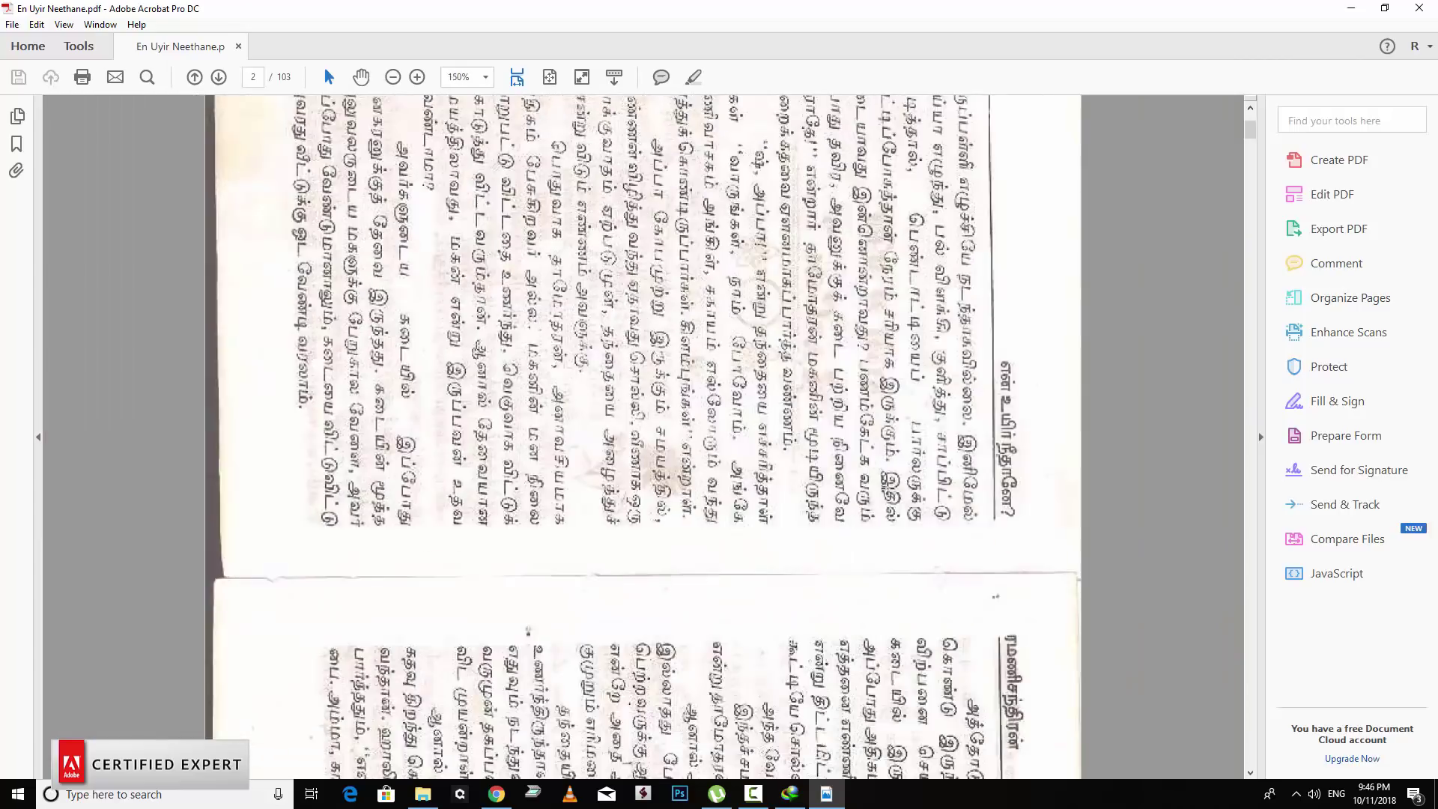
pyautogui.scroll(-1, 888, 489)
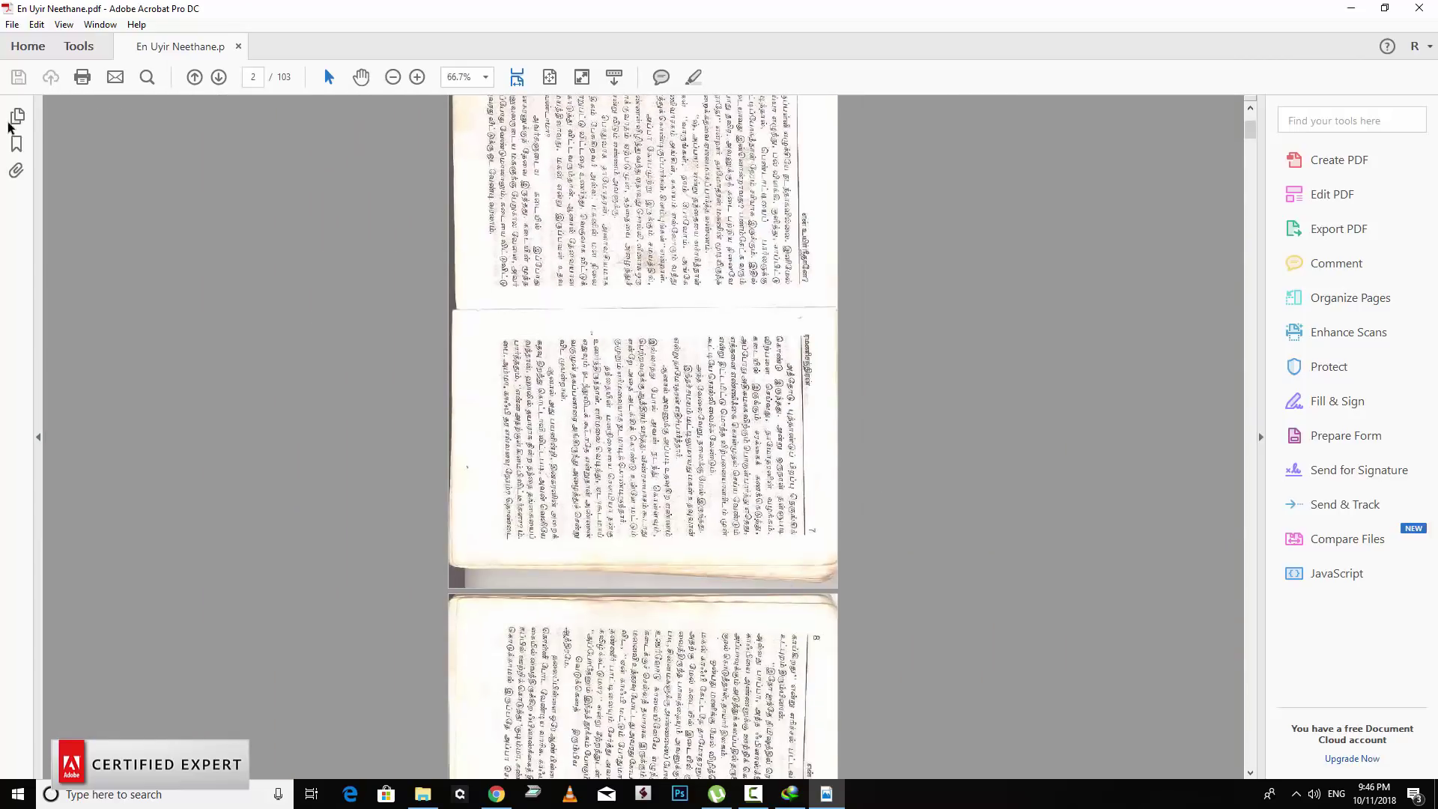
pyautogui.click(38, 439)
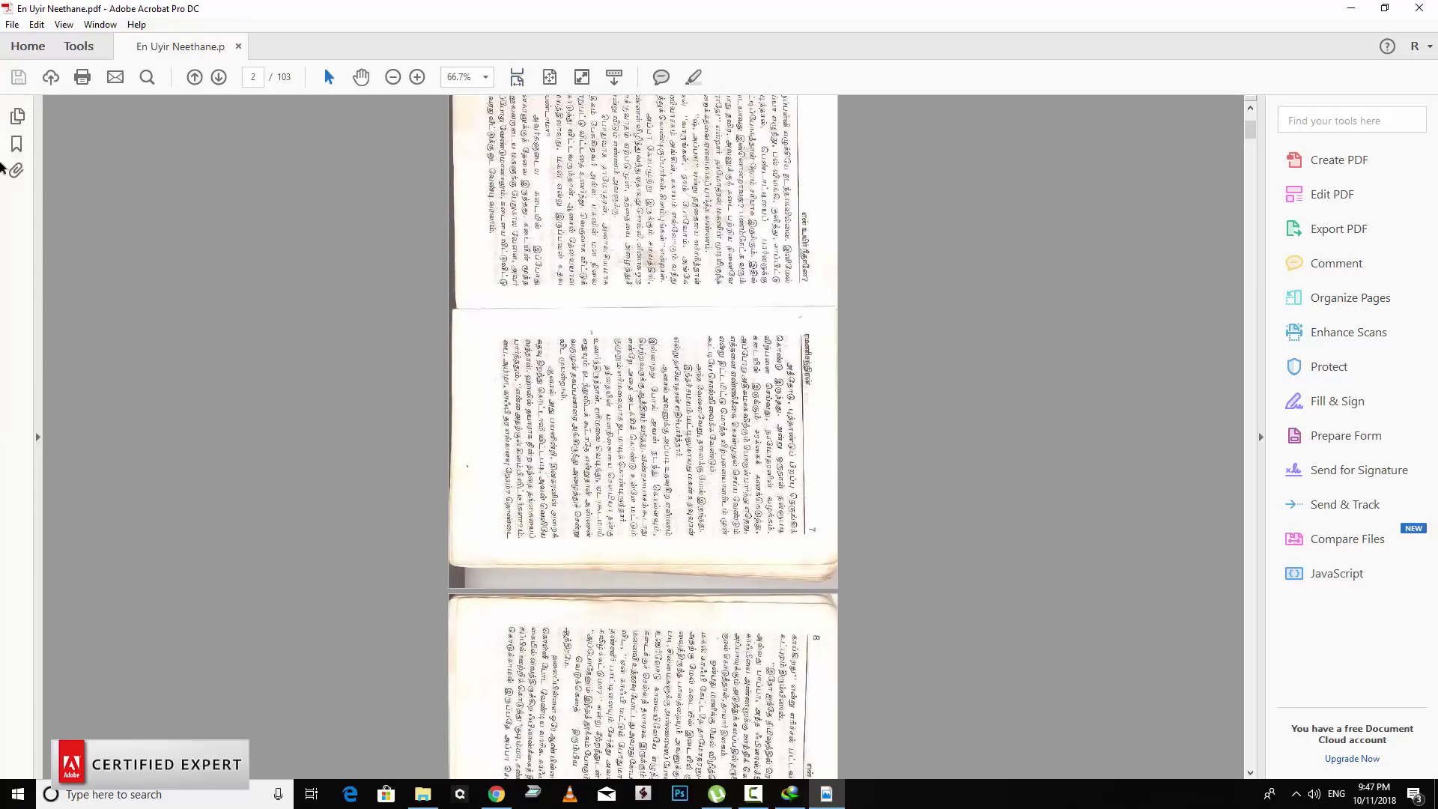
pyautogui.click(17, 116)
# Show the page thumbnails and glance at the export options without exporting.
pyautogui.click(38, 437)
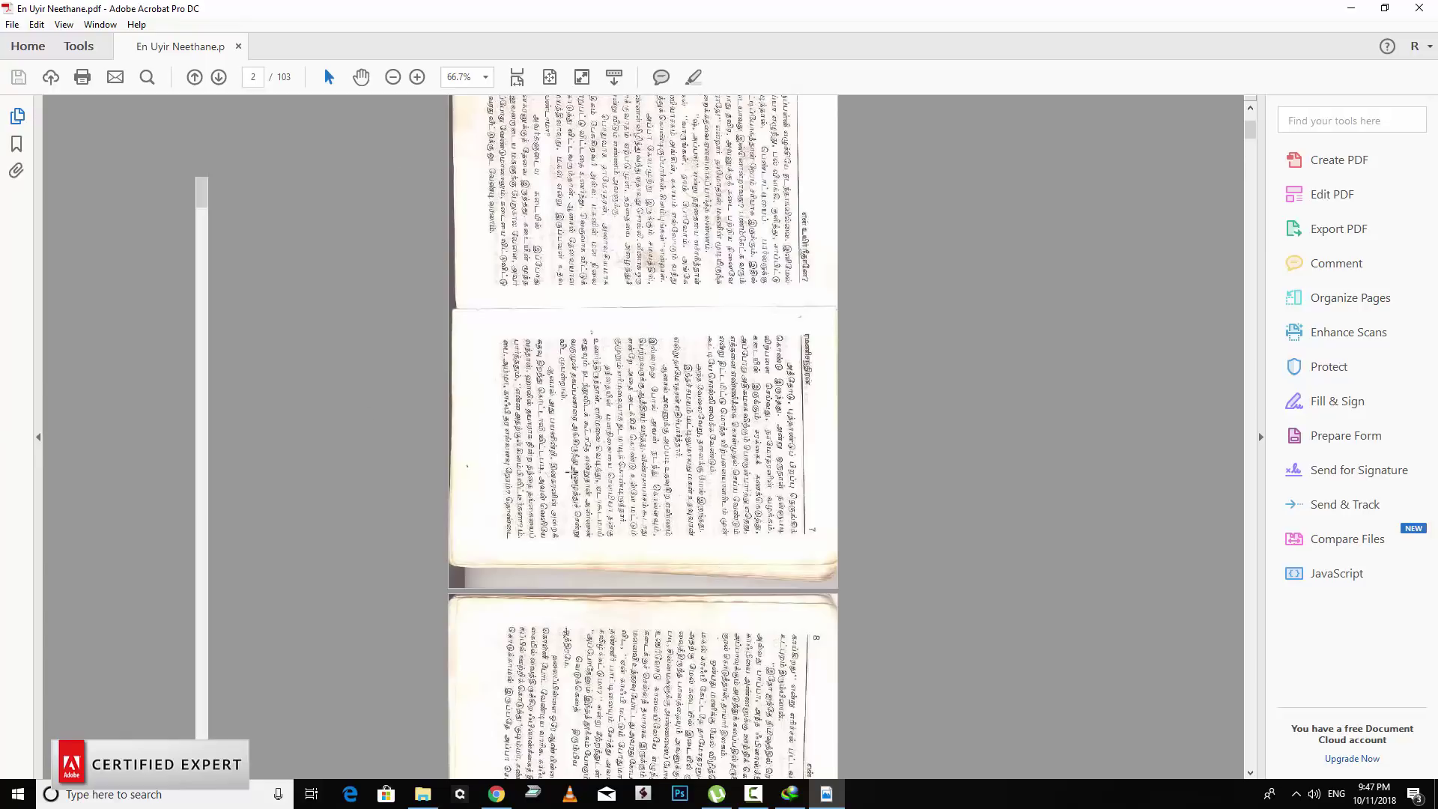
pyautogui.click(12, 24)
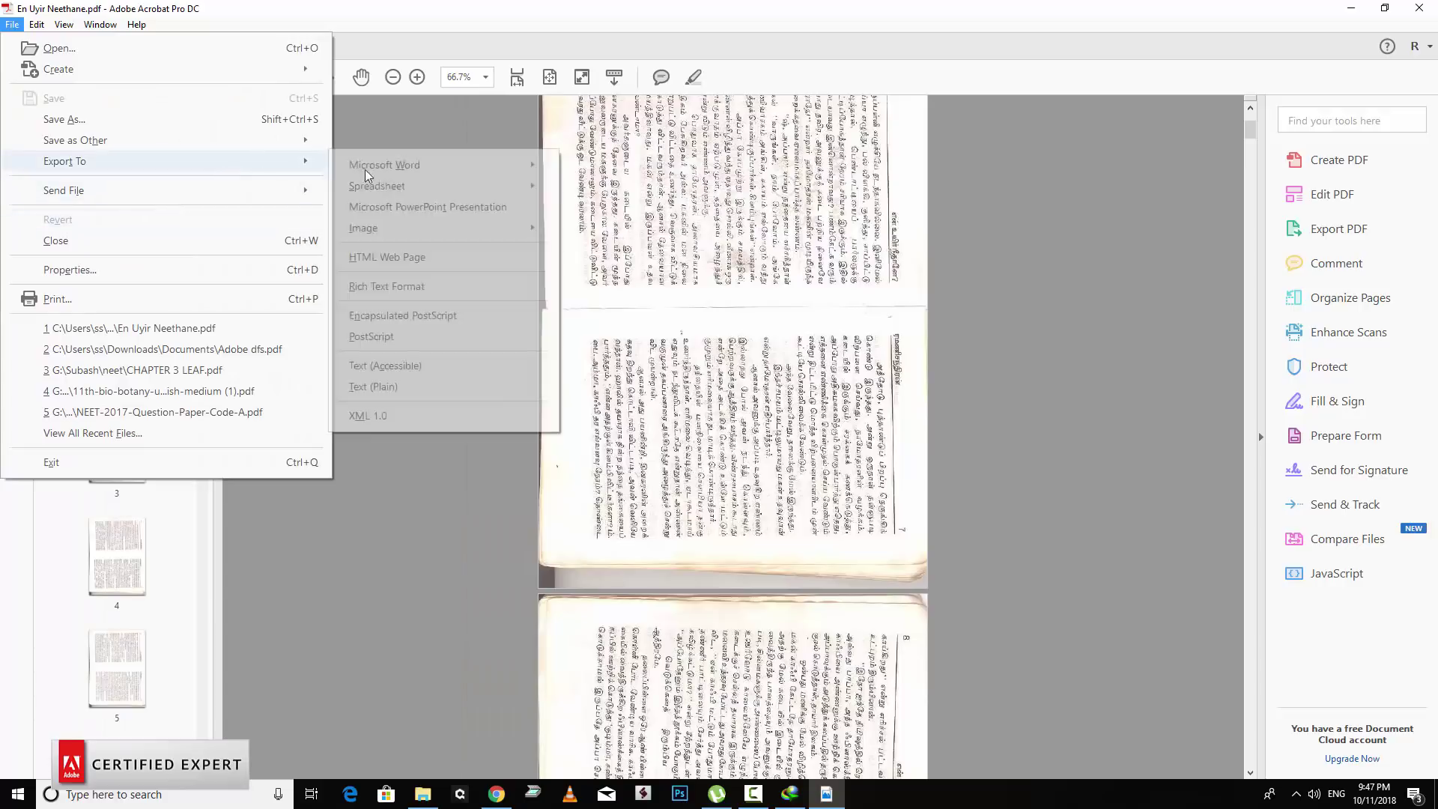
pyautogui.moveTo(362, 228)
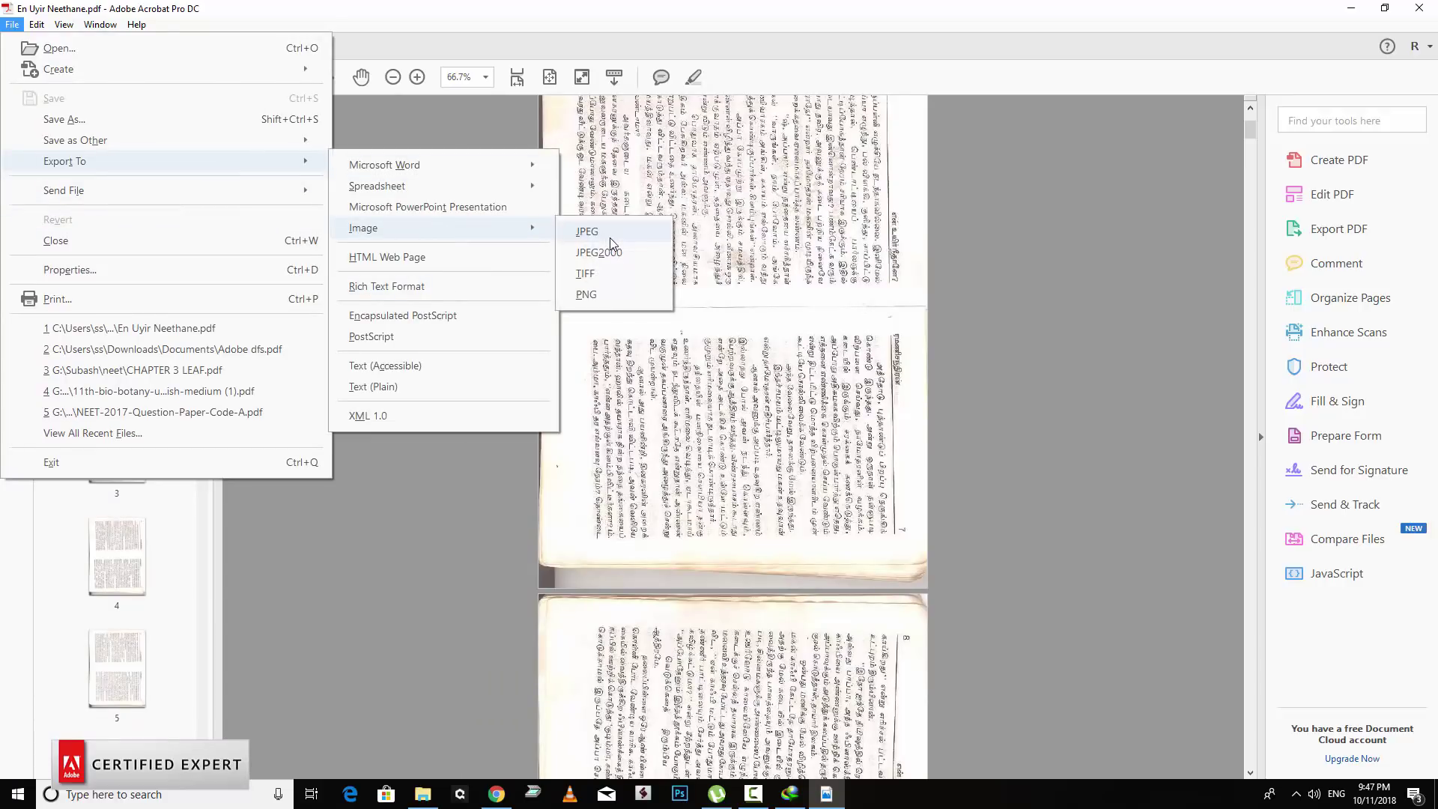
pyautogui.click(777, 33)
# Select pages 1 through 103 and rotate them counterclockwise so they read upright.
pyautogui.click(102, 242)
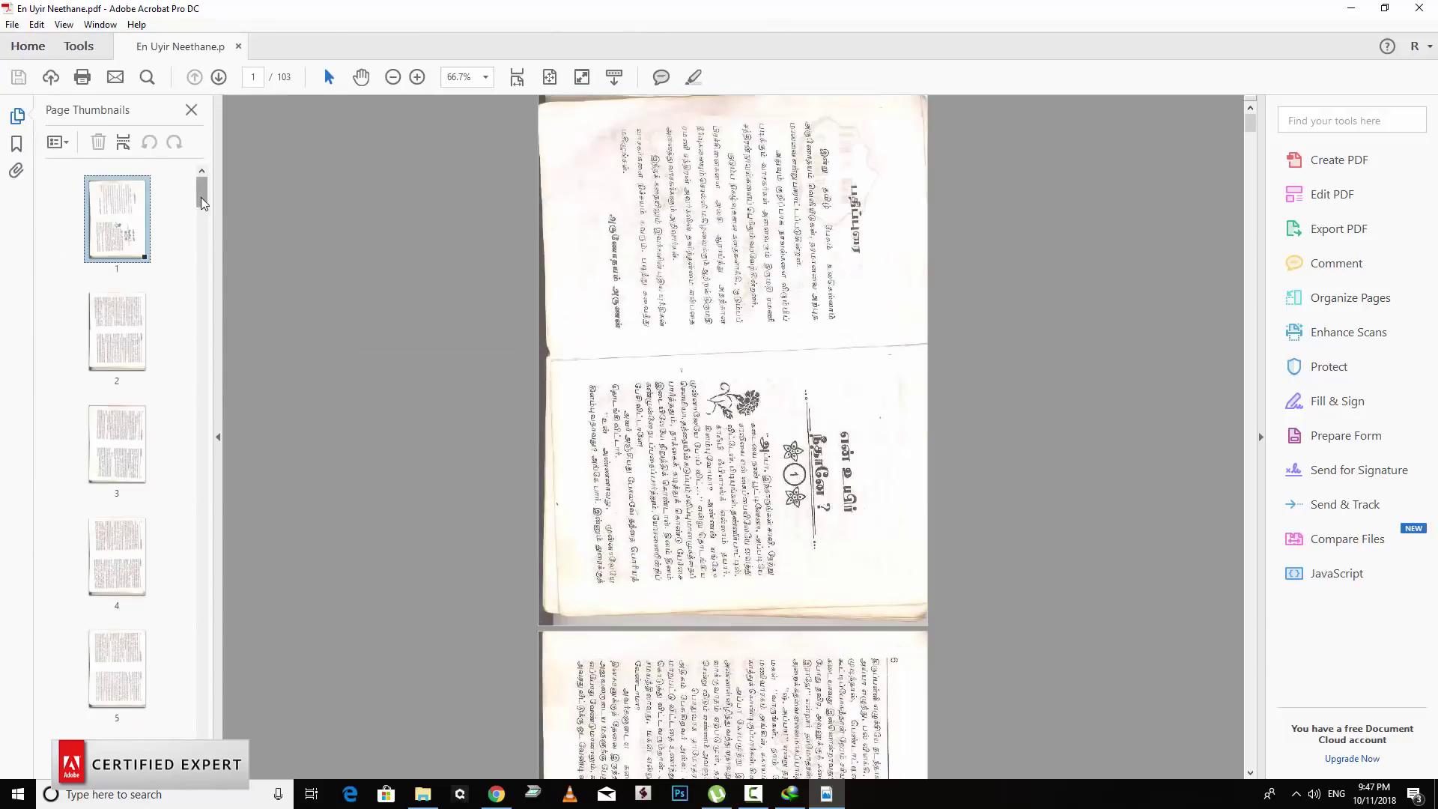
pyautogui.moveTo(201, 197); pyautogui.dragTo(202, 735)
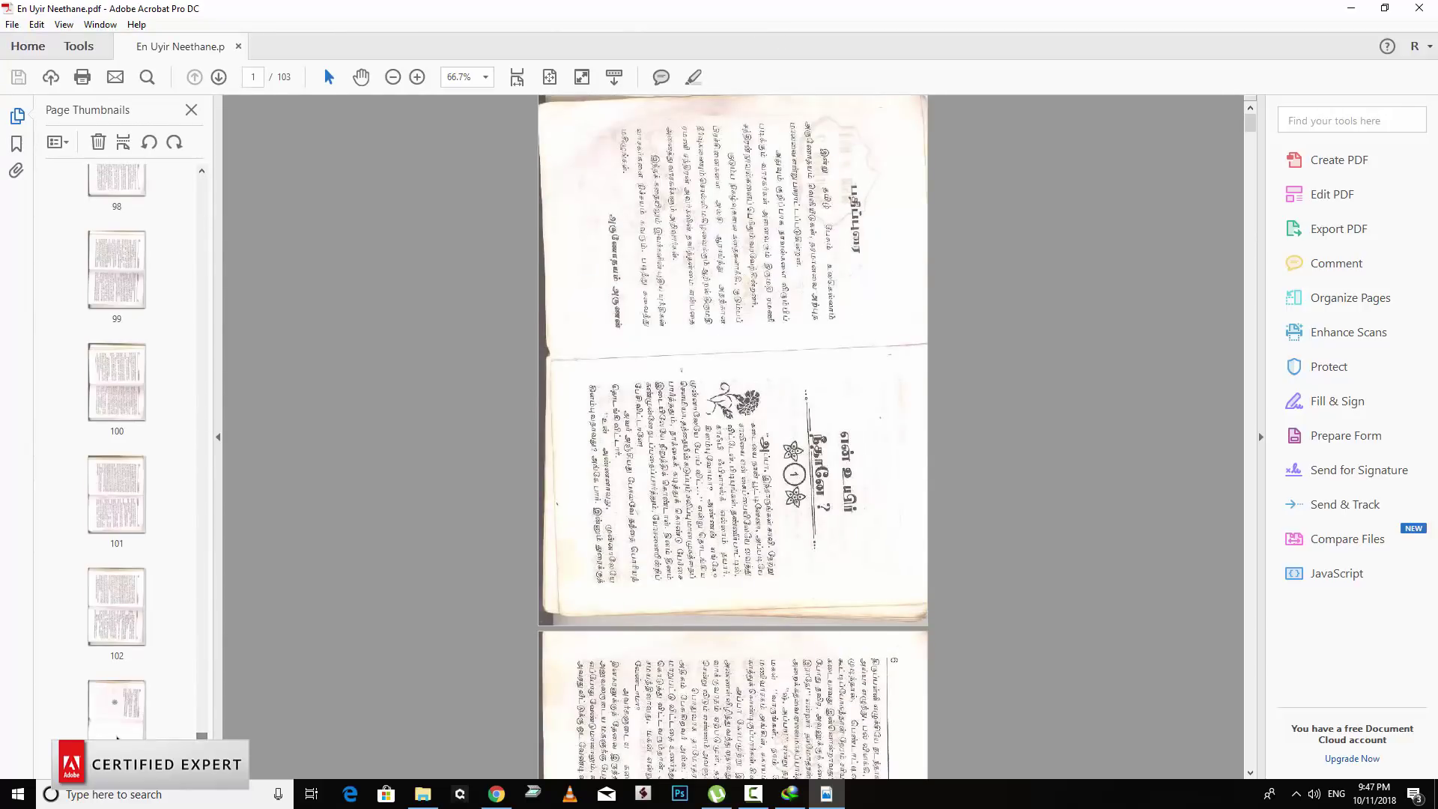
pyautogui.keyDown('shift'); pyautogui.click(116, 736); pyautogui.keyUp('shift')
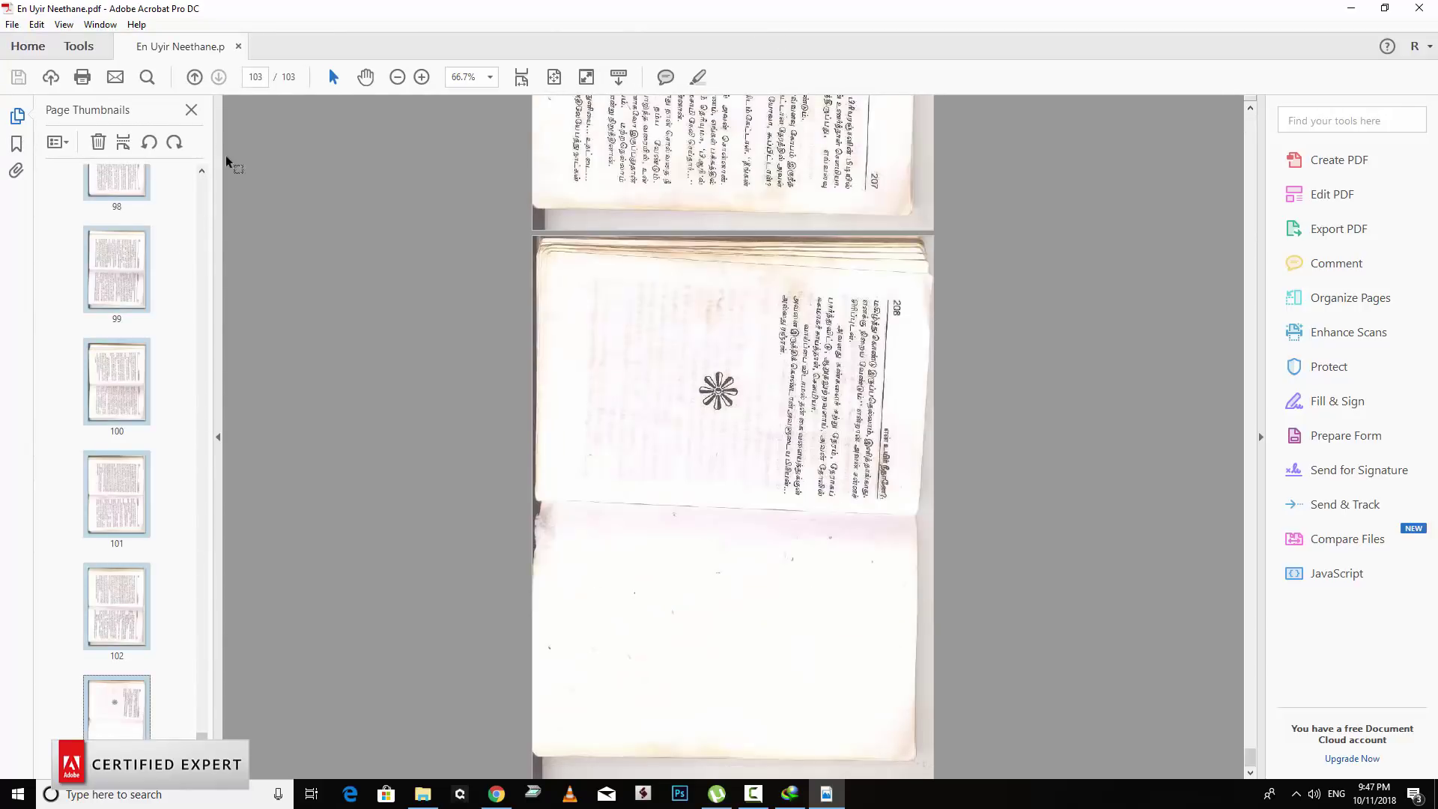
pyautogui.click(150, 142)
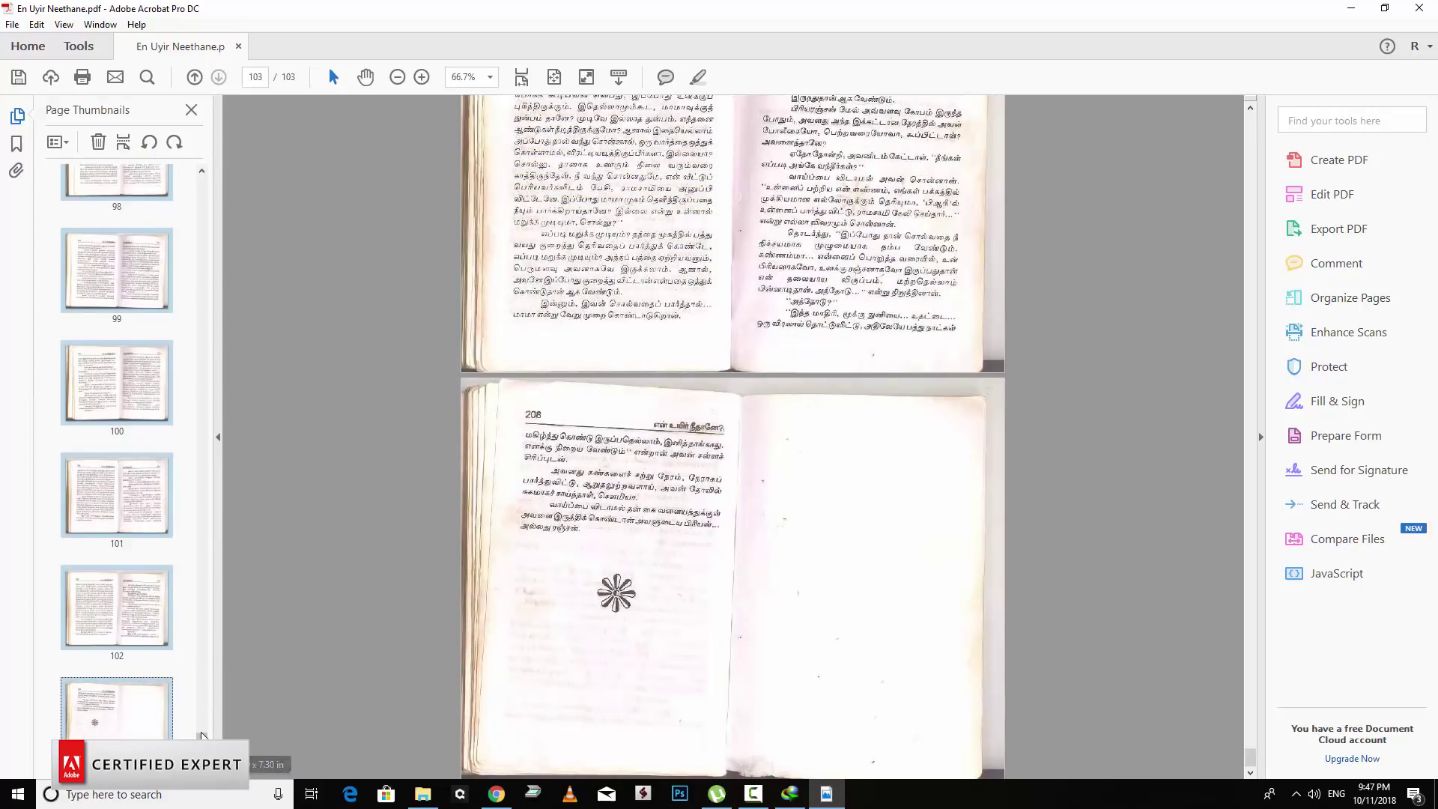
pyautogui.moveTo(201, 735); pyautogui.dragTo(201, 191)
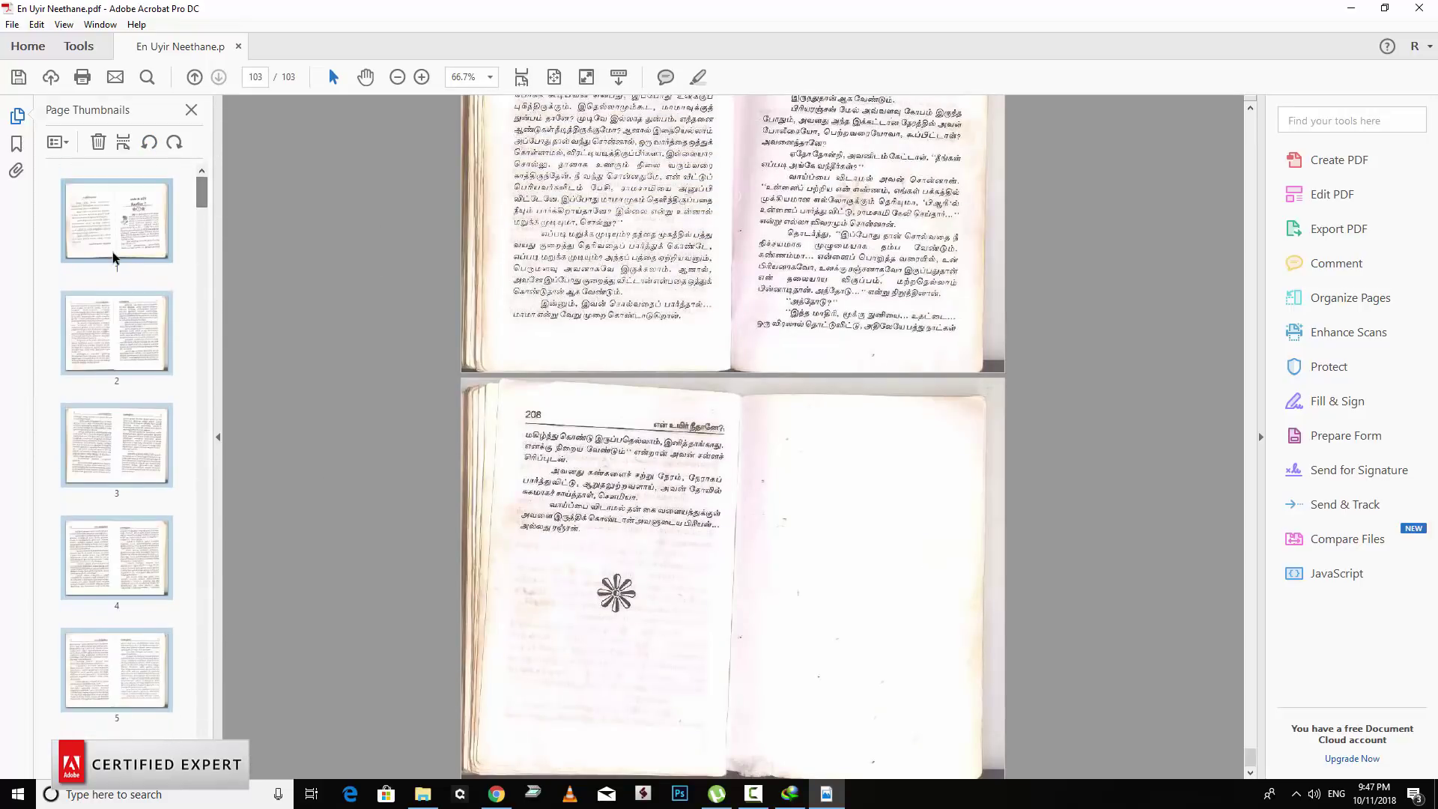
pyautogui.moveTo(113, 257); pyautogui.dragTo(248, 395)
# Export the PDF as JPEG images into a new Desktop folder named 'images'.
pyautogui.click(12, 24)
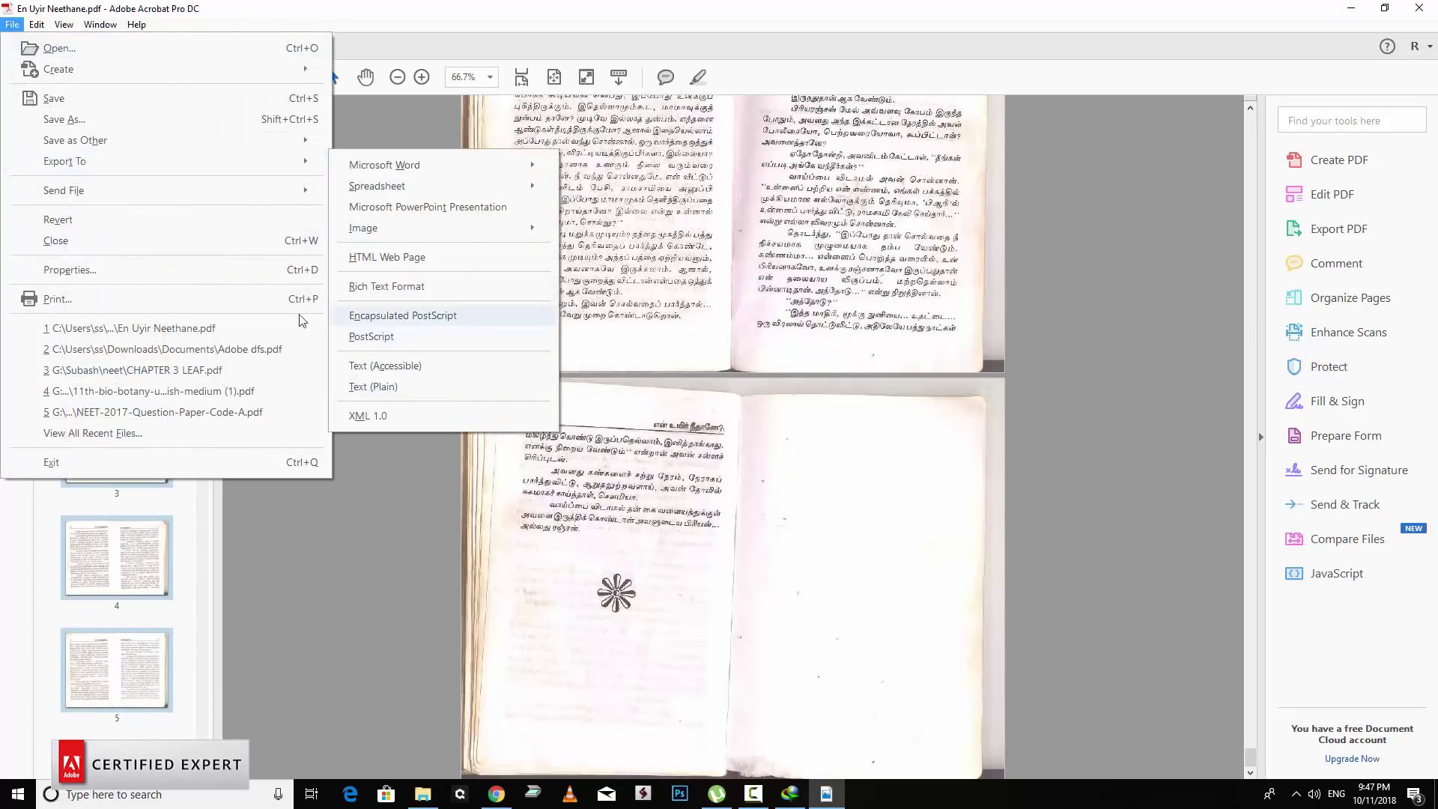
pyautogui.moveTo(64, 160)
pyautogui.moveTo(362, 228)
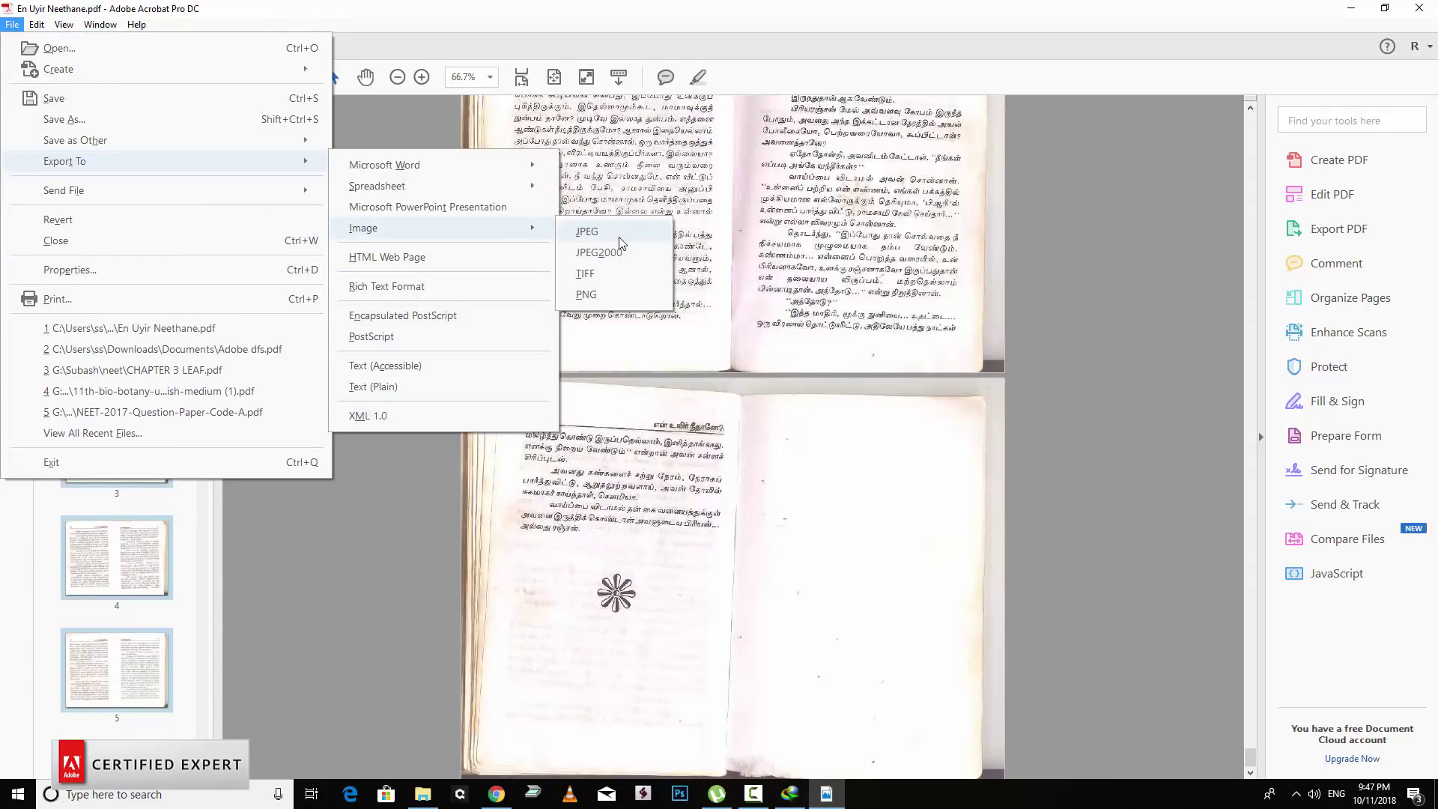
pyautogui.click(618, 237)
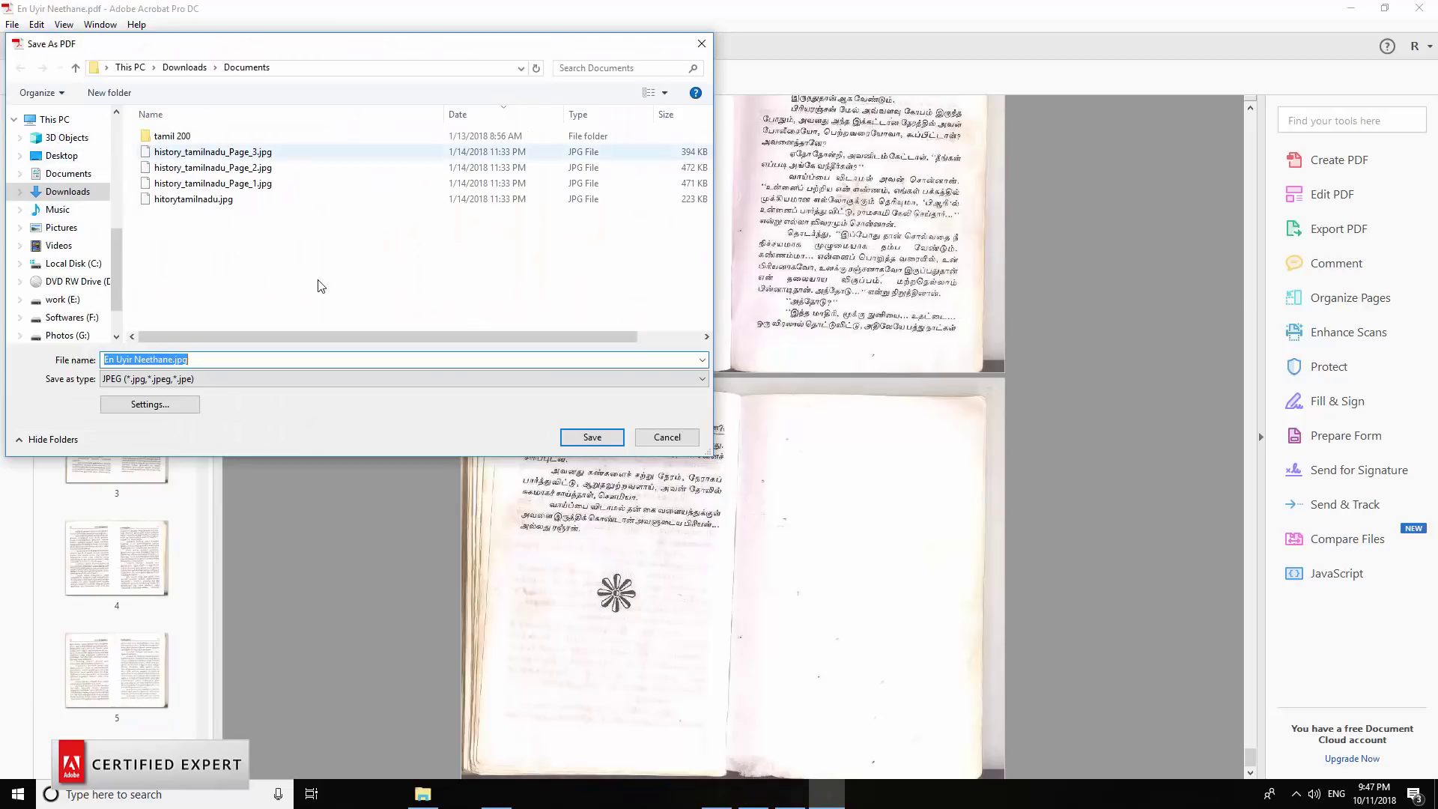
pyautogui.click(61, 155)
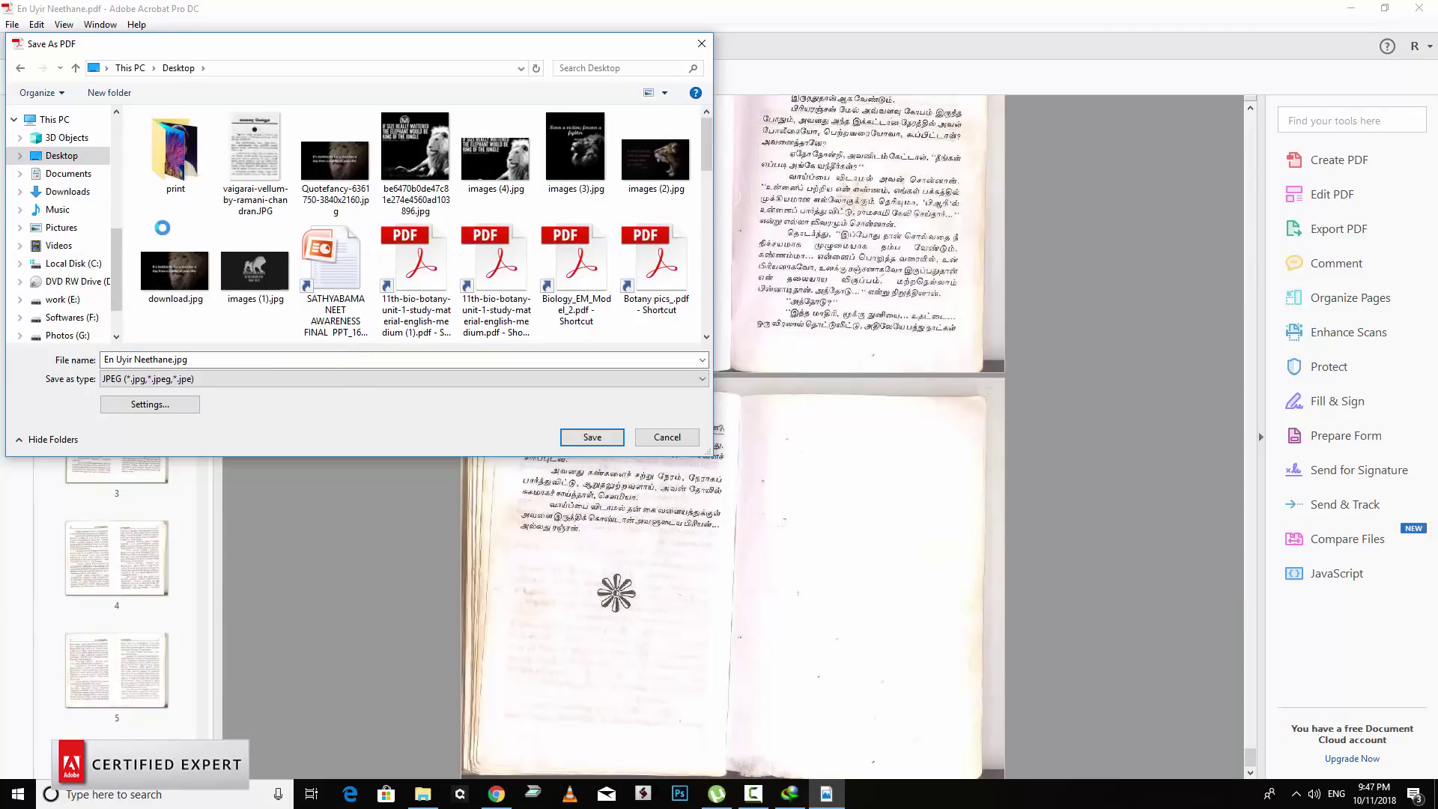
pyautogui.rightClick(179, 215)
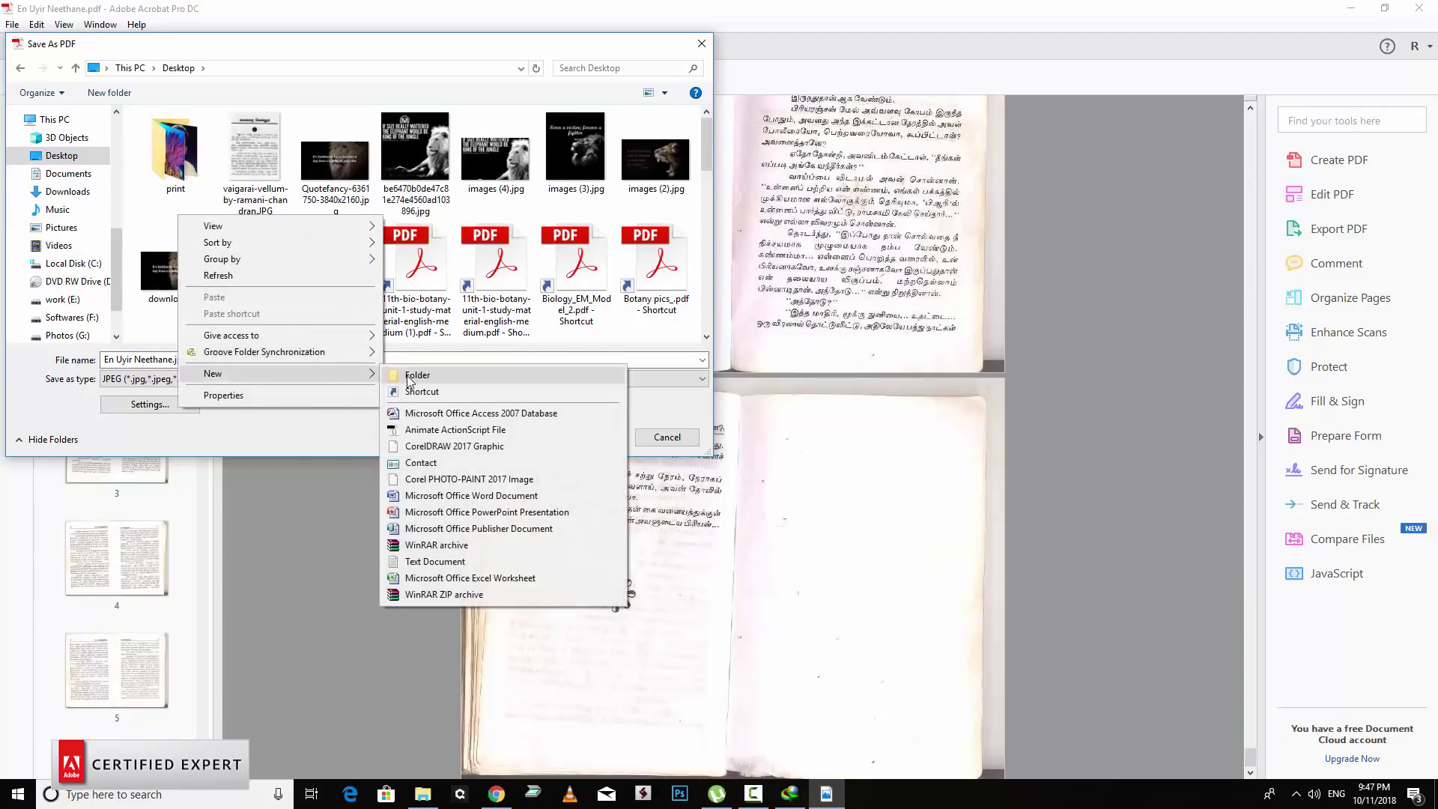
pyautogui.click(238, 294)
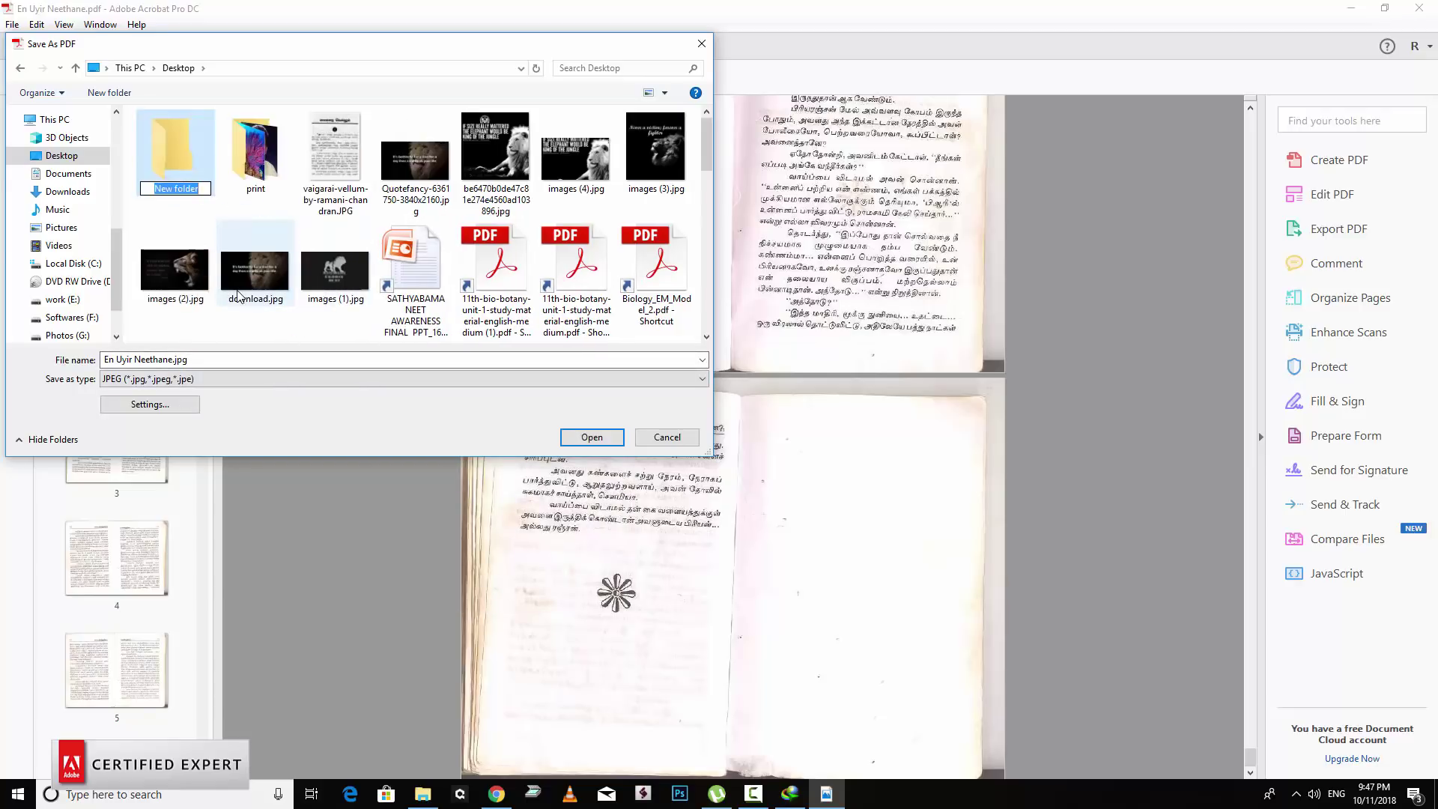
pyautogui.write('images')
pyautogui.press('Return')
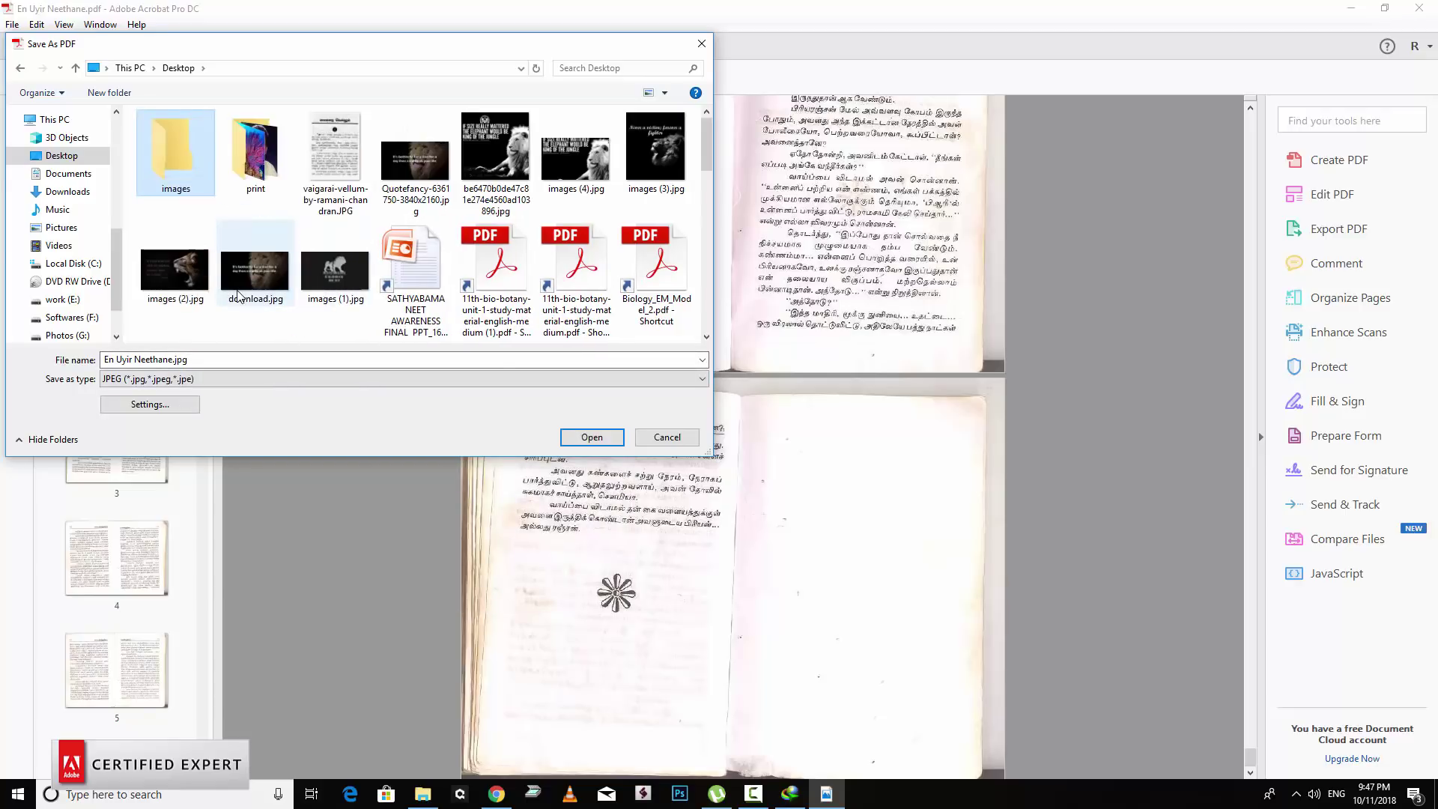
pyautogui.press('Return')
pyautogui.click(565, 438)
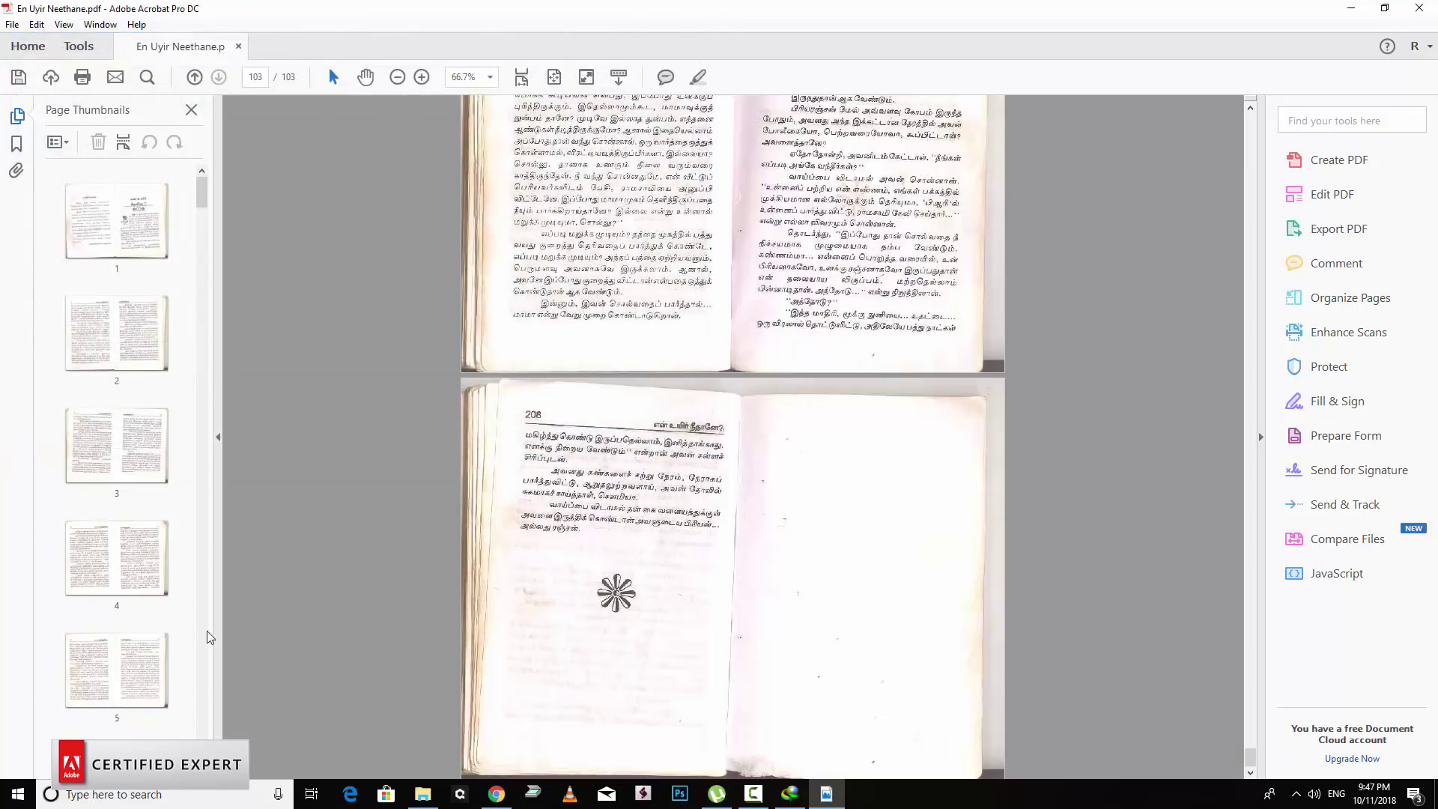
# Return to Chrome's Google Drive tab showing the Tamil folder and its four files.
pyautogui.click(496, 794)
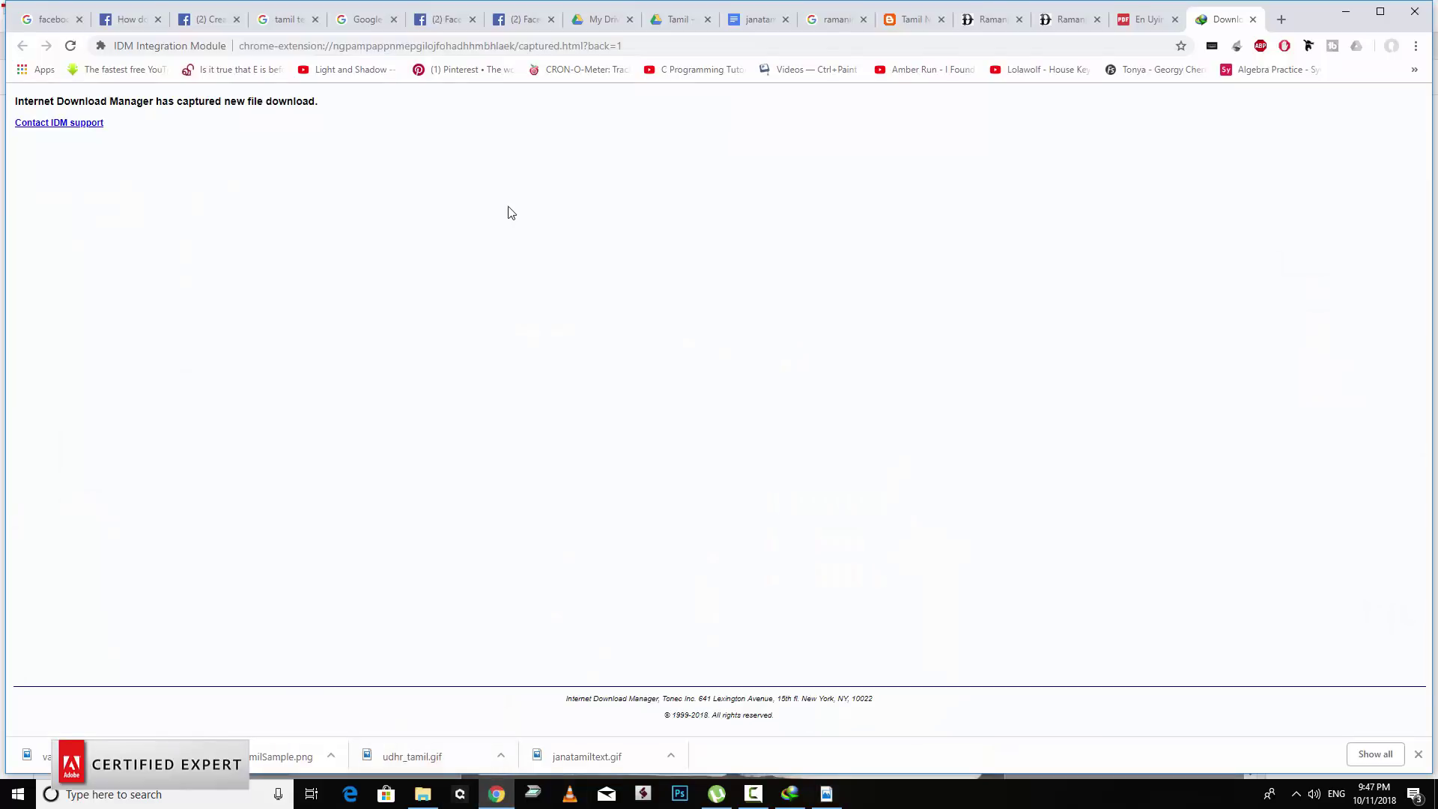
pyautogui.click(684, 27)
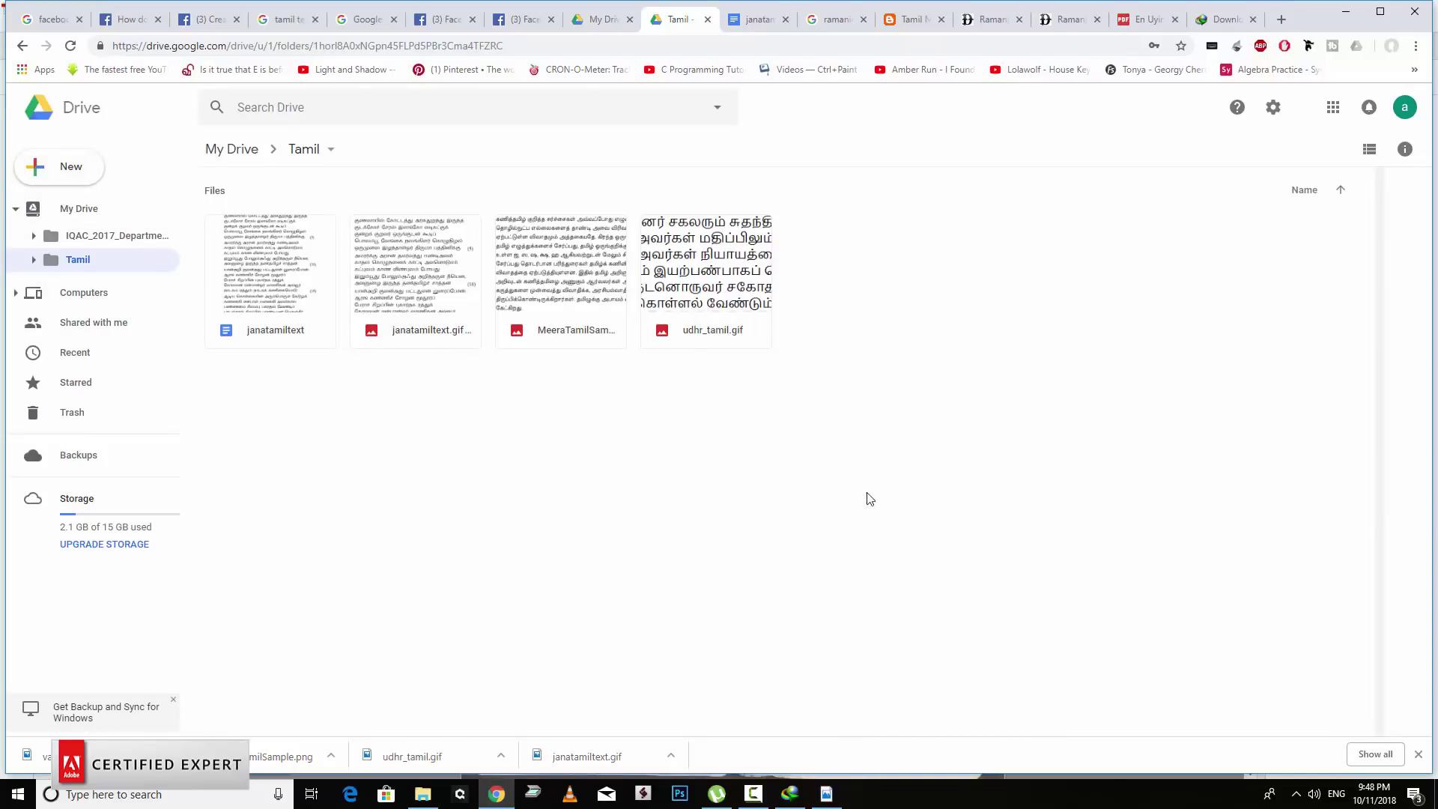
# Open the Desktop images folder of 103 exported pages and preview 001.jpg.
pyautogui.click(422, 793)
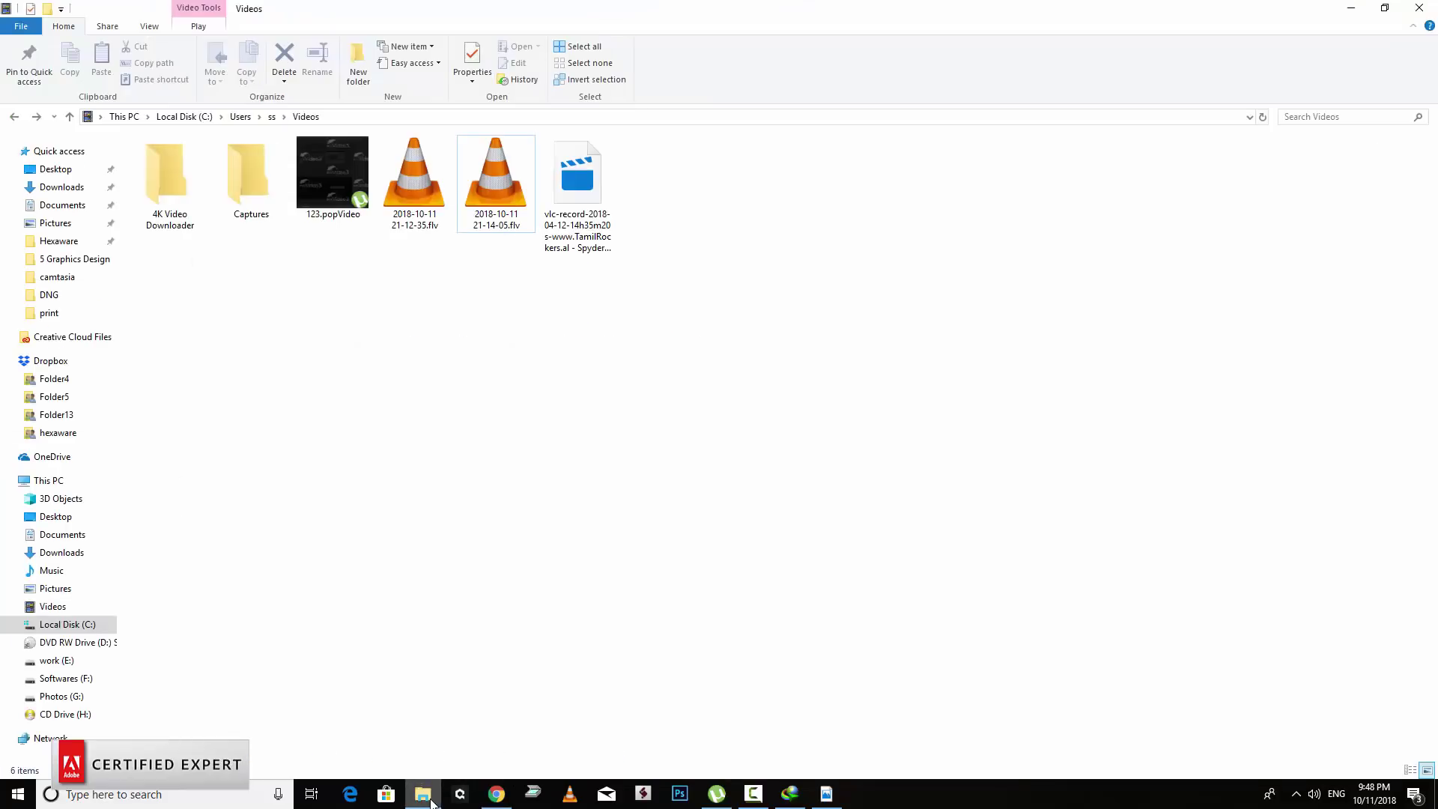
pyautogui.click(57, 175)
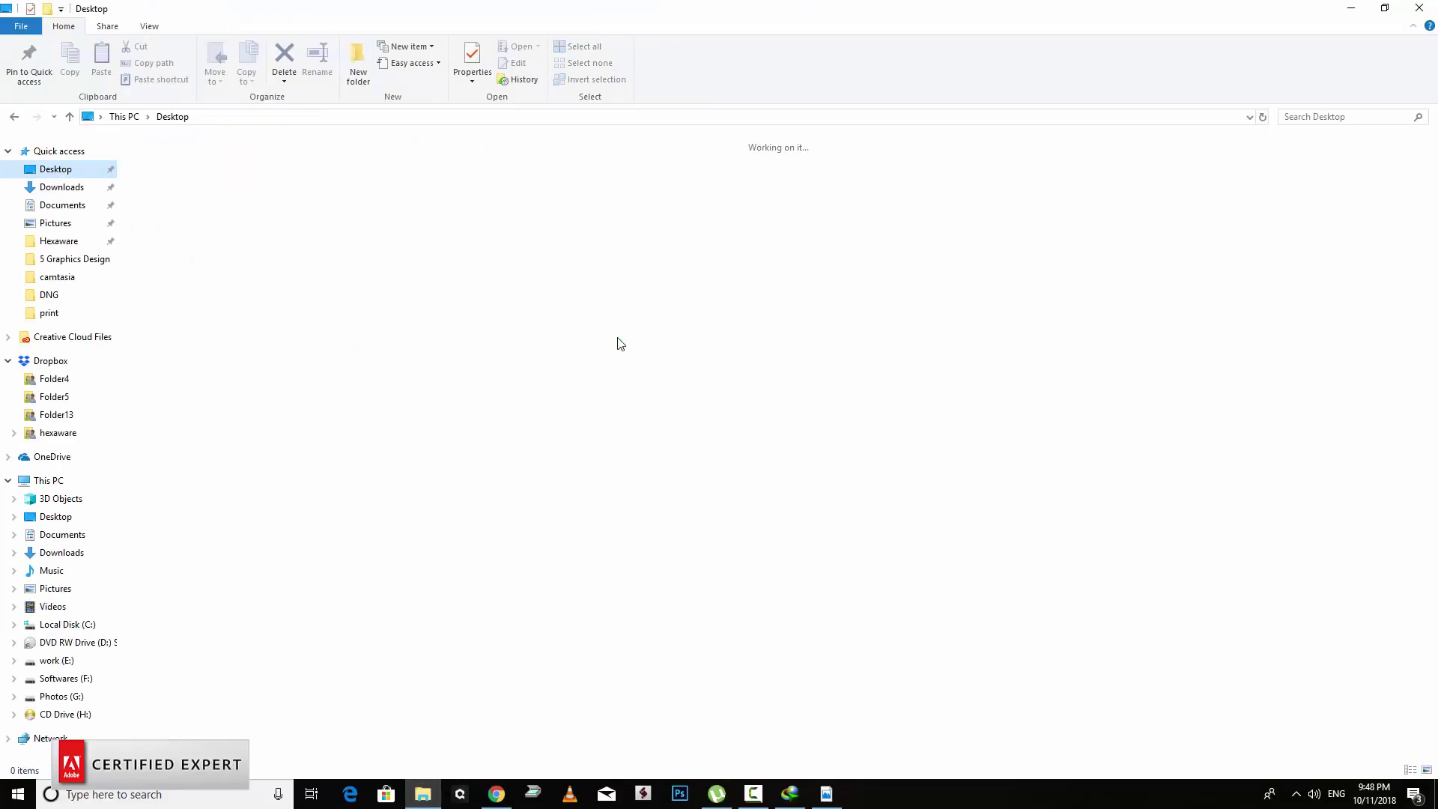
pyautogui.doubleClick(236, 269)
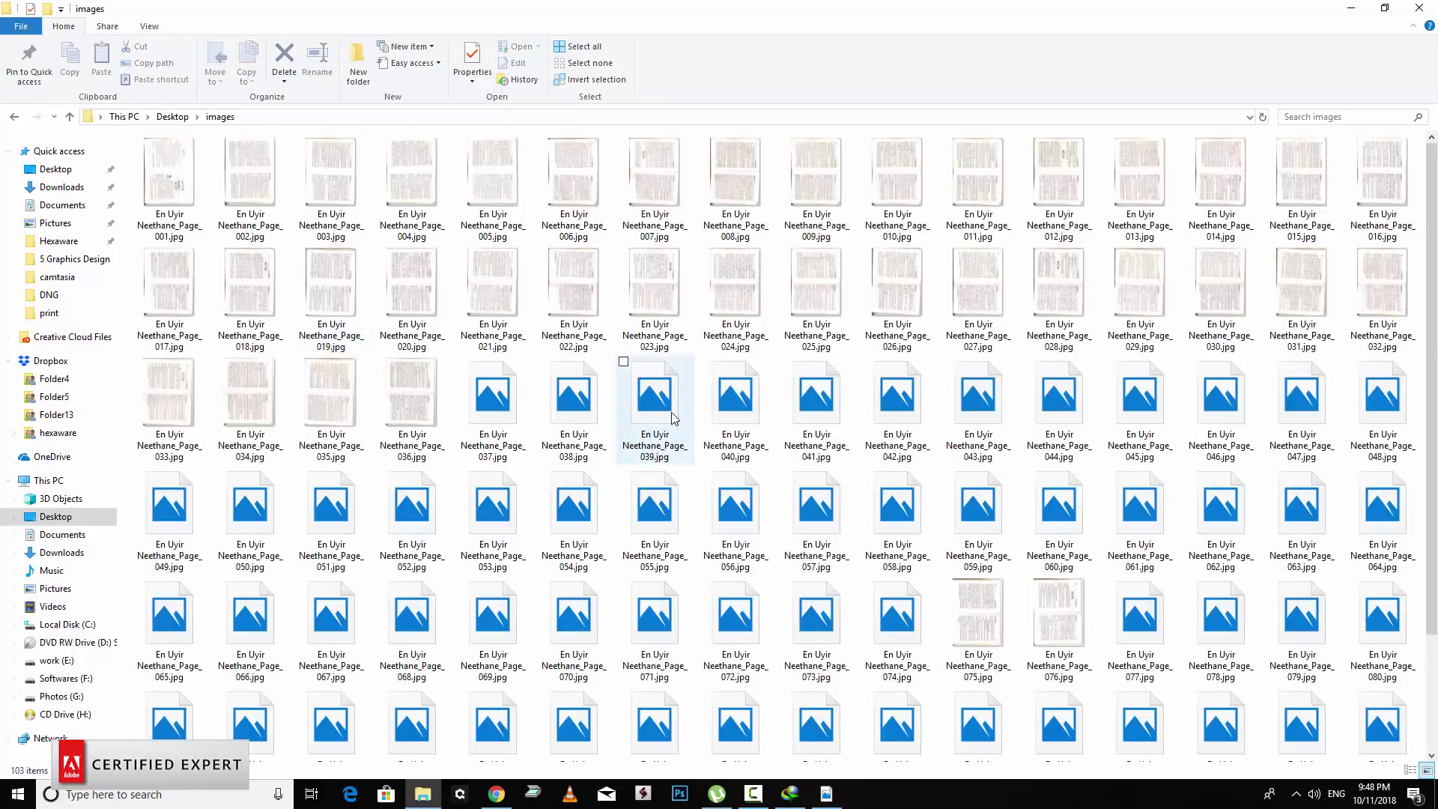
pyautogui.click(165, 191)
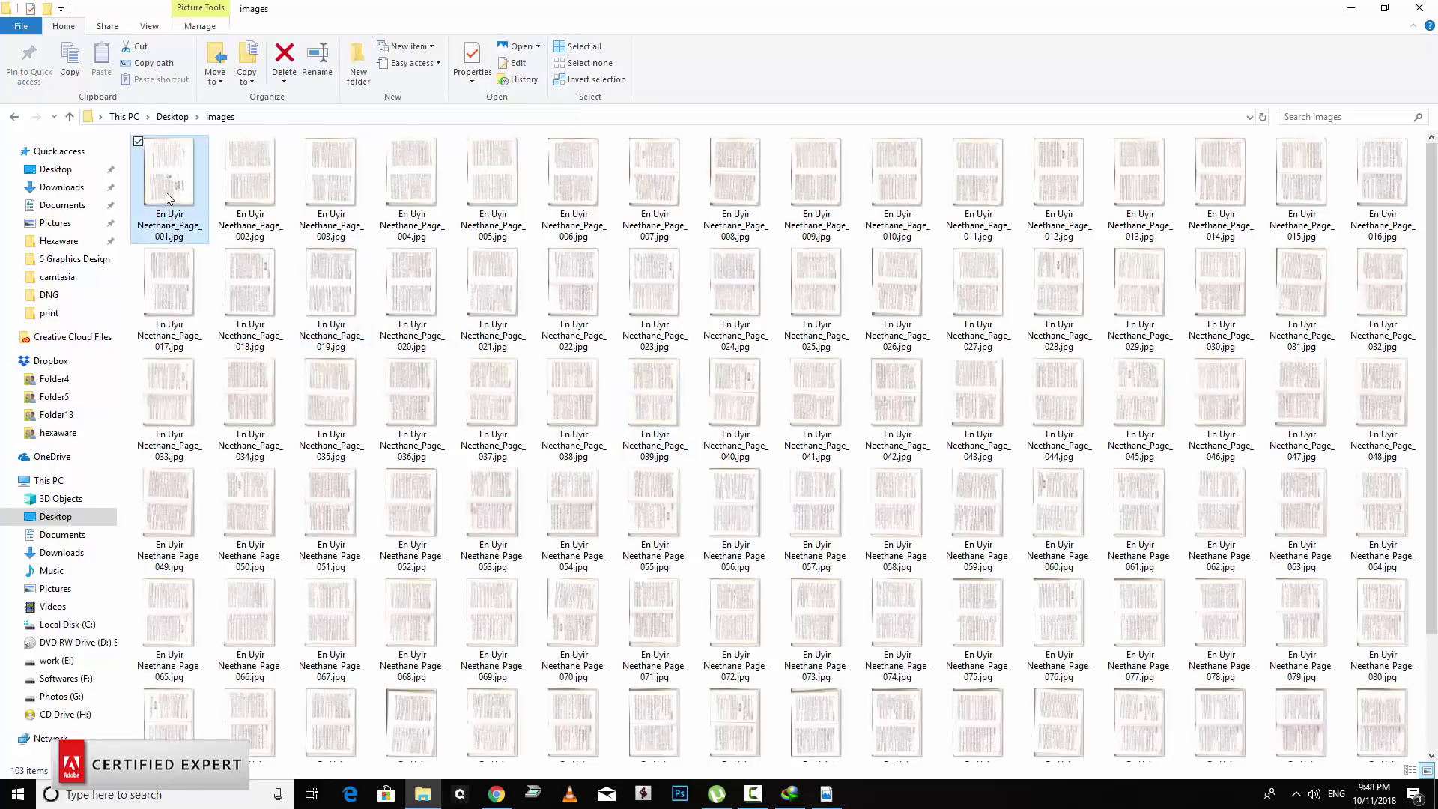
pyautogui.doubleClick(166, 197)
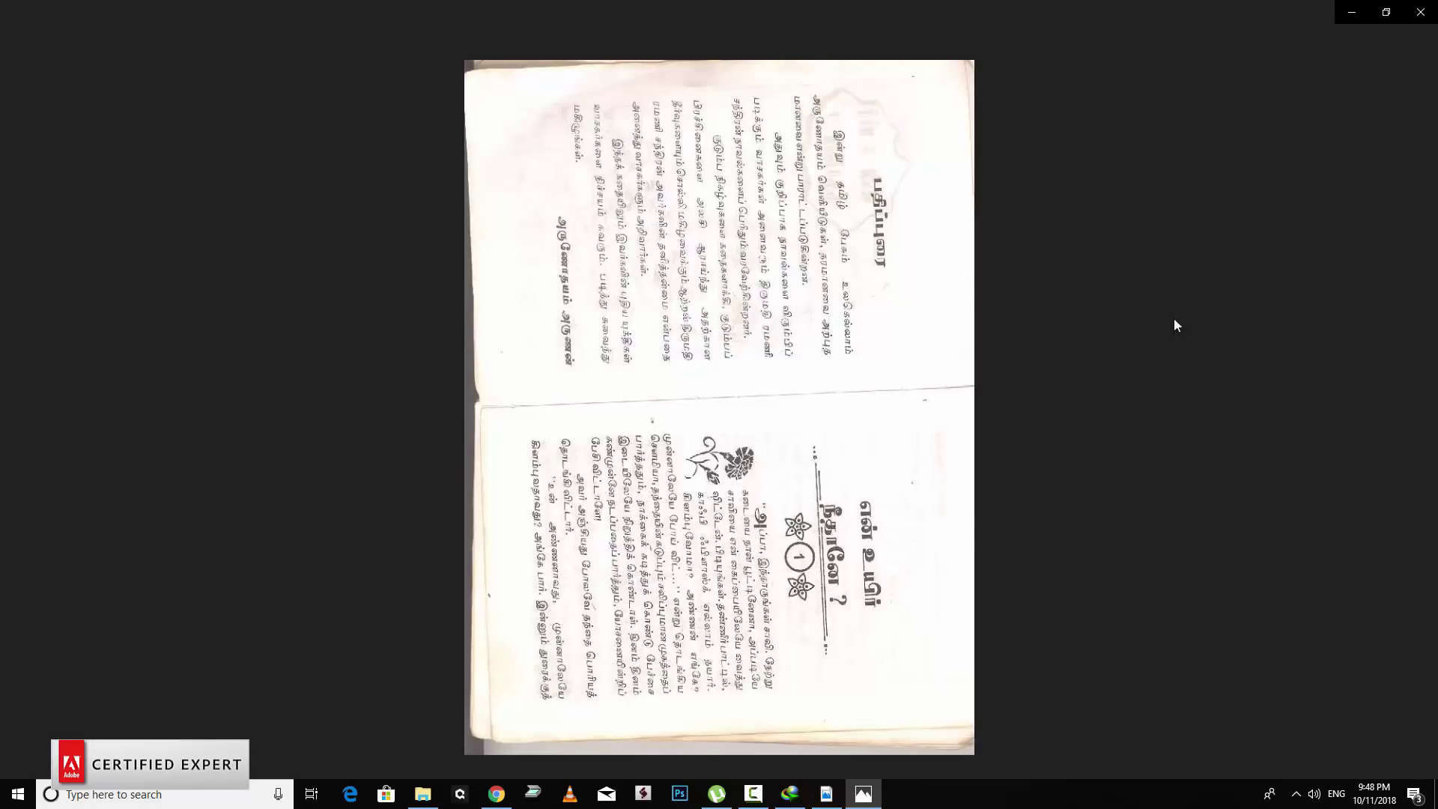
pyautogui.click(1420, 12)
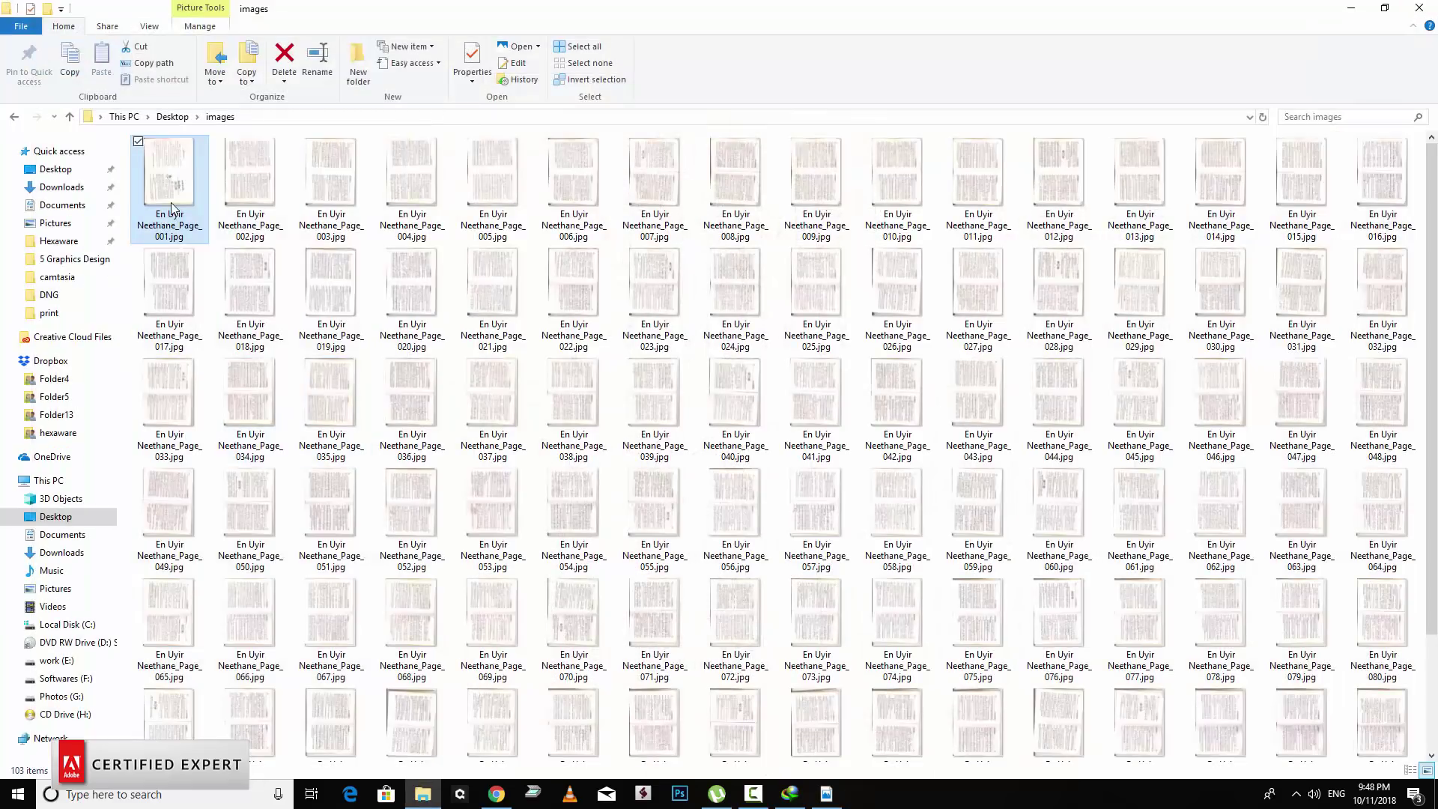
# Rotate page images 001–005 left and drag all five into the Drive Tamil folder.
pyautogui.rightClick(171, 202)
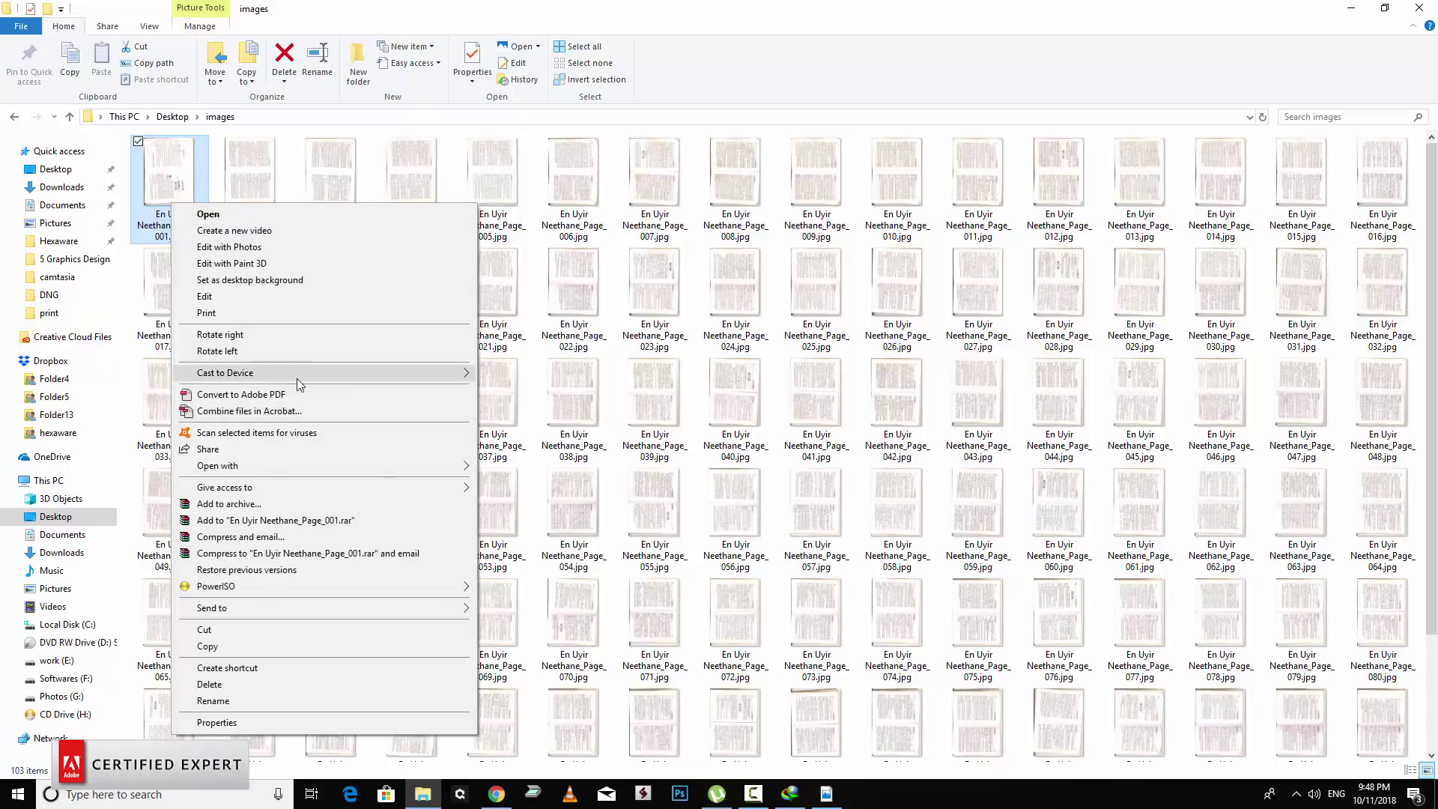
pyautogui.click(283, 349)
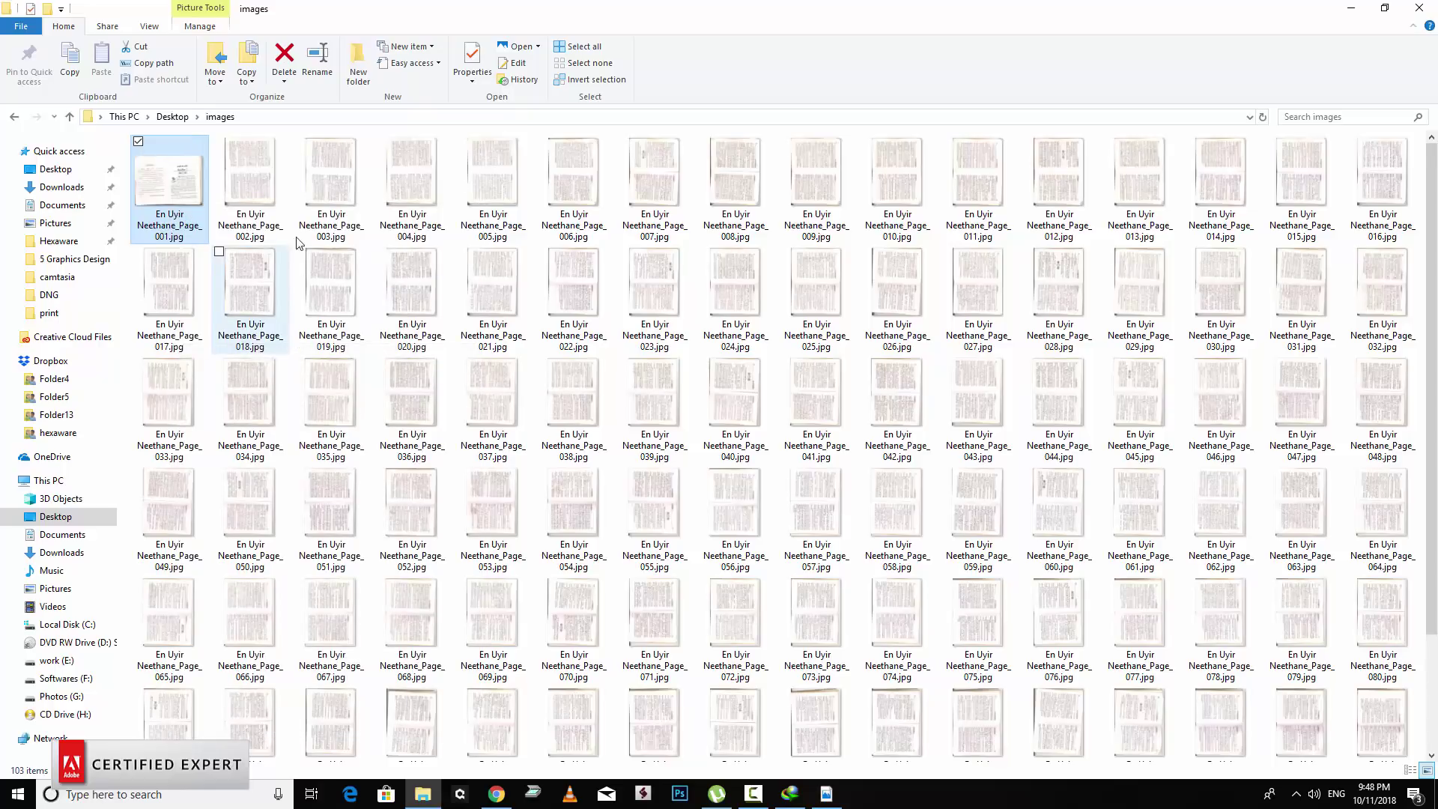
pyautogui.click(265, 173)
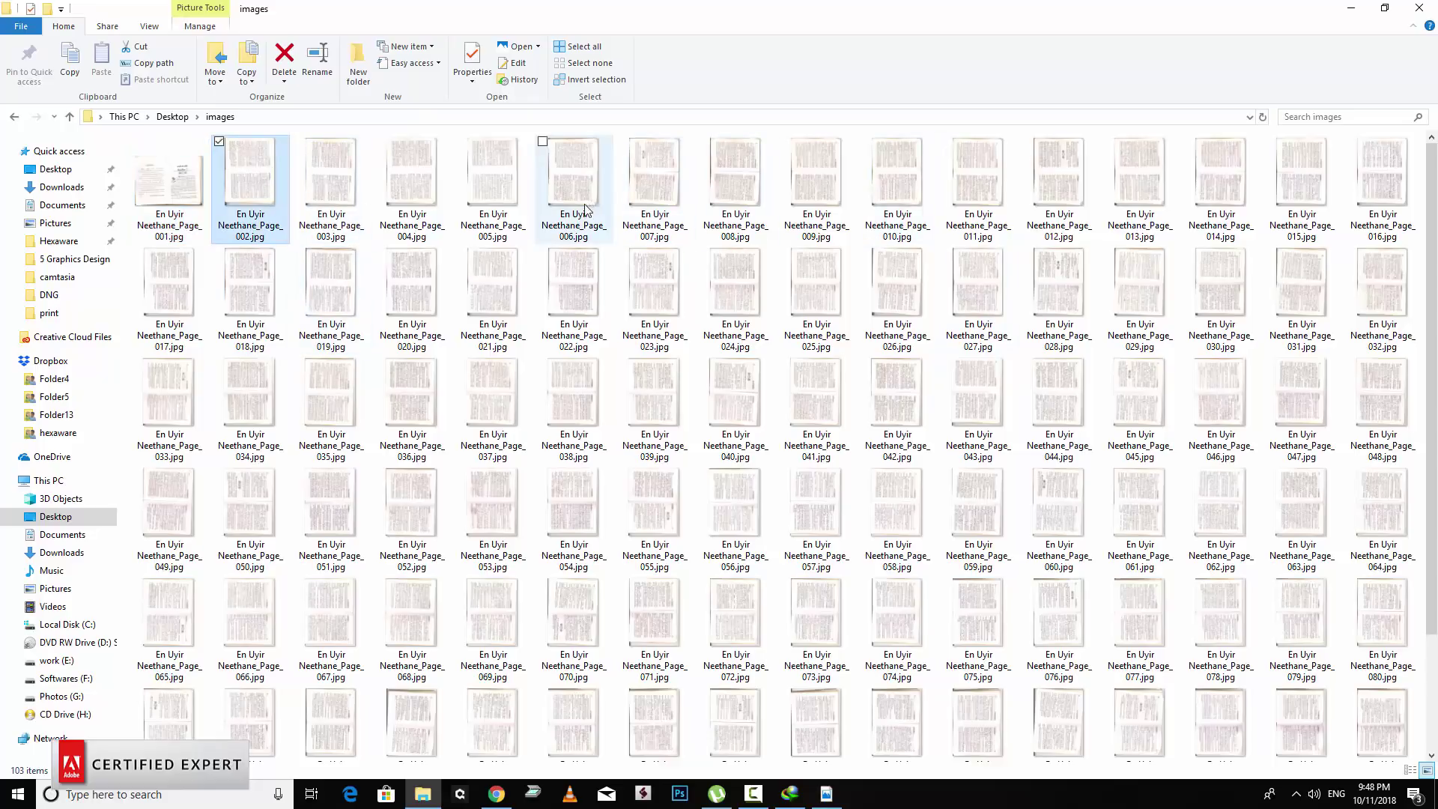
pyautogui.keyDown('shift'); pyautogui.click(485, 198); pyautogui.keyUp('shift')
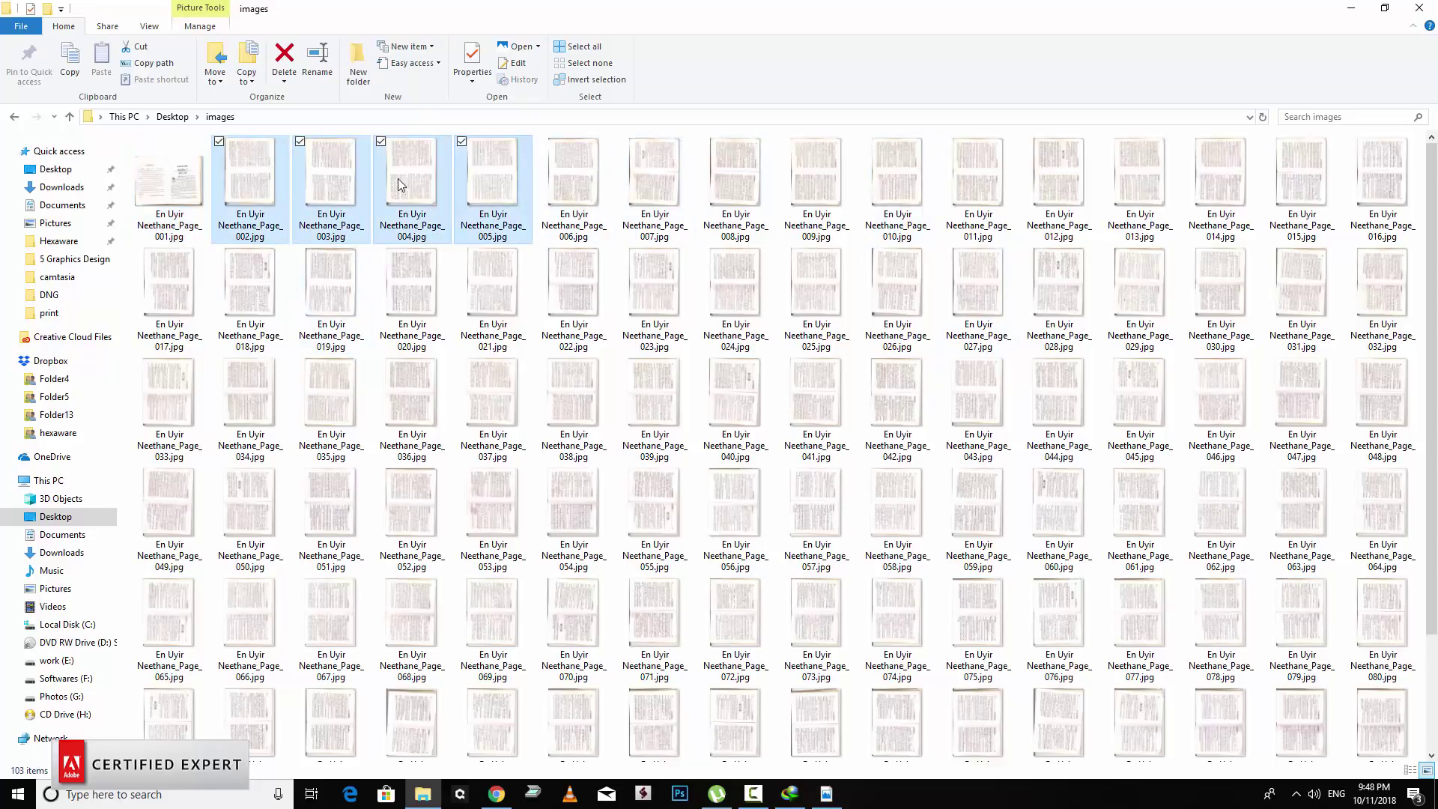
pyautogui.rightClick(405, 216)
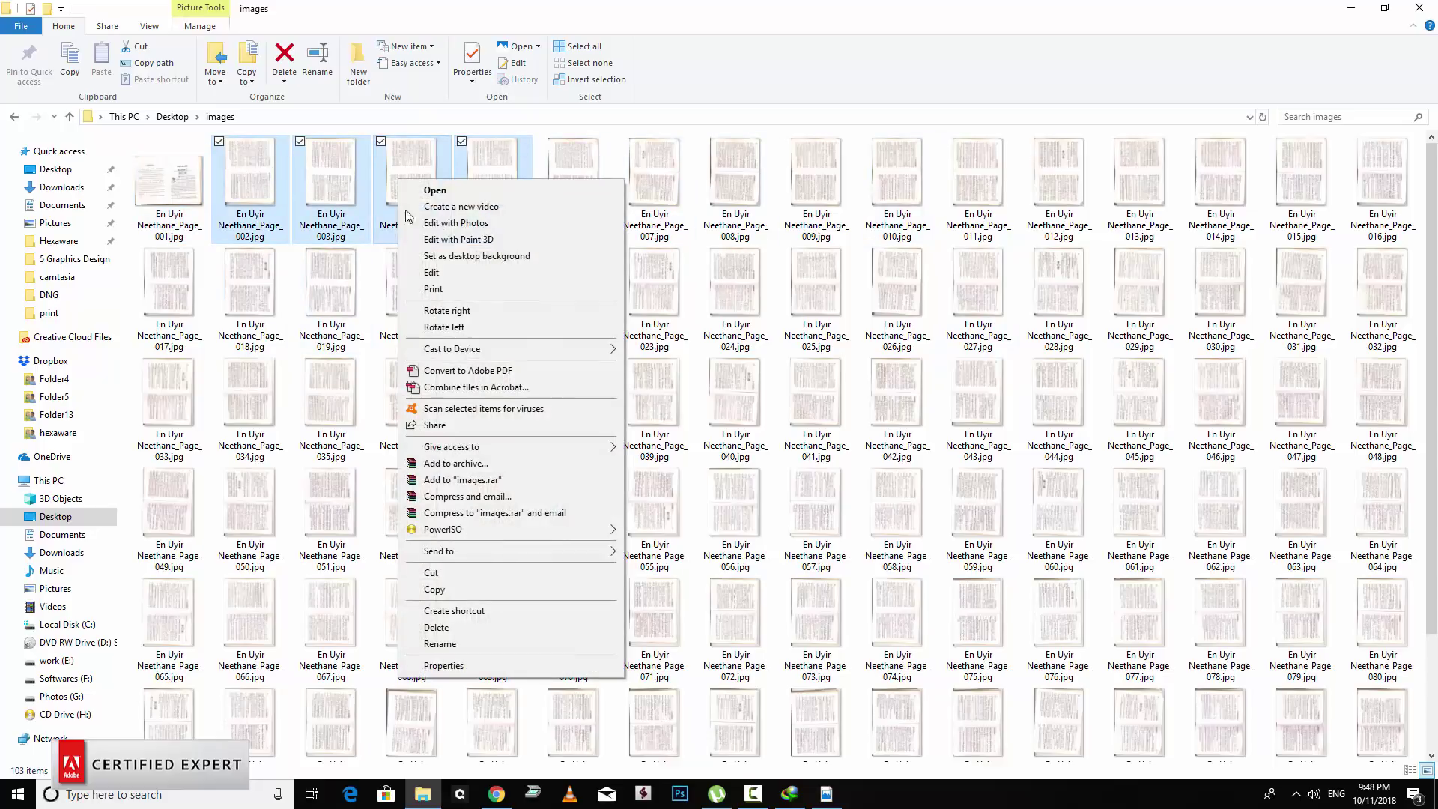
pyautogui.click(491, 327)
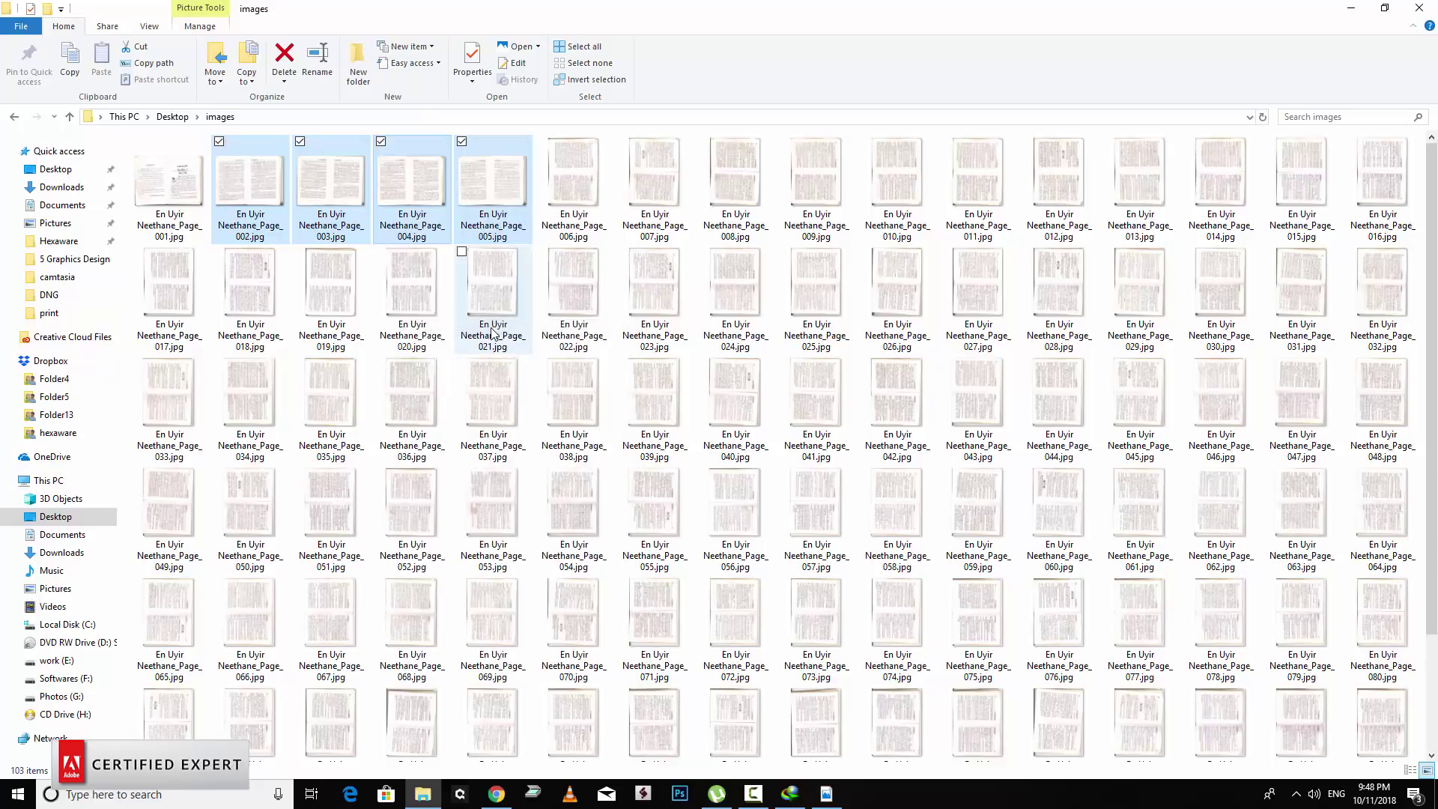
pyautogui.keyDown('ctrl'); pyautogui.click(153, 213); pyautogui.keyUp('ctrl')
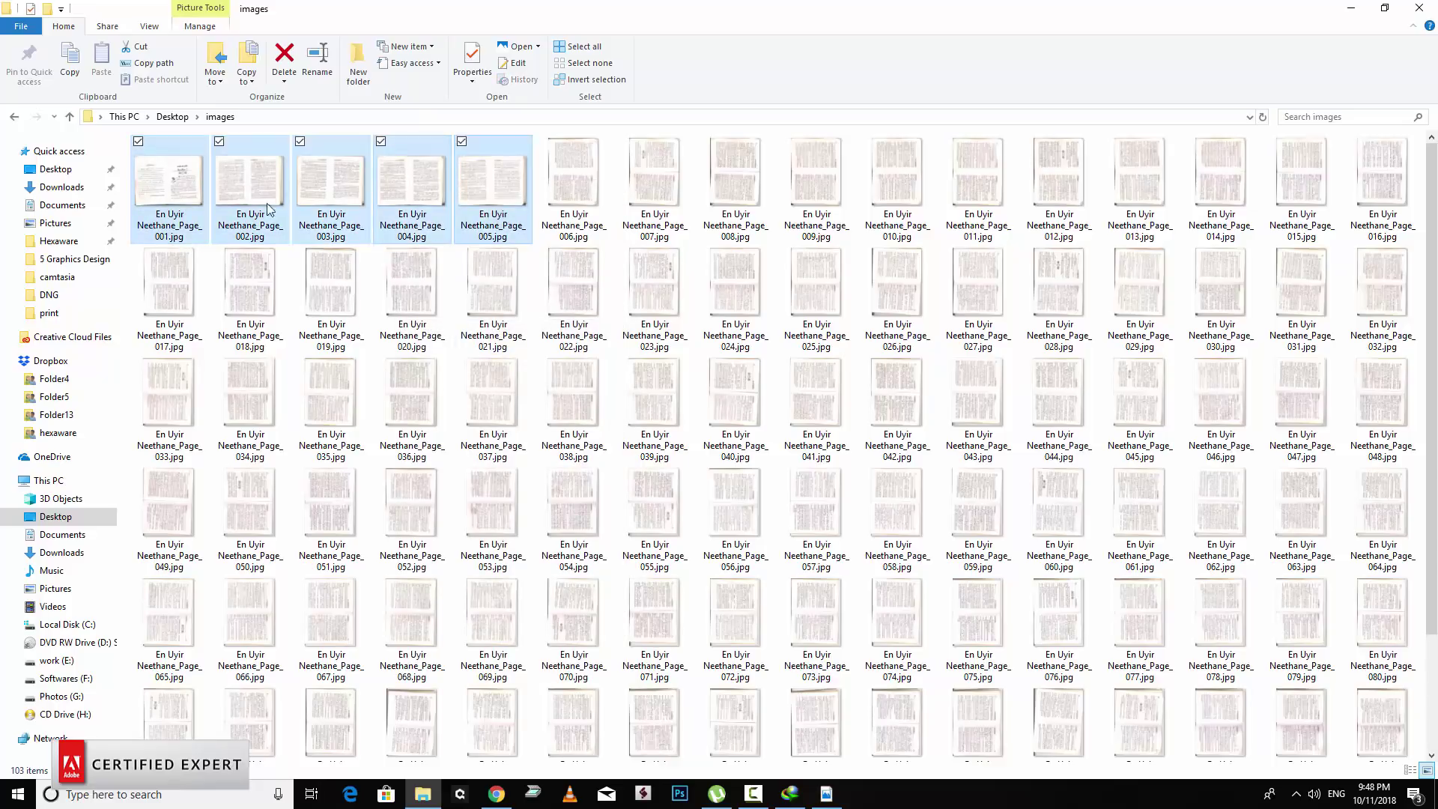
pyautogui.moveTo(577, 318)
pyautogui.mouseDown()
pyautogui.moveTo(965, 466)
pyautogui.moveTo(958, 479)
pyautogui.mouseUp()
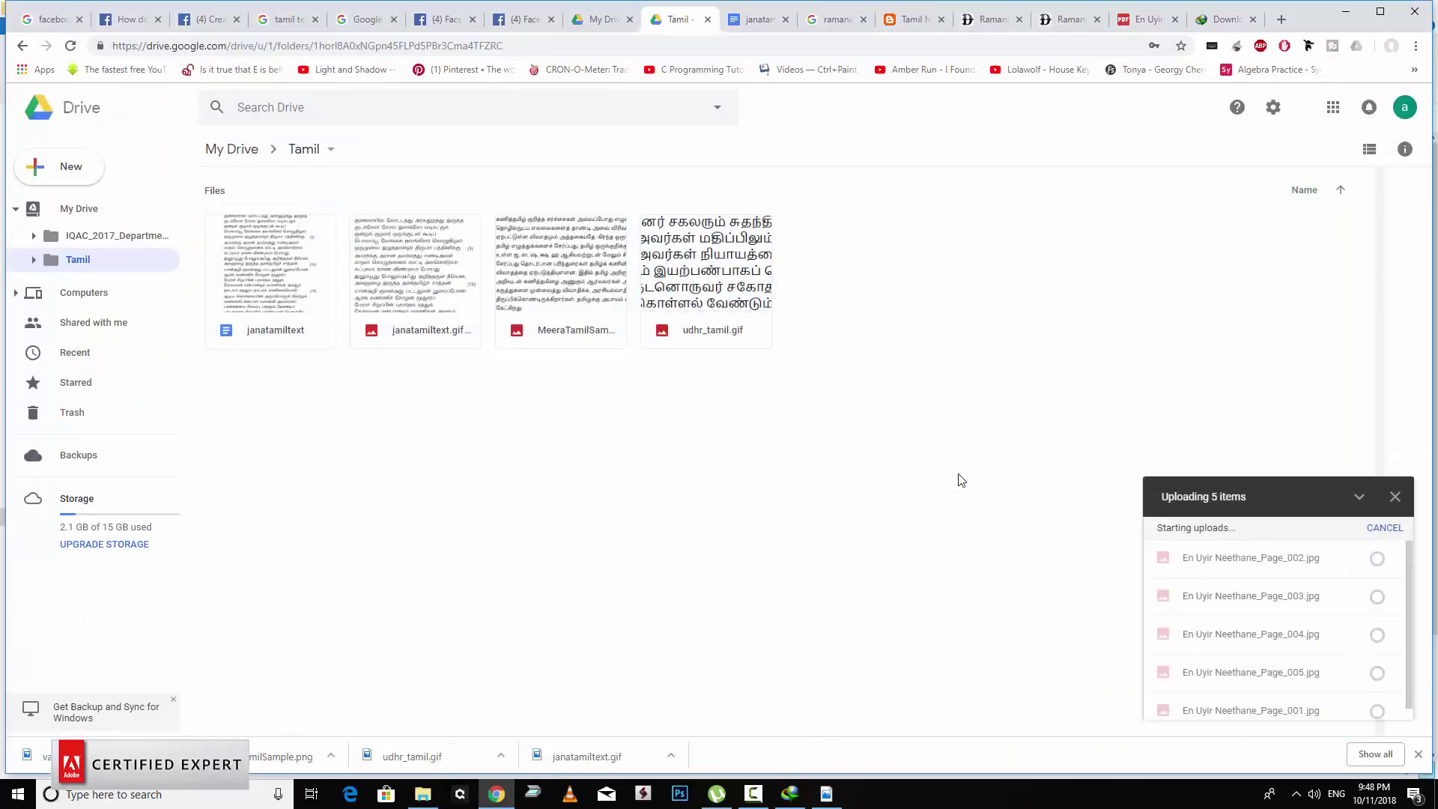
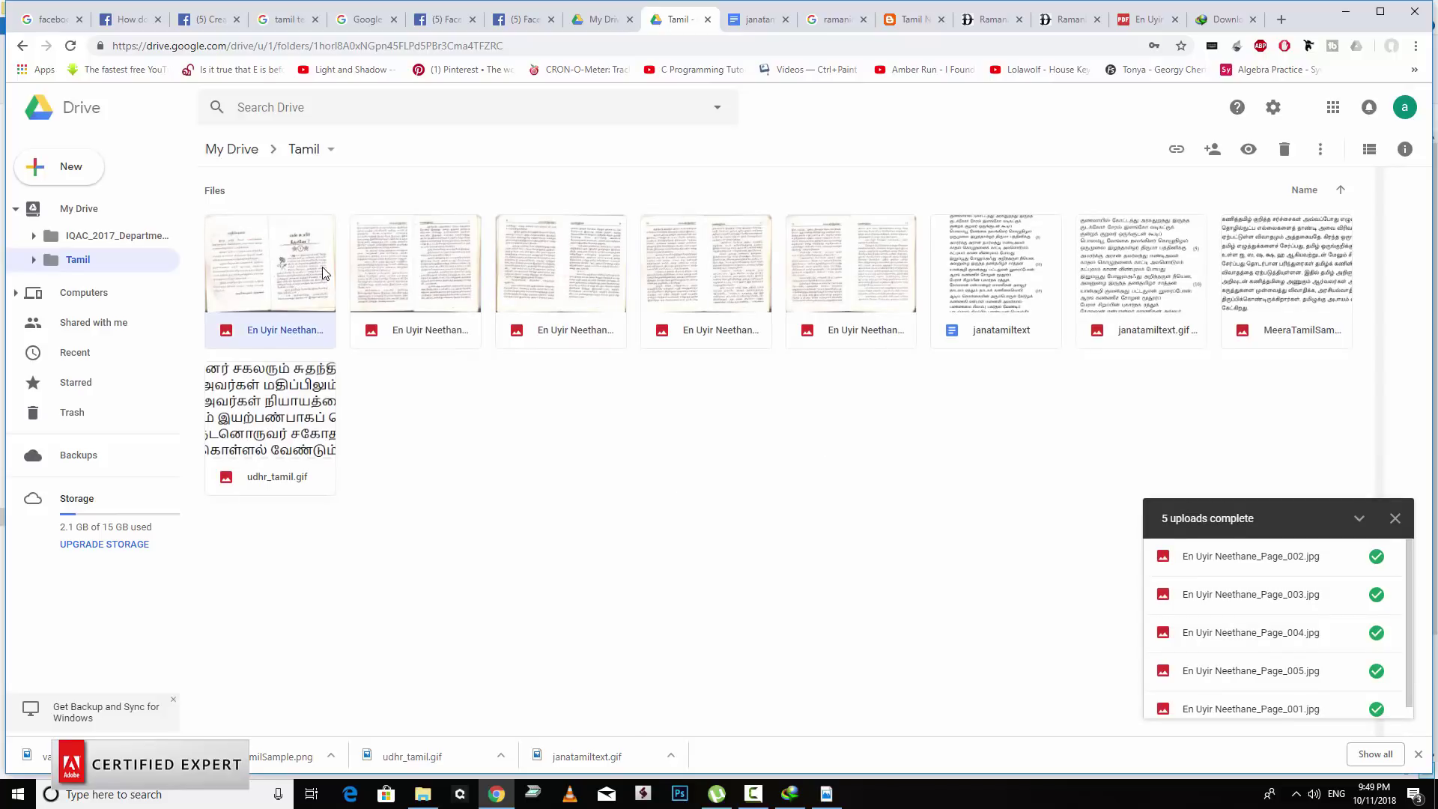
# Preview the first scanned page, En Uyir Neethane_Page_001, then close the preview.
pyautogui.doubleClick(323, 268)
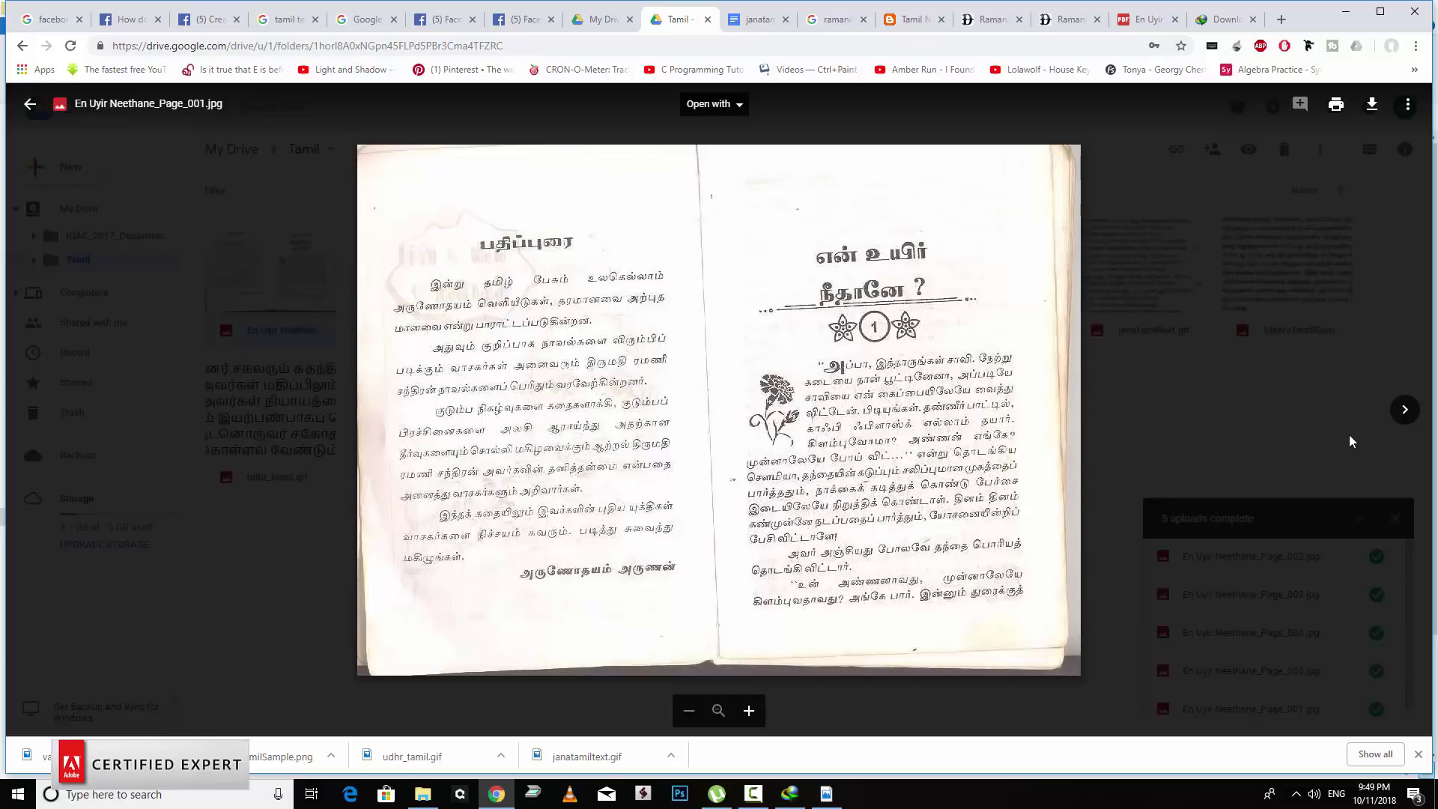
pyautogui.click(1113, 434)
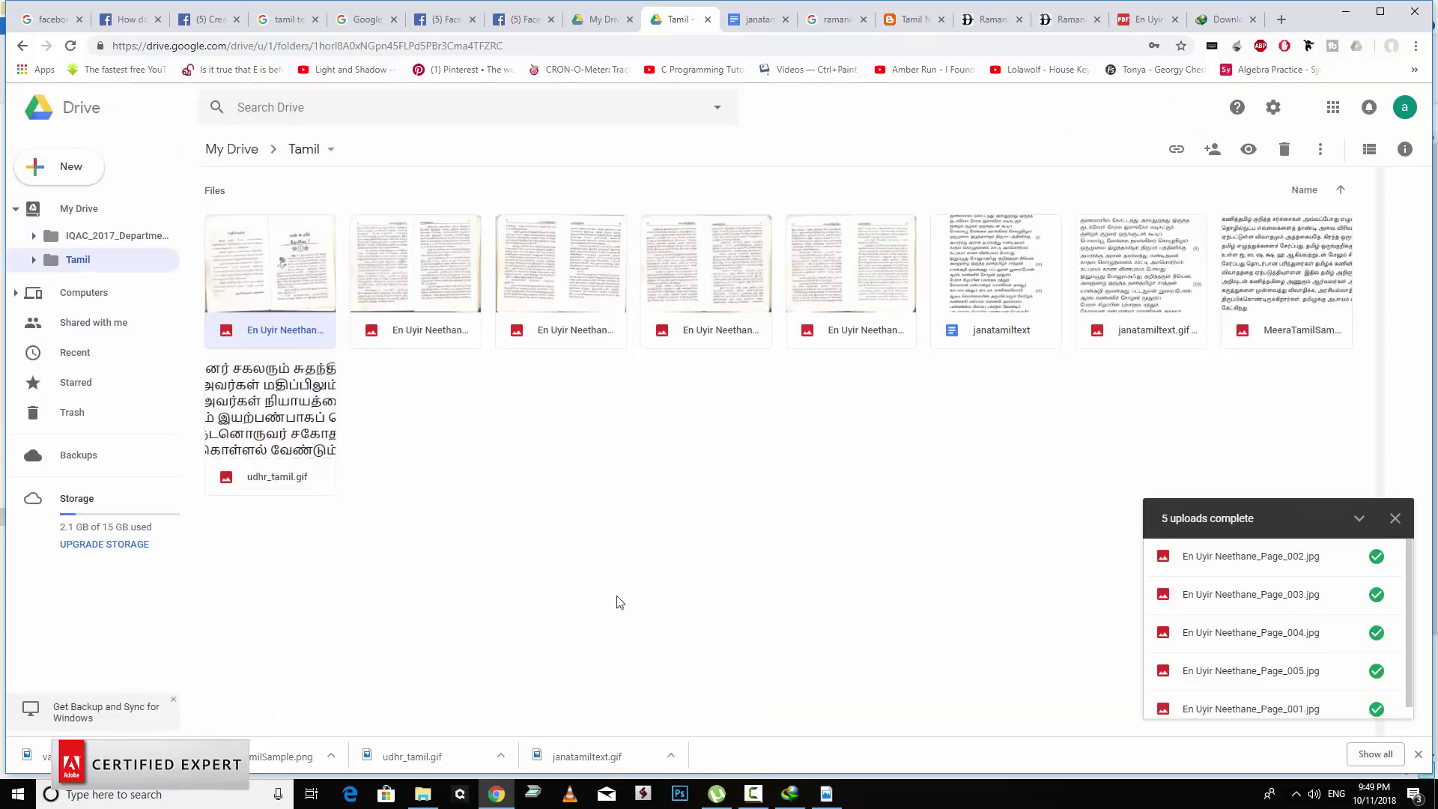
pyautogui.click(792, 794)
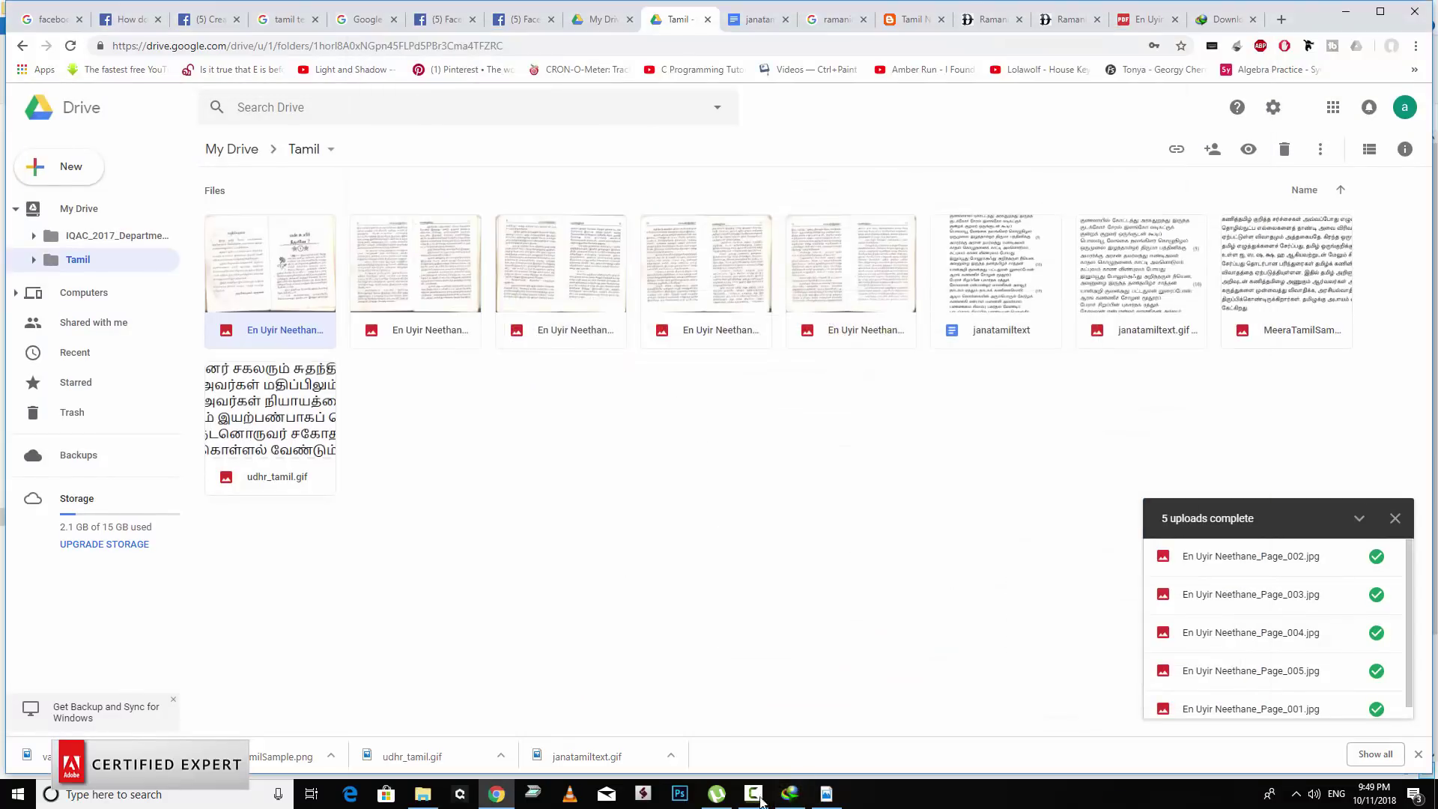
pyautogui.moveTo(826, 794)
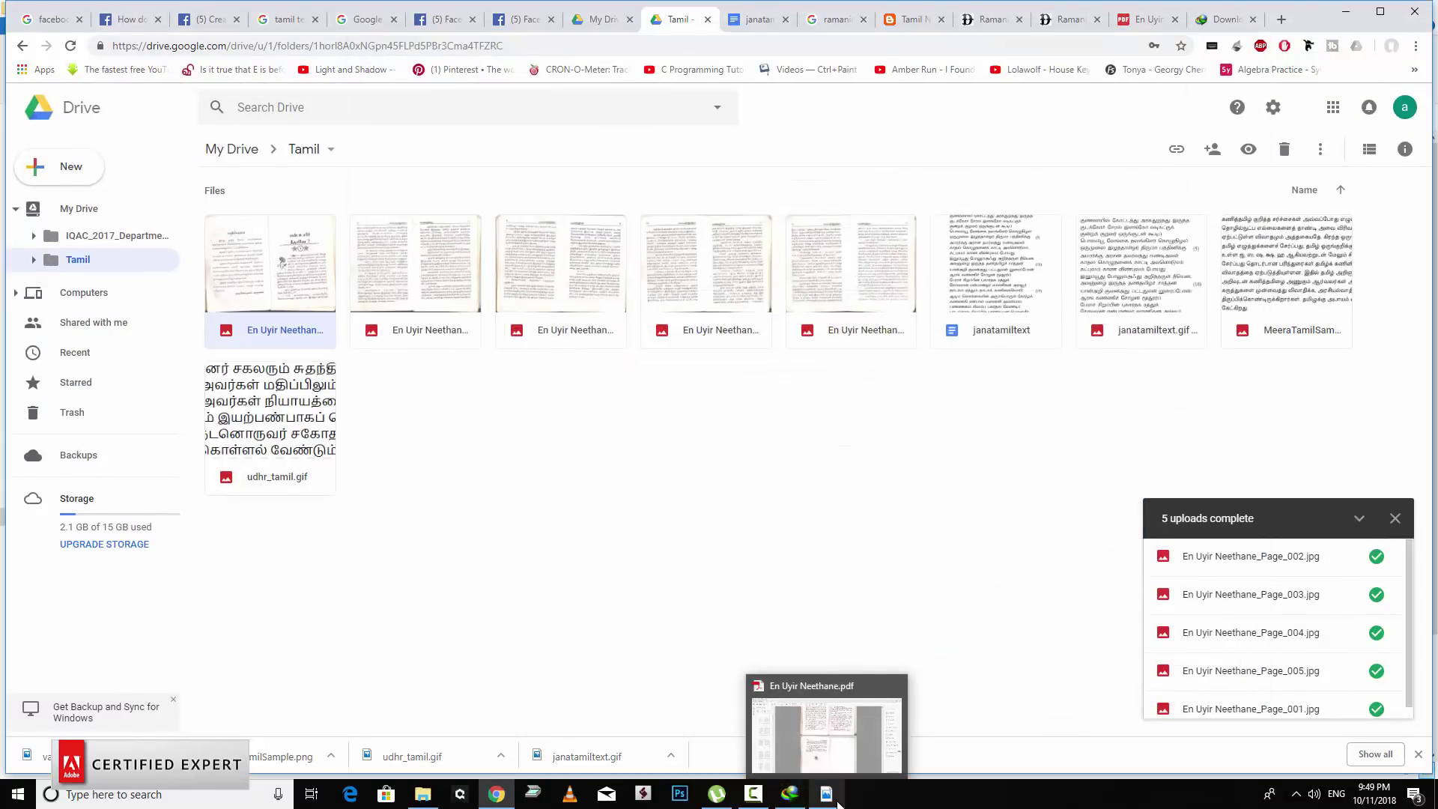
pyautogui.click(931, 803)
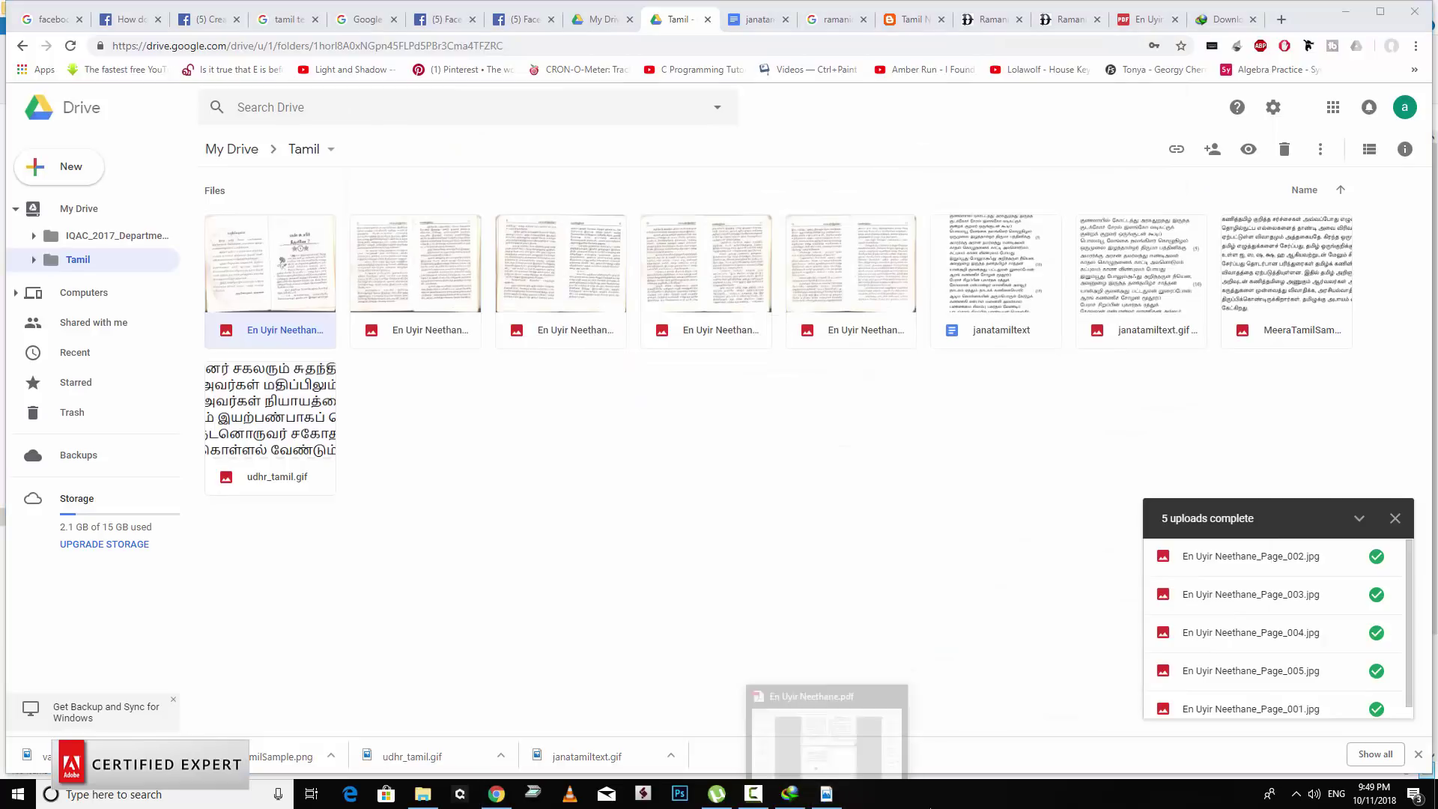
# Back in the Drive Tamil folder, open En Uyir Neethane_Page_001.jpg with Google Docs.
pyautogui.hotkey('alt', 'Tab')
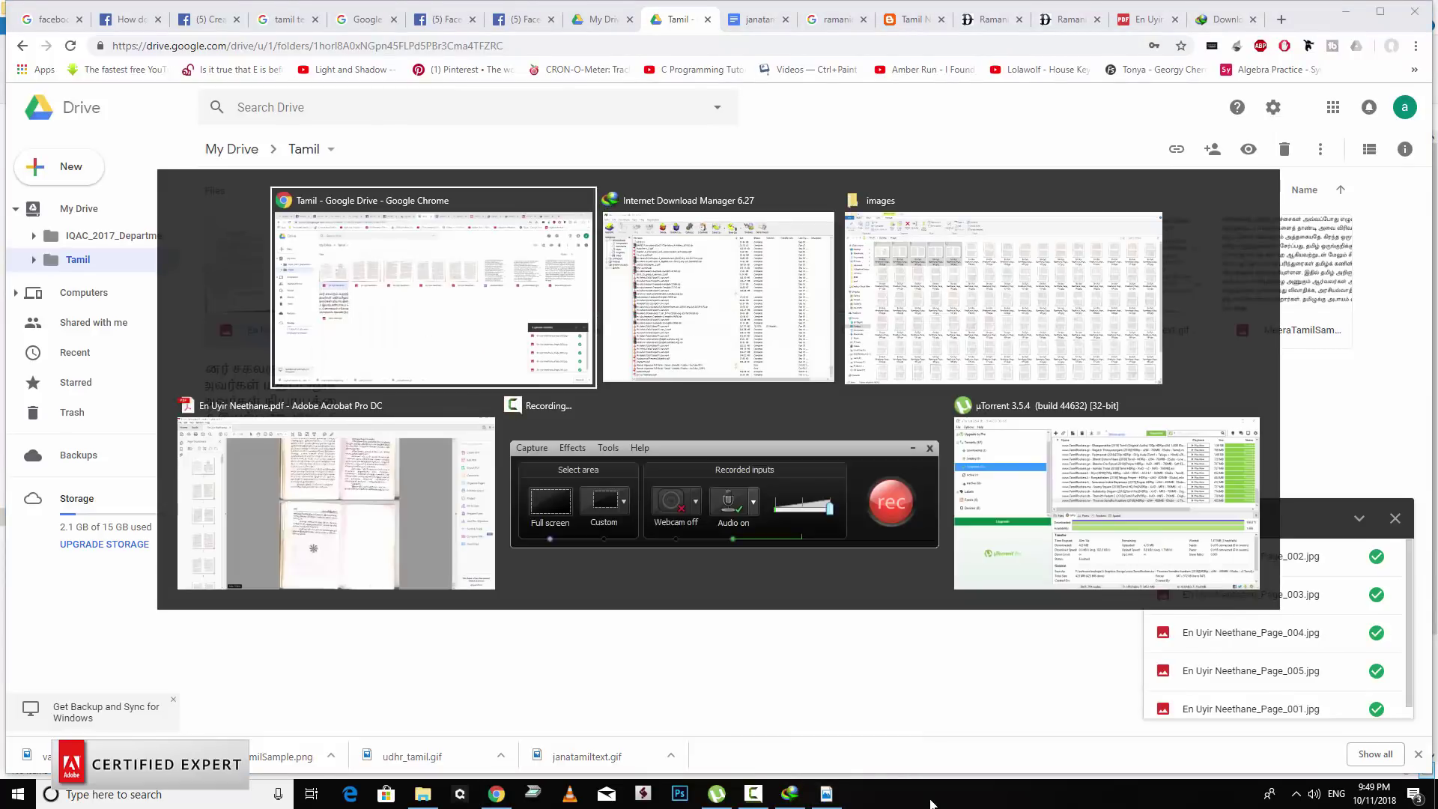
pyautogui.hotkey('alt', 'Tab')
pyautogui.hotkey('alt', 'Tab')
pyautogui.hotkey('alt', 'Tab')
pyautogui.hotkey('alt', 'Tab')
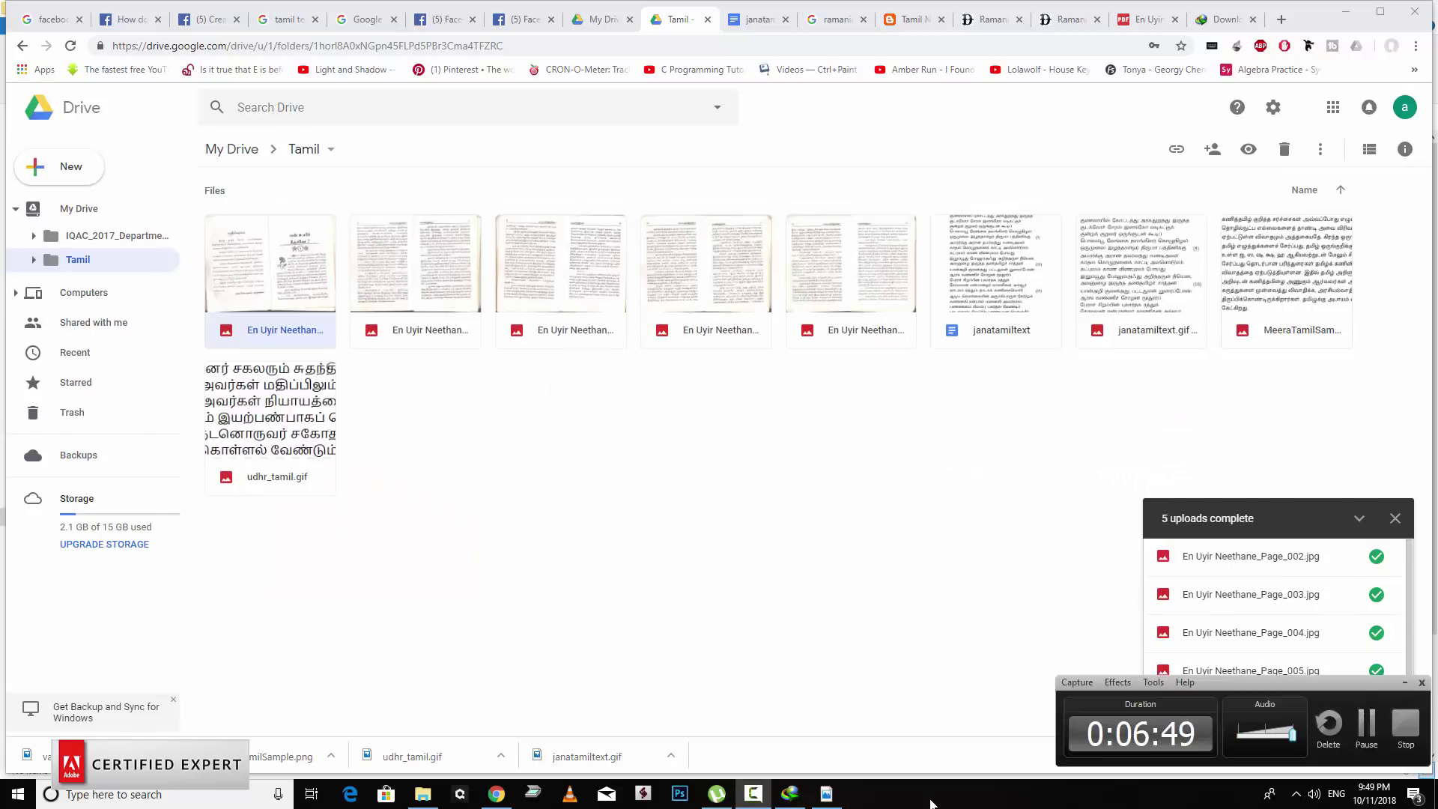
pyautogui.click(584, 574)
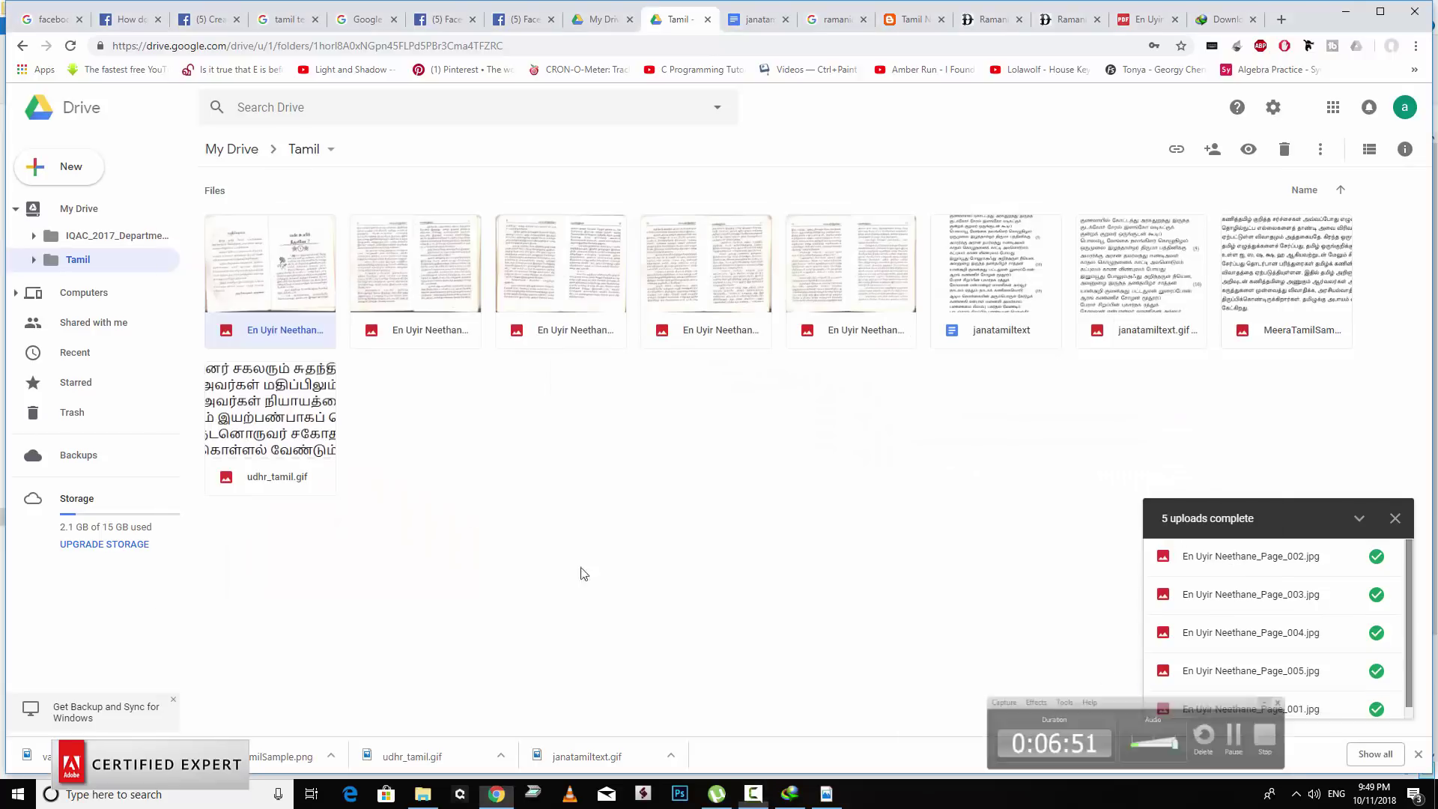
pyautogui.rightClick(289, 267)
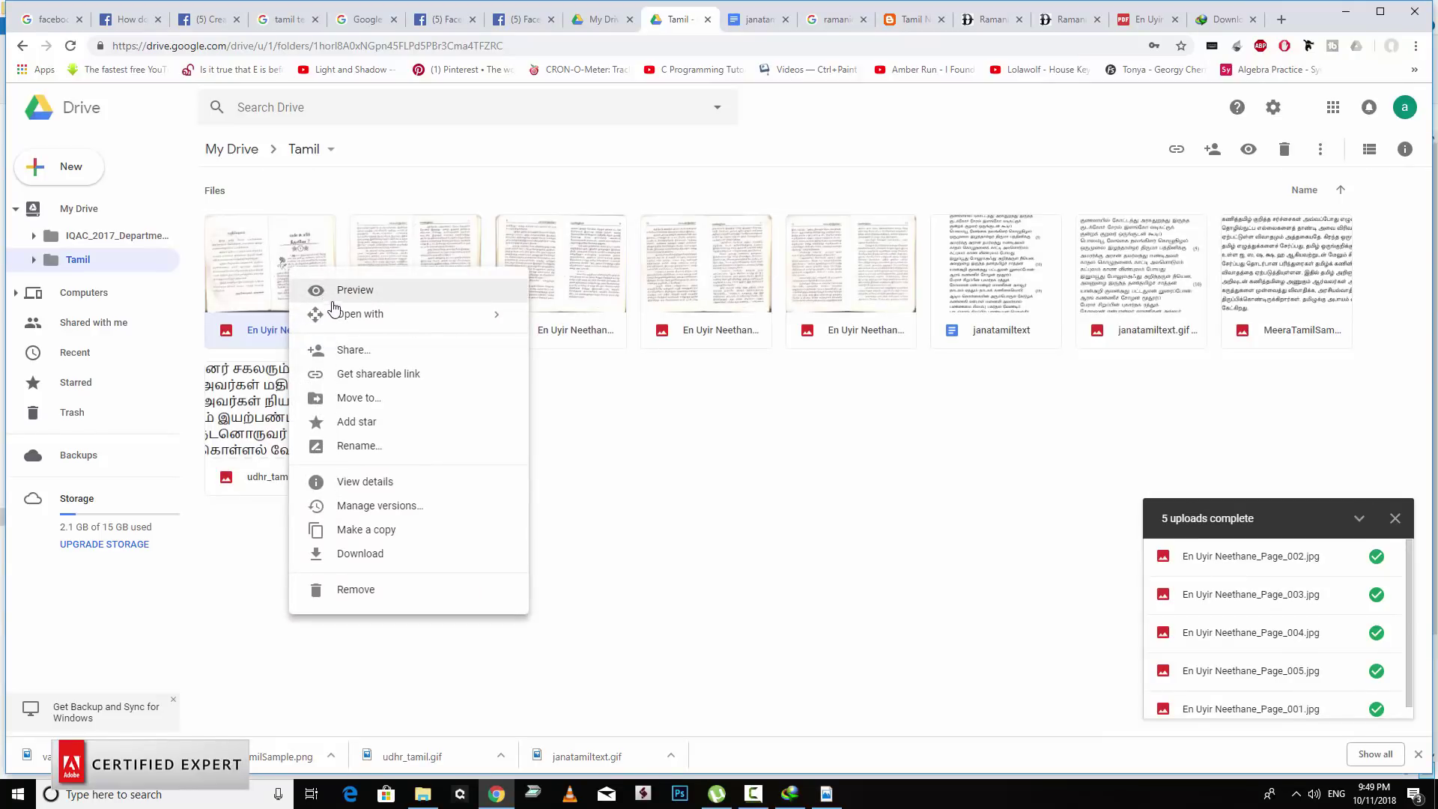
pyautogui.moveTo(359, 313)
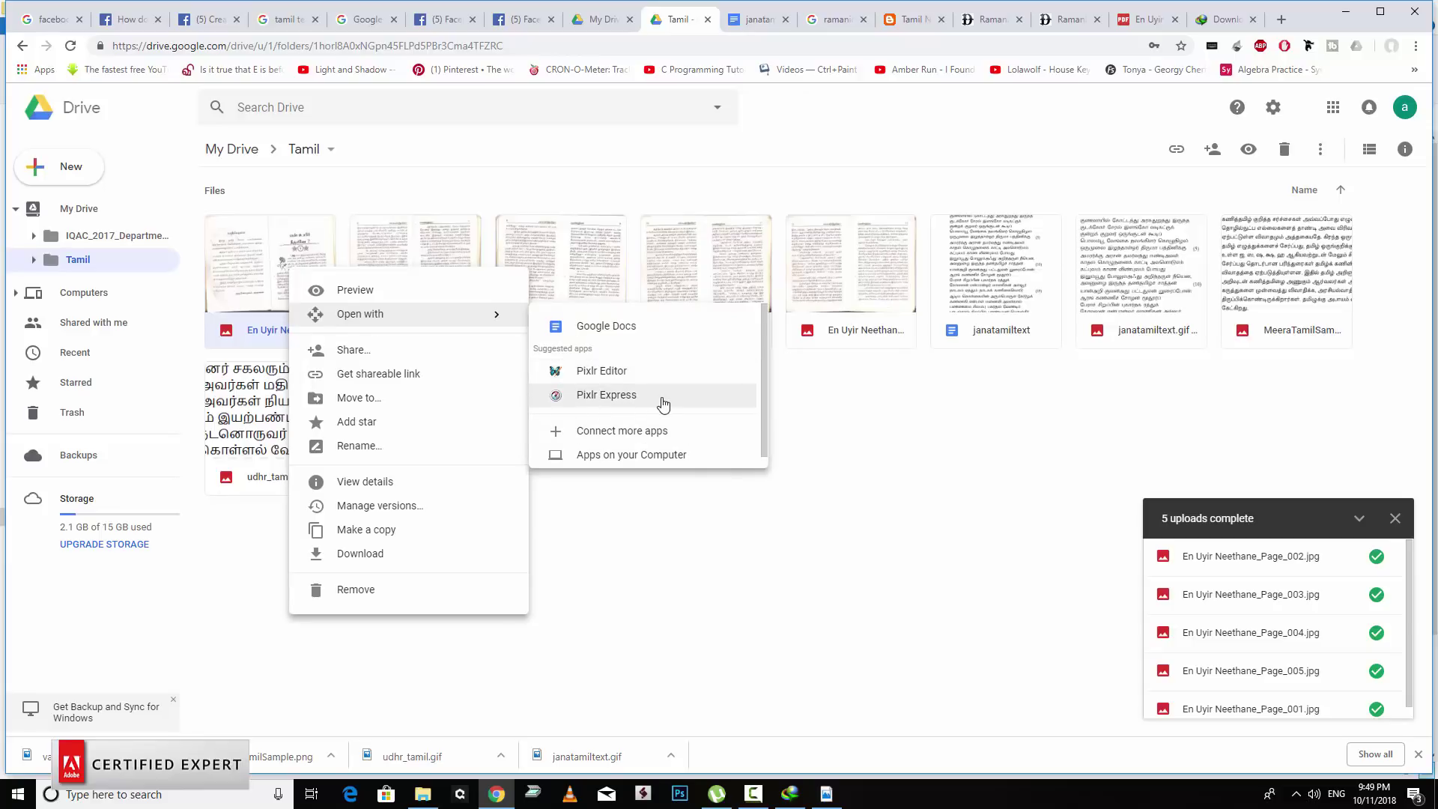
pyautogui.click(613, 338)
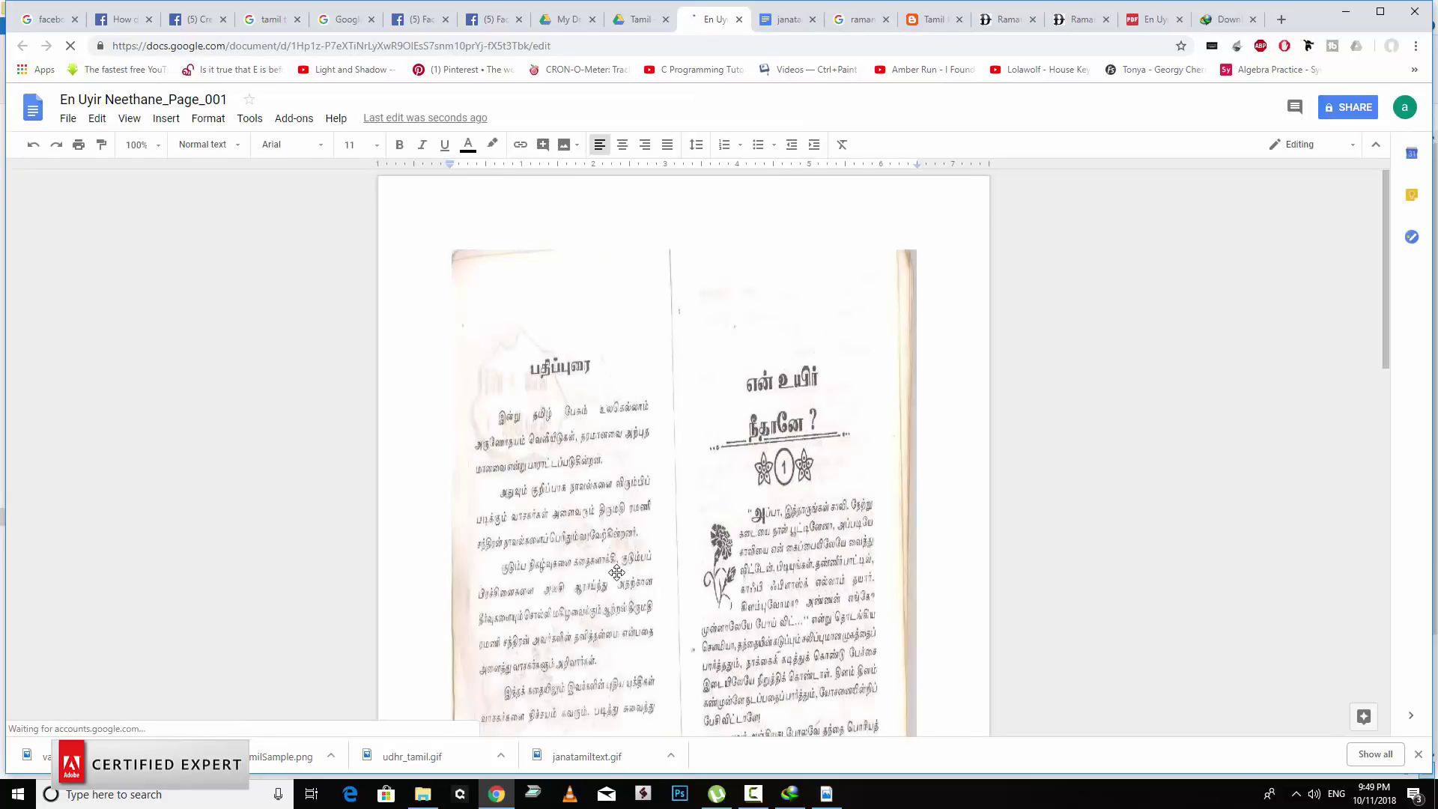
# Scroll through the new document, comparing the page scan with the recognised Tamil text beneath it.
pyautogui.scroll(-3, 616, 573)
pyautogui.scroll(-3, 616, 573)
pyautogui.scroll(-4, 617, 573)
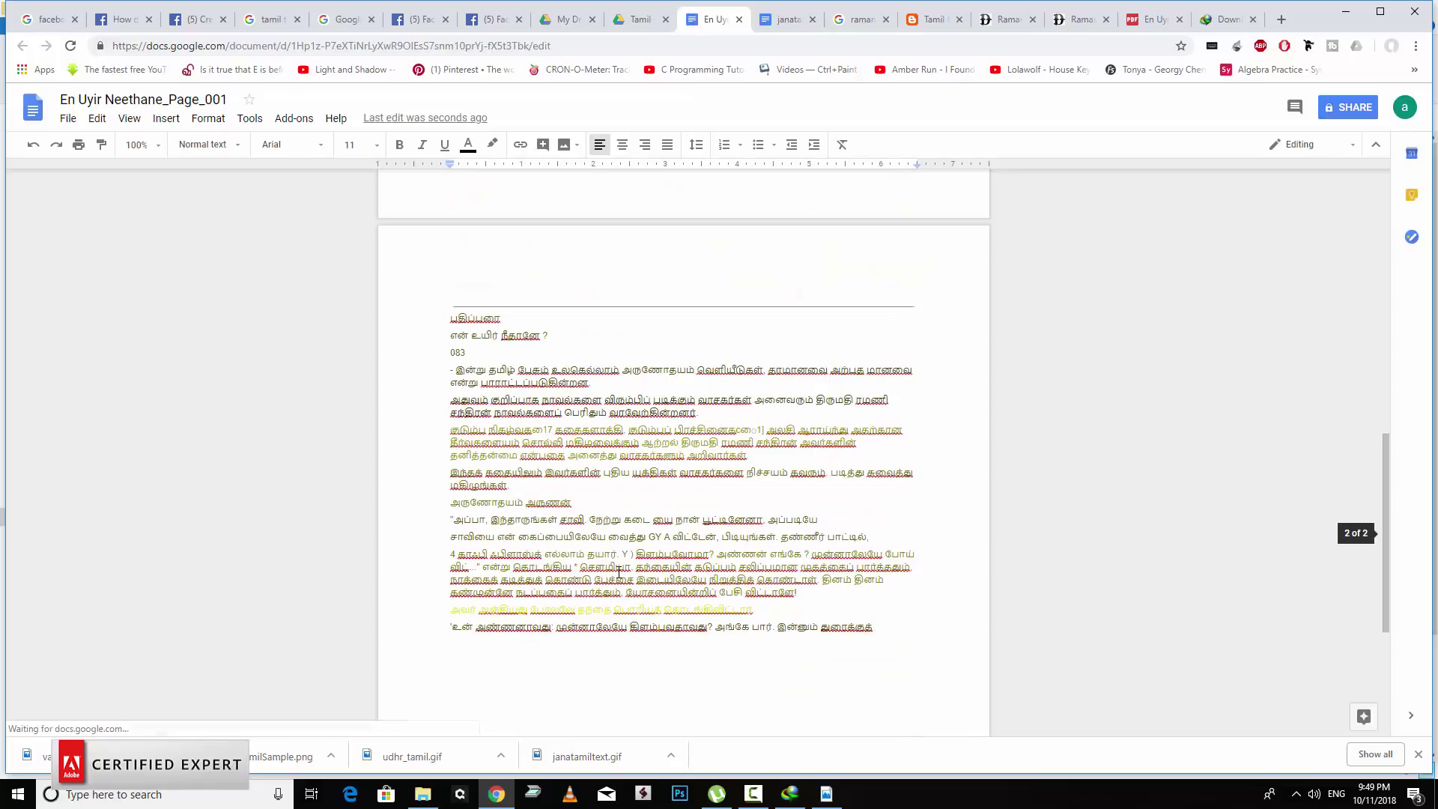
pyautogui.scroll(5, 617, 572)
pyautogui.scroll(3, 599, 524)
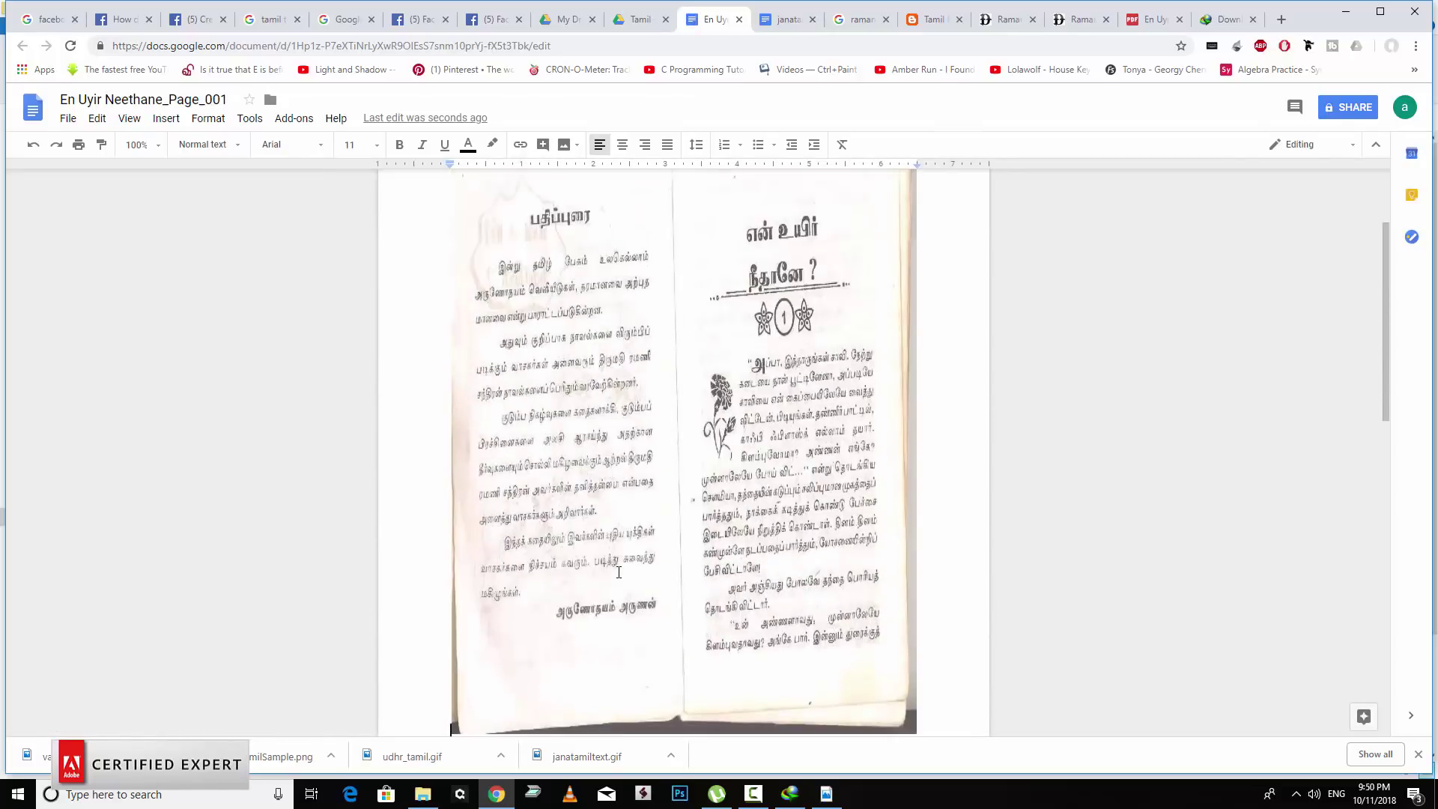
pyautogui.scroll(-5, 560, 462)
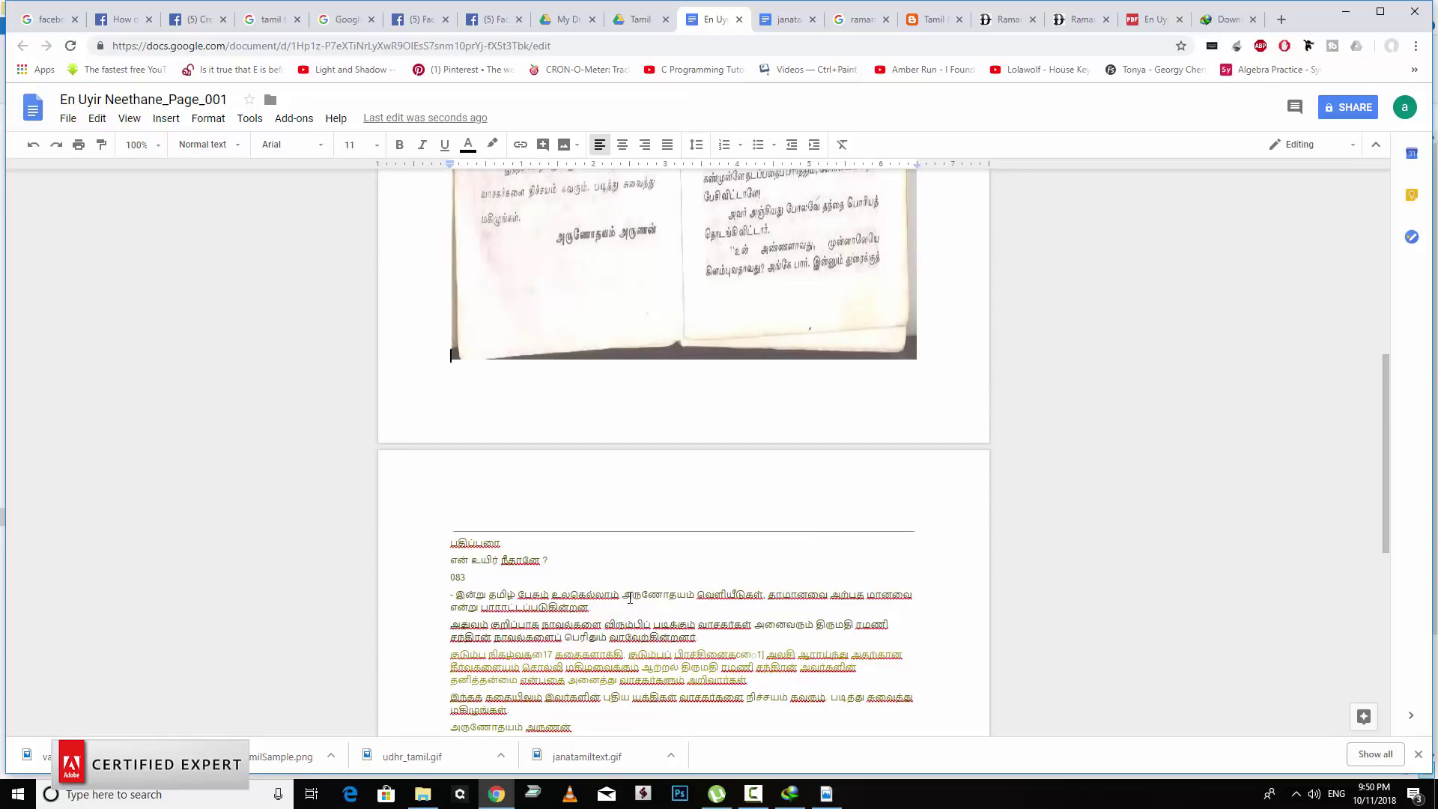
pyautogui.scroll(3, 630, 597)
pyautogui.scroll(2, 629, 600)
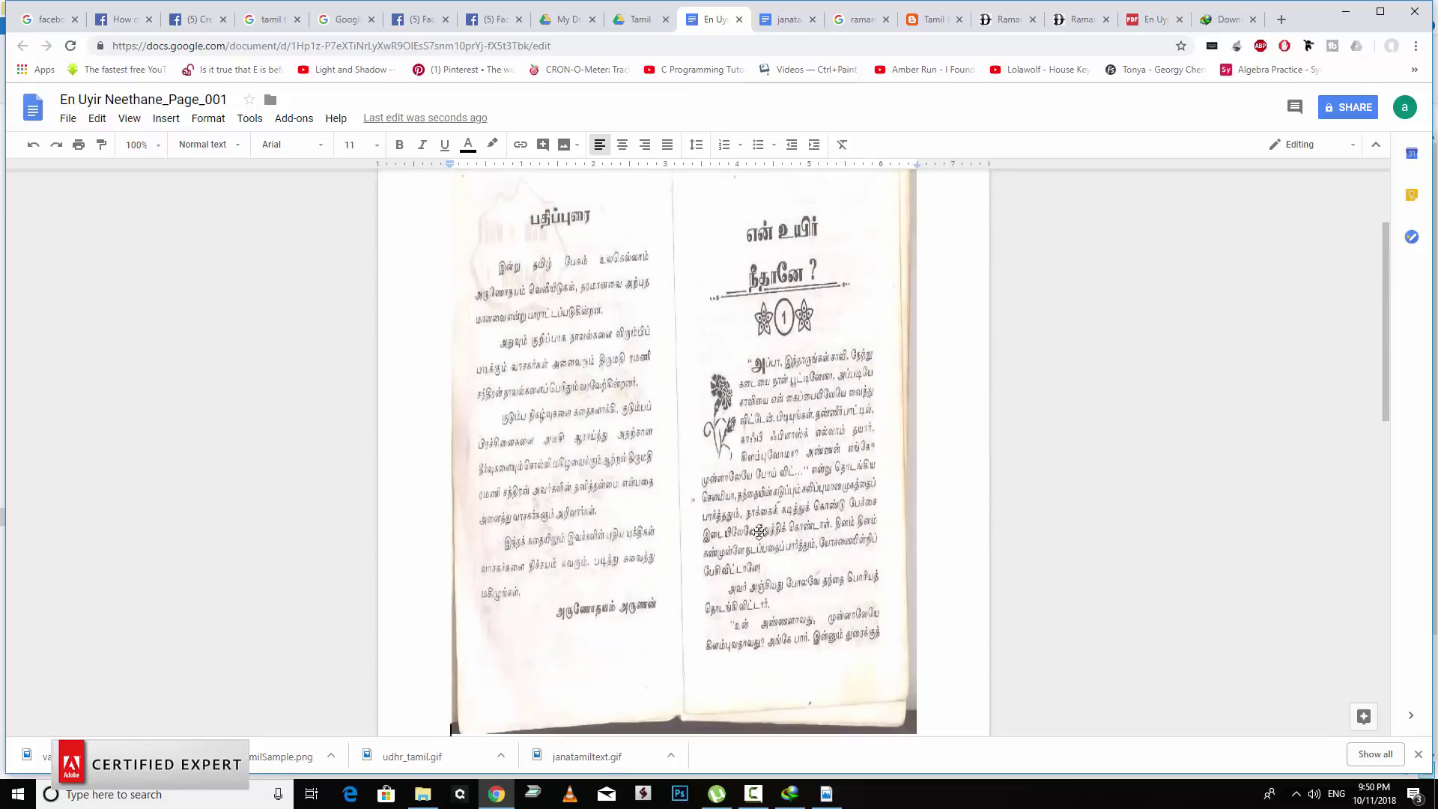
pyautogui.scroll(-4, 764, 578)
pyautogui.scroll(-2, 749, 554)
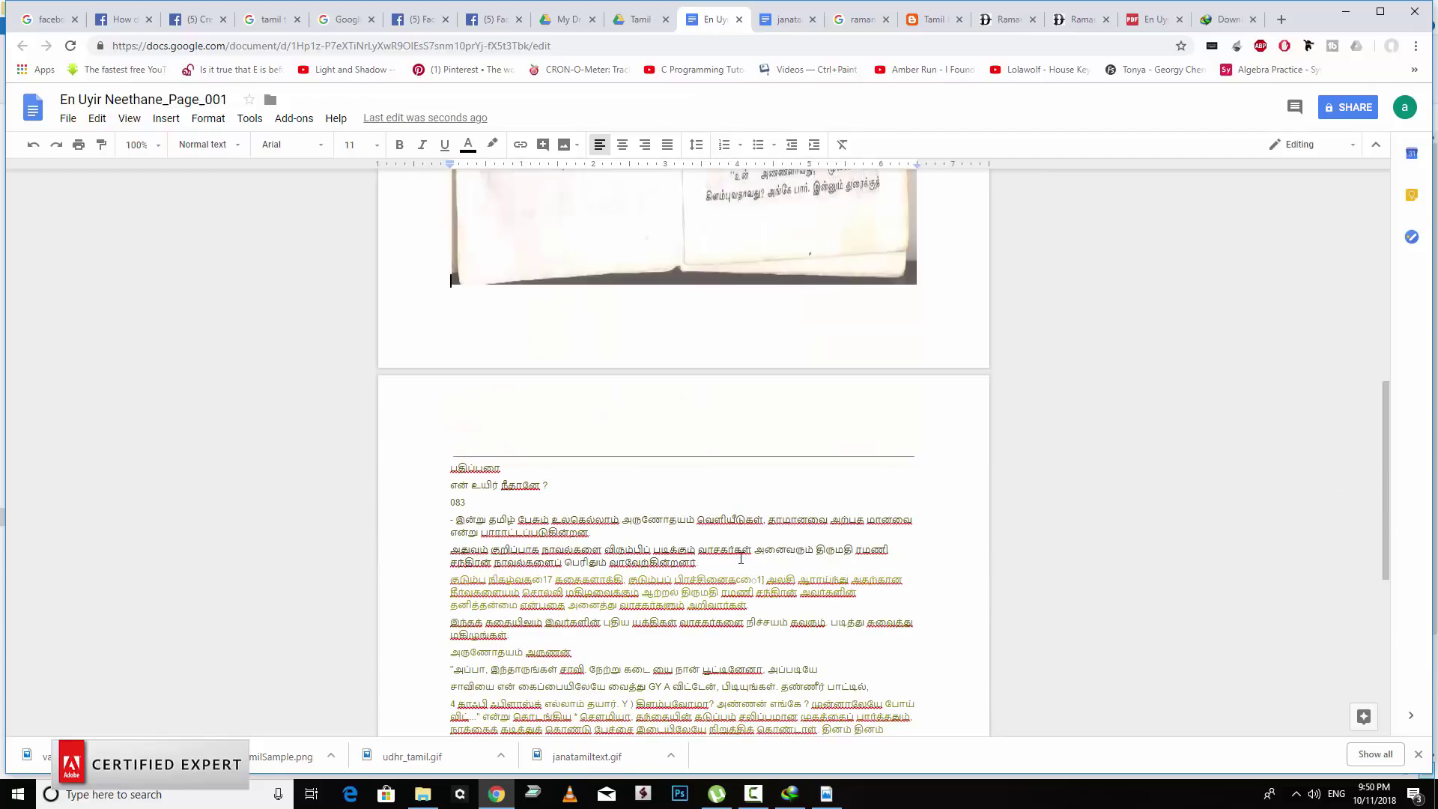
pyautogui.scroll(3, 741, 558)
pyautogui.scroll(2, 749, 449)
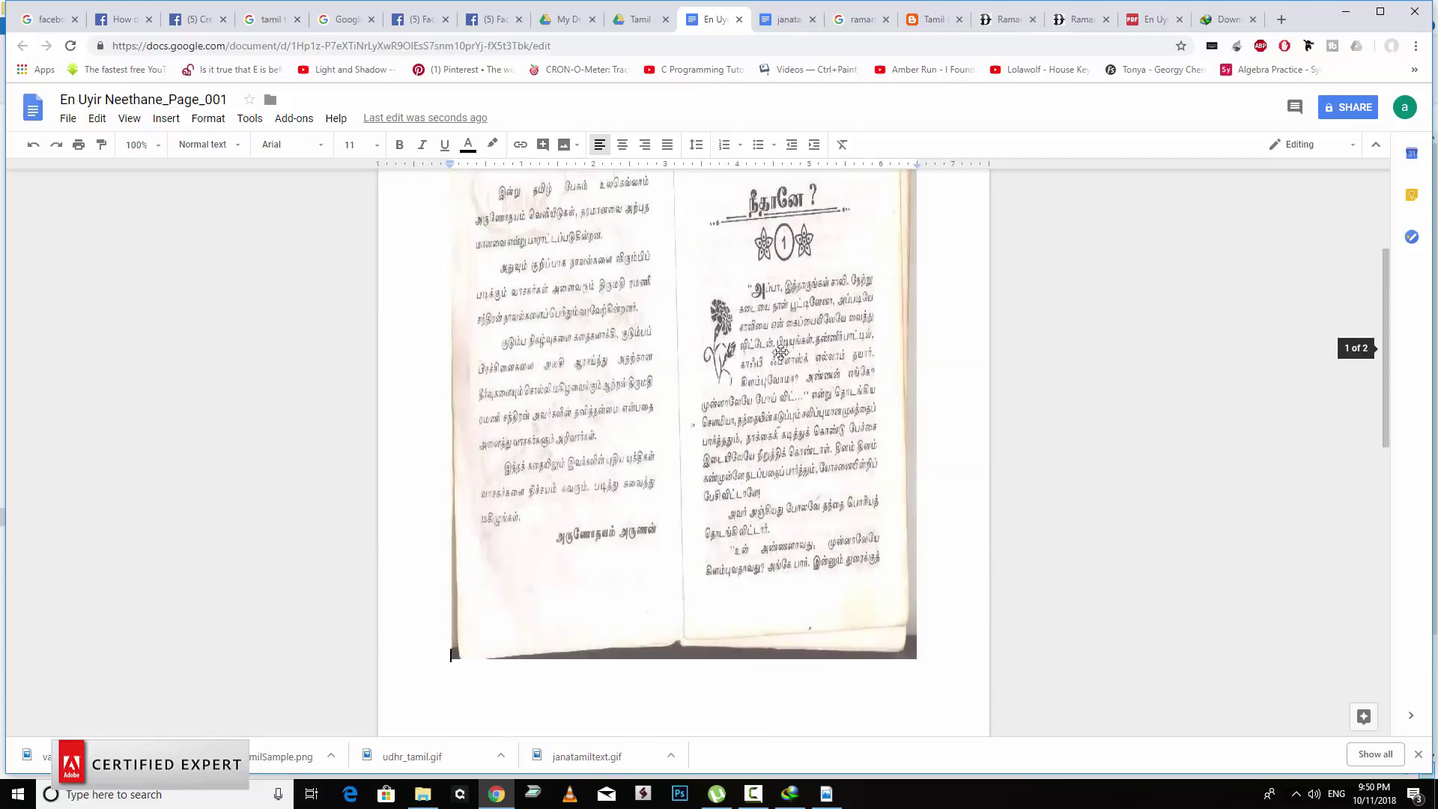
pyautogui.scroll(-5, 779, 487)
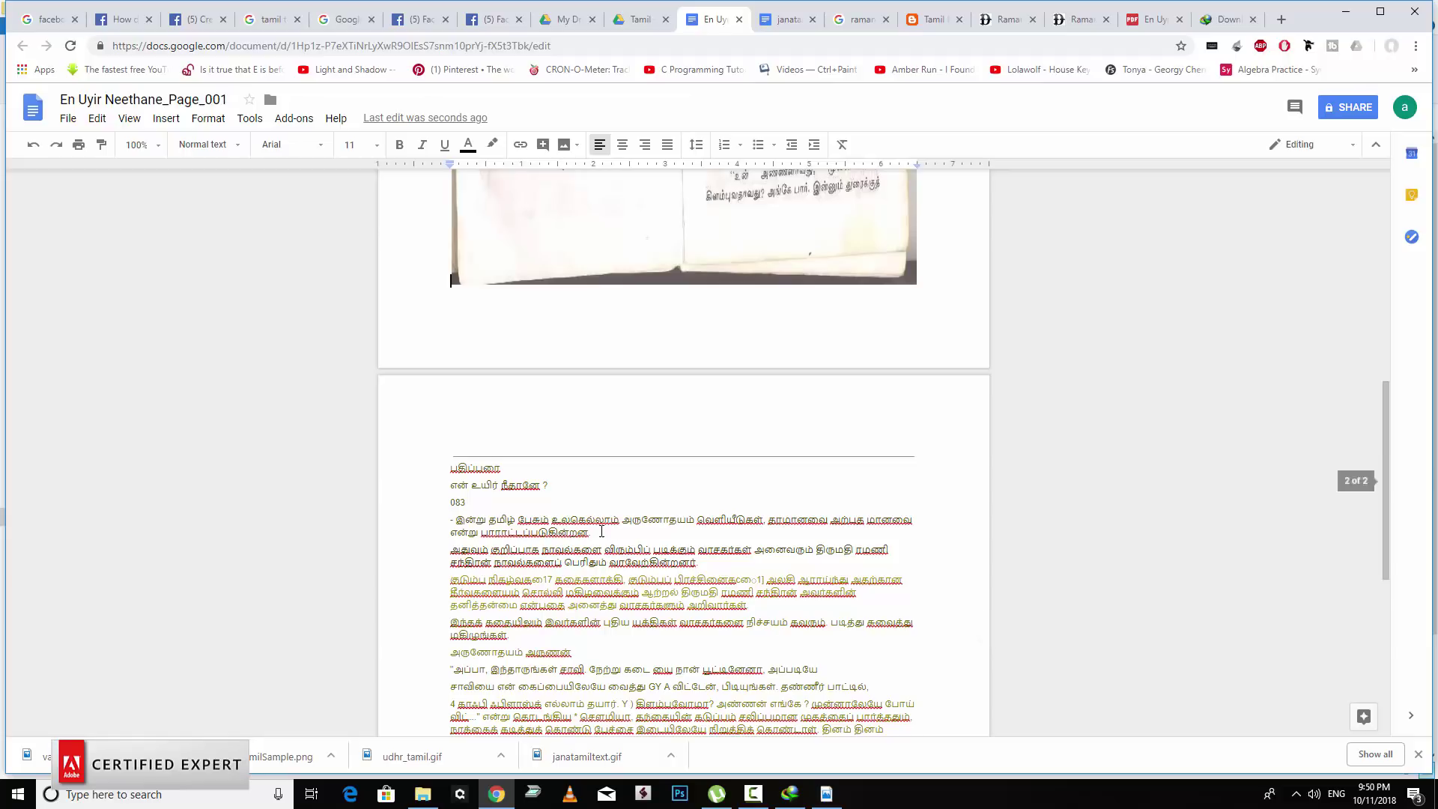
pyautogui.scroll(-3, 604, 531)
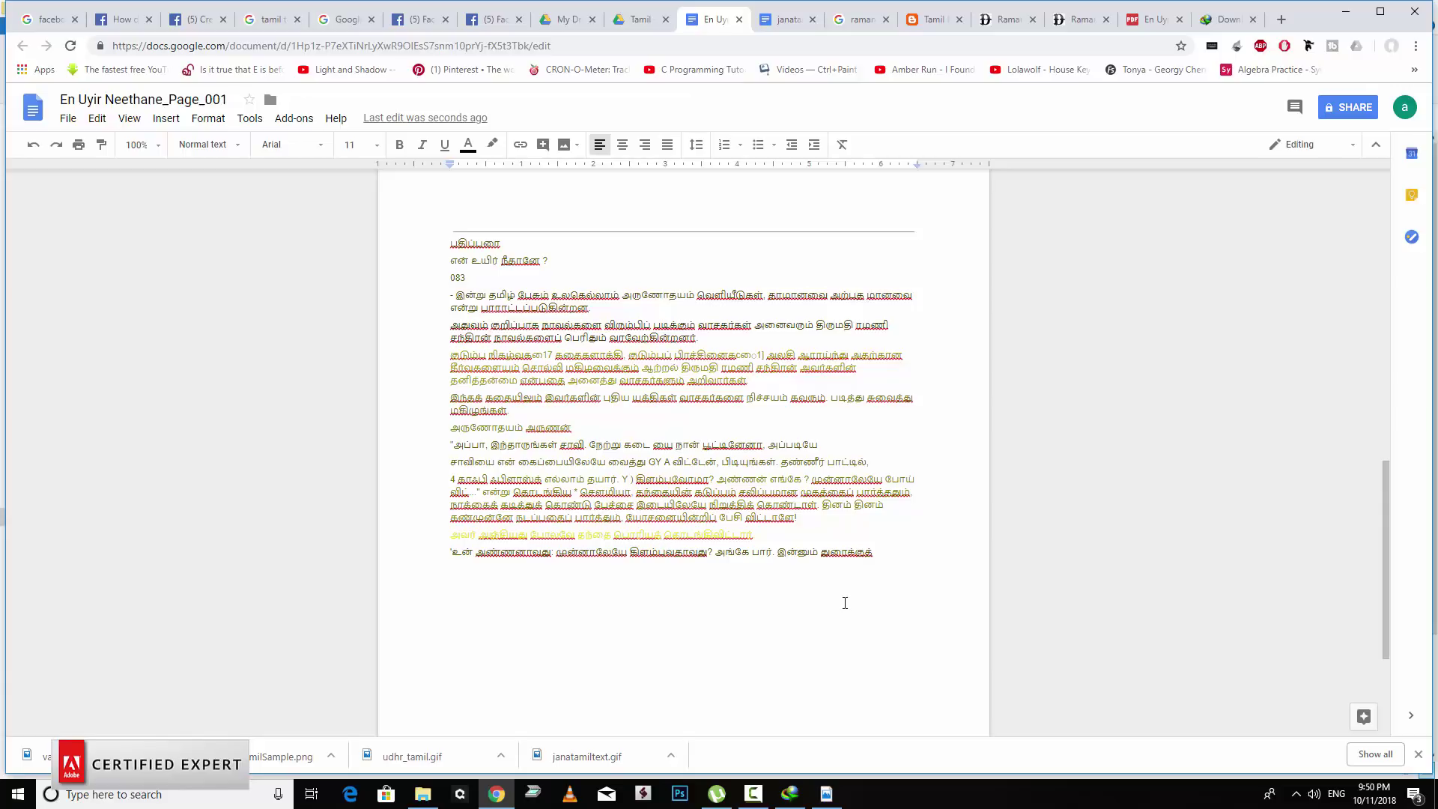
pyautogui.scroll(6, 845, 603)
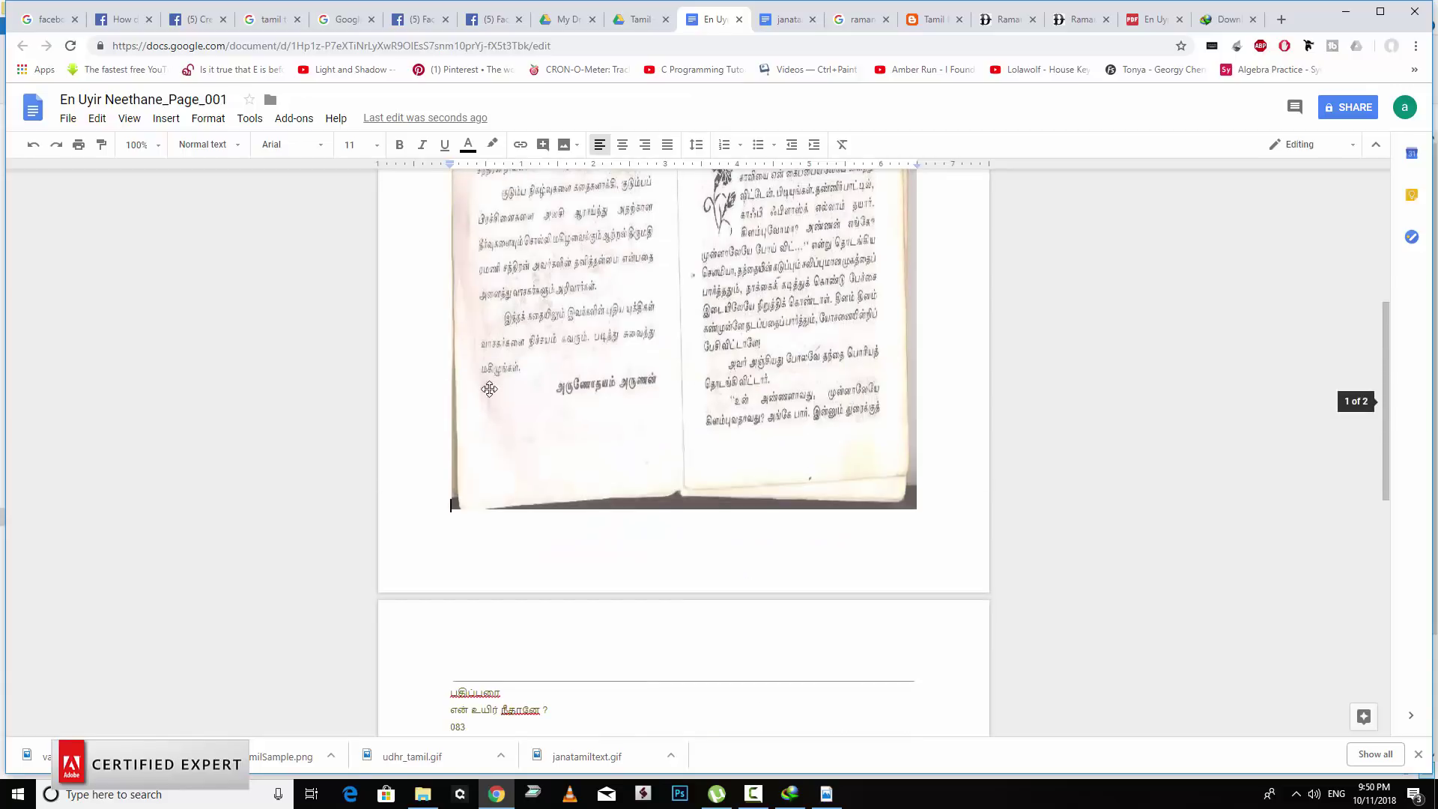
# Back in Drive, preview MeeraTamilSample.png, then open it with Google Docs.
pyautogui.click(739, 19)
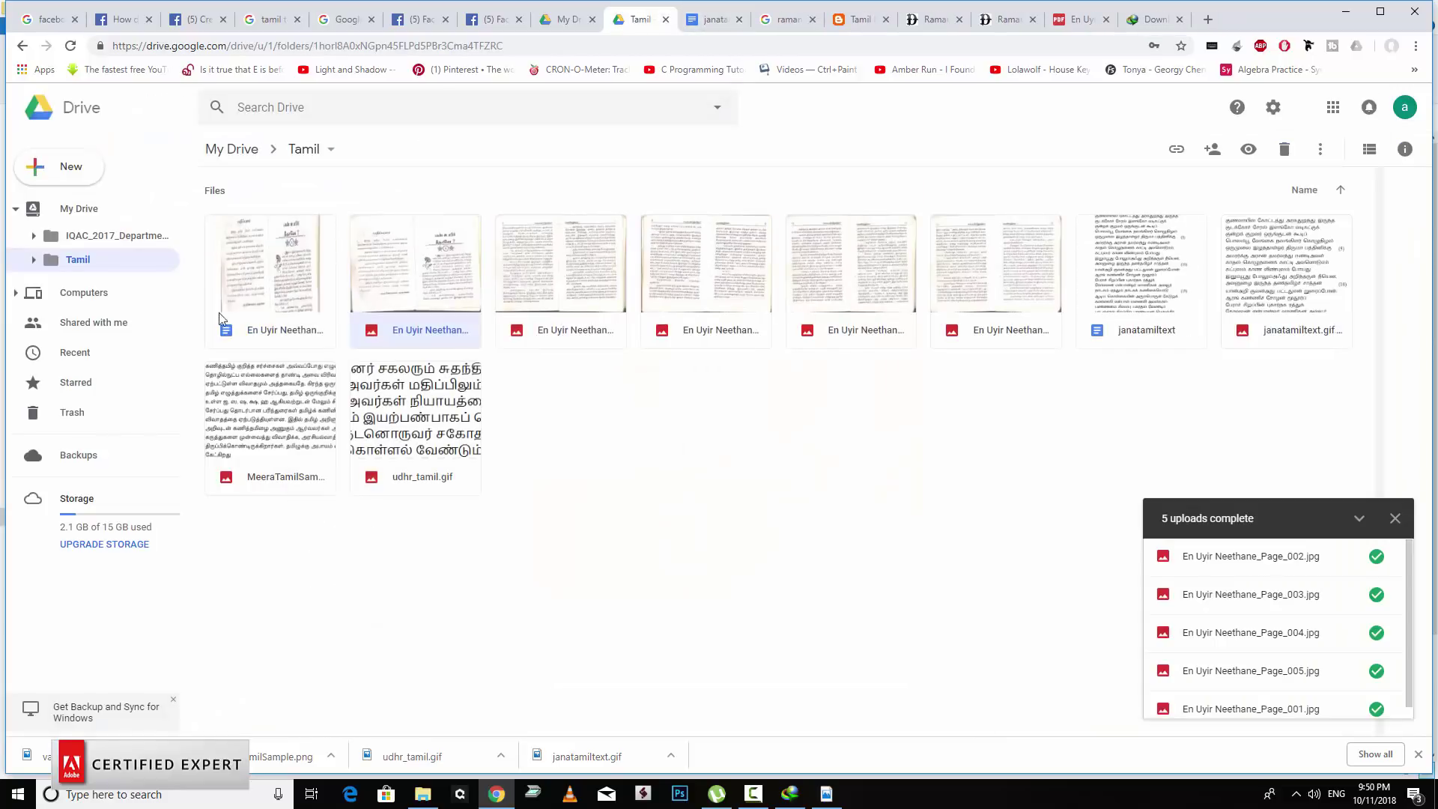
pyautogui.click(590, 430)
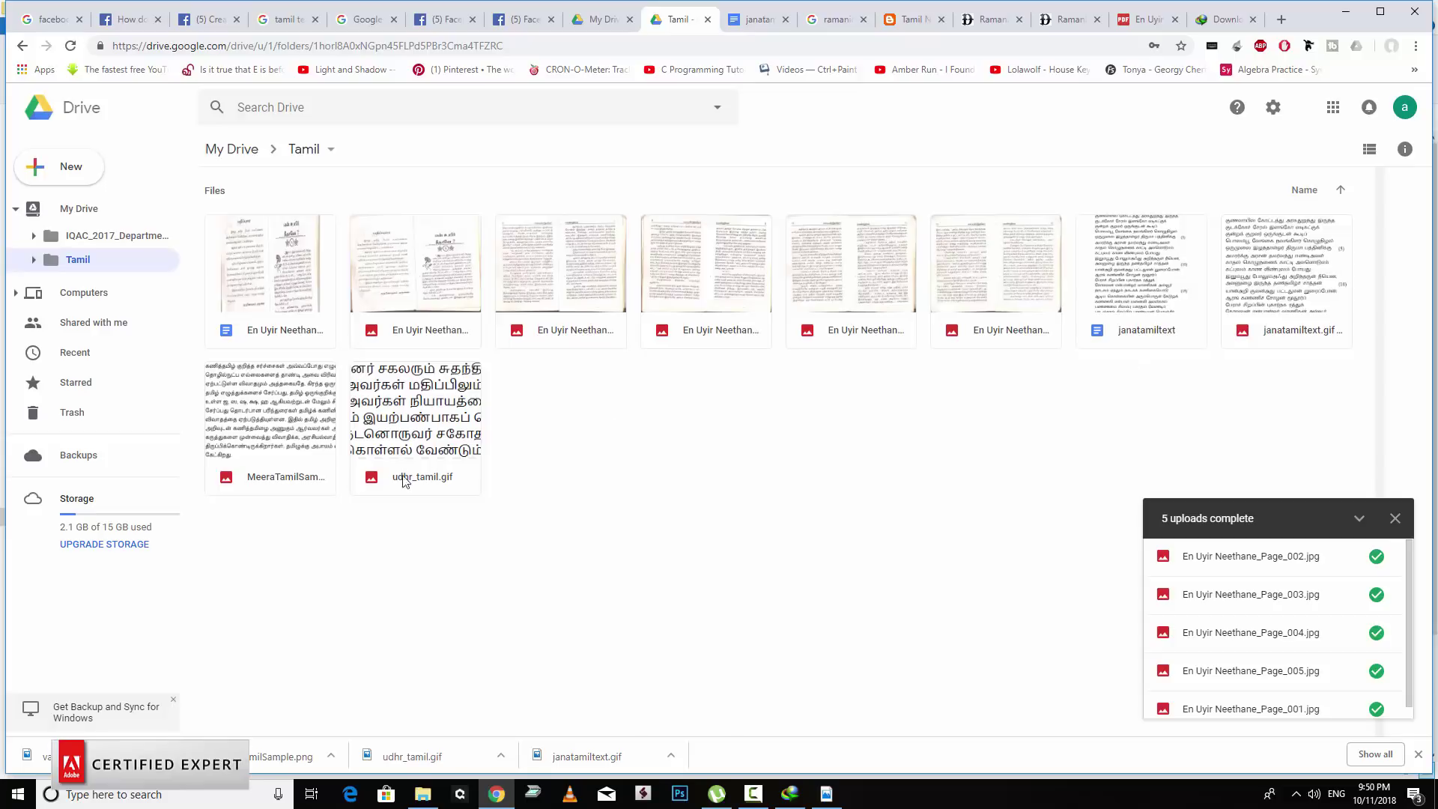
pyautogui.click(318, 423)
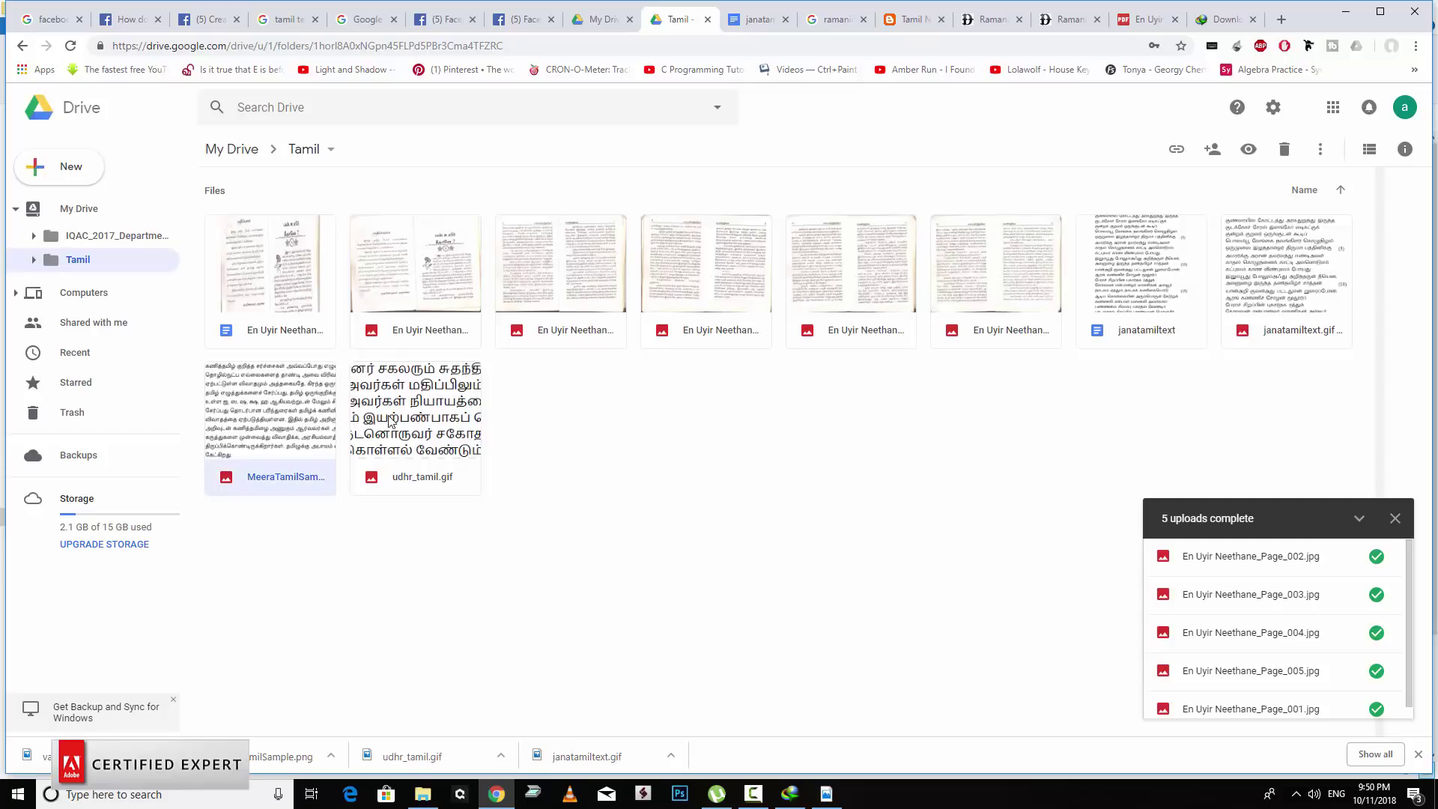
pyautogui.doubleClick(304, 424)
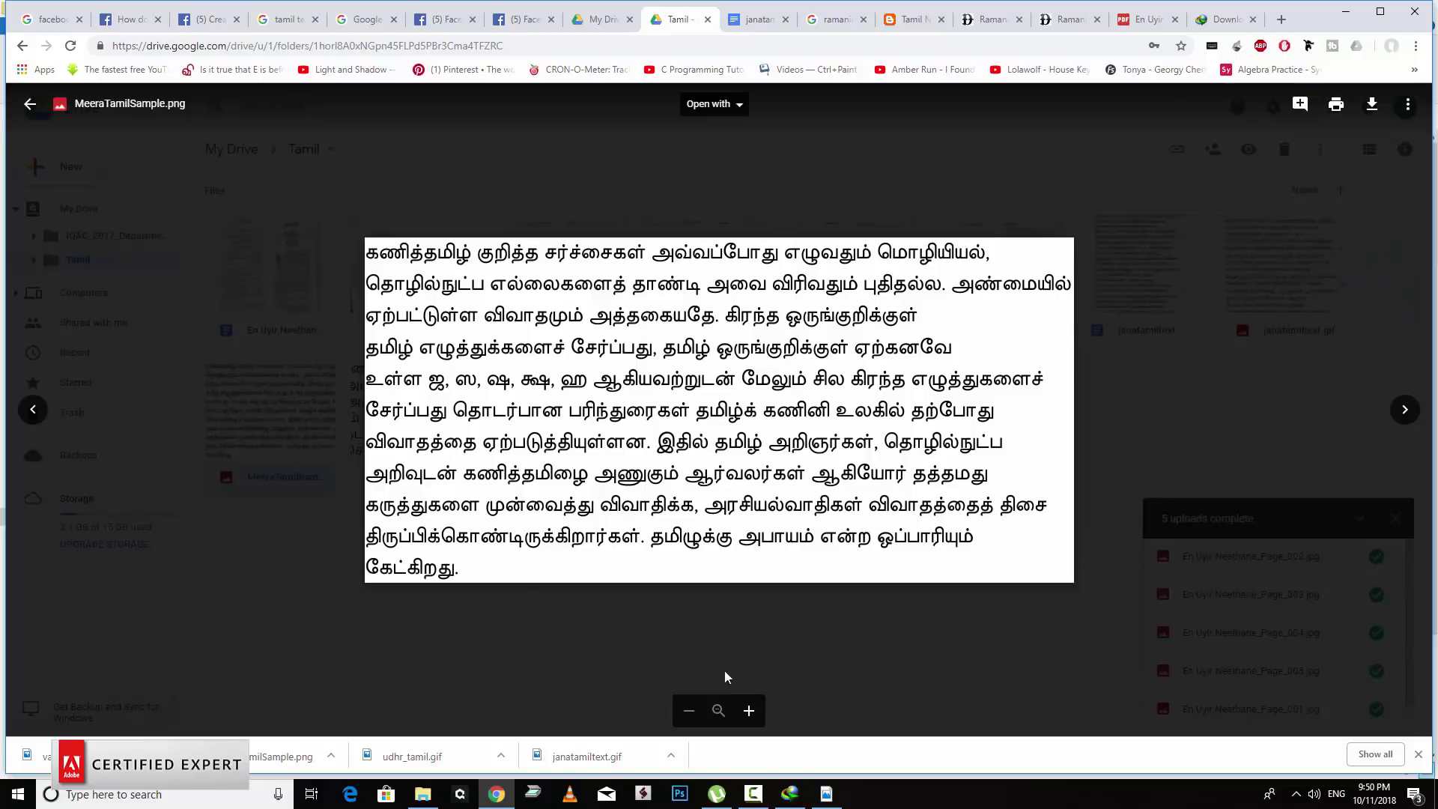
pyautogui.click(30, 104)
pyautogui.rightClick(285, 449)
pyautogui.moveTo(354, 143)
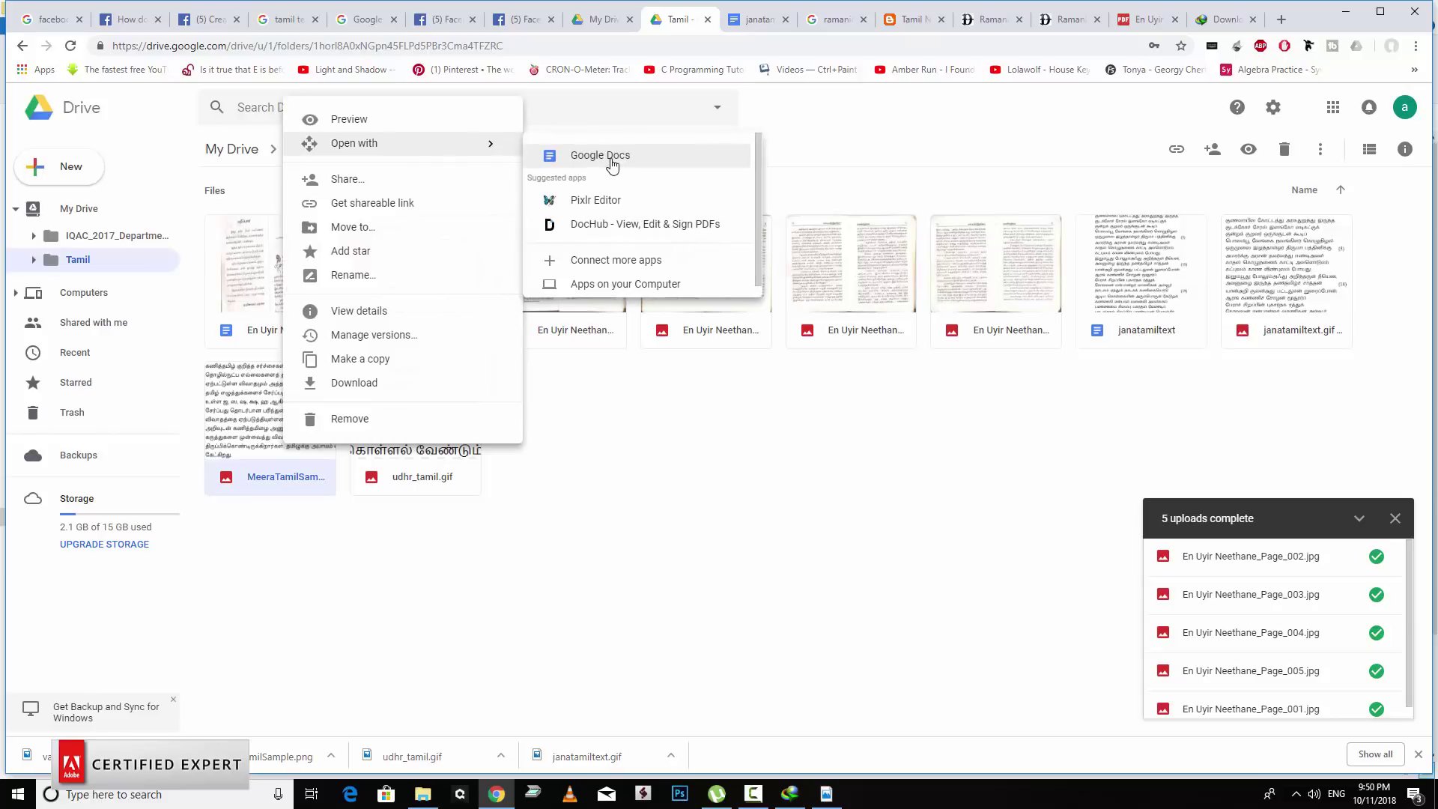
pyautogui.click(608, 157)
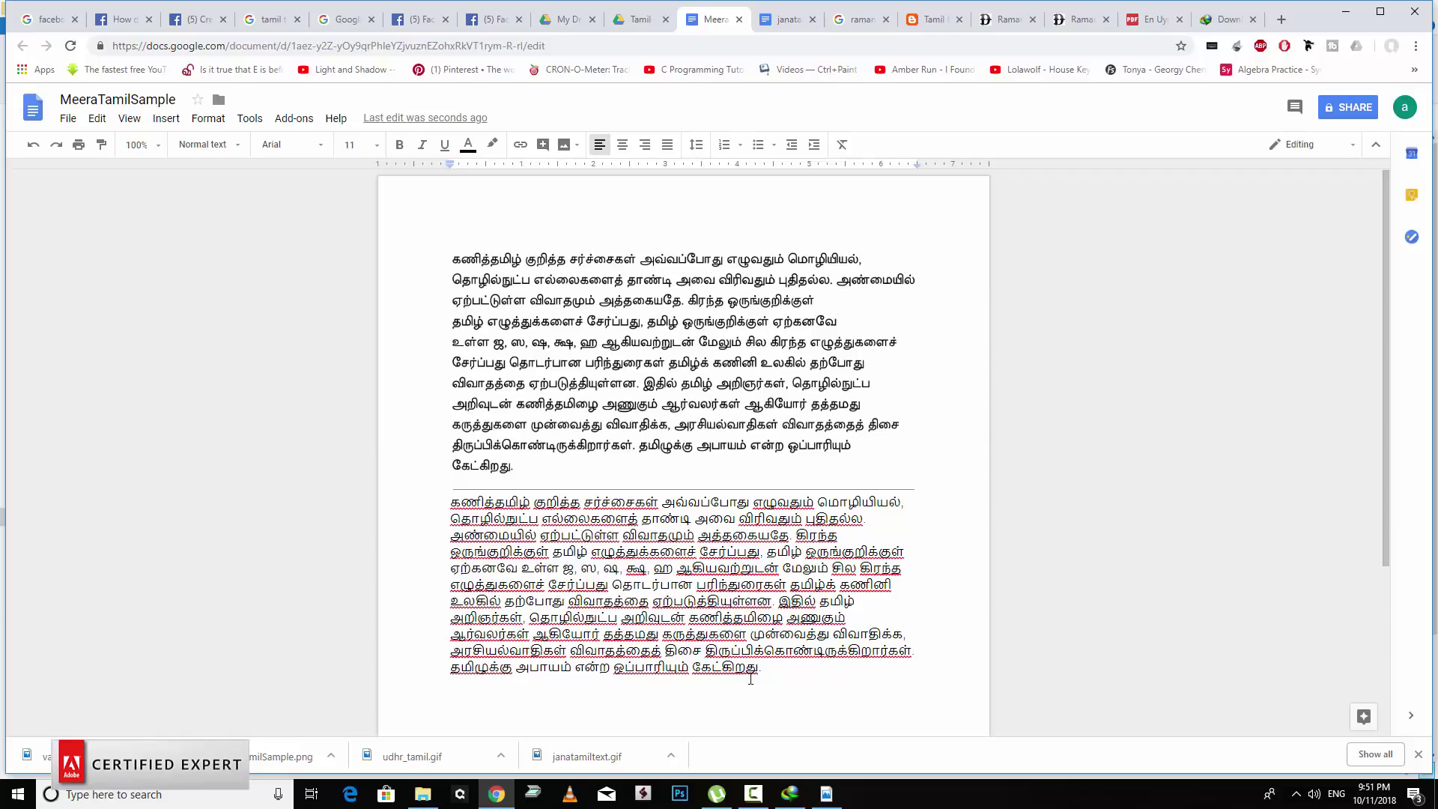
# Select the recognised Tamil paragraph and copy it.
pyautogui.moveTo(773, 675); pyautogui.dragTo(445, 504)
pyautogui.rightClick(734, 503)
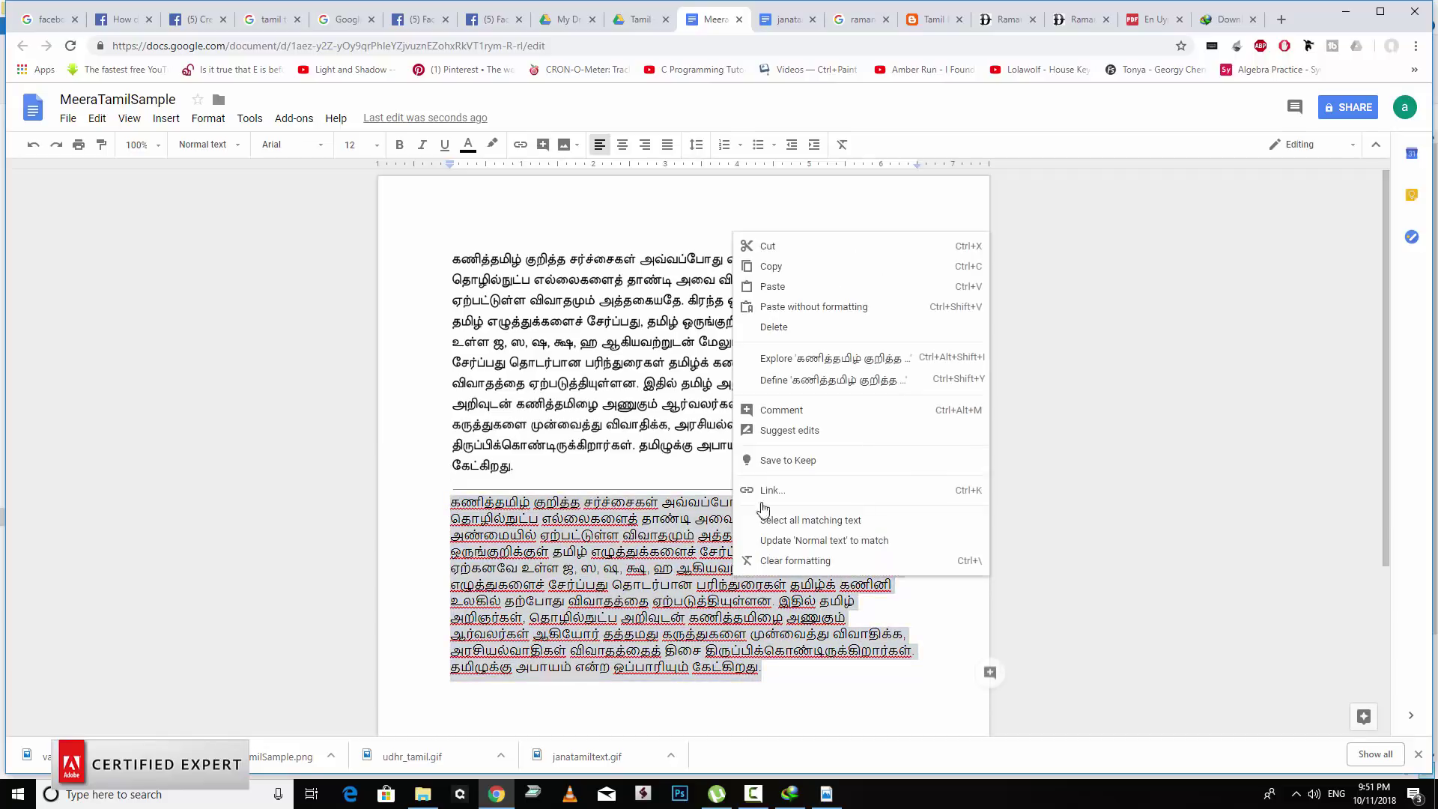
pyautogui.click(772, 267)
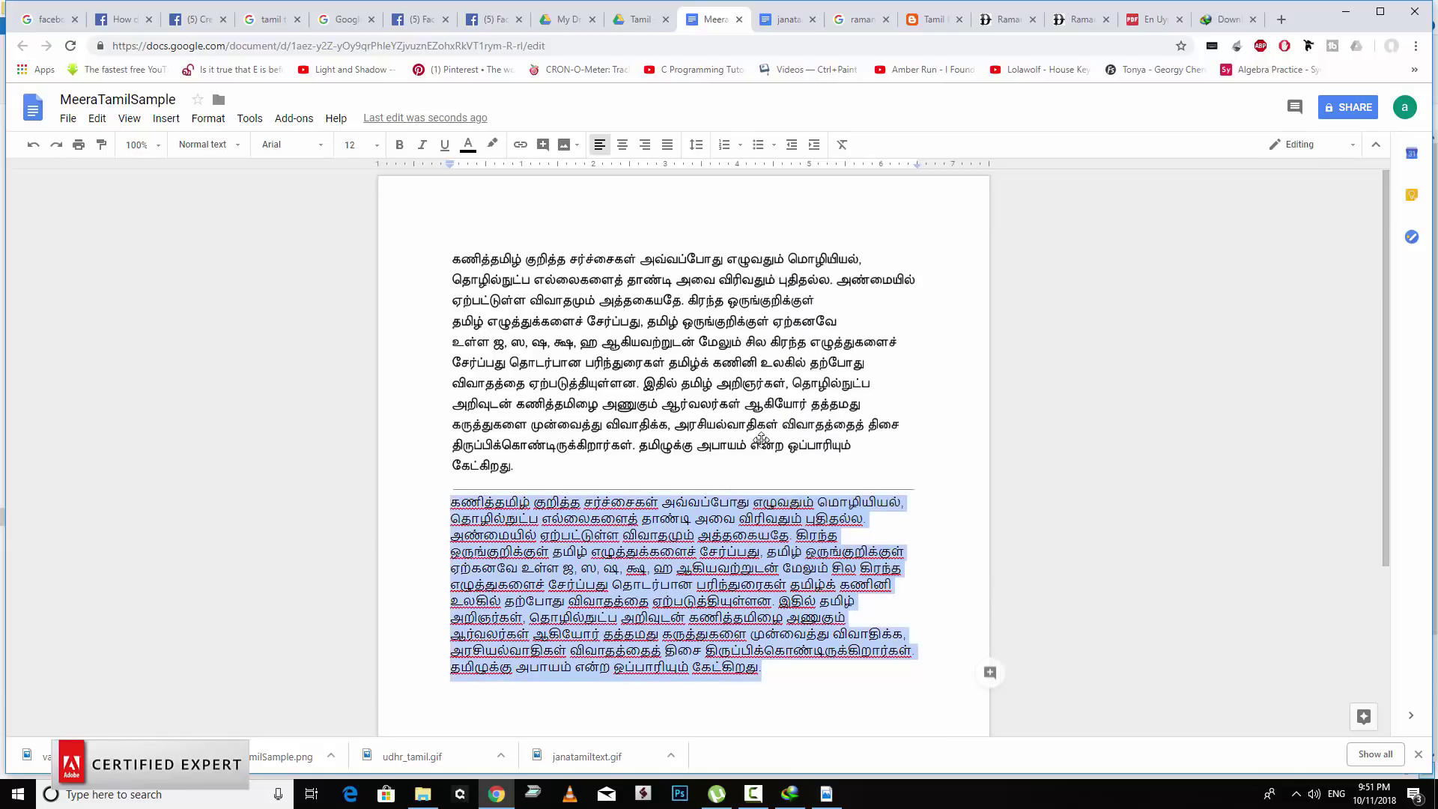
# Delete the source image and the thin line above the Tamil paragraph.
pyautogui.click(758, 390)
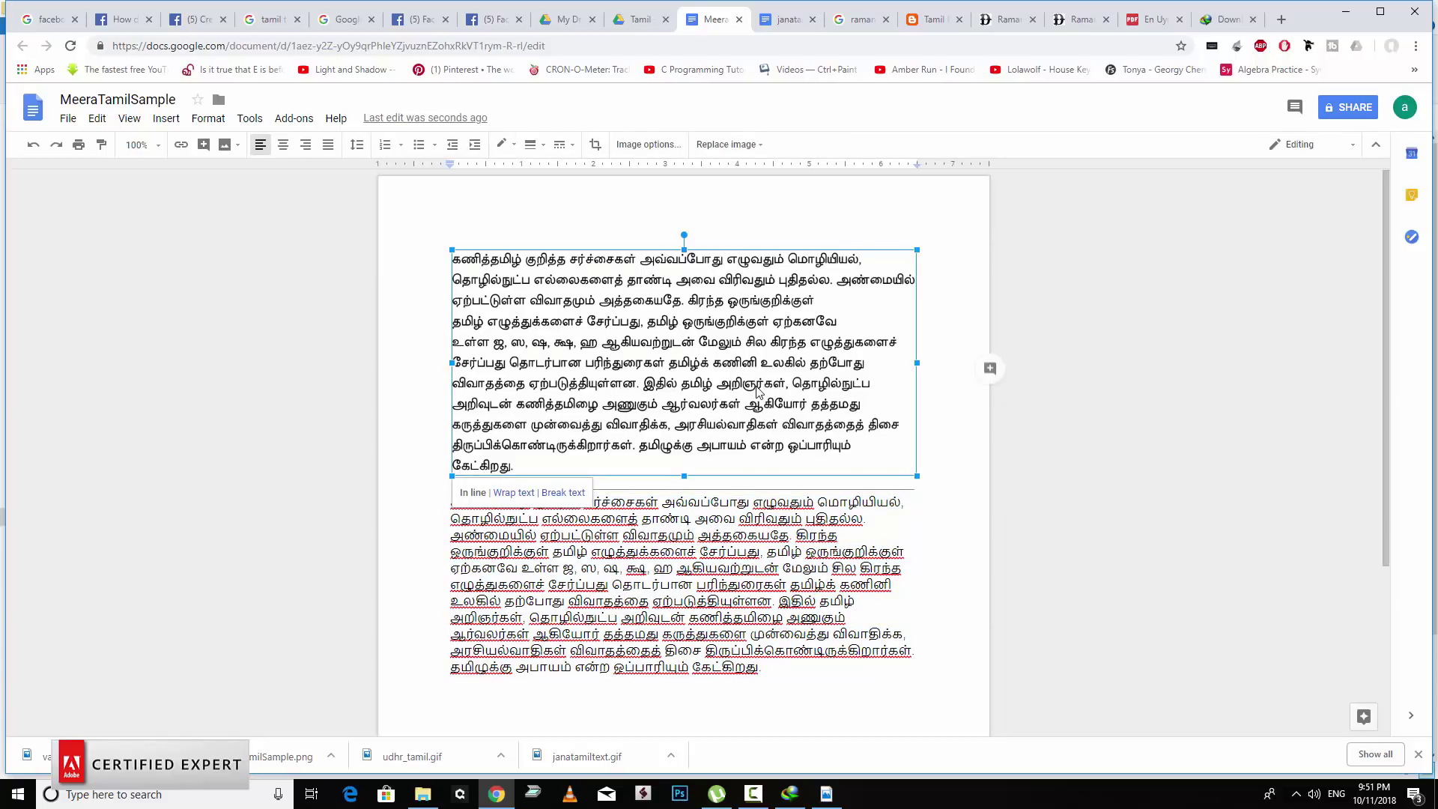
pyautogui.press('Delete')
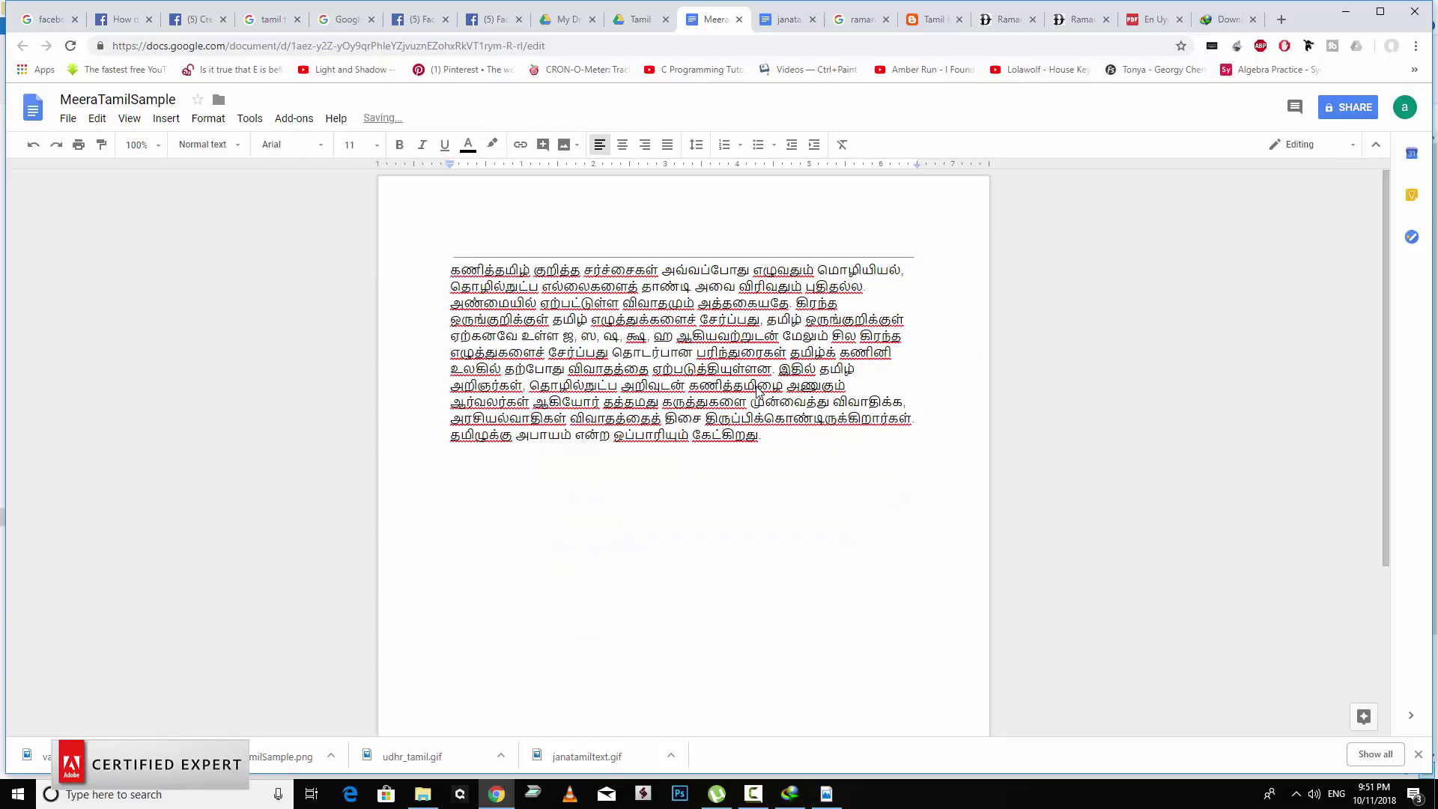
pyautogui.click(770, 262)
pyautogui.press('Delete')
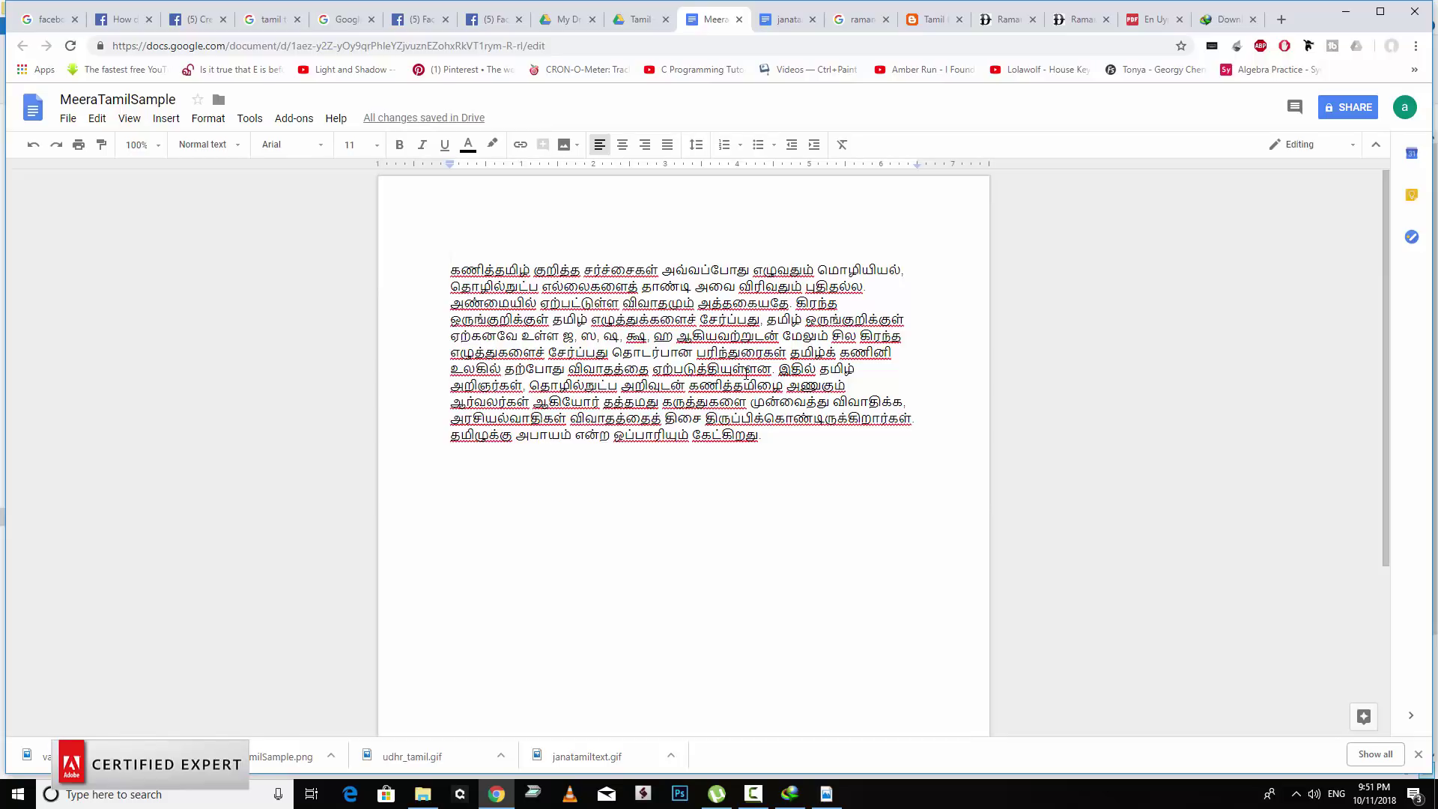
# Reselect the entire Tamil paragraph from start to end and copy it.
pyautogui.moveTo(789, 444); pyautogui.dragTo(419, 263)
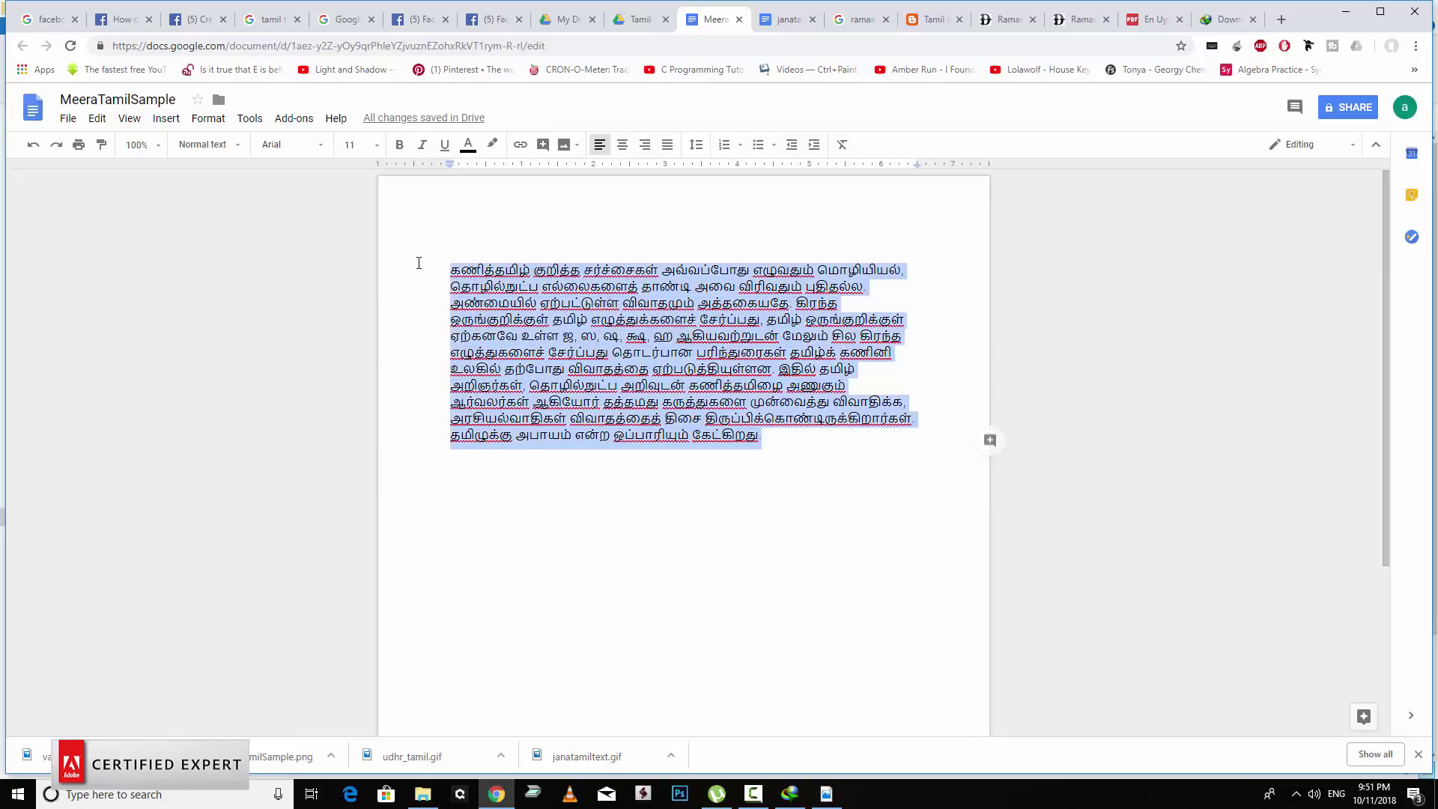
pyautogui.moveTo(764, 435); pyautogui.dragTo(450, 269)
pyautogui.moveTo(451, 270); pyautogui.dragTo(758, 436)
pyautogui.hotkey('ctrl', 'c')
pyautogui.rightClick(649, 382)
pyautogui.click(682, 421)
pyautogui.click(861, 20)
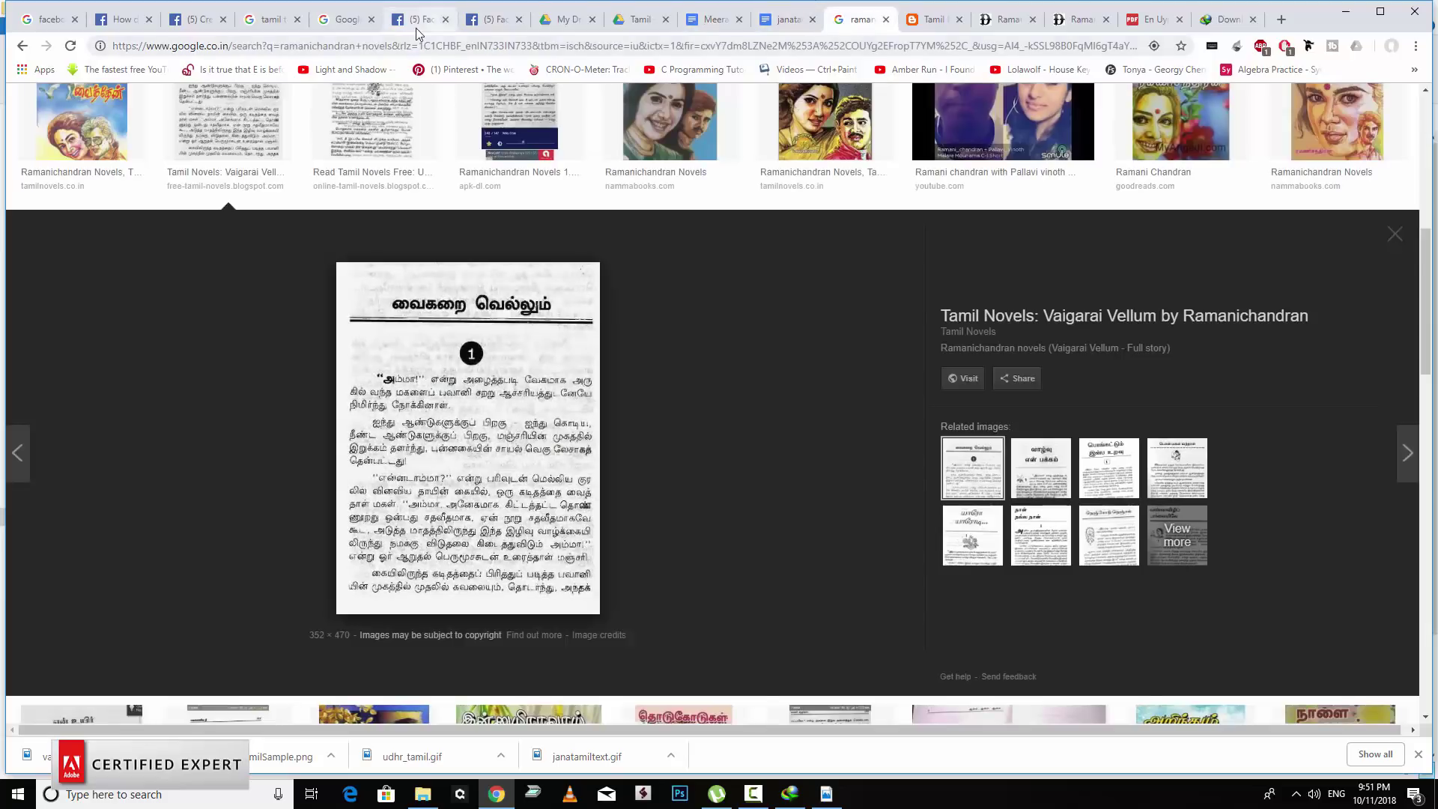
# Switch to the Facebook tab and go to your own profile page.
pyautogui.click(416, 23)
pyautogui.scroll(5, 657, 414)
pyautogui.scroll(5, 656, 414)
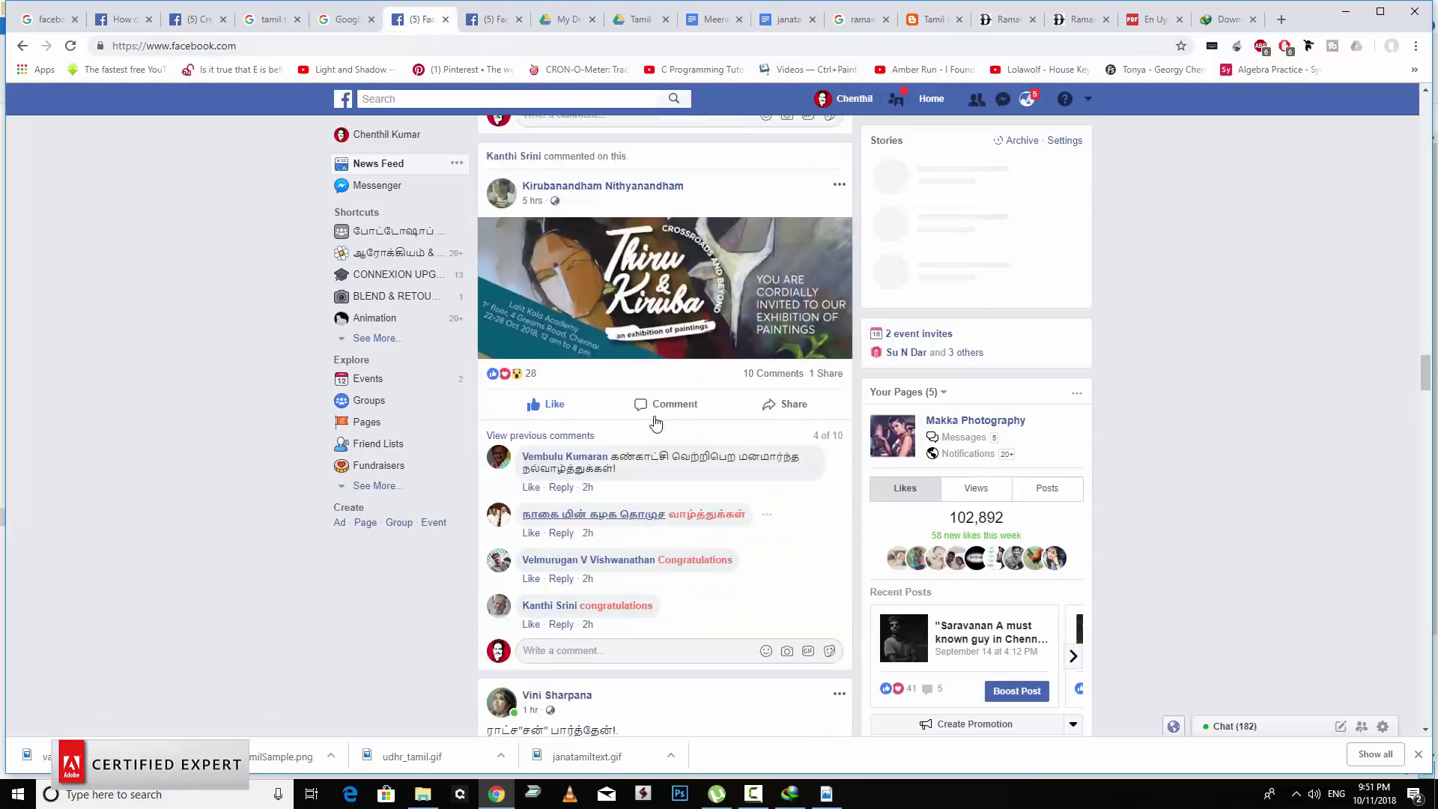
pyautogui.scroll(5, 656, 414)
pyautogui.scroll(5, 656, 414)
pyautogui.scroll(3, 656, 414)
pyautogui.scroll(4, 656, 414)
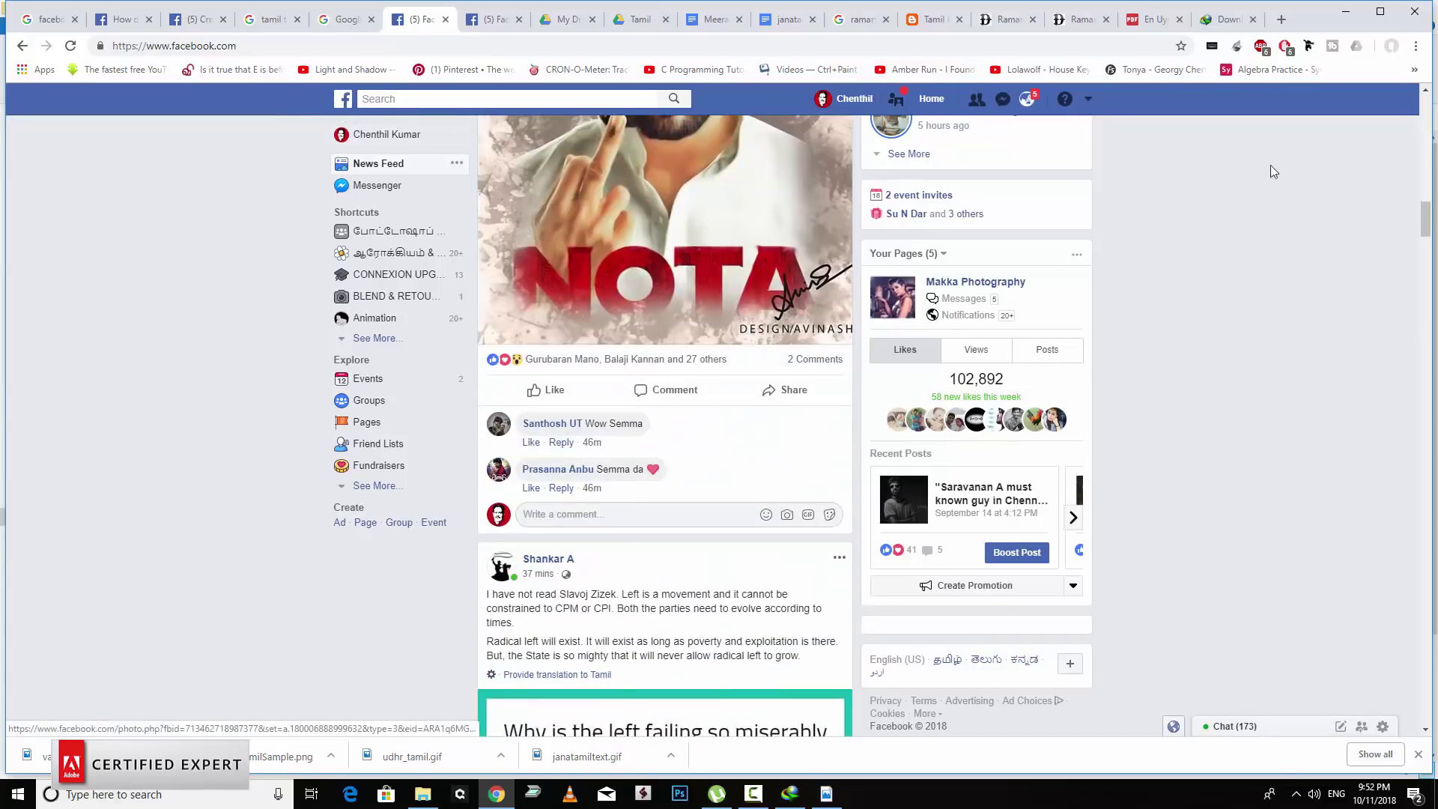
pyautogui.click(378, 163)
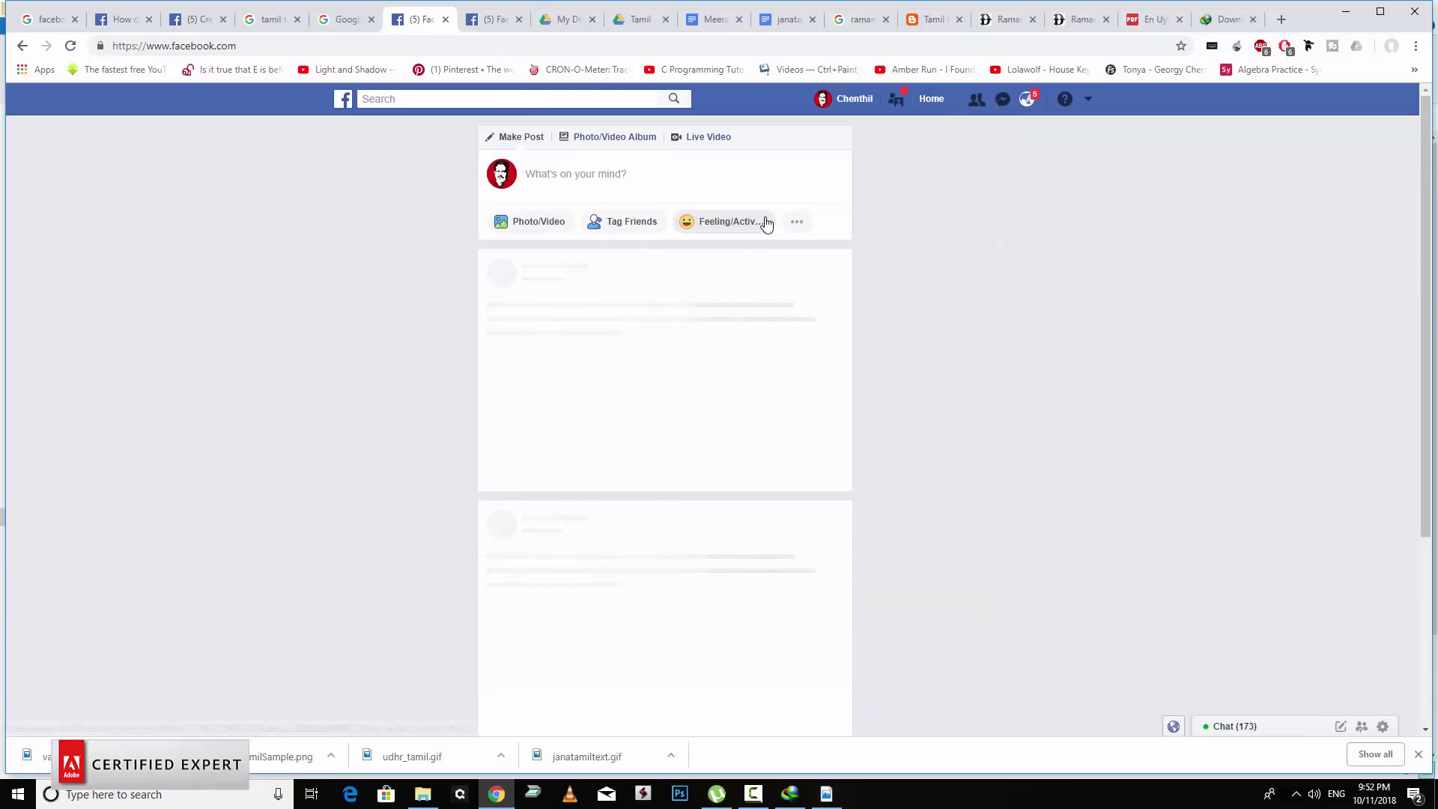
pyautogui.click(840, 111)
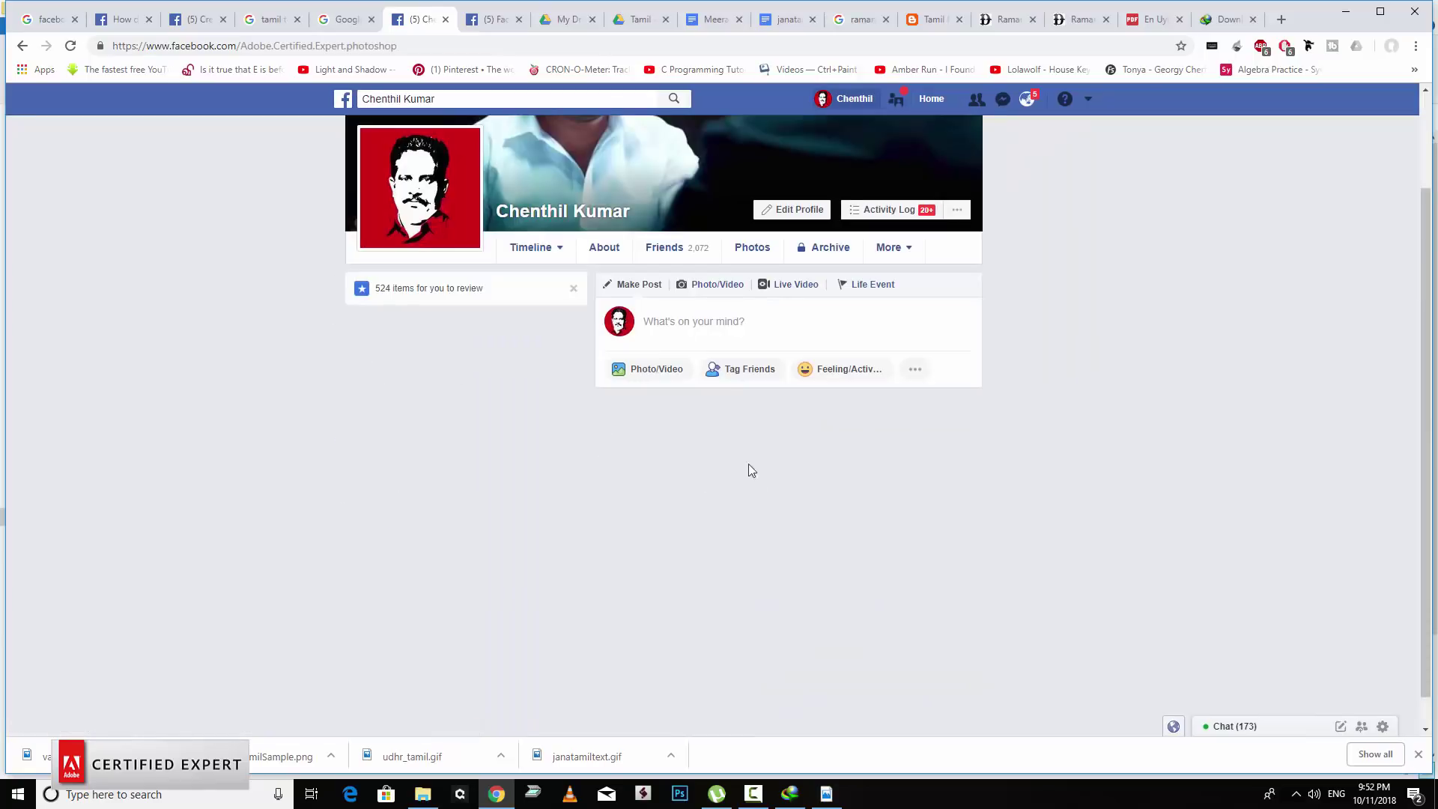
# Paste the copied Tamil paragraph as a comment on the Tamil OCR video post.
pyautogui.scroll(-1, 762, 539)
pyautogui.scroll(-2, 704, 457)
pyautogui.scroll(-6, 641, 378)
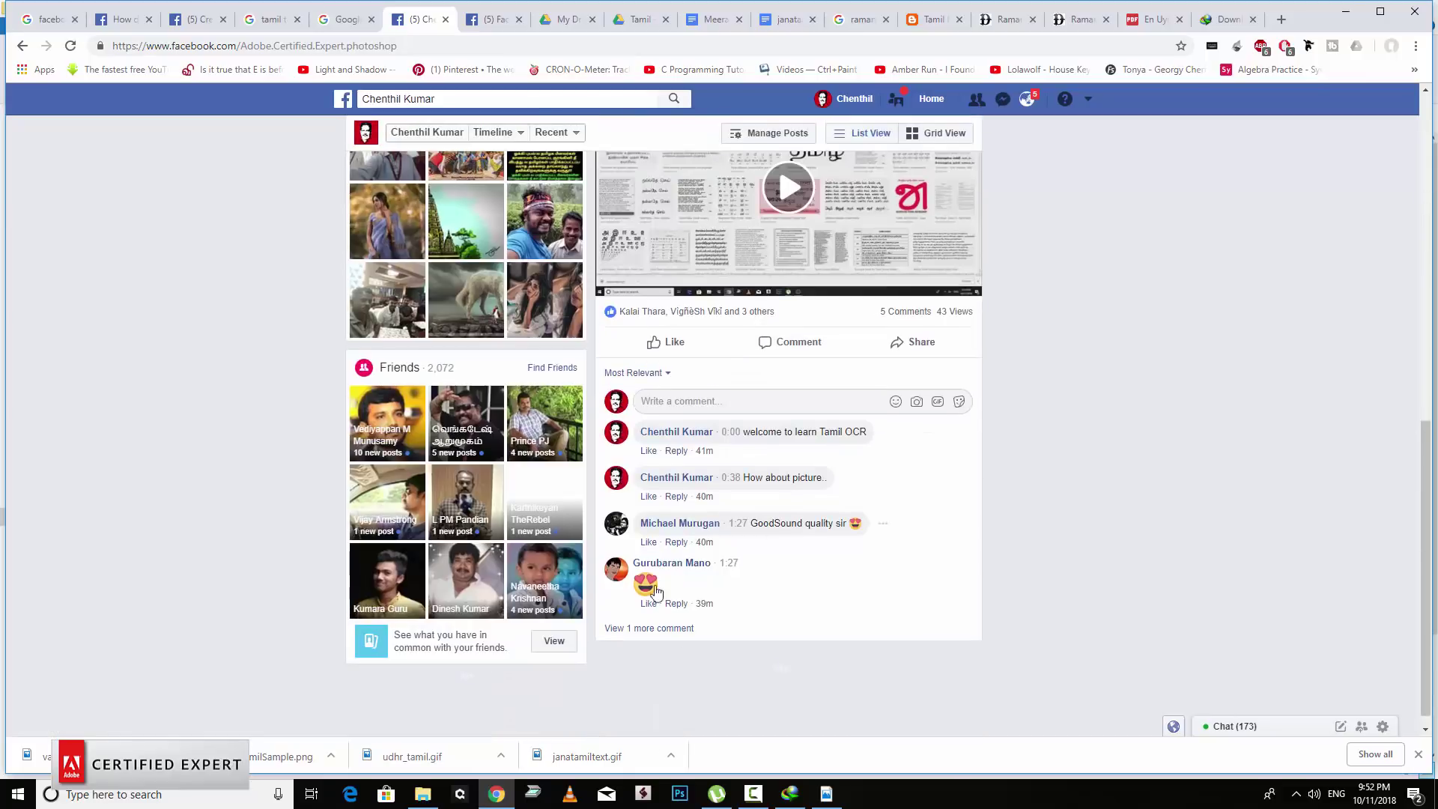
pyautogui.click(672, 404)
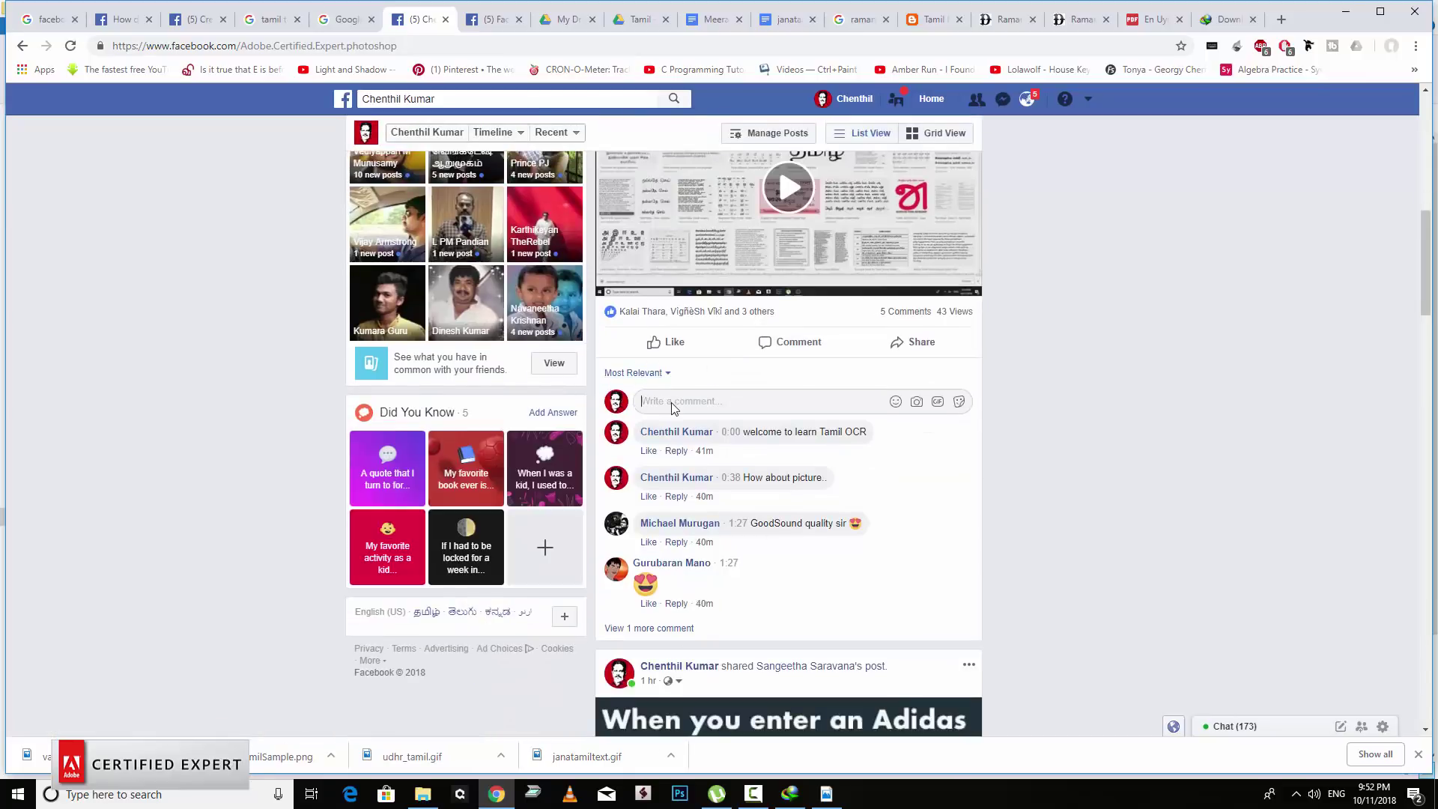
pyautogui.rightClick(671, 402)
pyautogui.click(706, 517)
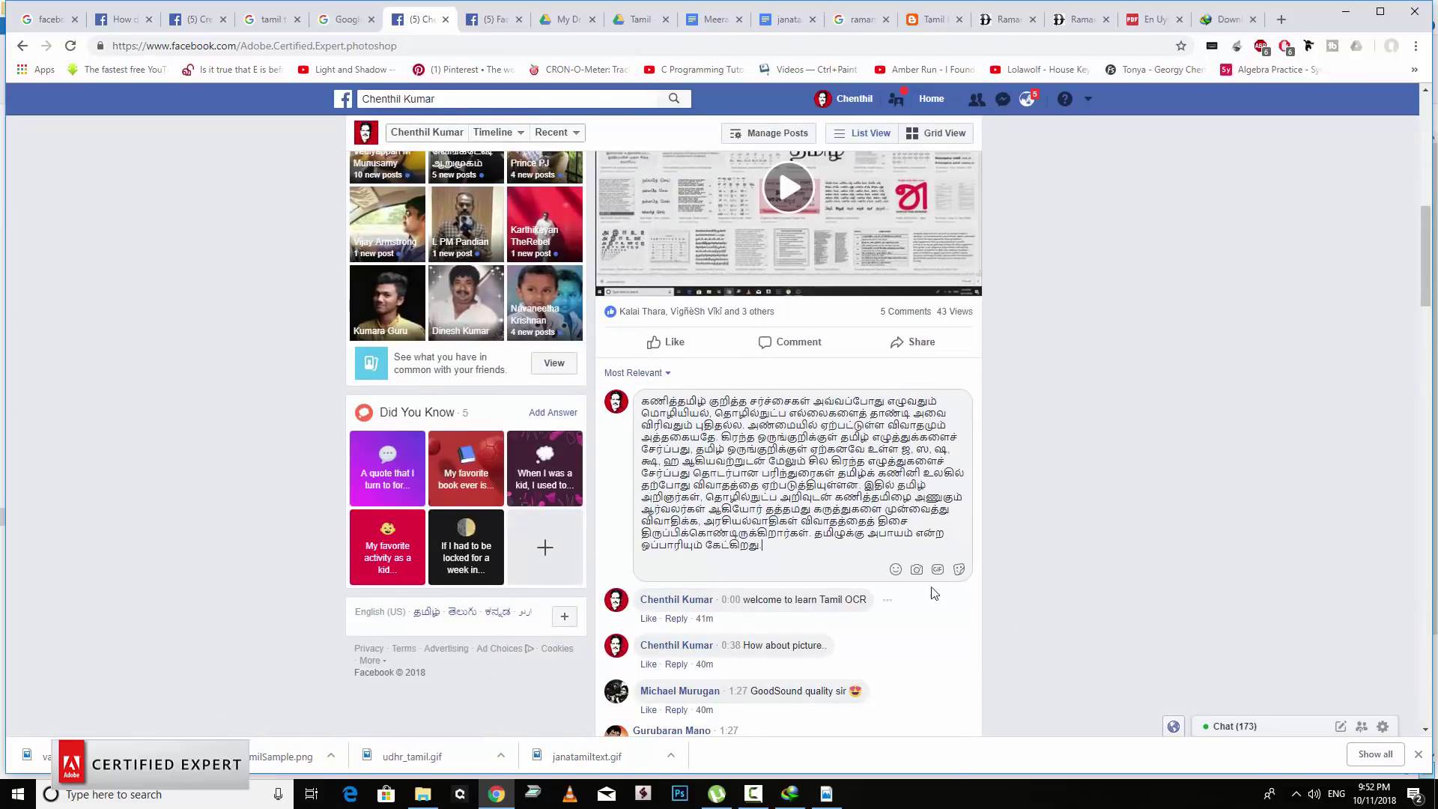
pyautogui.press('Return')
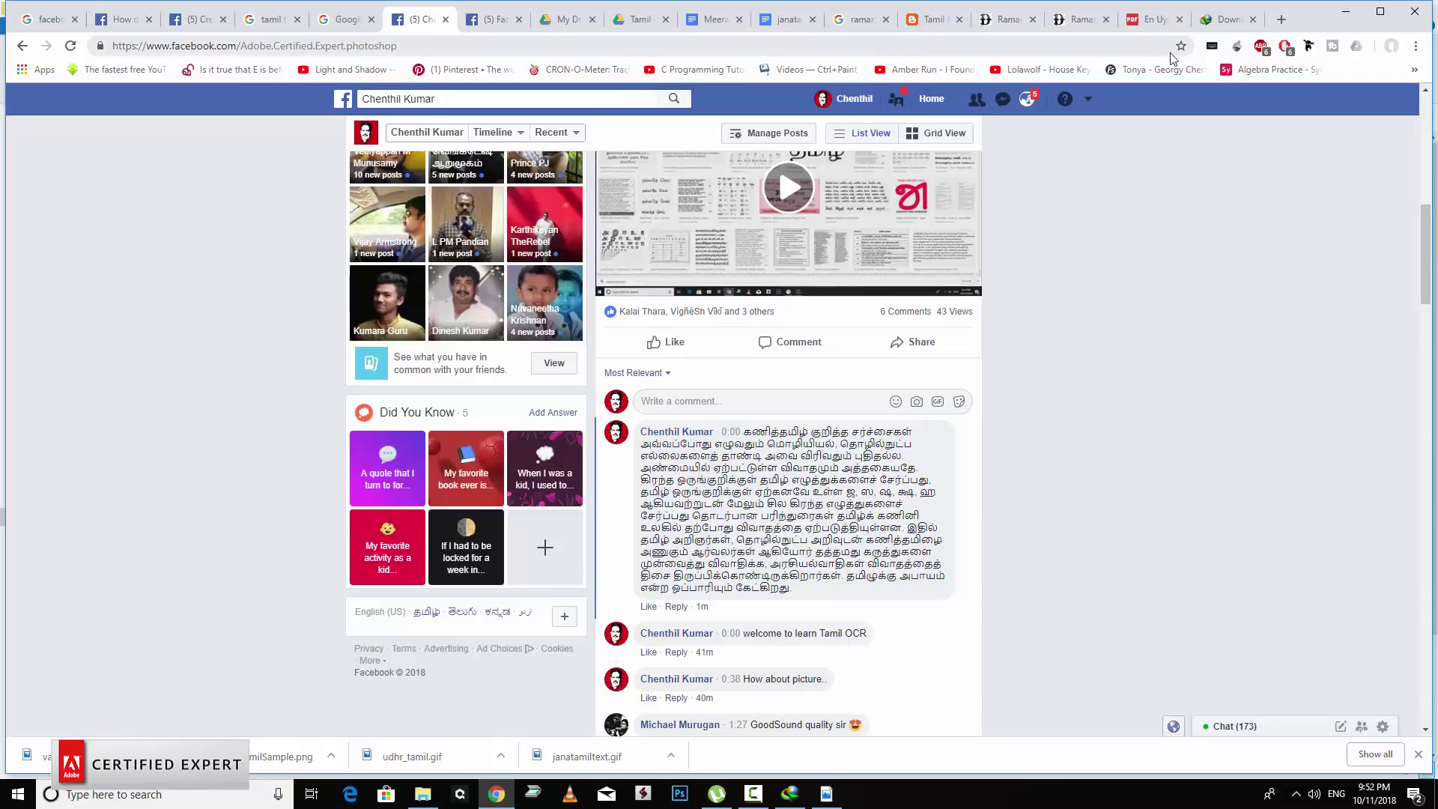
# Close the En Uyir Neethane PDF and open the Chandini novel PDF in a new tab.
pyautogui.click(1152, 19)
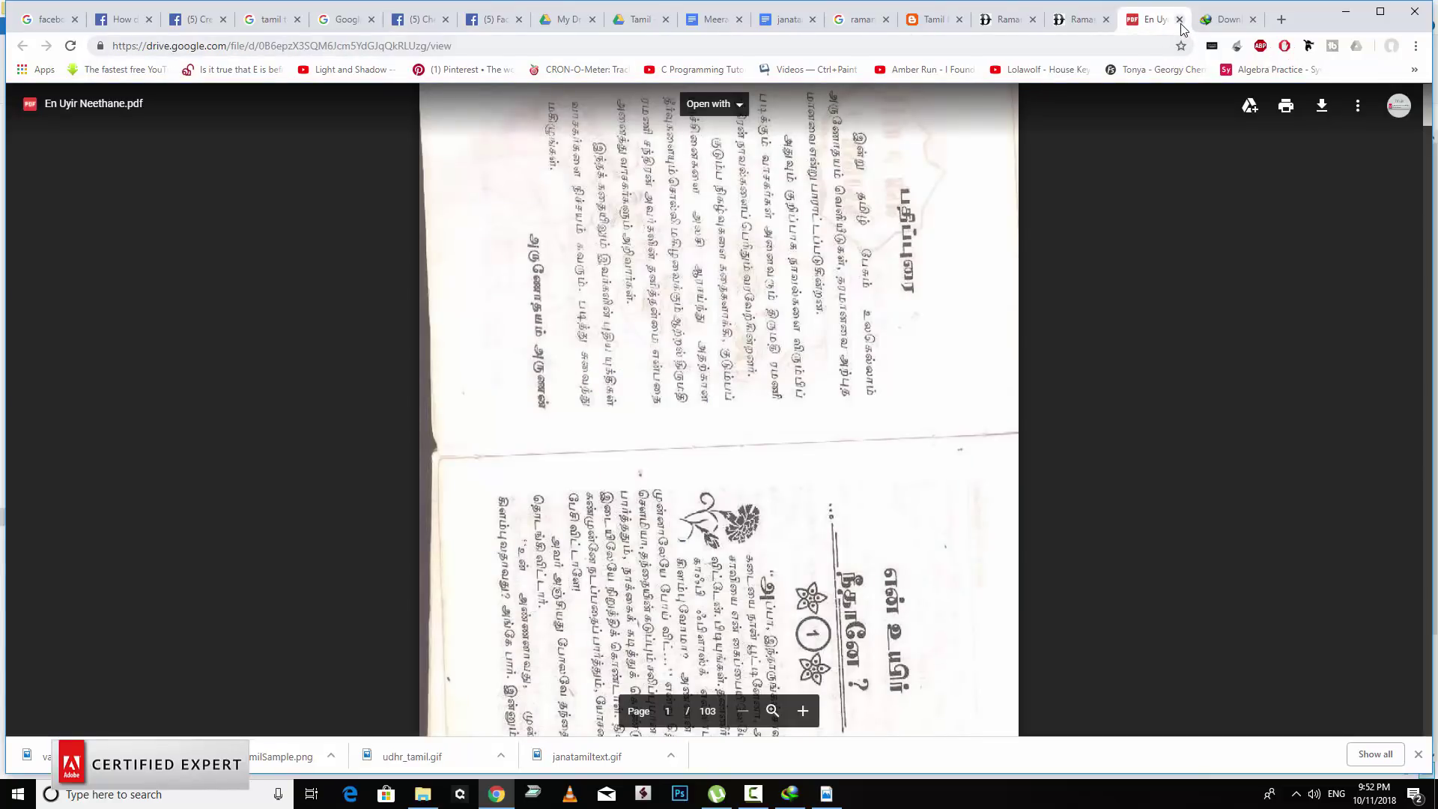
pyautogui.click(1181, 28)
pyautogui.click(1086, 24)
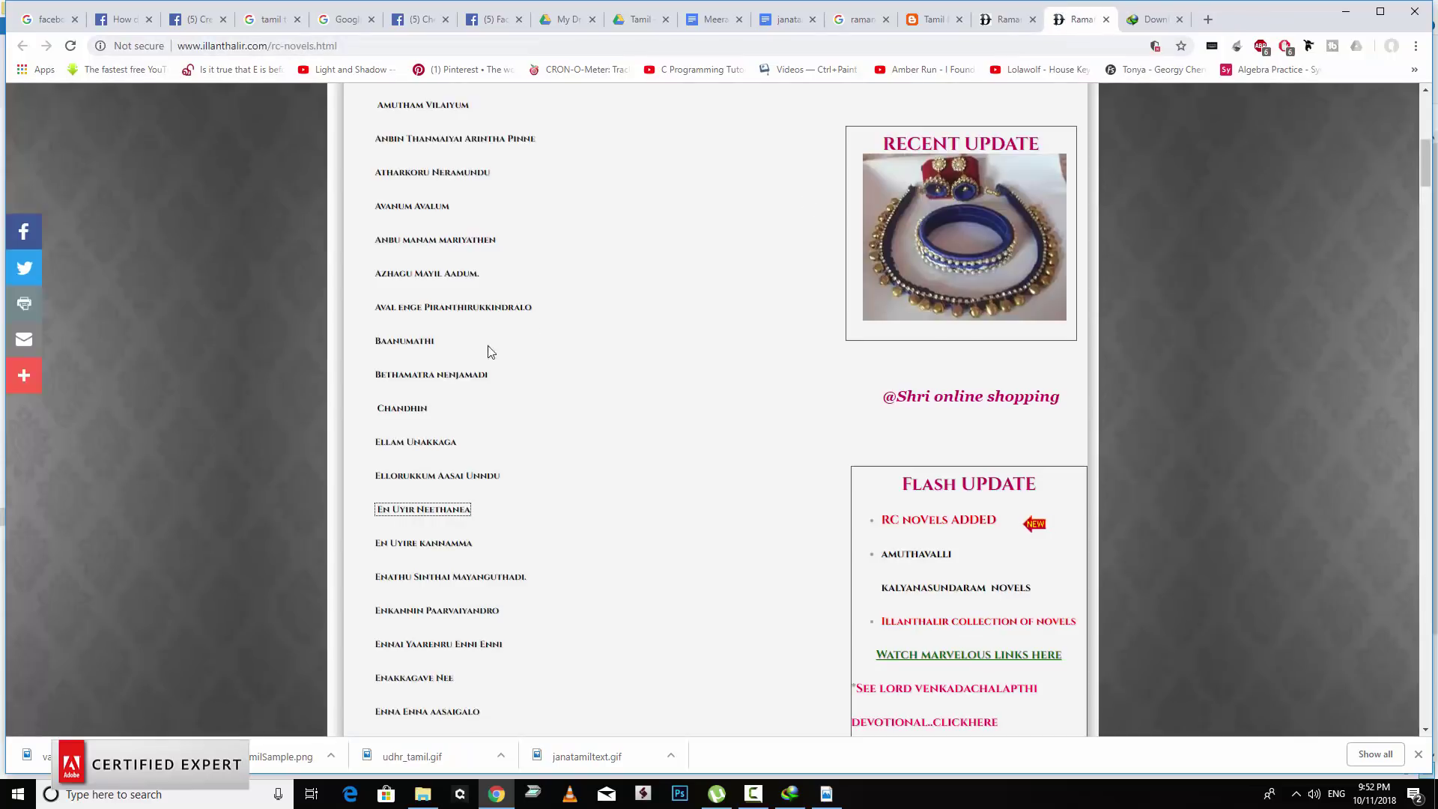
pyautogui.rightClick(409, 410)
pyautogui.click(425, 422)
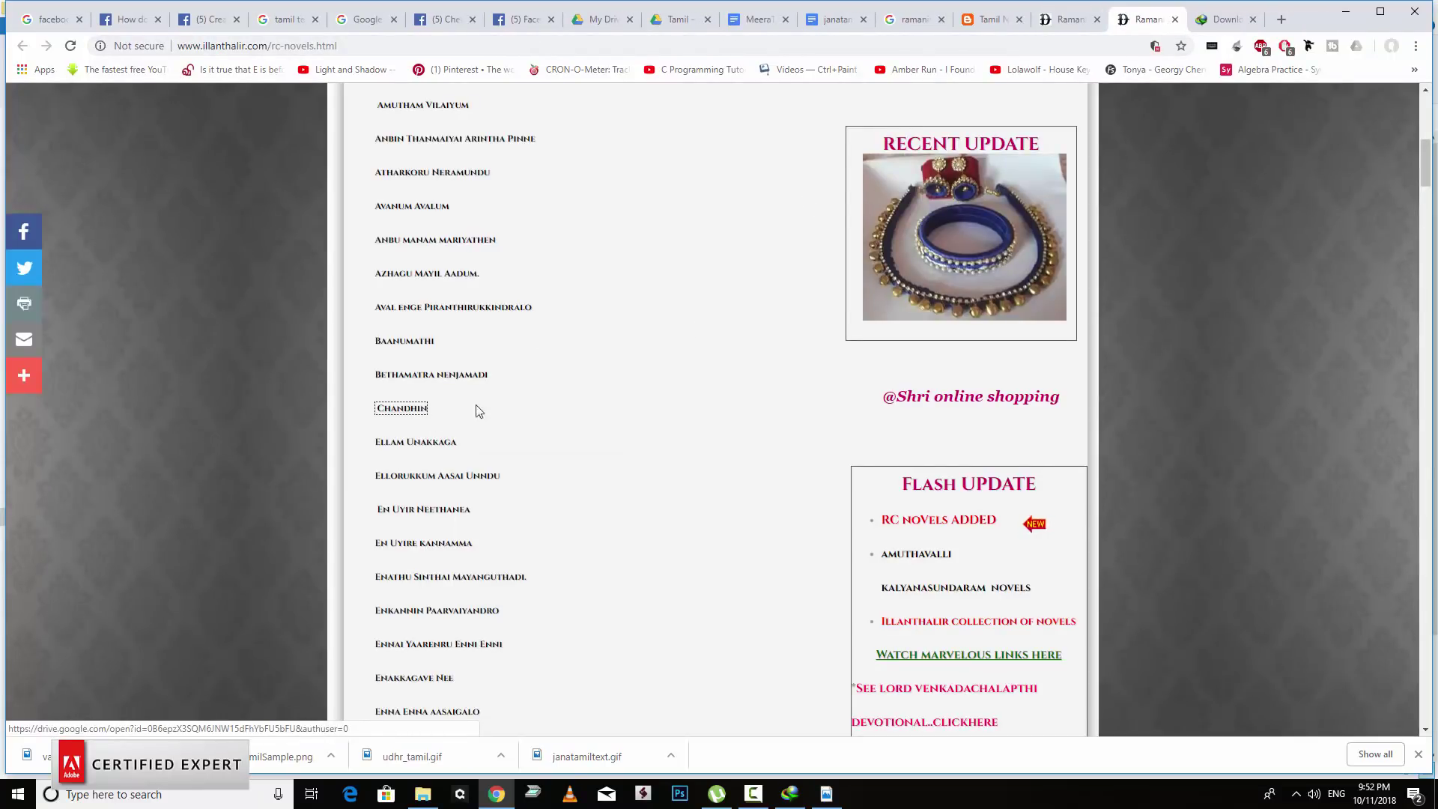
pyautogui.click(1154, 21)
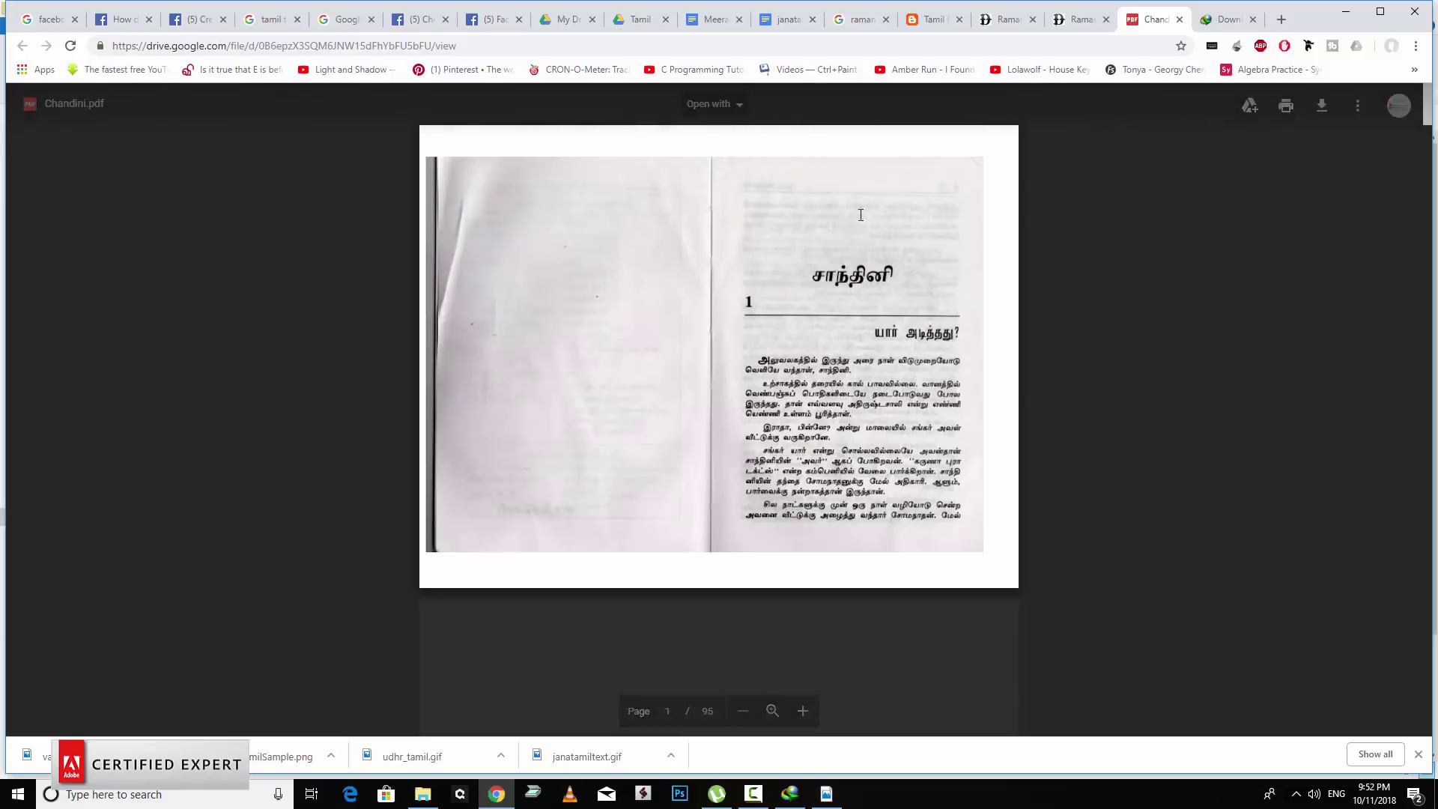
# Return to the 'ramanichandran novels' Google Images results.
pyautogui.click(1081, 20)
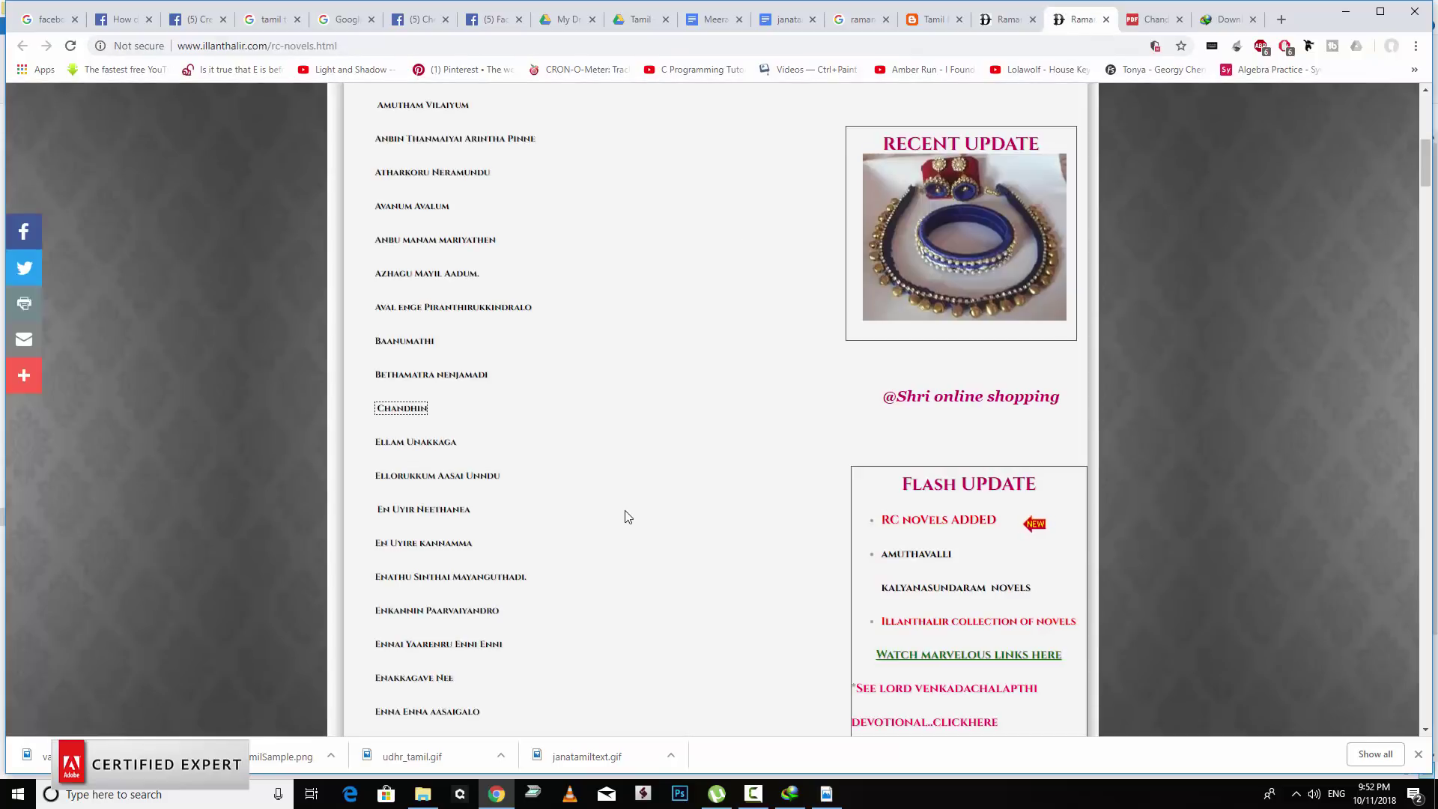
pyautogui.scroll(5, 628, 517)
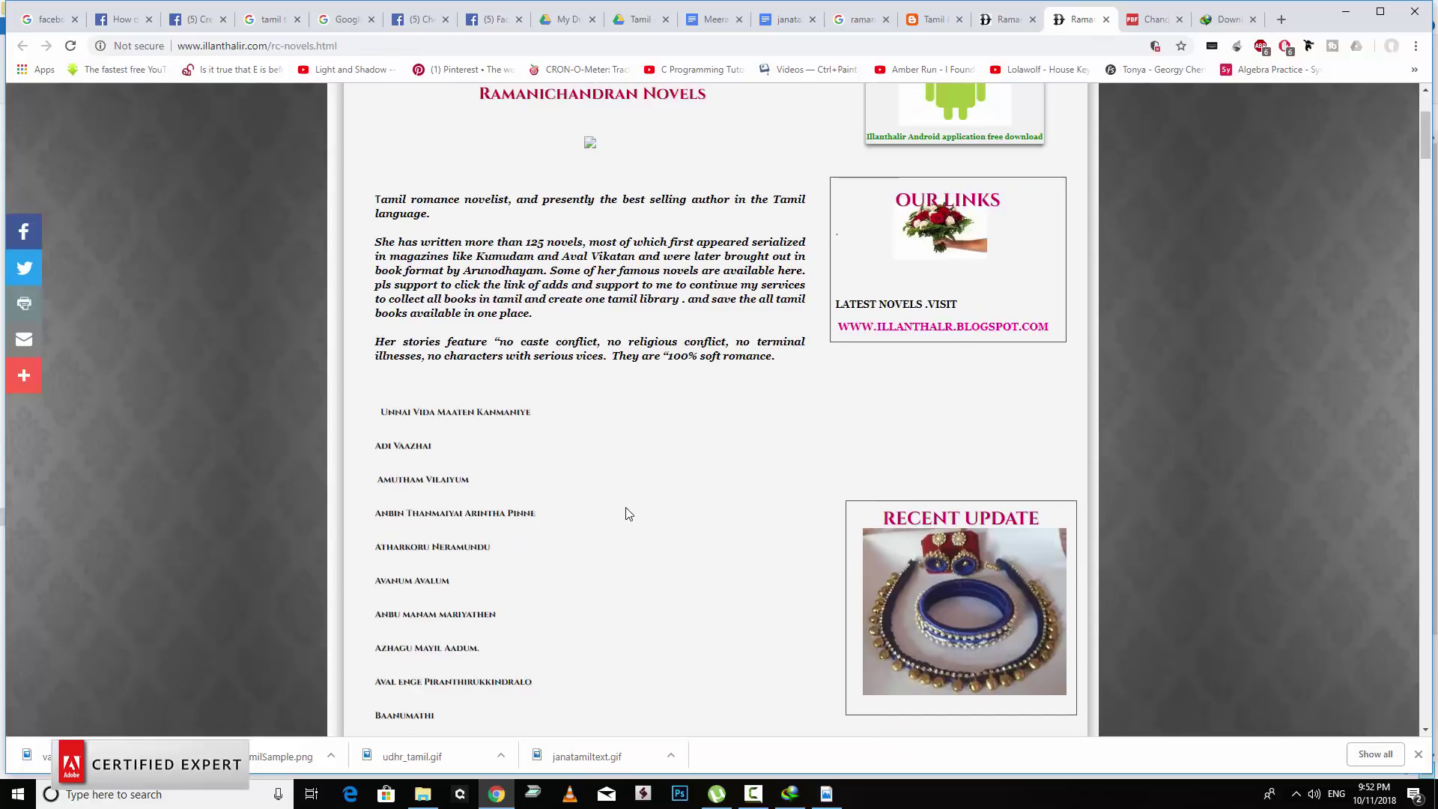
pyautogui.scroll(3, 628, 514)
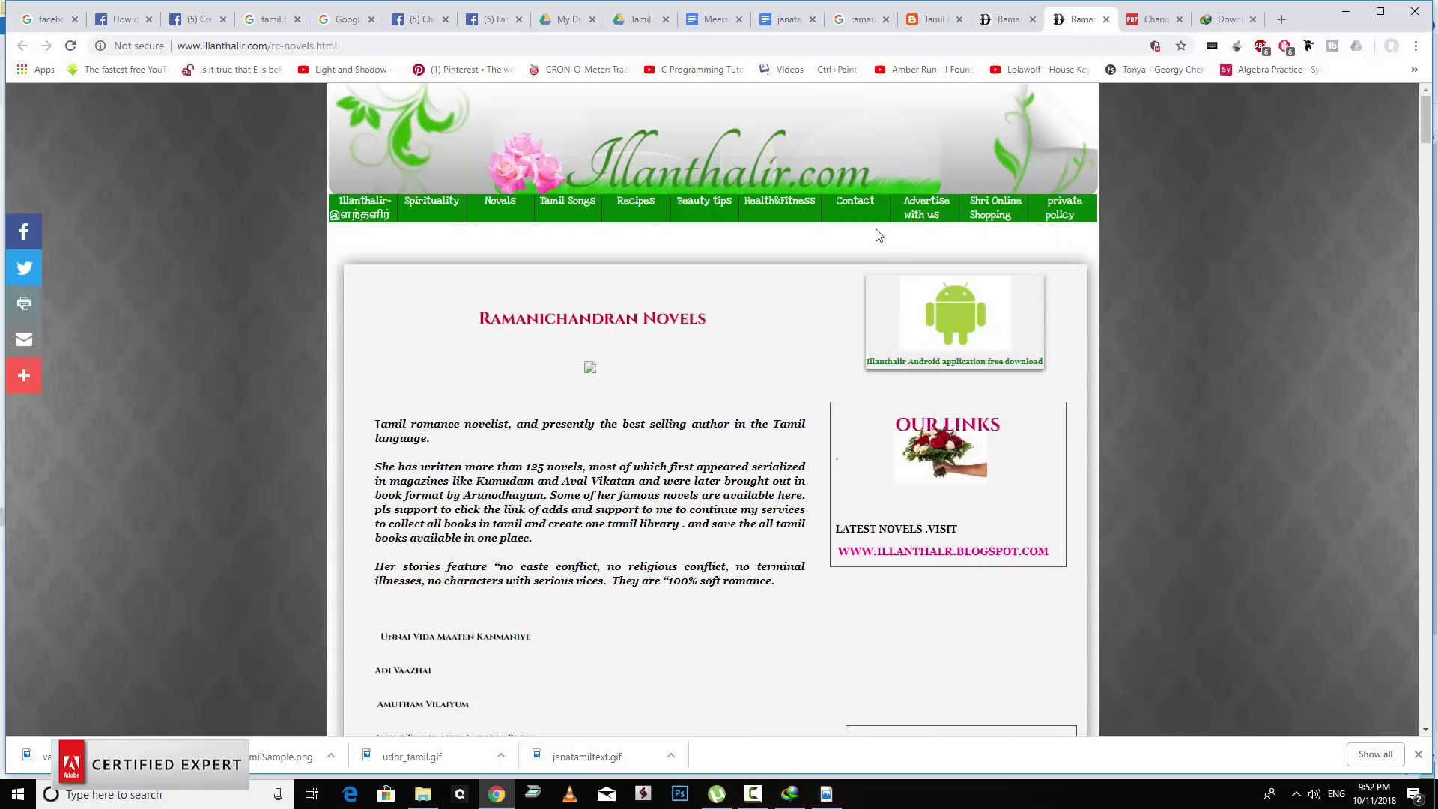
pyautogui.click(880, 26)
pyautogui.click(628, 416)
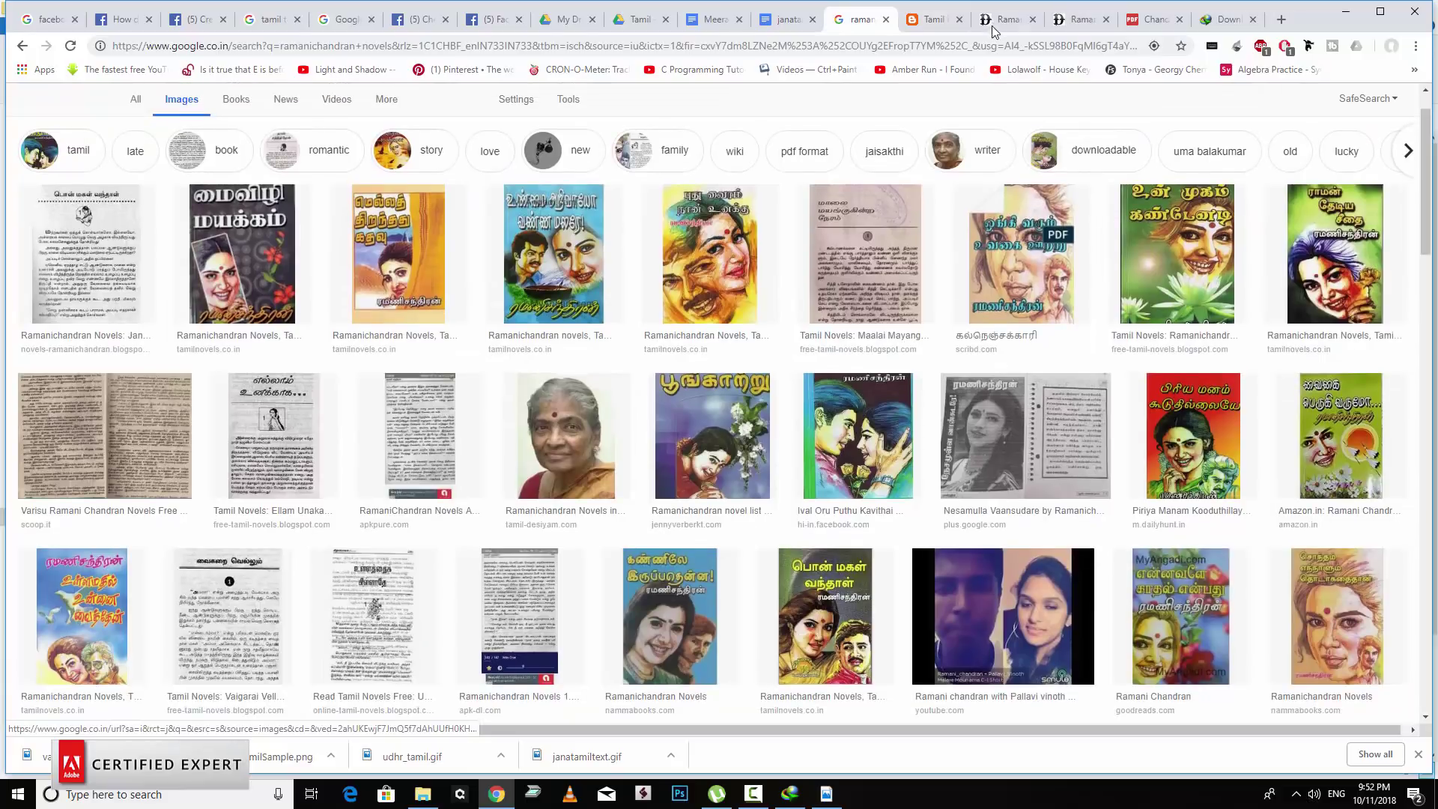
pyautogui.click(994, 27)
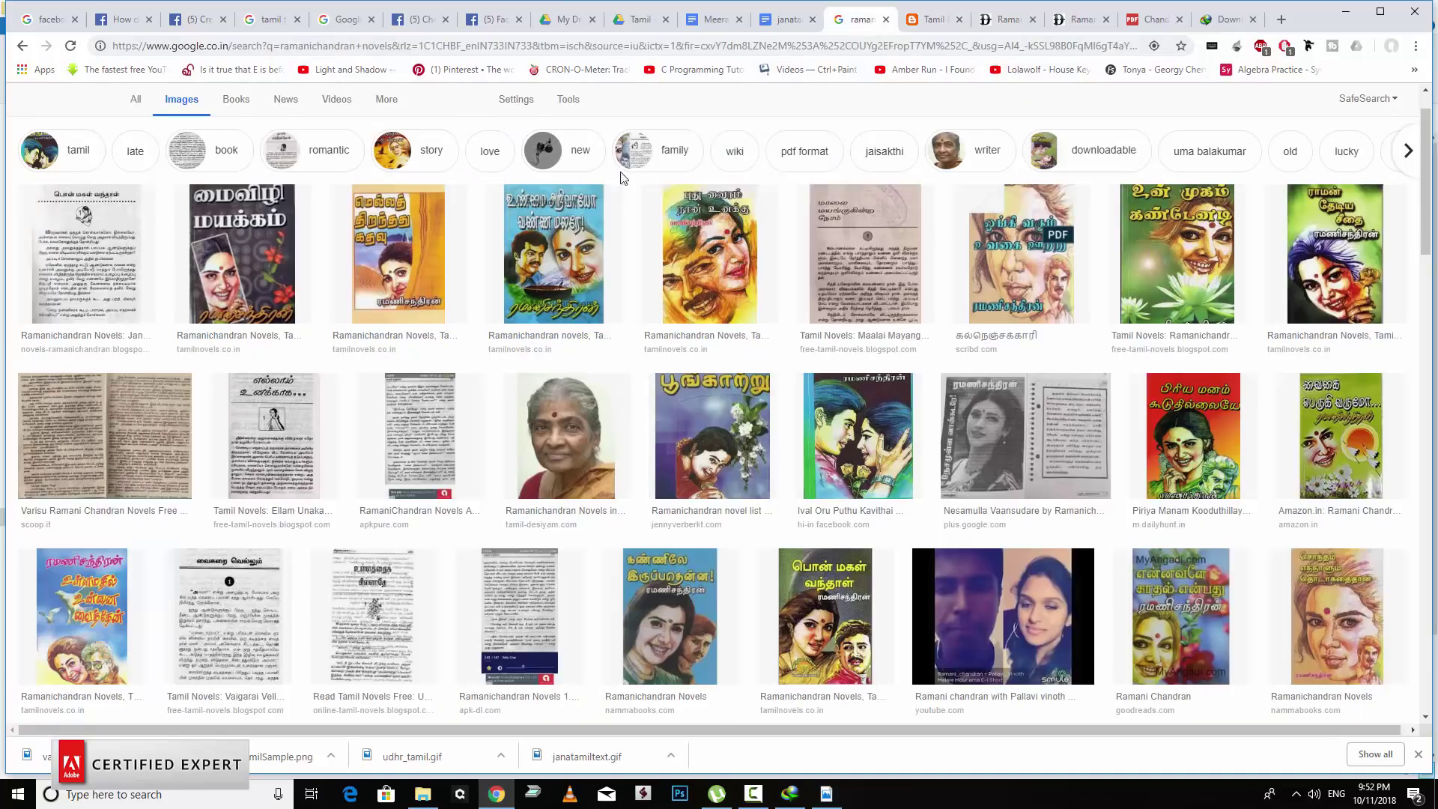
pyautogui.click(861, 20)
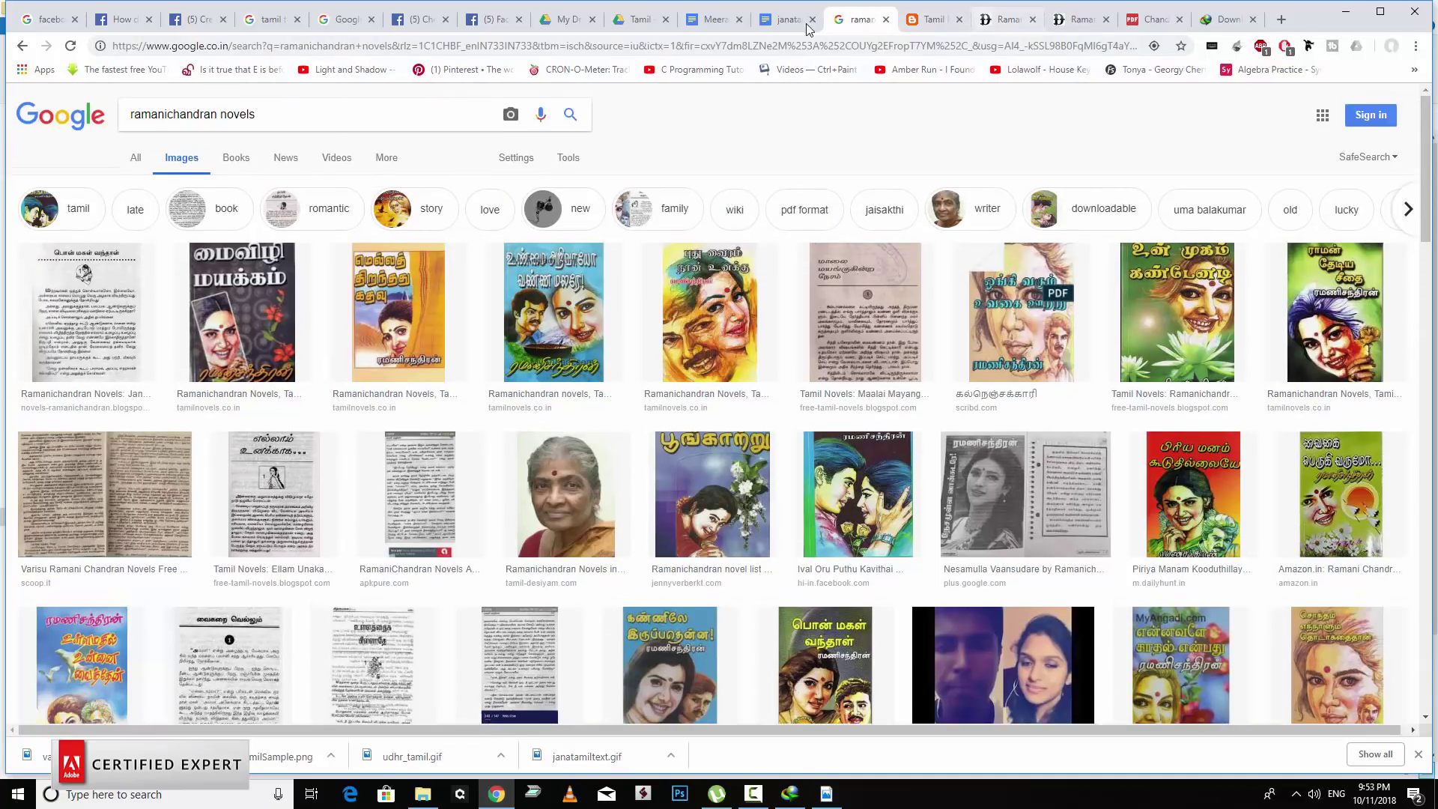
# Search Google for 'sandilyan novels free download'.
pyautogui.moveTo(257, 114); pyautogui.dragTo(11, 117)
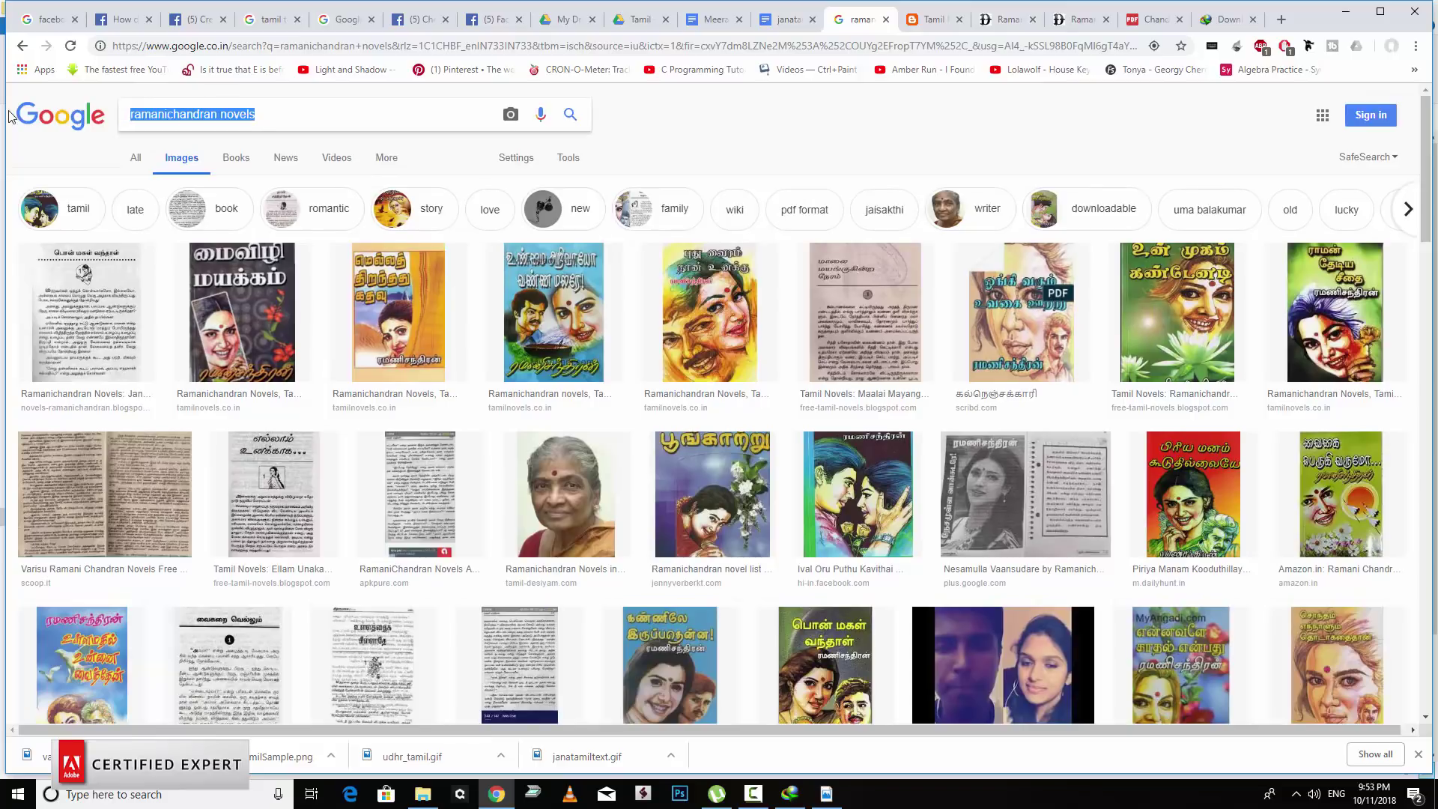
pyautogui.write('sandilyan')
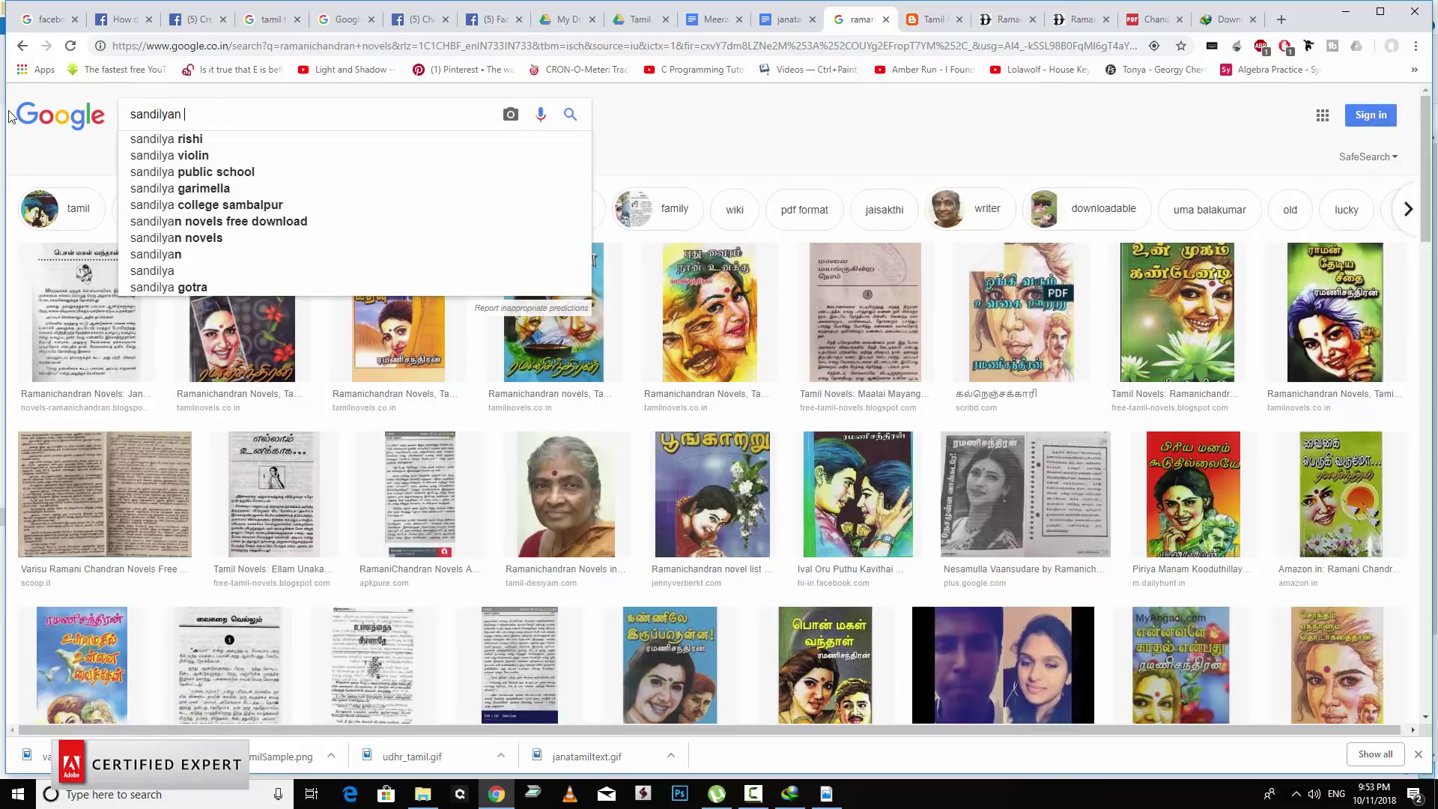
pyautogui.write(' nv')
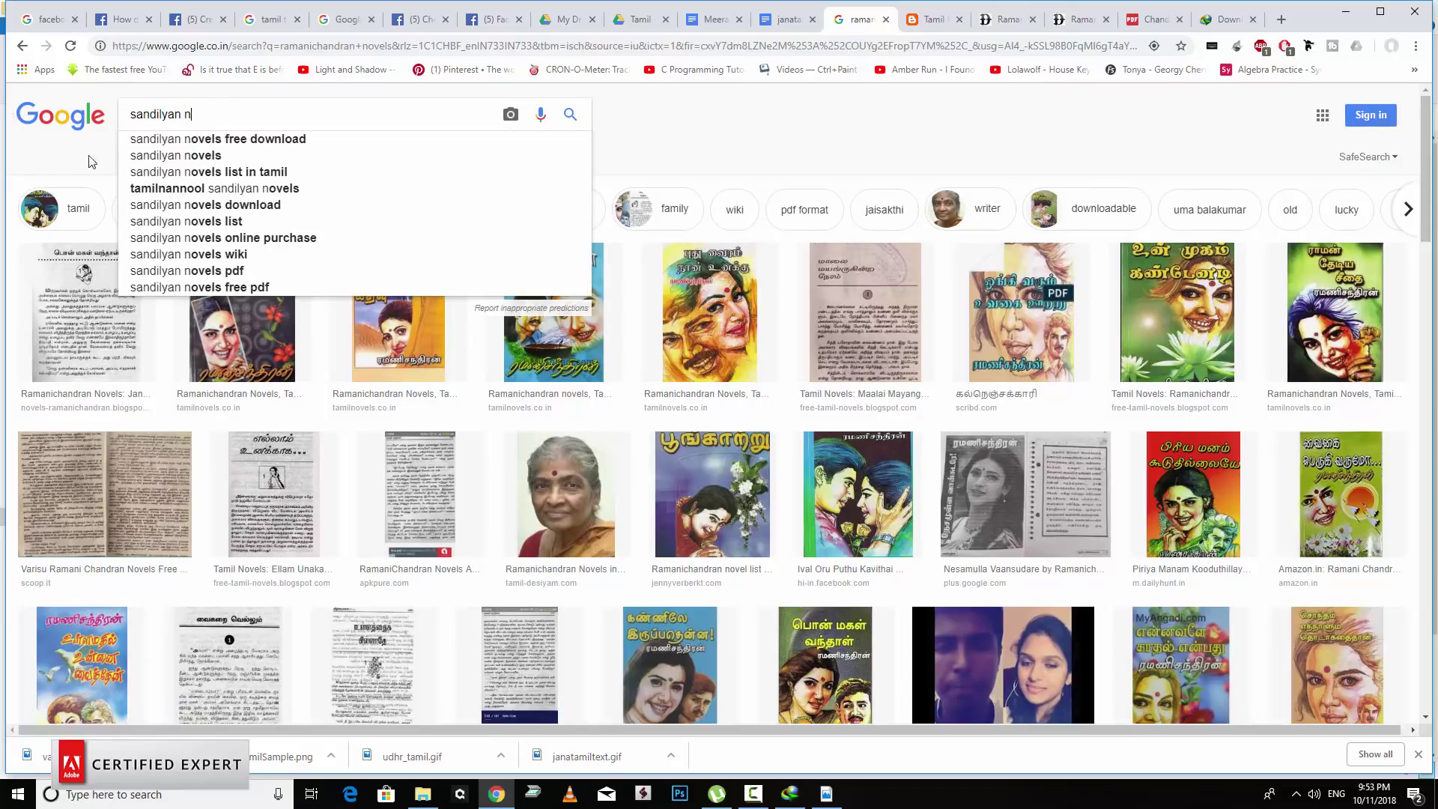
pyautogui.click(186, 141)
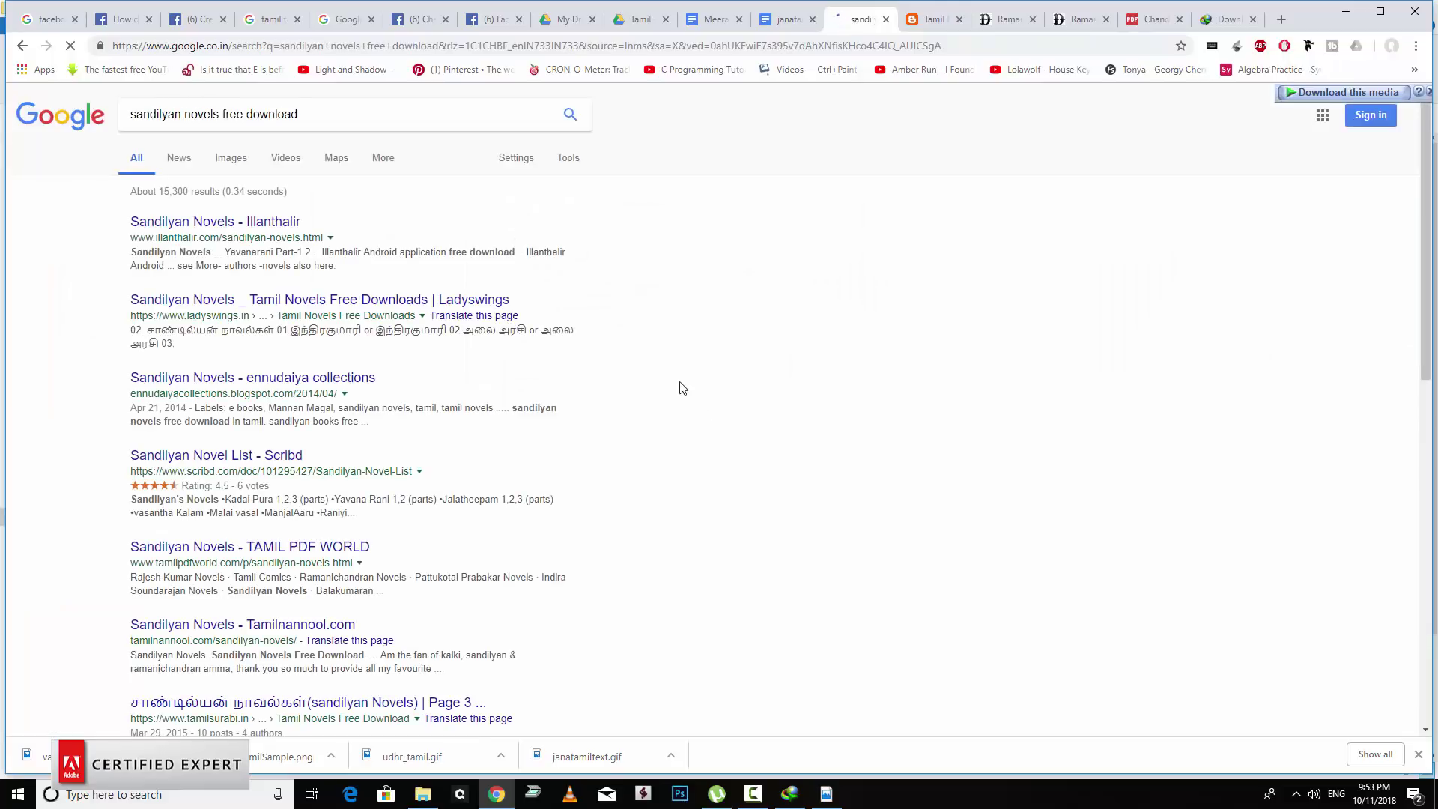
# Open the Illanthalir Sandilyan Novels result in a new tab and view it.
pyautogui.rightClick(245, 222)
pyautogui.click(300, 268)
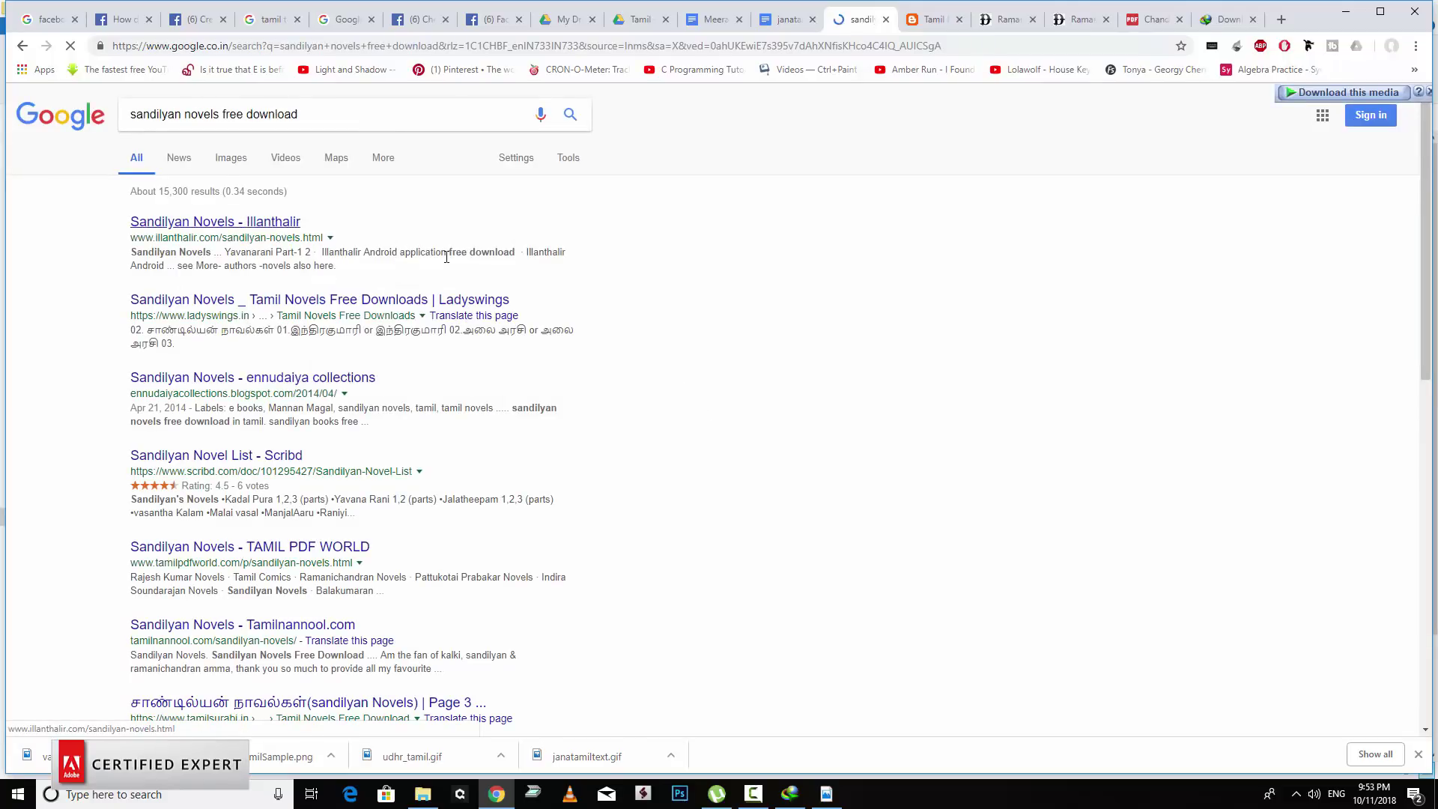
pyautogui.click(880, 19)
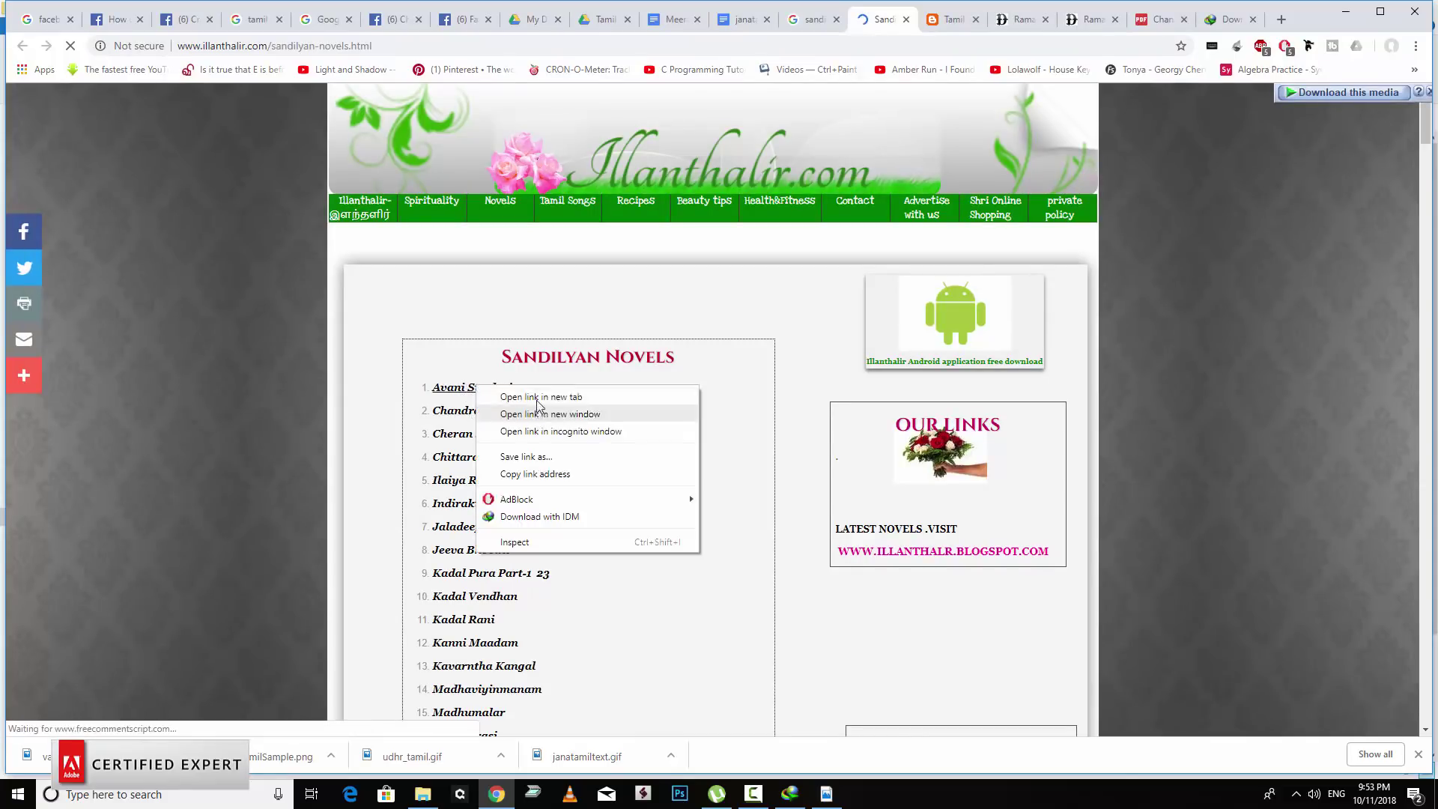
# Open the Avani Sundari and Chandramathi novels in new tabs.
pyautogui.rightClick(475, 388)
pyautogui.click(564, 397)
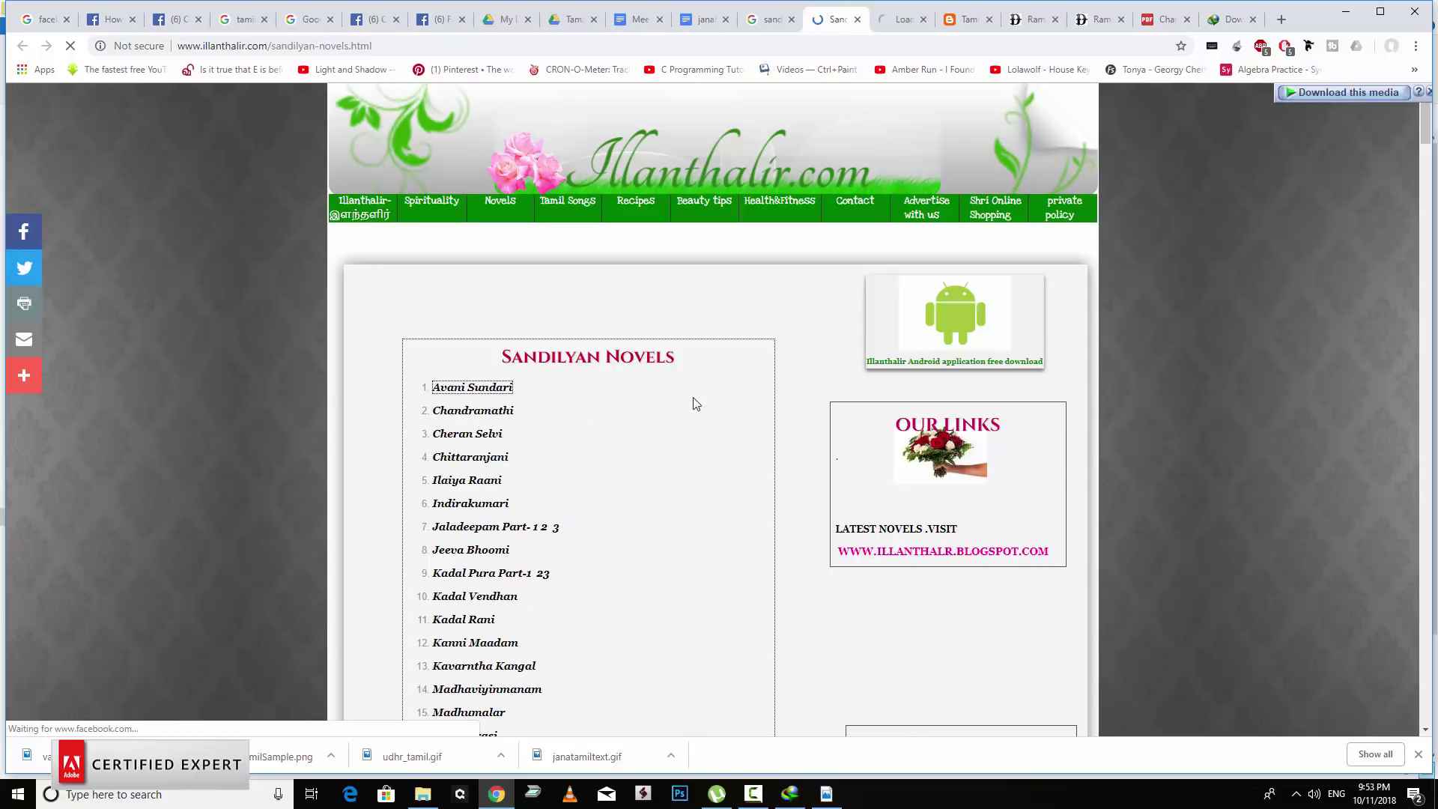
pyautogui.rightClick(503, 417)
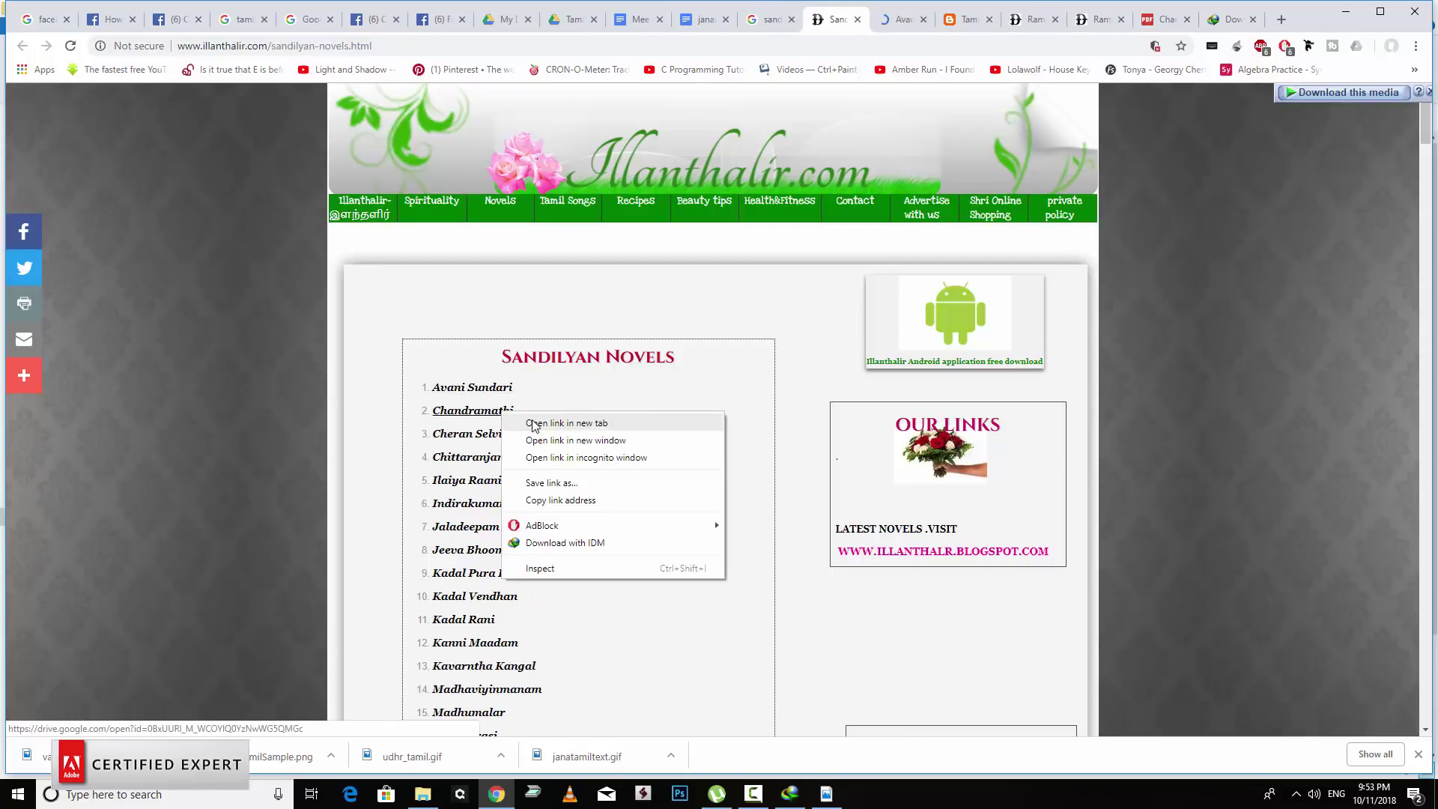
pyautogui.click(533, 419)
# In the AvaniSundari PDF tab, scroll through the first pages, then download the PDF.
pyautogui.click(861, 19)
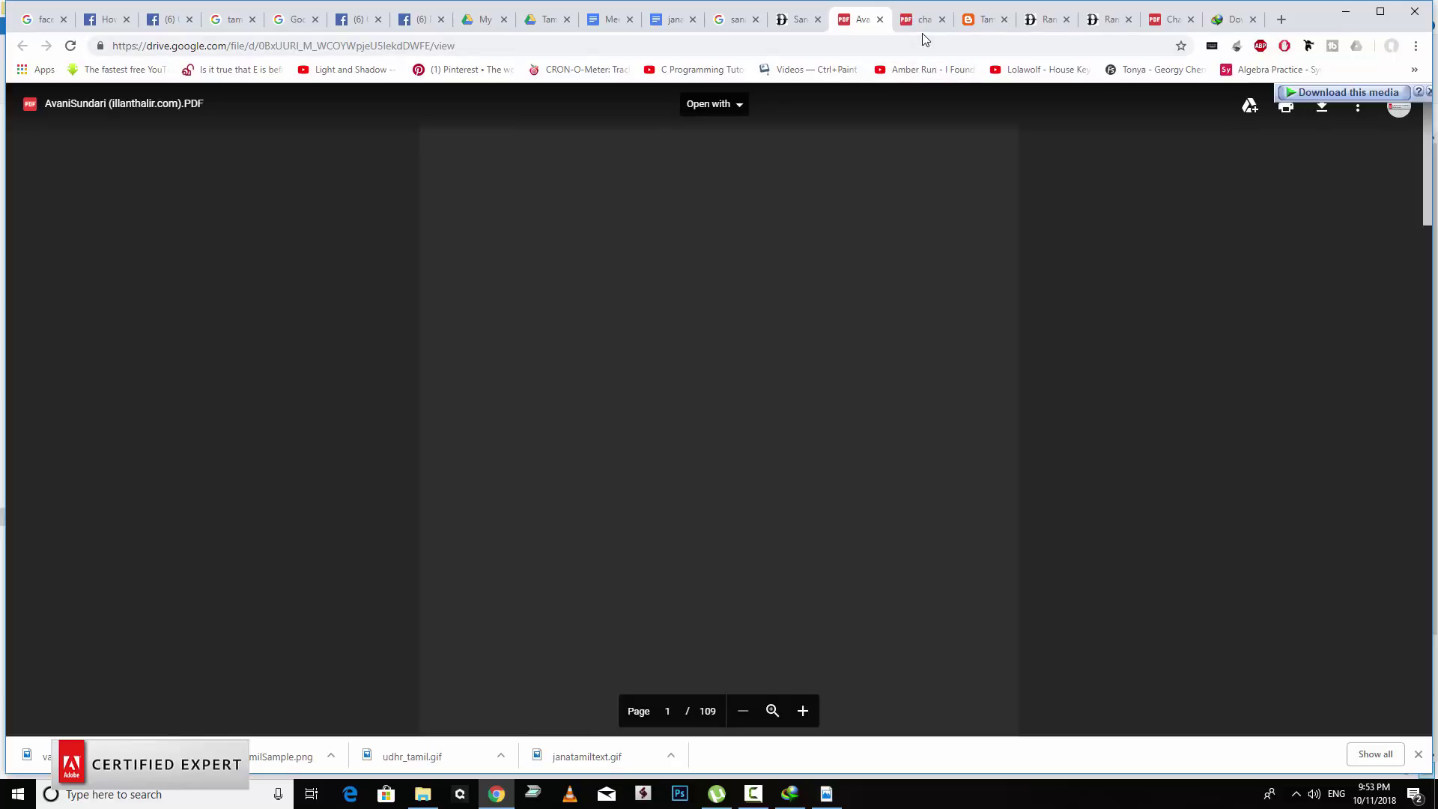
pyautogui.click(923, 29)
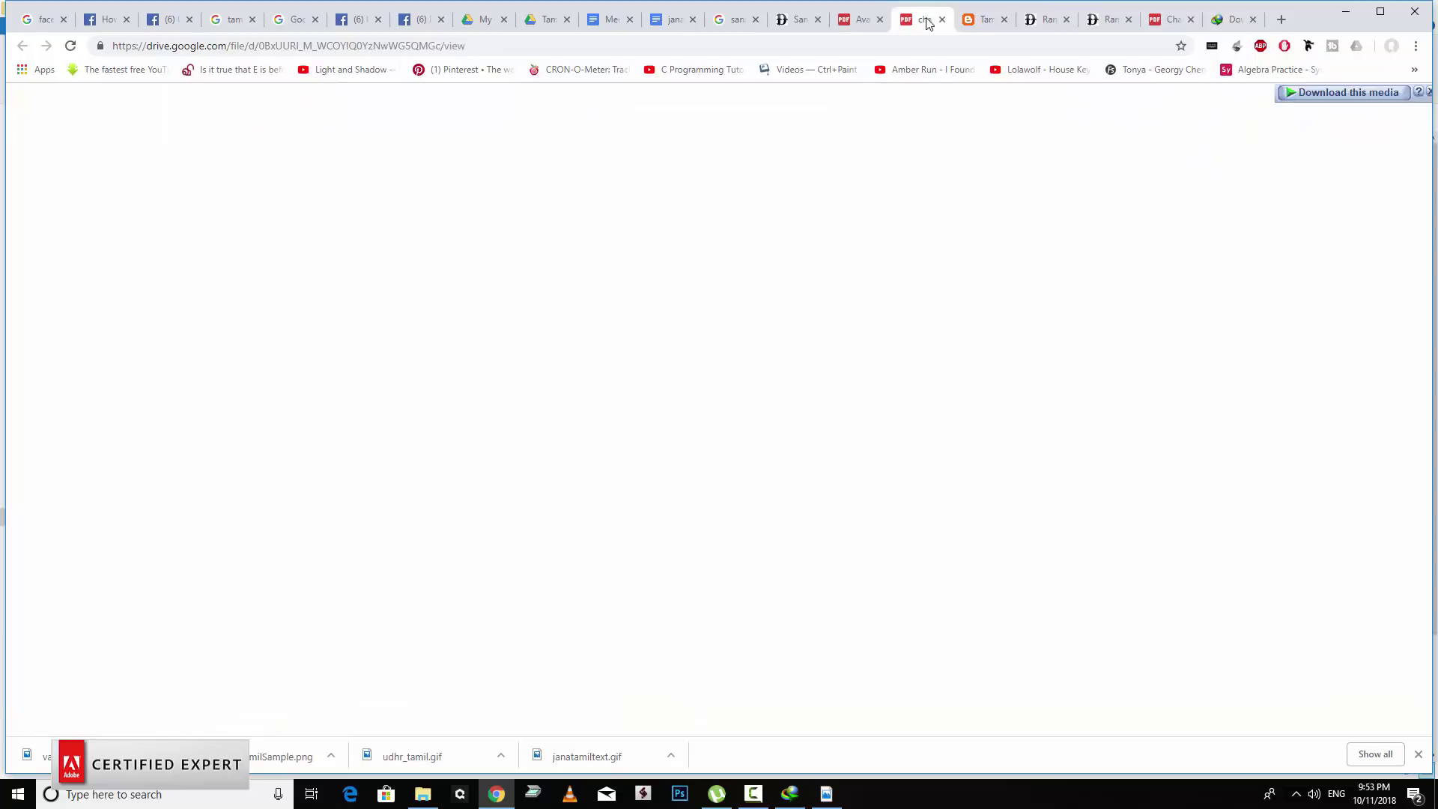
pyautogui.click(865, 23)
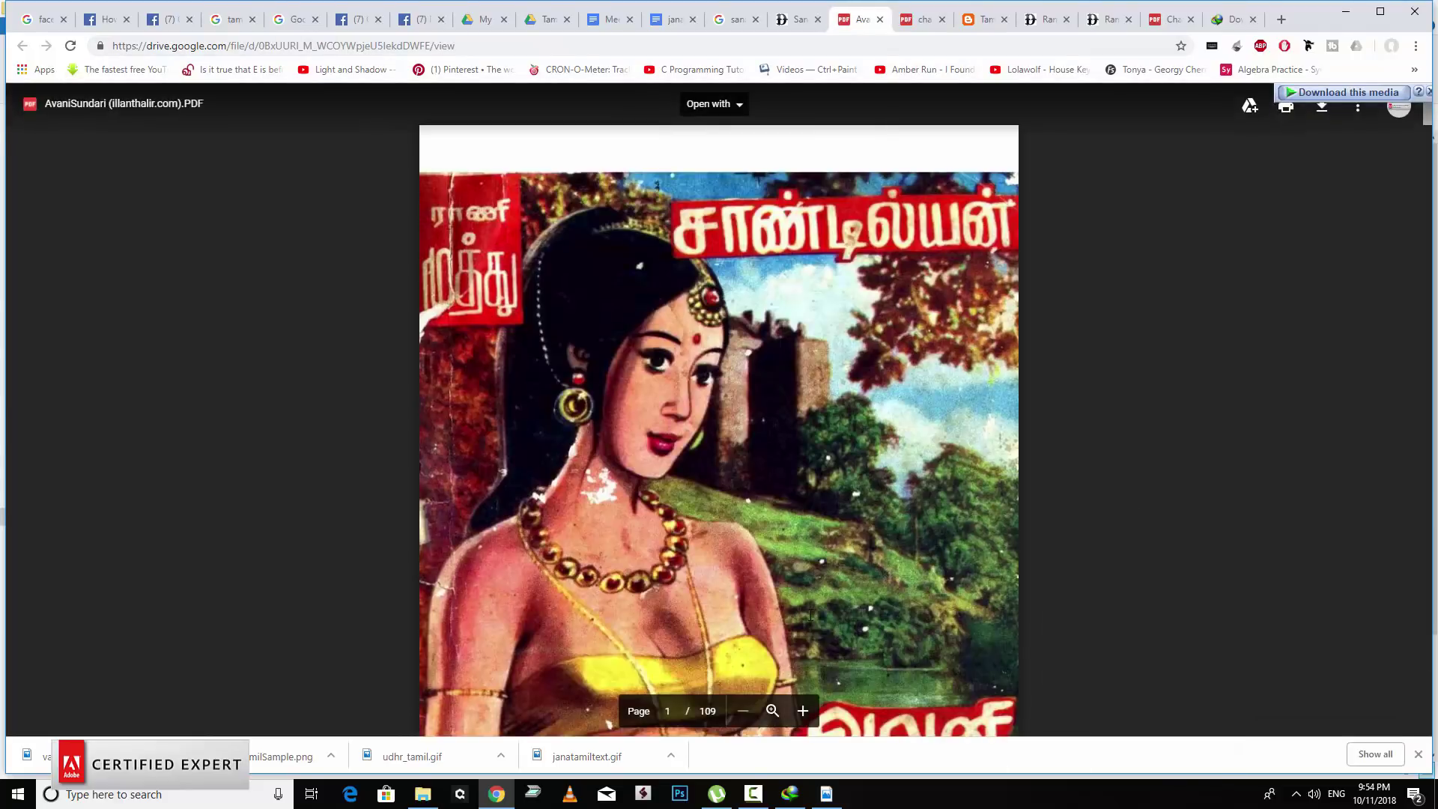
pyautogui.scroll(-7, 811, 615)
pyautogui.scroll(-5, 749, 524)
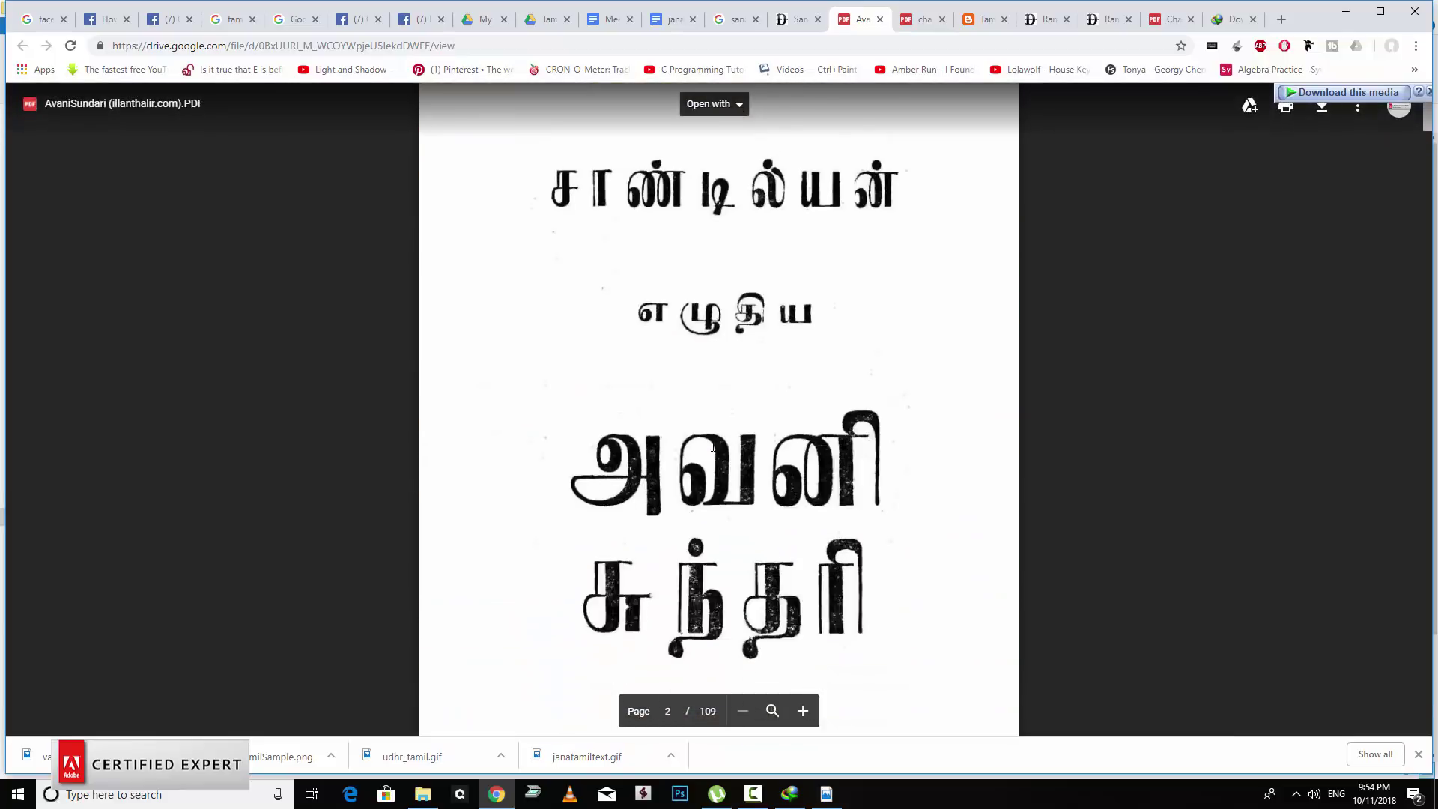
pyautogui.scroll(-5, 713, 446)
pyautogui.scroll(-5, 714, 446)
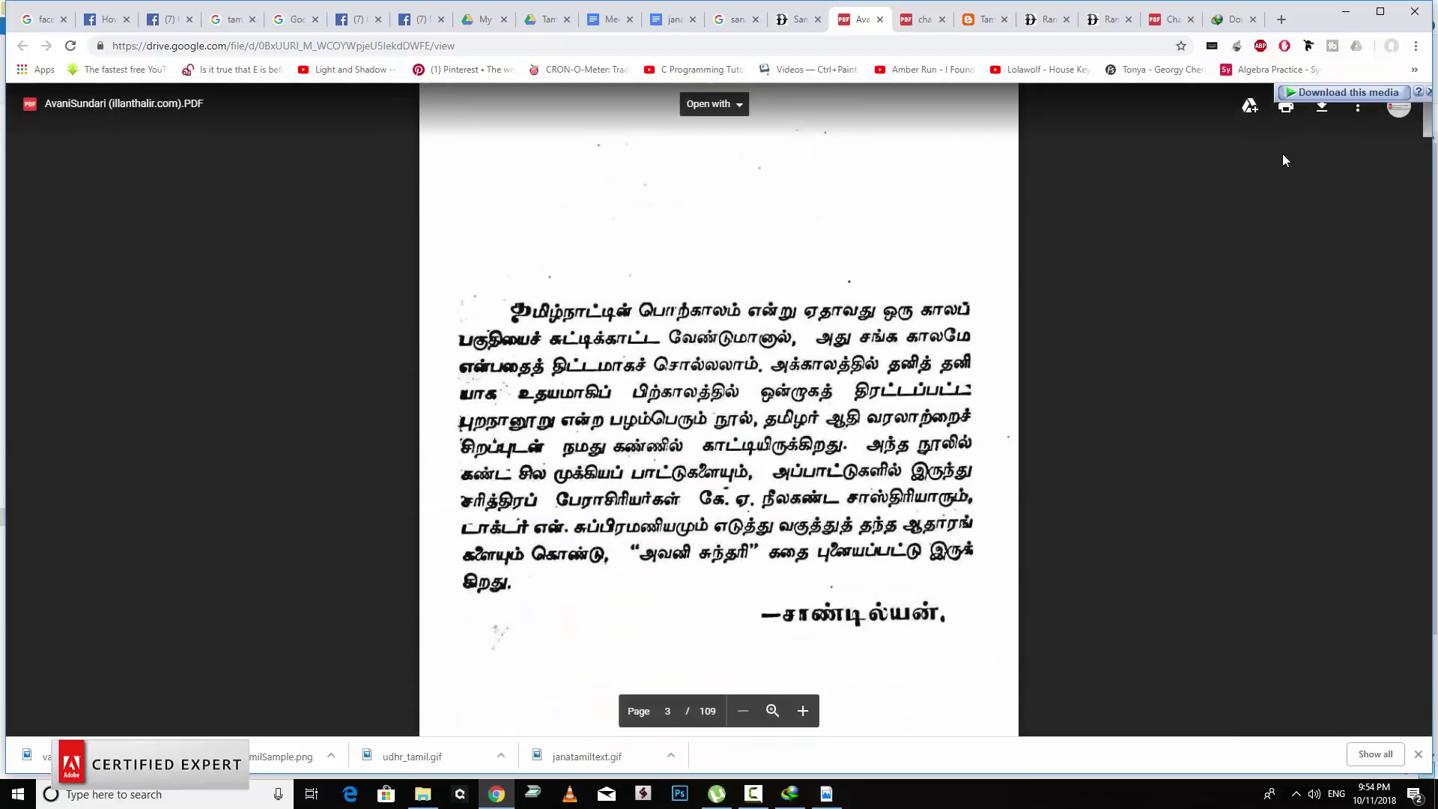
pyautogui.click(1324, 114)
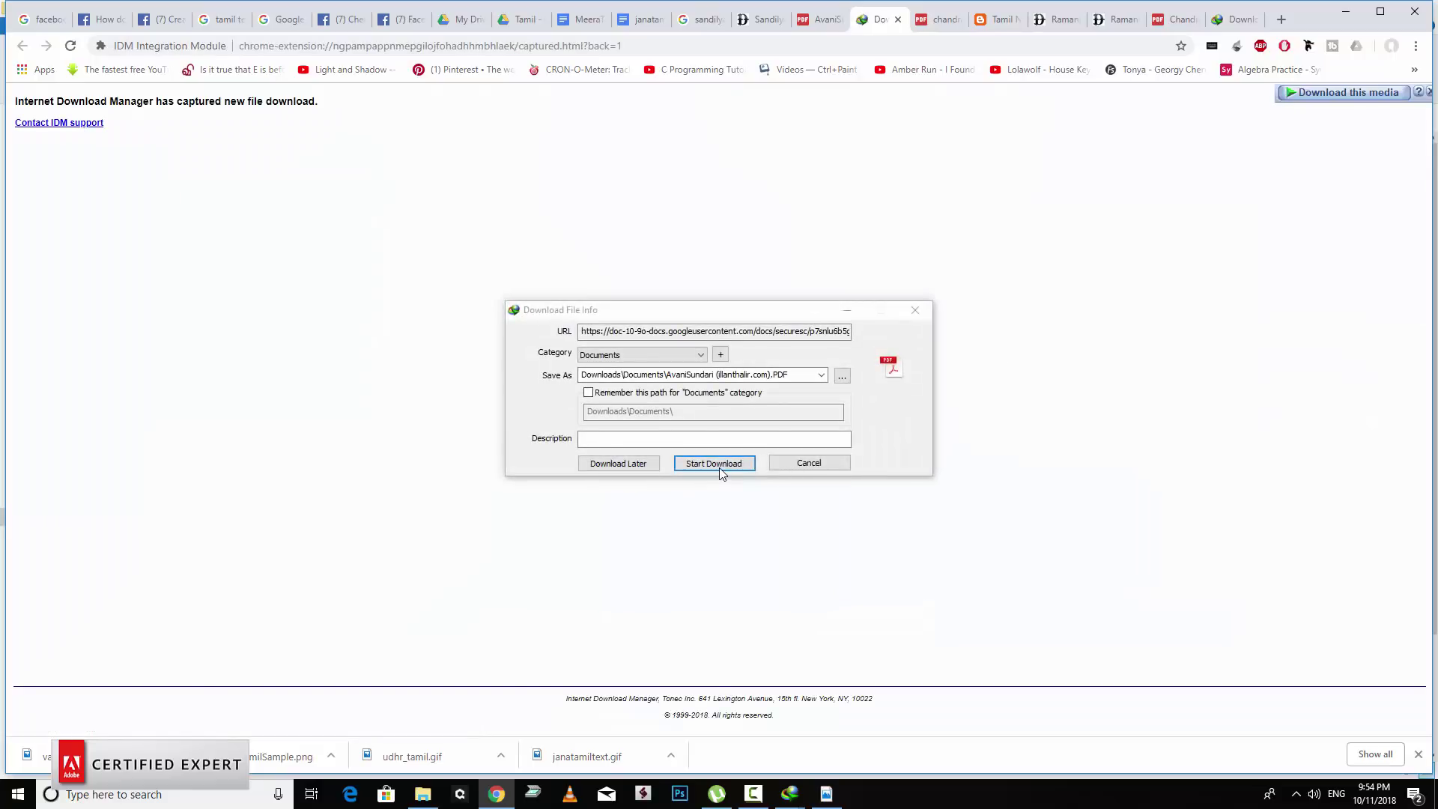
# Download the 20.51 MB AvaniSundari PDF into Downloads\Documents and open it.
pyautogui.click(719, 467)
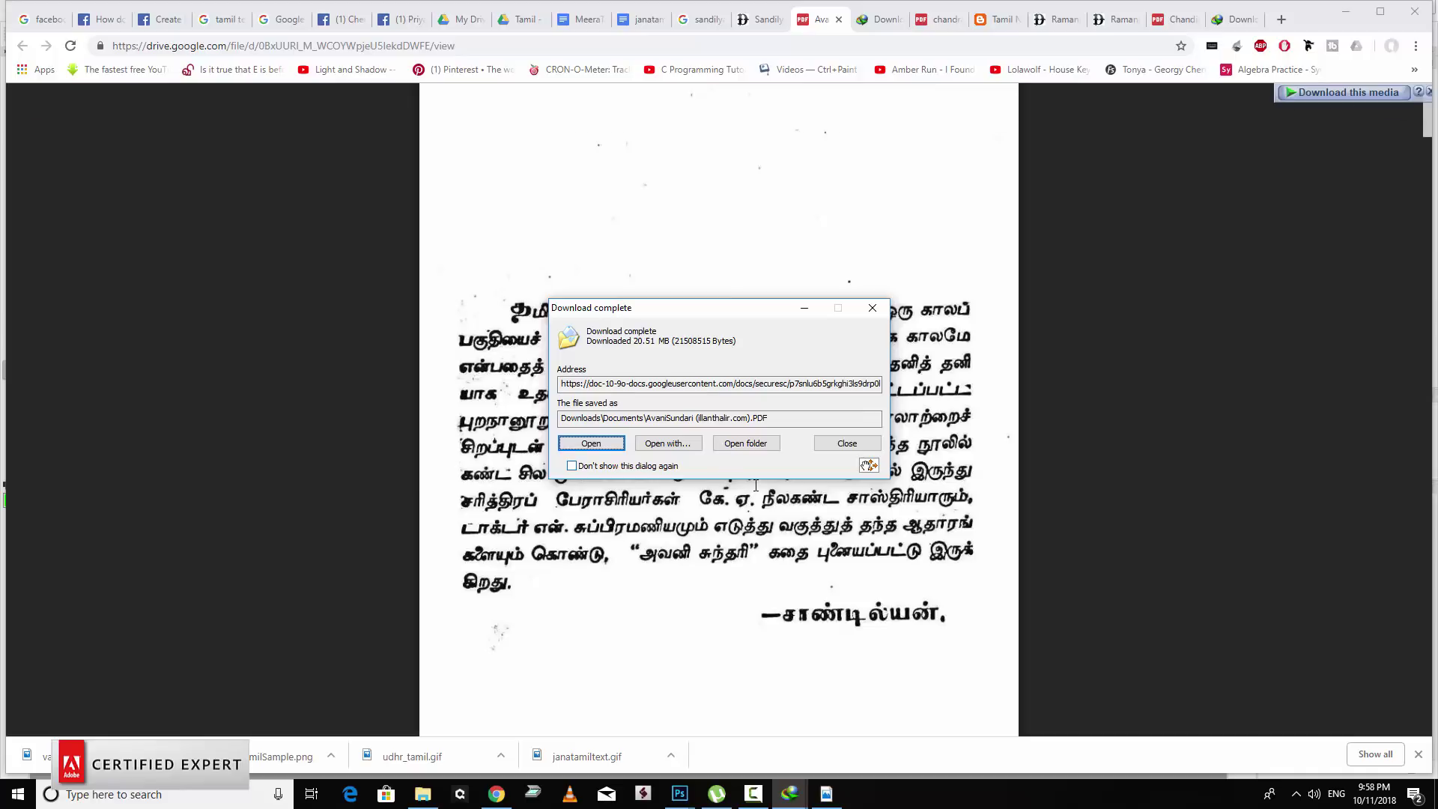
pyautogui.click(588, 444)
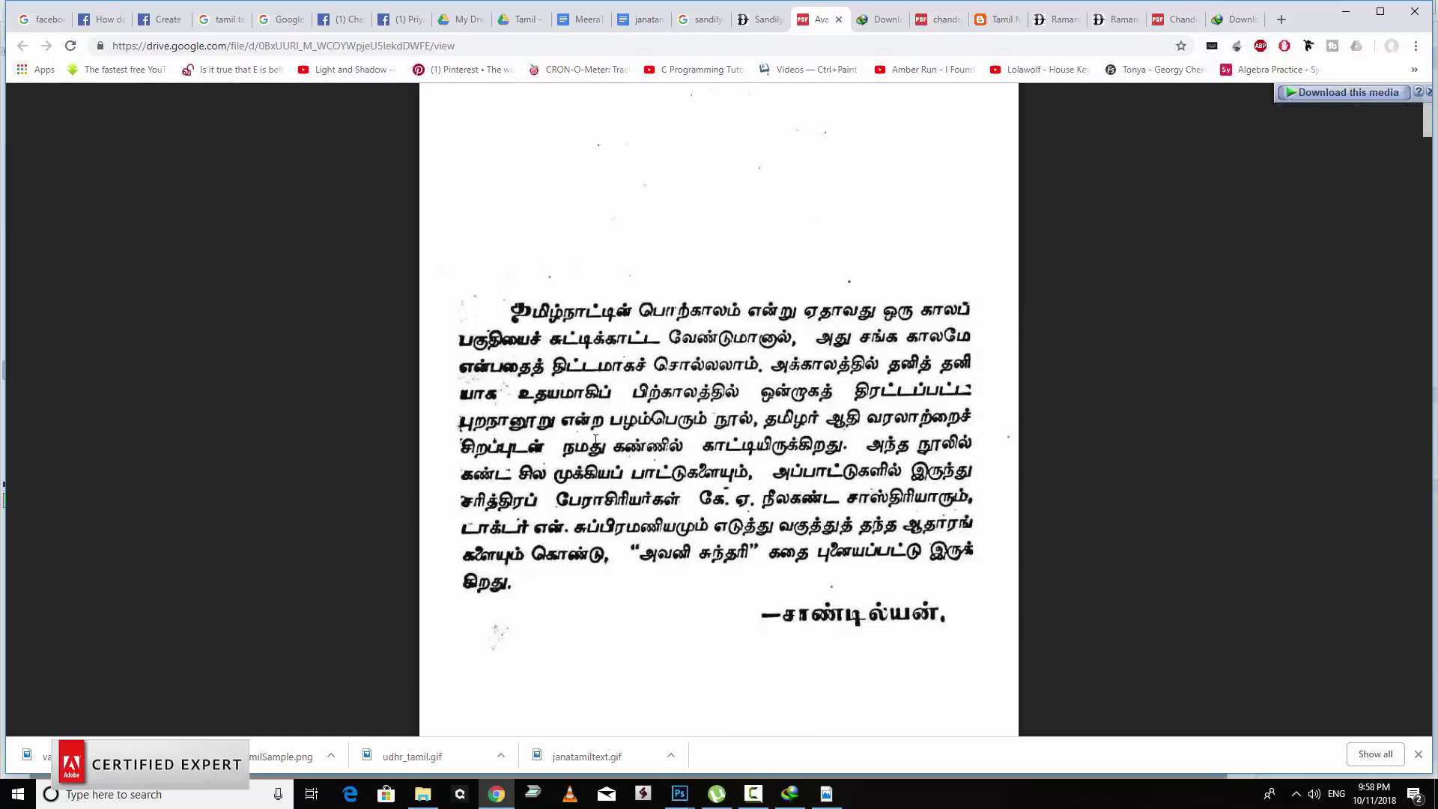
# Fit the whole page in the window and scroll to page 19, the start of chapter 1.
pyautogui.scroll(-3, 692, 532)
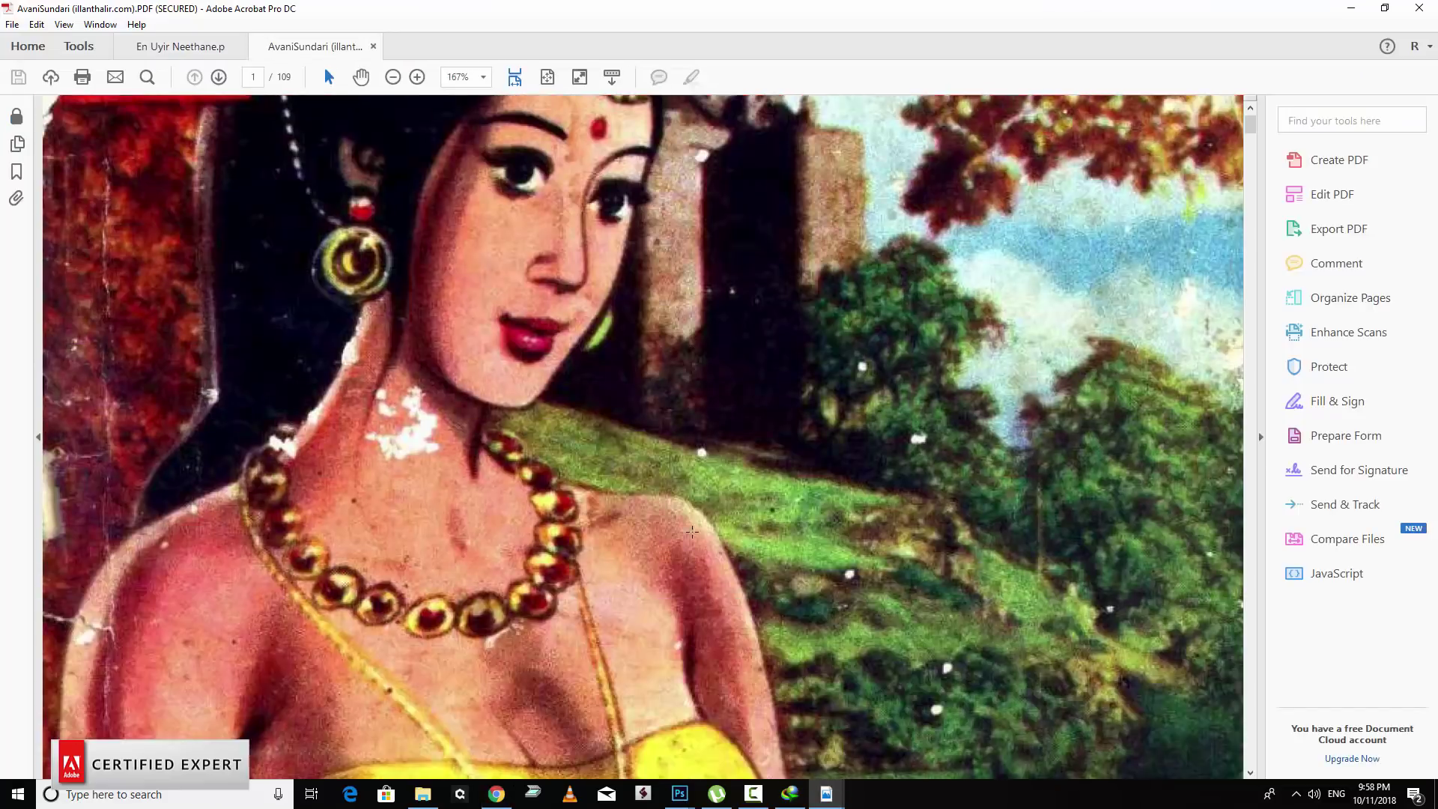
pyautogui.scroll(-5, 693, 532)
pyautogui.scroll(-3, 692, 532)
pyautogui.hotkey('ctrl', '0')
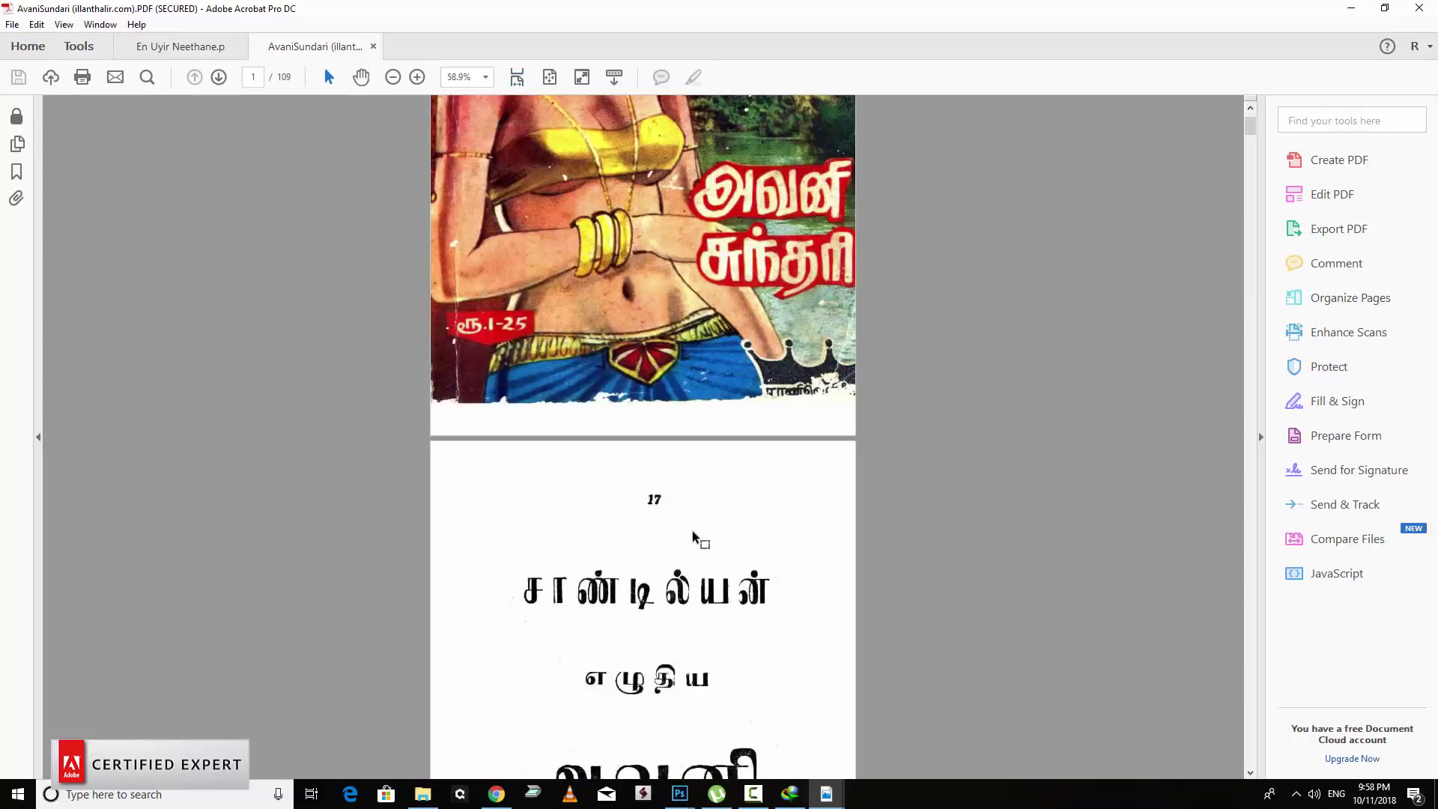
pyautogui.scroll(-3, 693, 528)
pyautogui.scroll(-3, 693, 528)
pyautogui.scroll(-3, 693, 528)
pyautogui.scroll(-3, 693, 528)
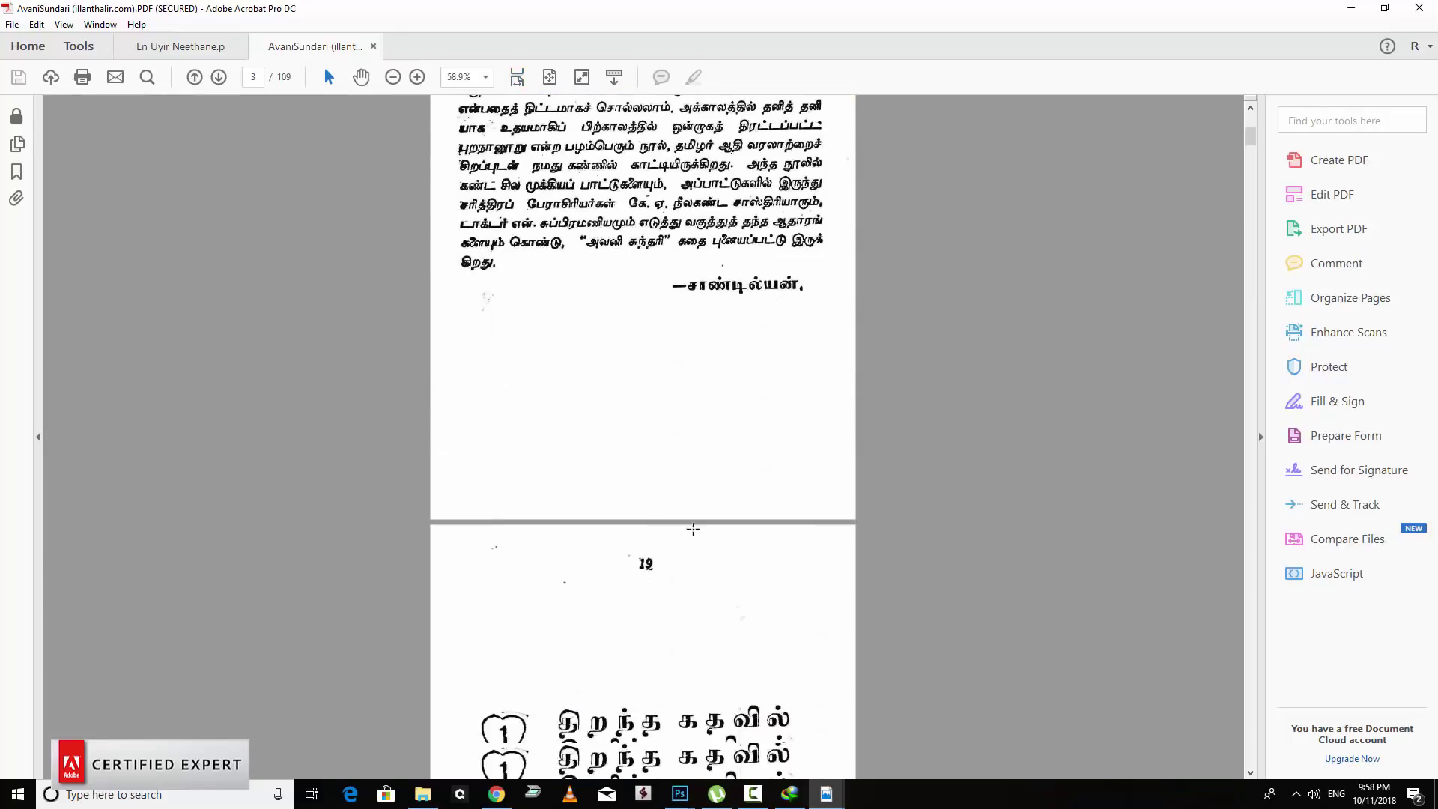
pyautogui.scroll(-3, 693, 528)
pyautogui.scroll(-1, 693, 528)
pyautogui.scroll(-1, 693, 528)
pyautogui.scroll(-3, 693, 528)
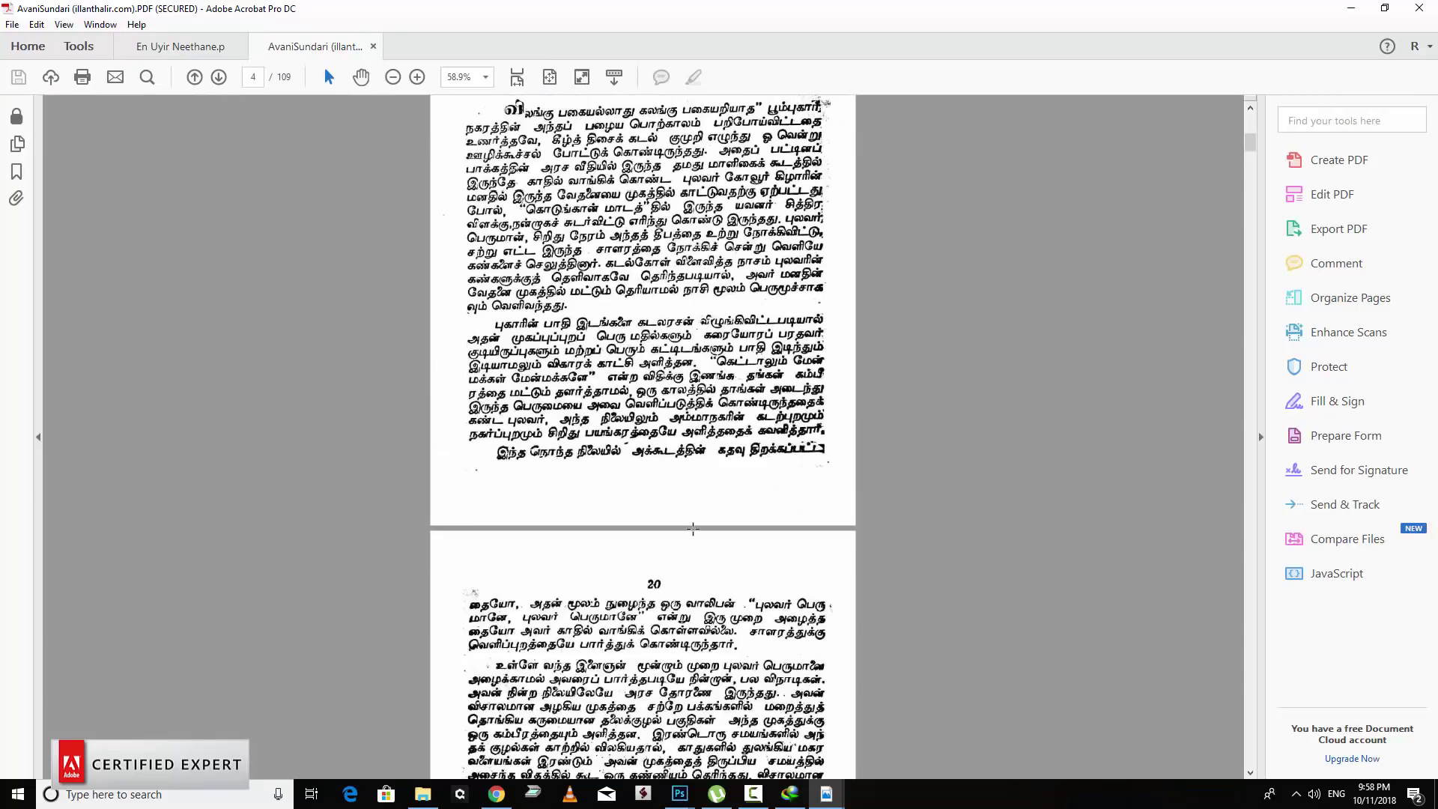
pyautogui.scroll(1, 693, 529)
pyautogui.scroll(3, 693, 529)
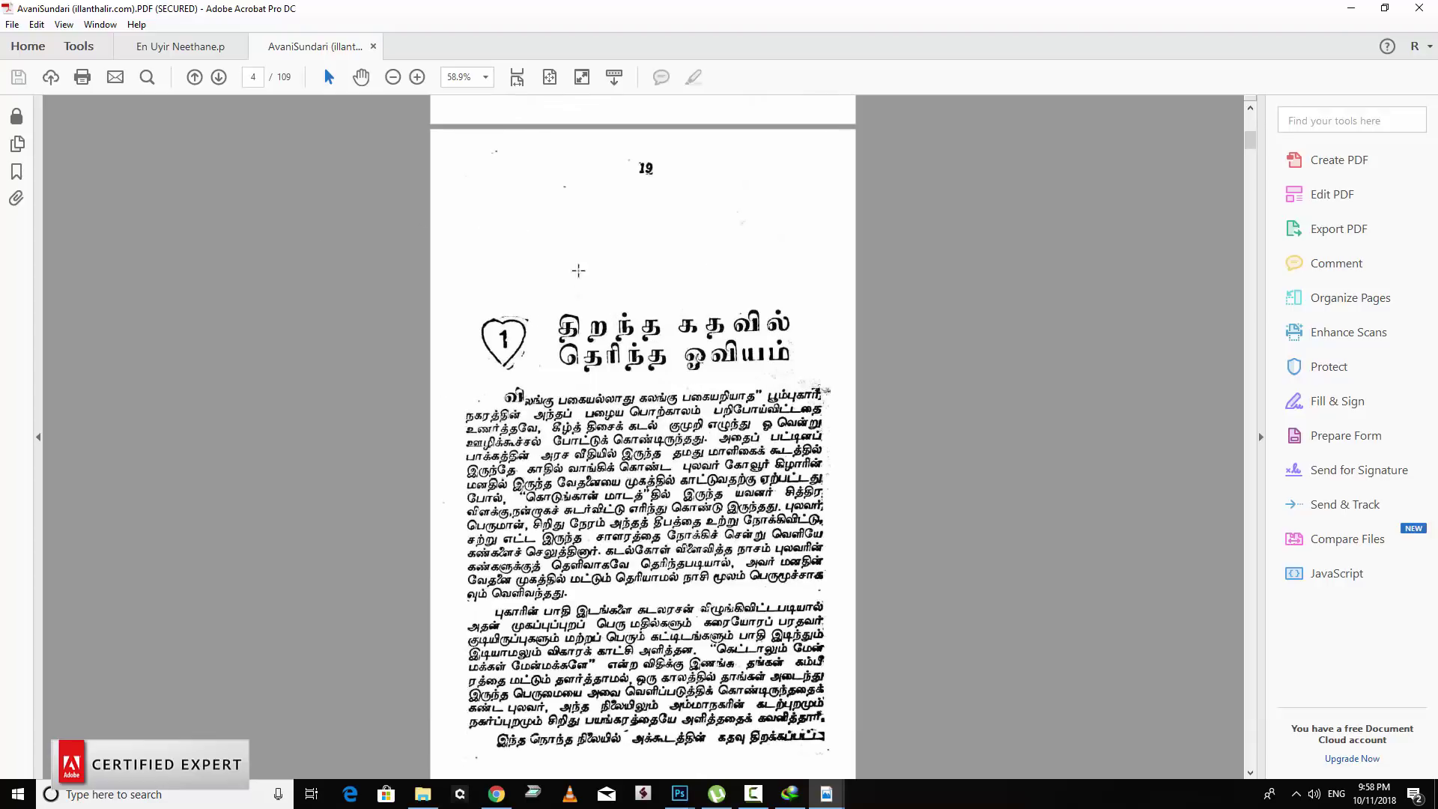
pyautogui.scroll(-1, 578, 271)
pyautogui.scroll(-3, 578, 271)
pyautogui.scroll(2, 578, 270)
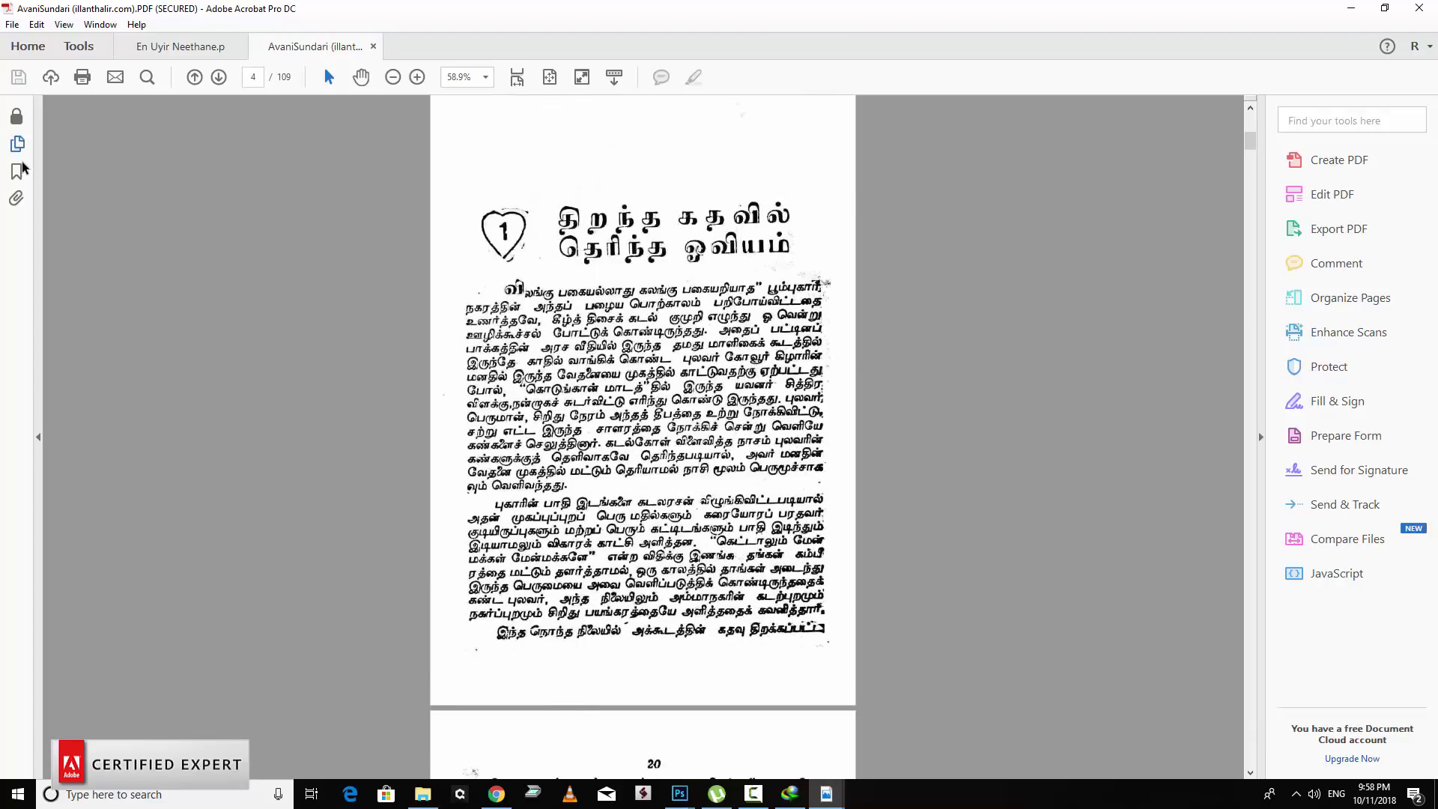
# Hide the left navigation pane, zoom to 66.7%, then bring Photoshop forward.
pyautogui.click(39, 436)
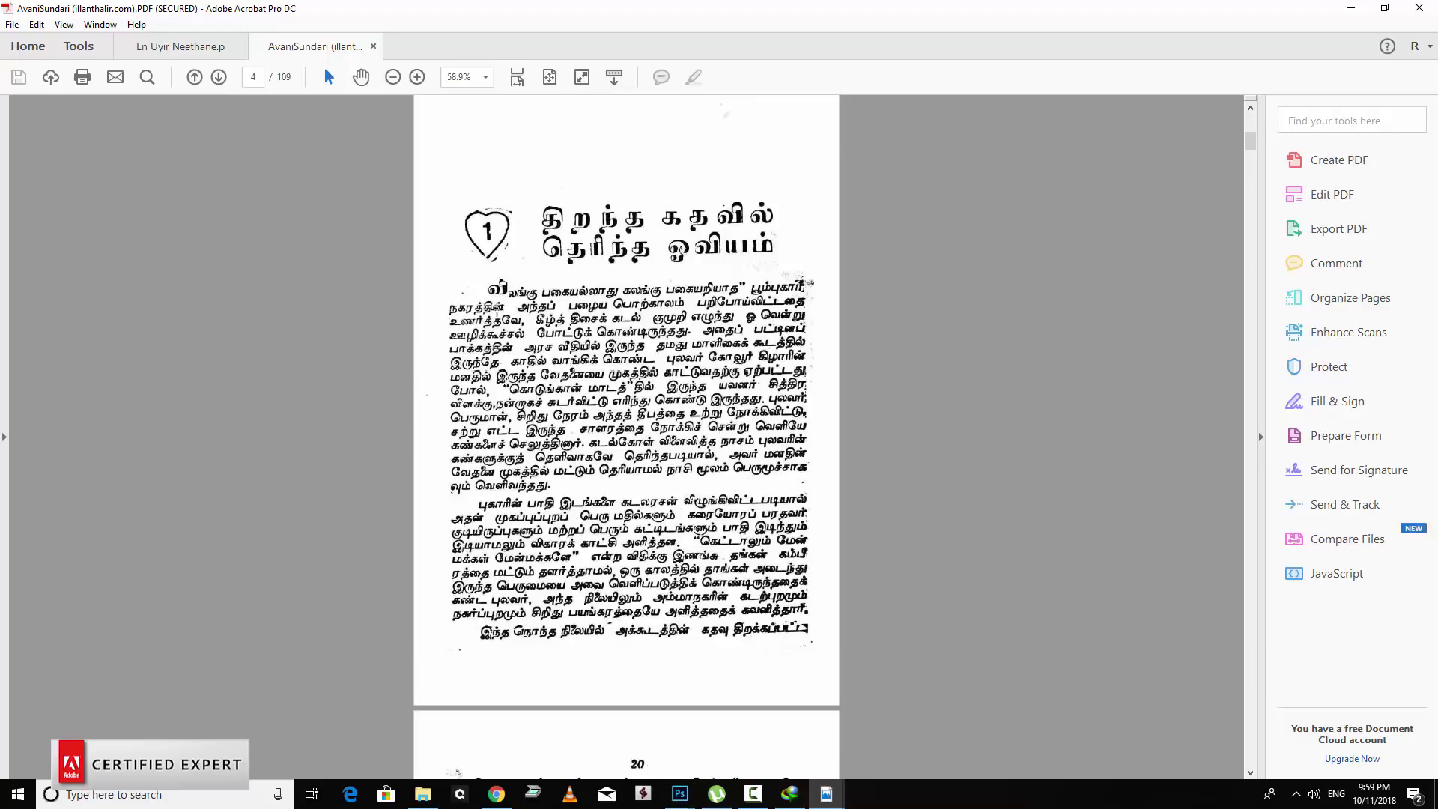
pyautogui.hotkey('ctrl', '+')
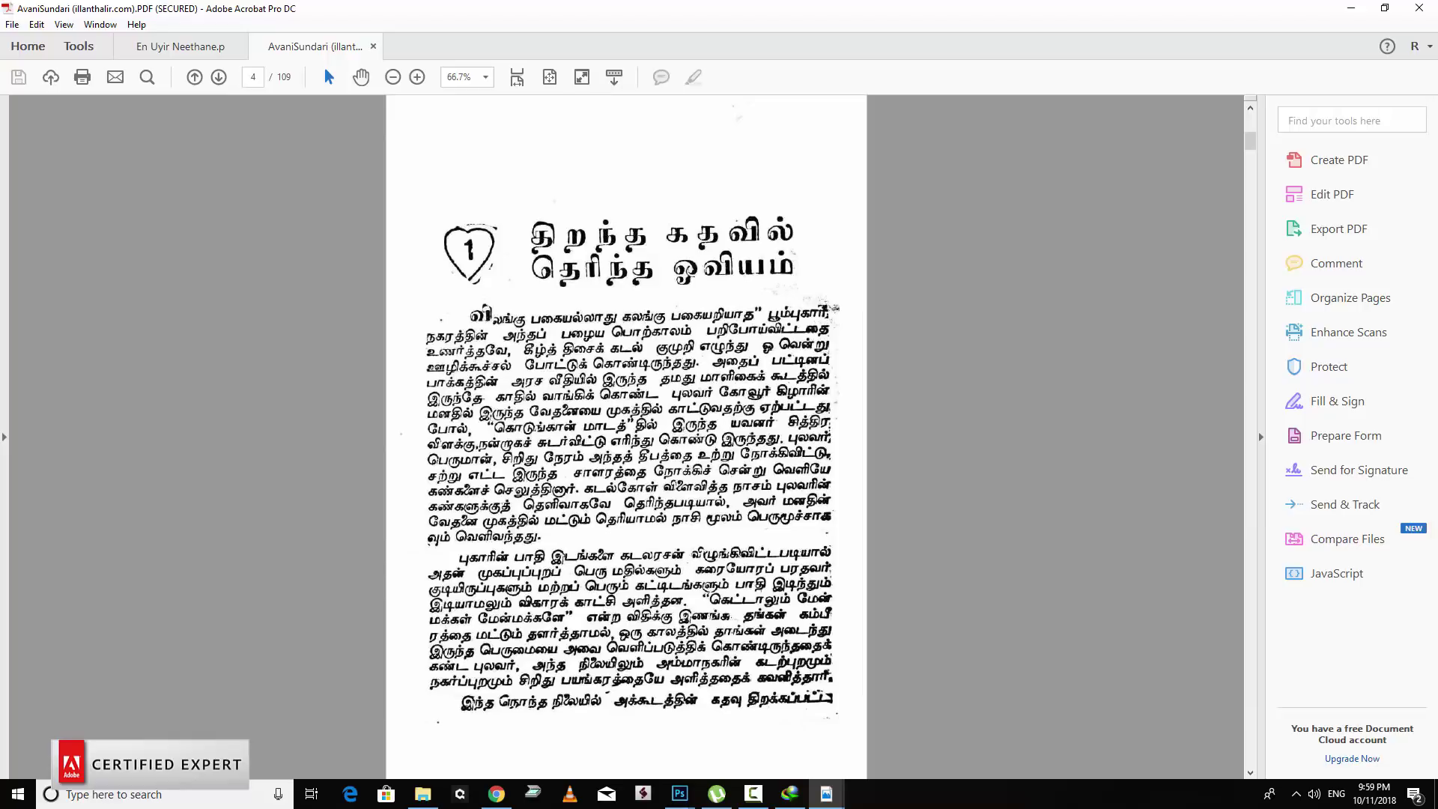
pyautogui.moveTo(679, 794)
pyautogui.click(777, 735)
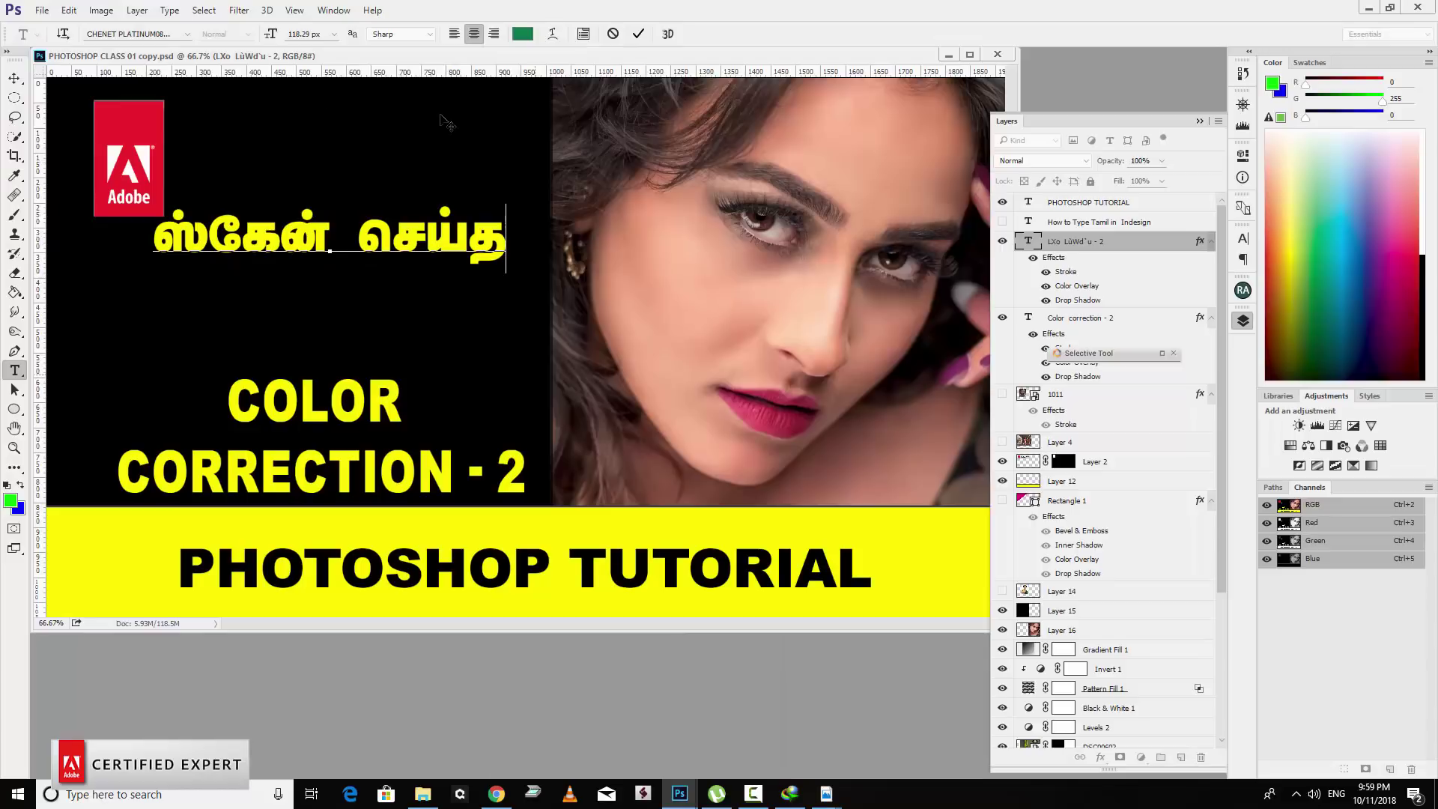
# Leave Photoshop's File menu, then bring Acrobat and the Drive PDF preview at page 3 forward.
pyautogui.click(43, 11)
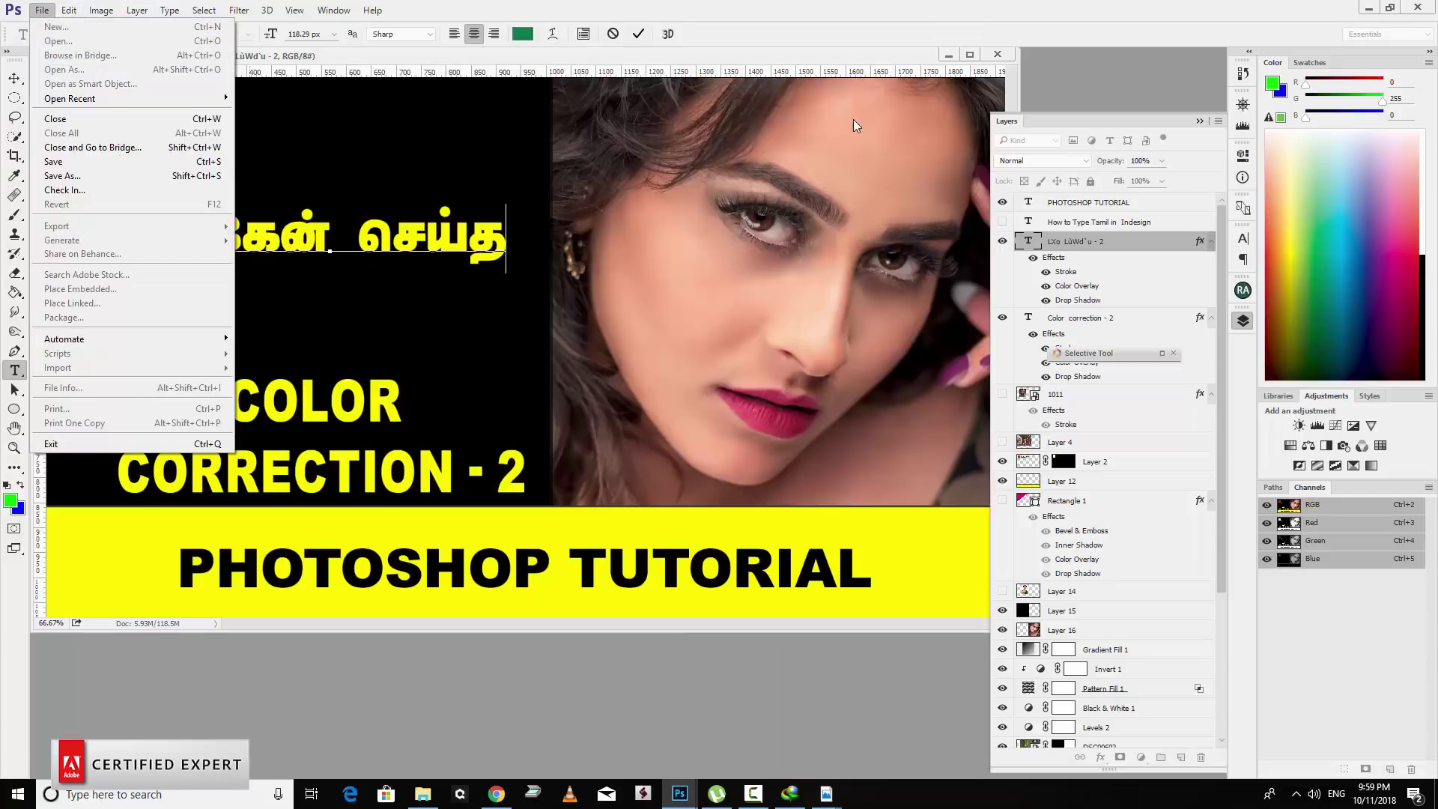
pyautogui.press('Escape')
pyautogui.click(43, 10)
pyautogui.press('Escape')
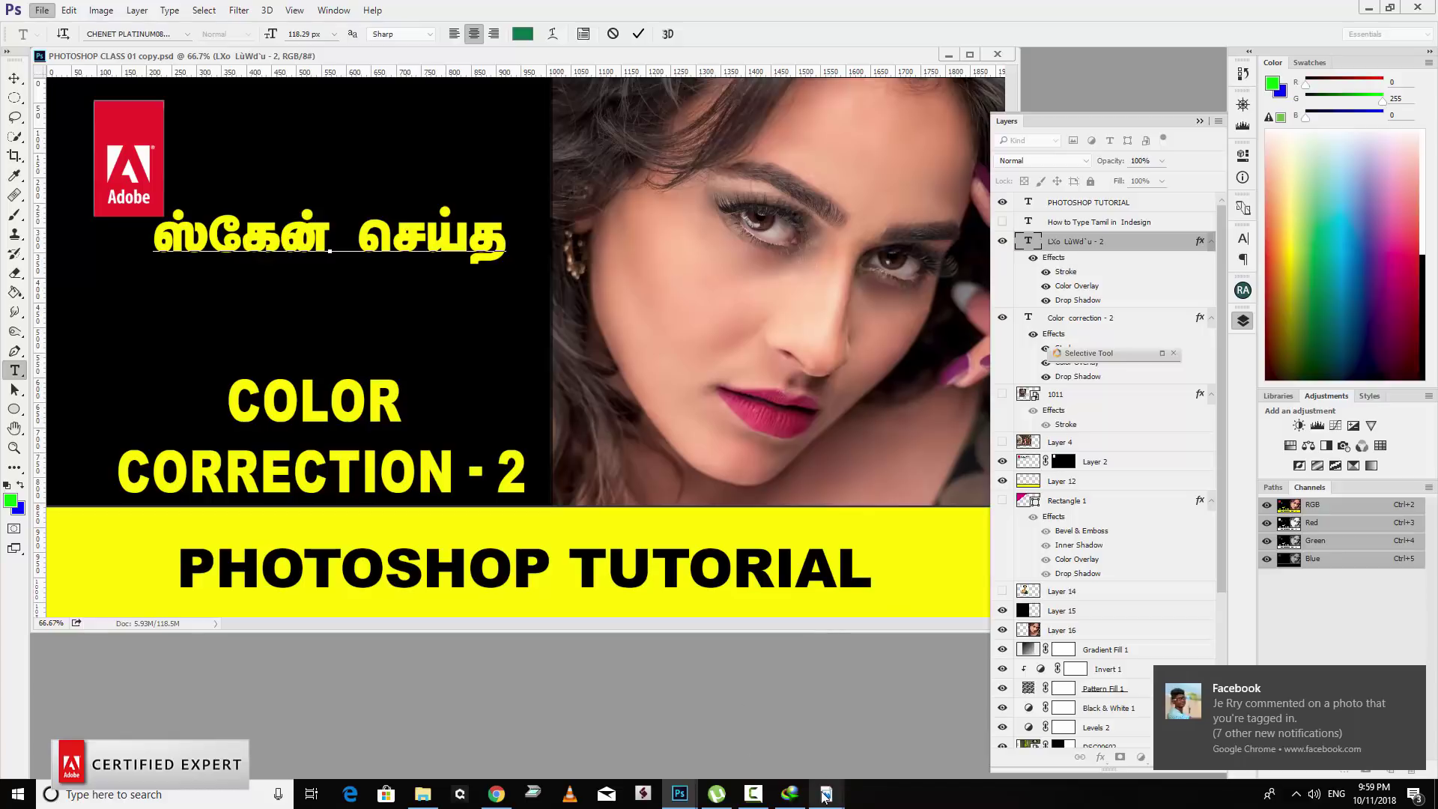
pyautogui.moveTo(825, 794)
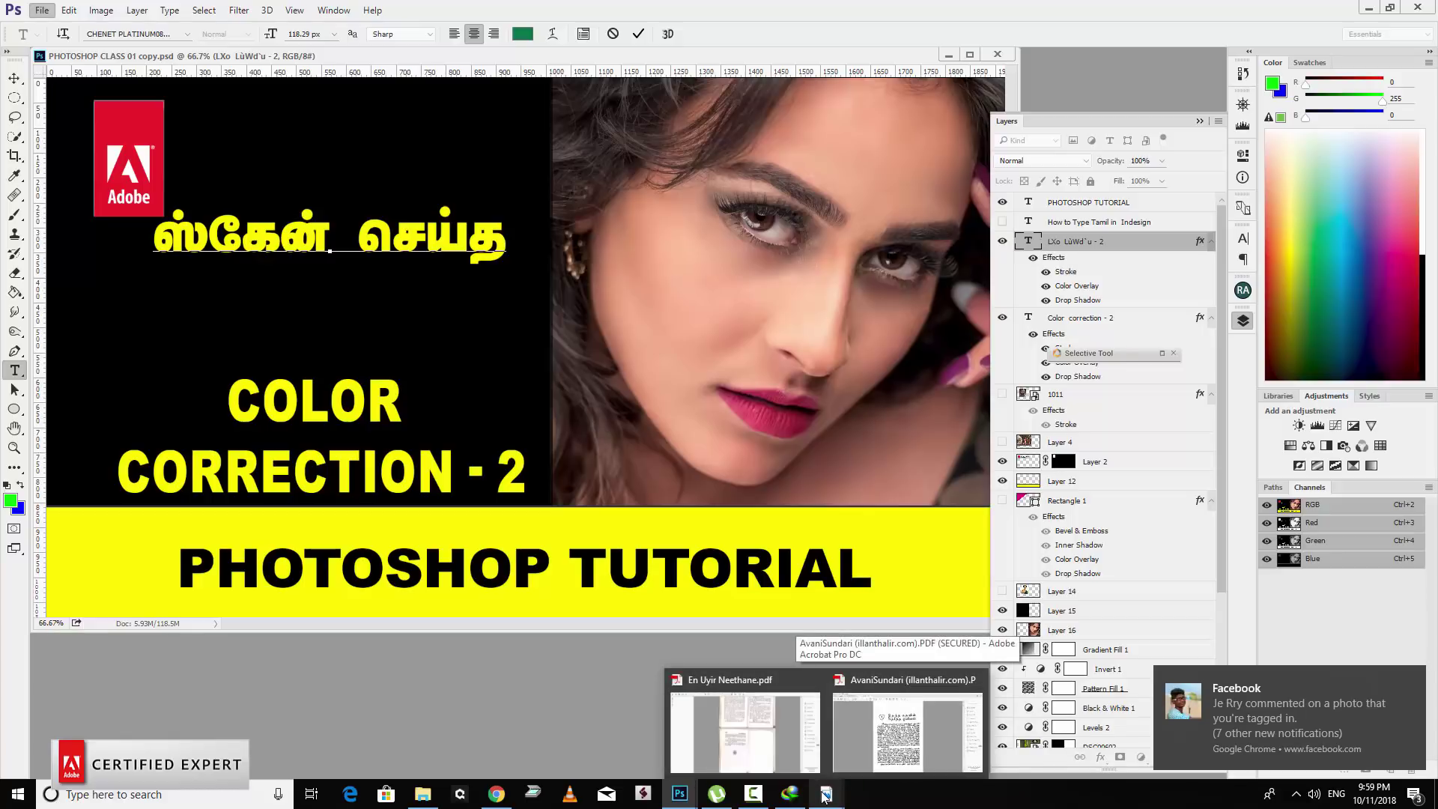
pyautogui.click(895, 739)
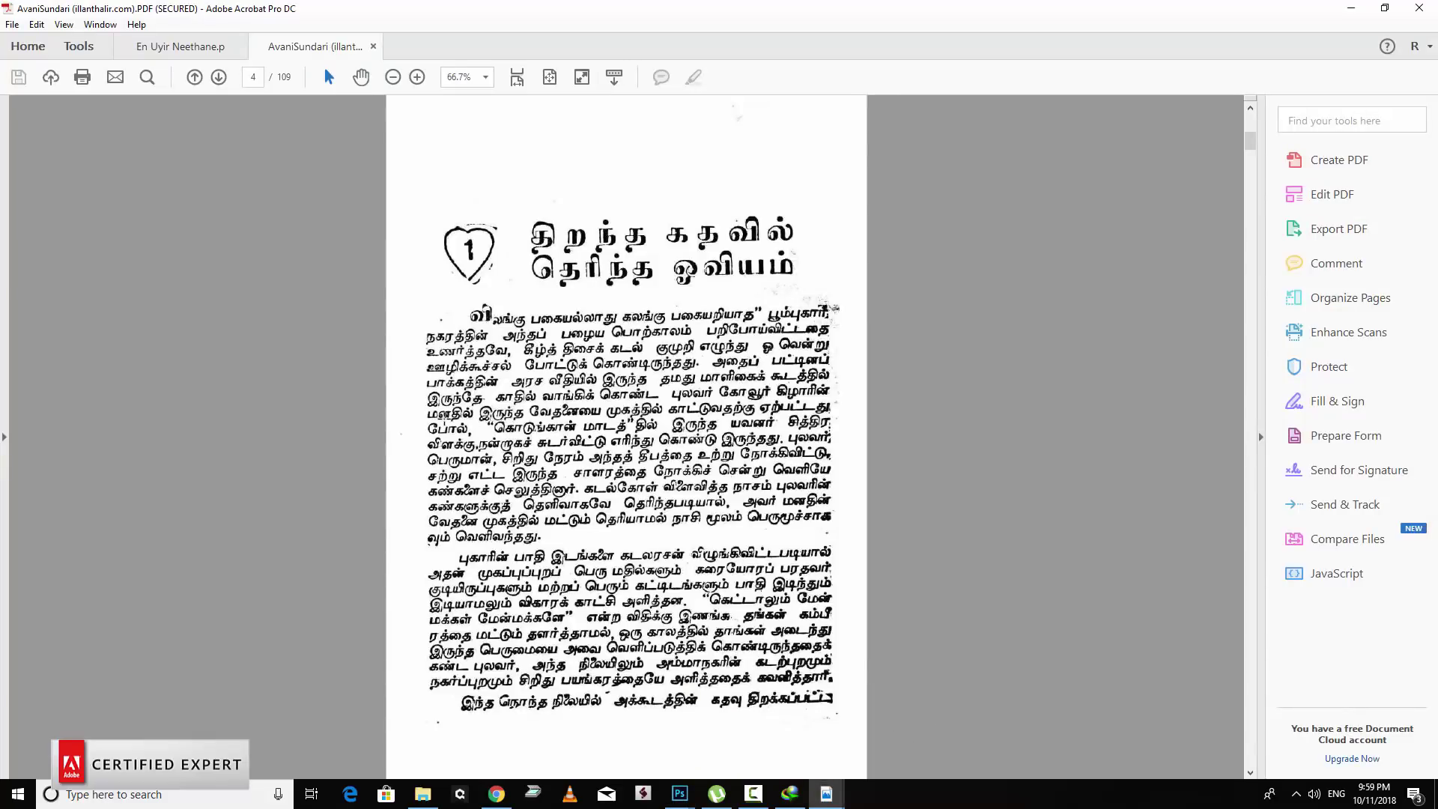
pyautogui.click(496, 794)
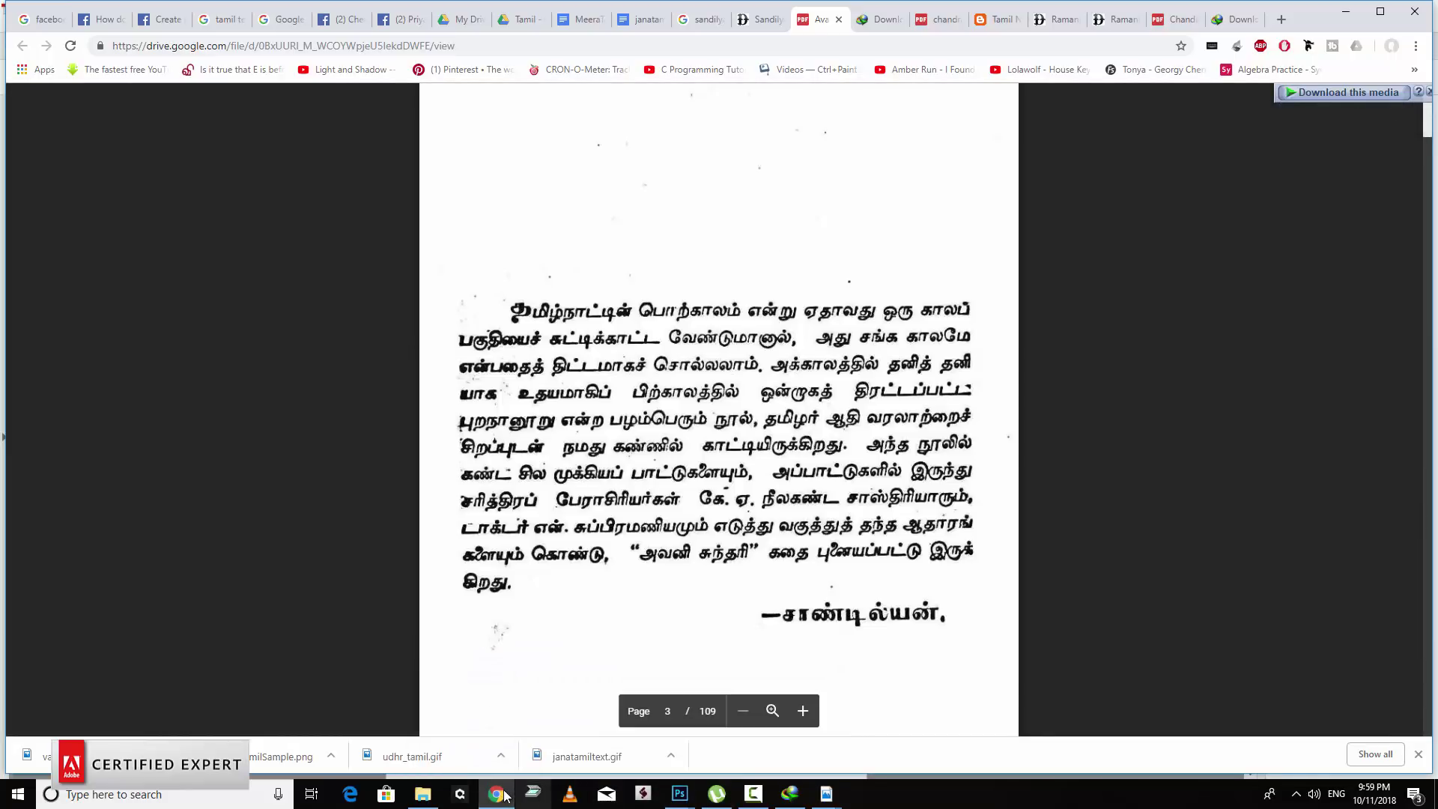
pyautogui.moveTo(679, 794)
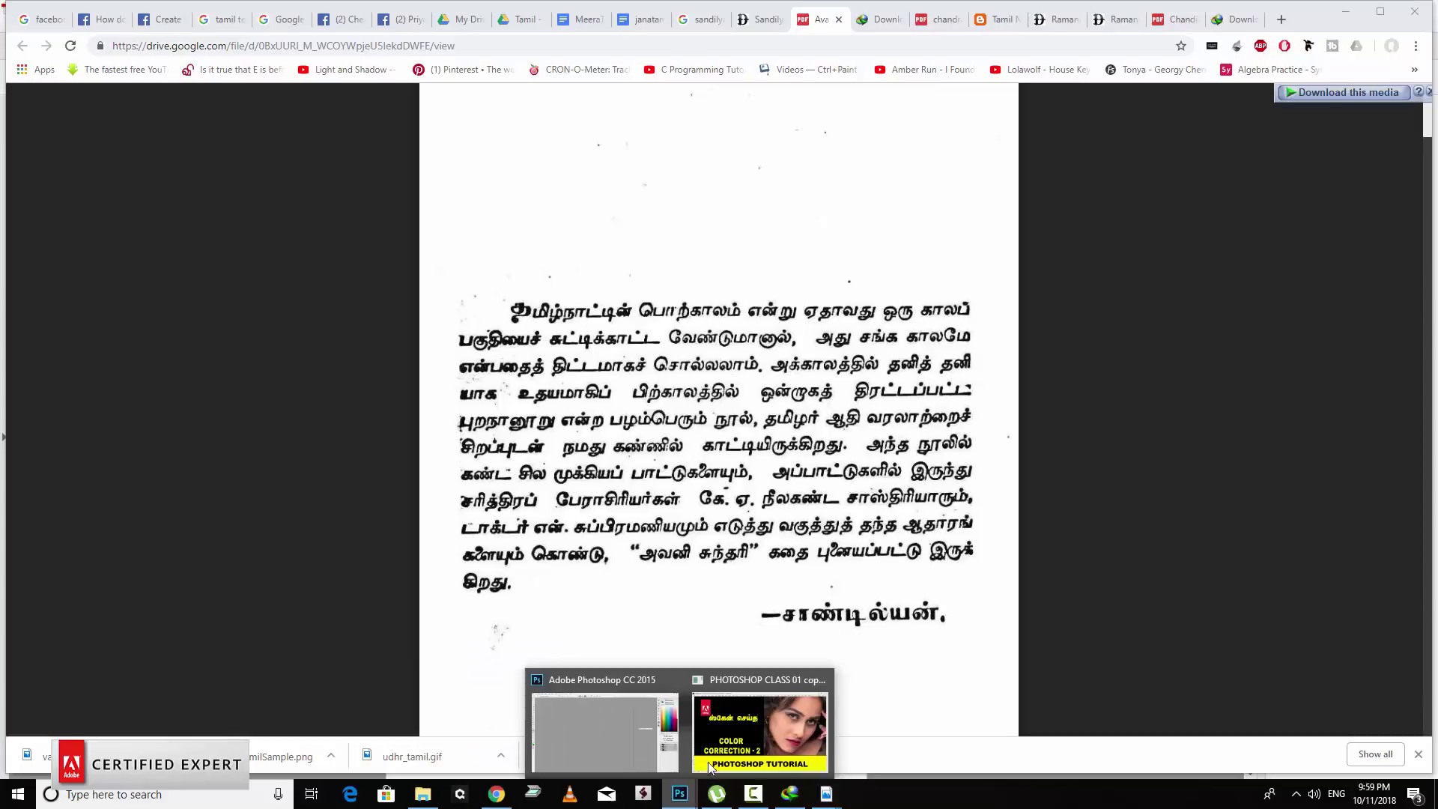
# Return to Photoshop and start a new document with File > New.
pyautogui.click(588, 721)
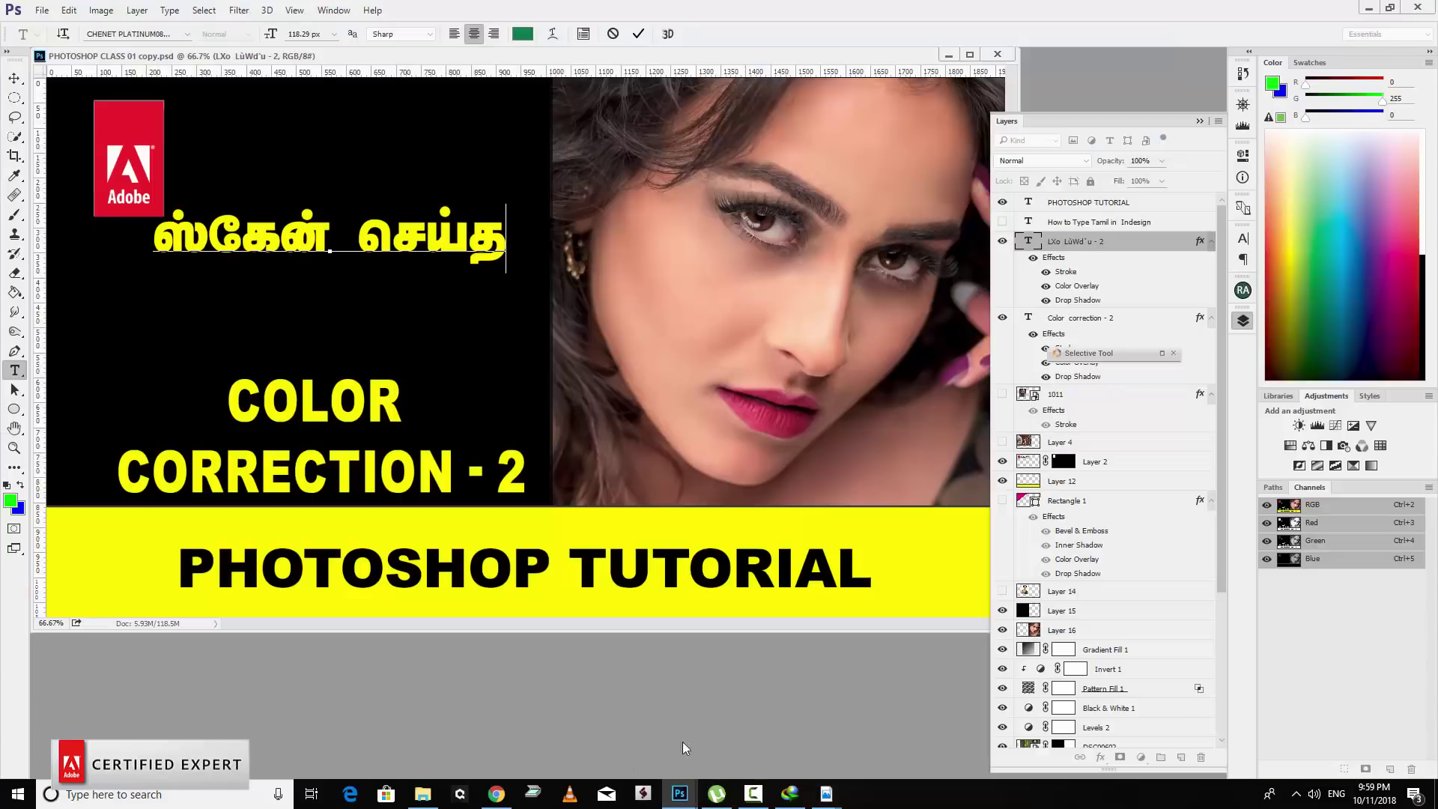
pyautogui.click(42, 12)
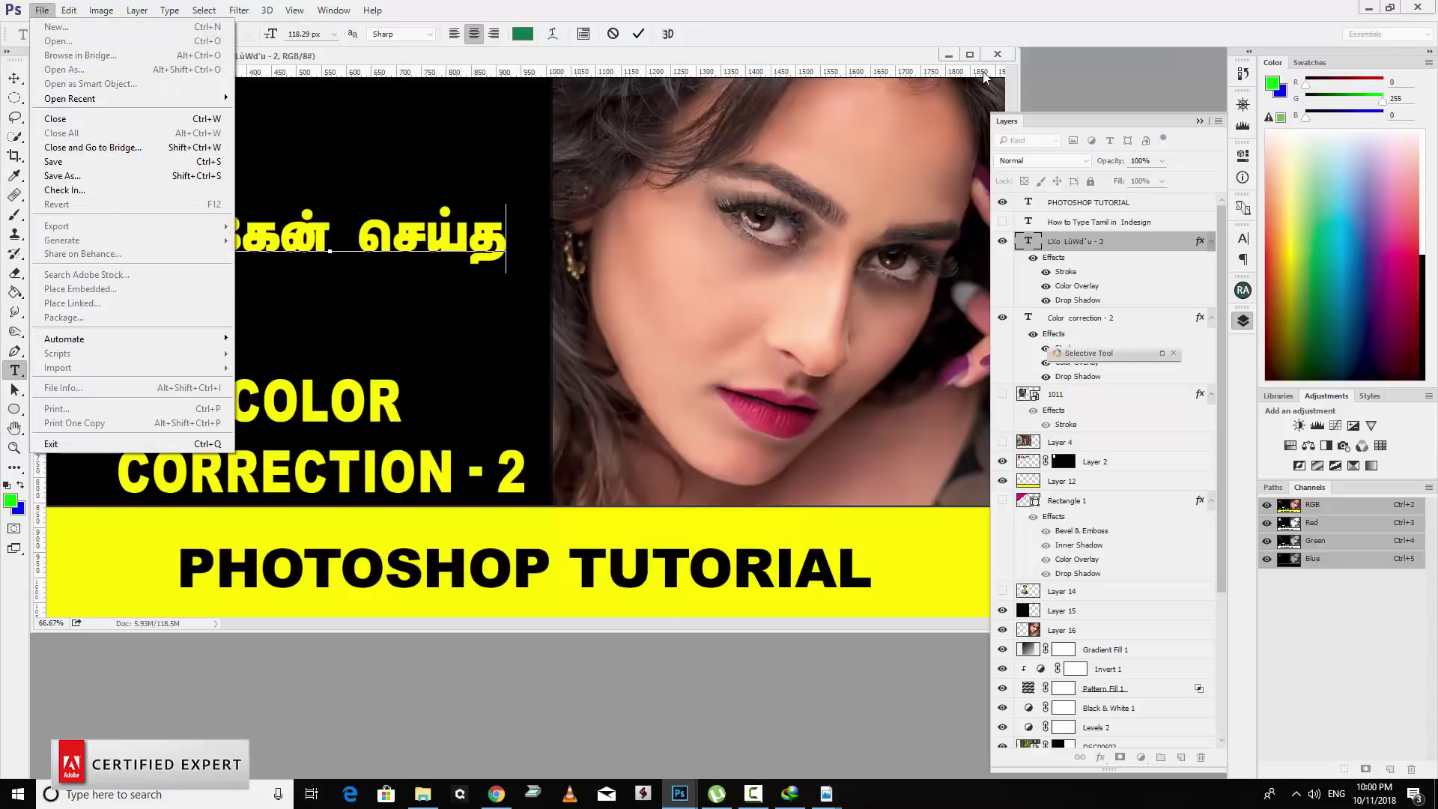
pyautogui.click(1006, 60)
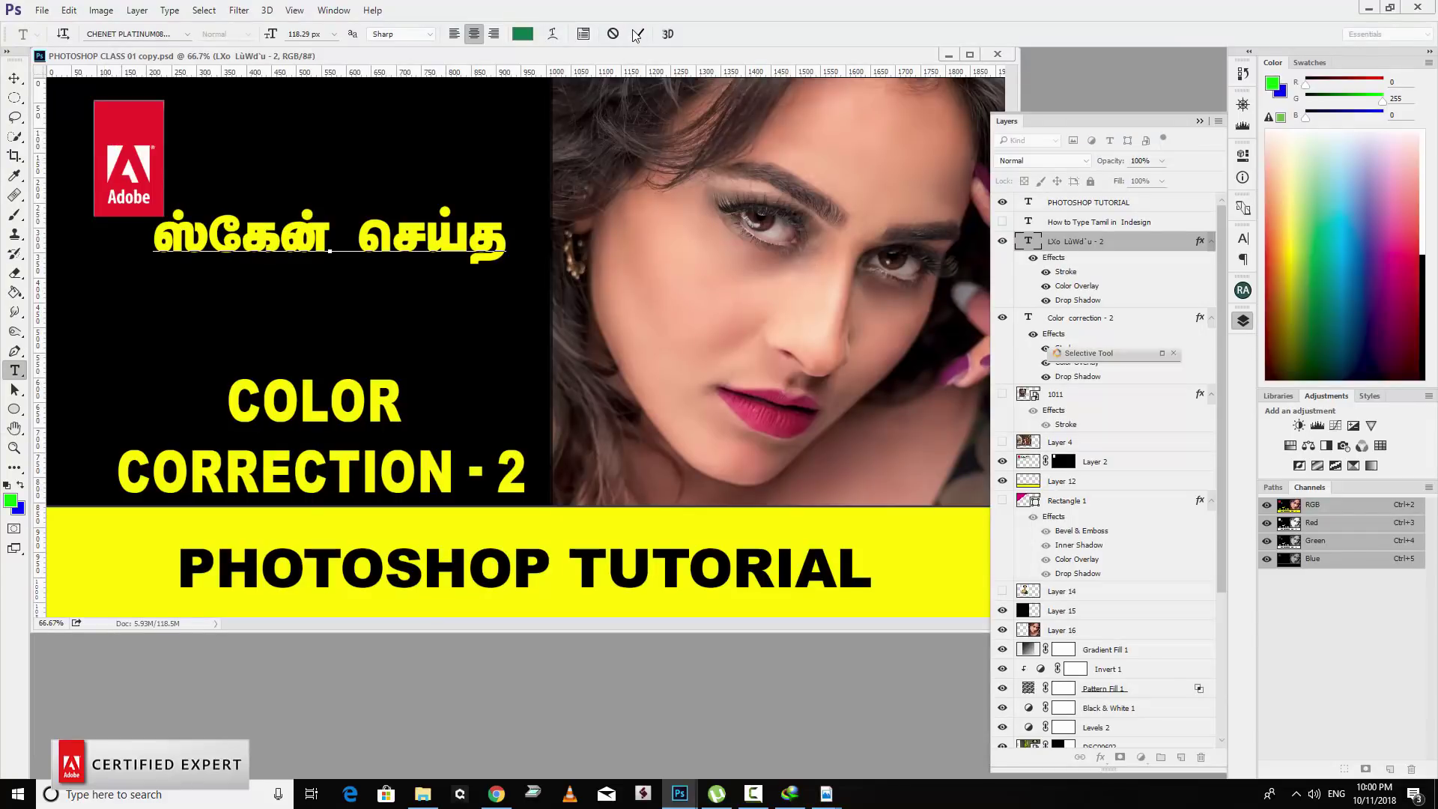
pyautogui.click(42, 10)
pyautogui.click(53, 23)
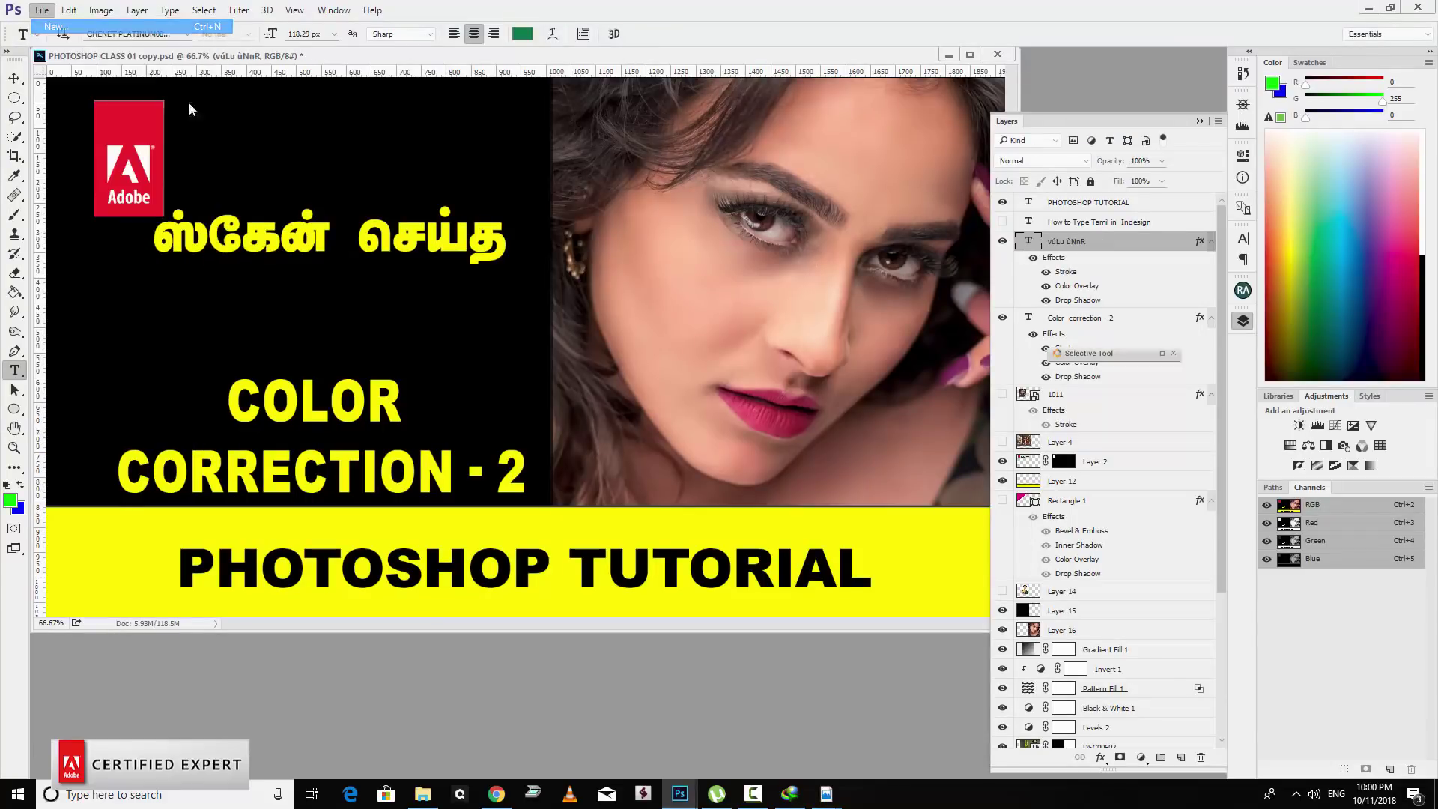
# Create the blank Untitled-1, paste the novel page screenshot, and crop to the chapter 1 page.
pyautogui.click(849, 195)
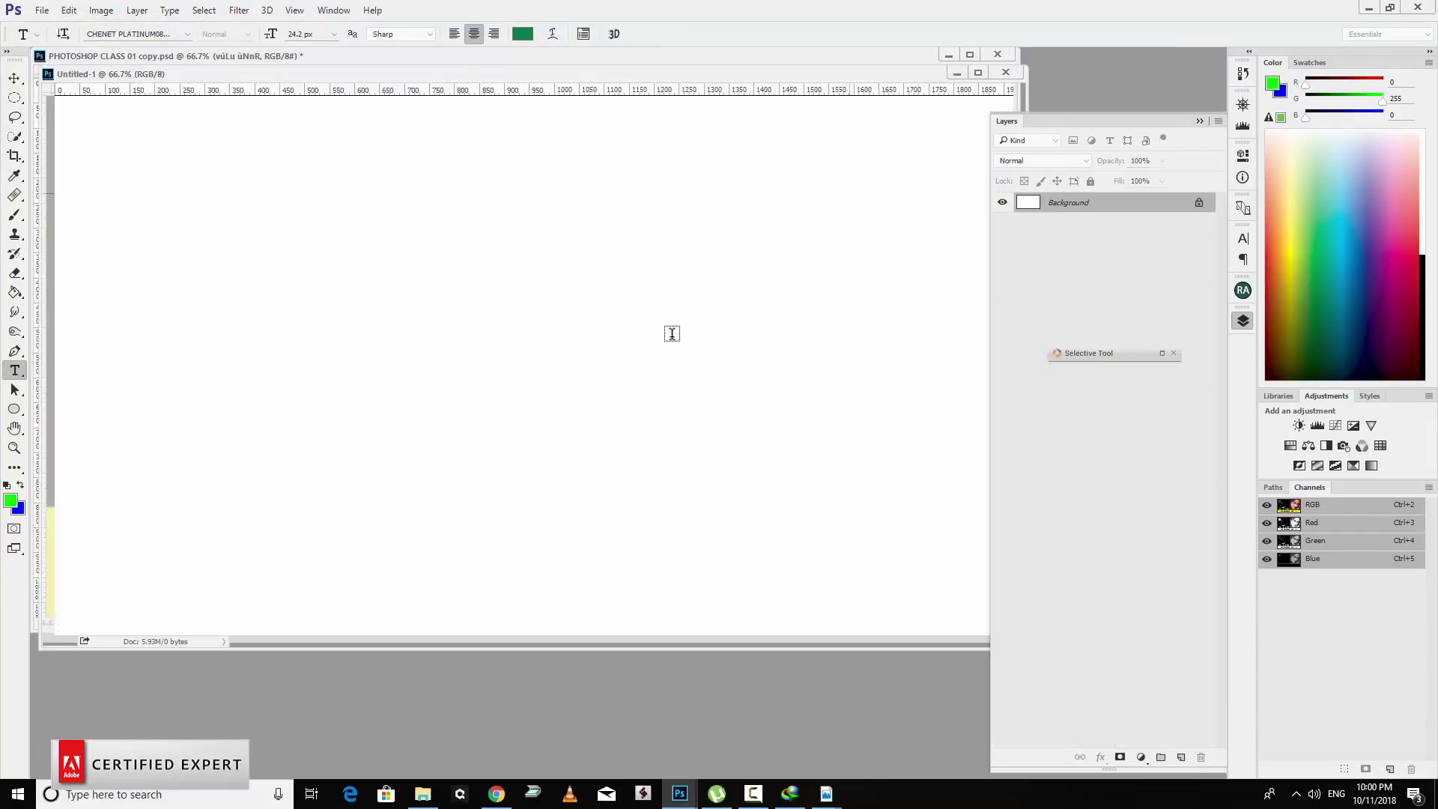
pyautogui.hotkey('ctrl', 'v')
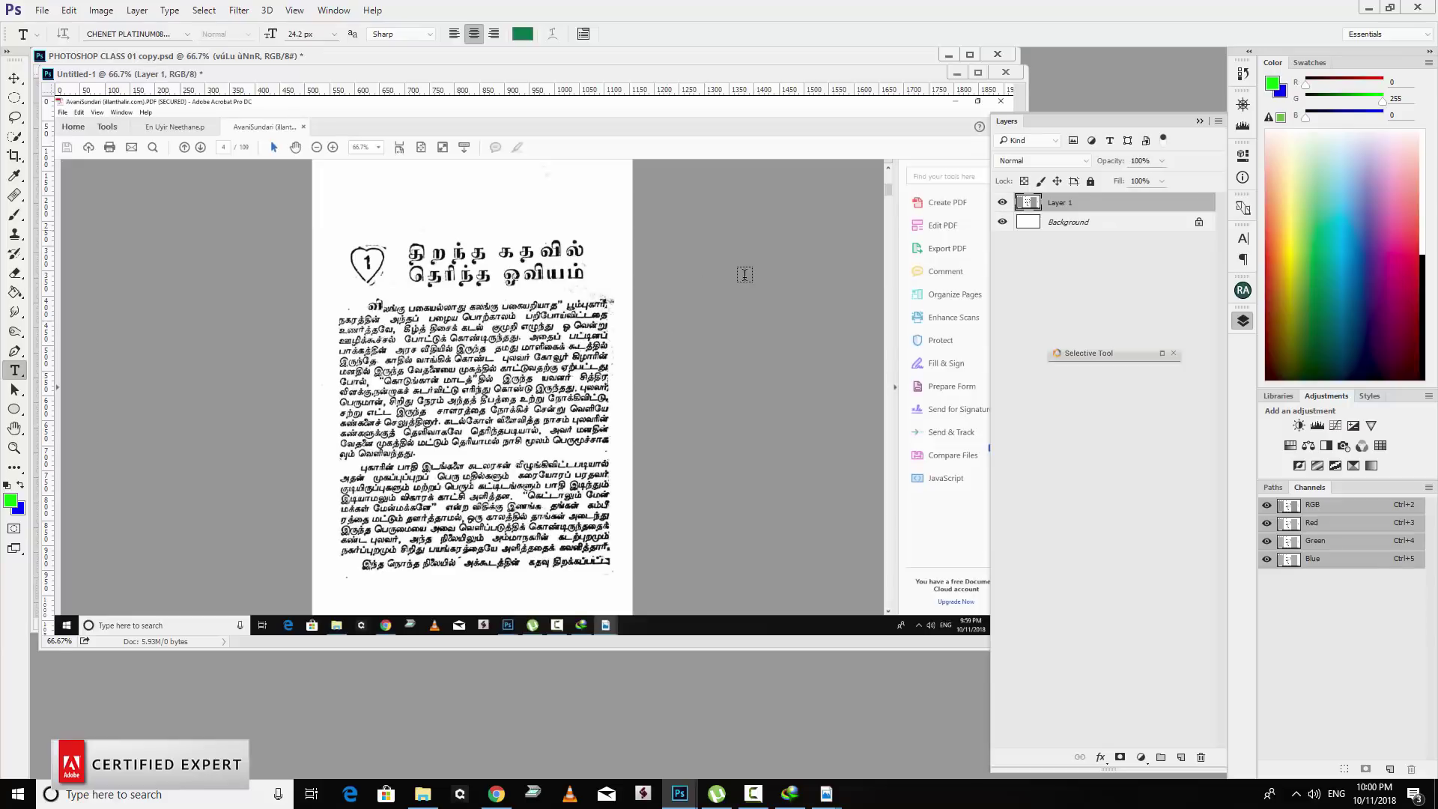
pyautogui.press('c')
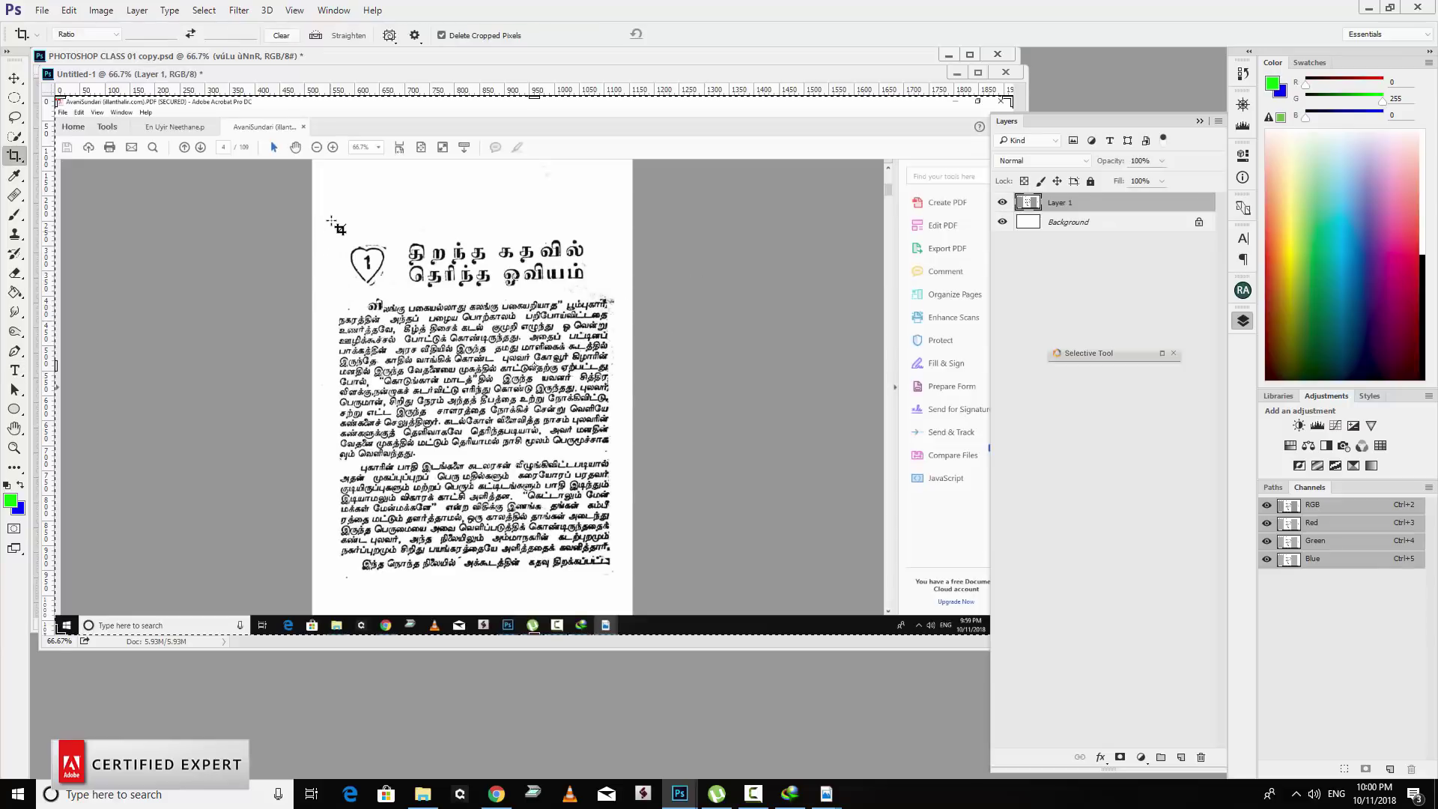
pyautogui.moveTo(332, 221); pyautogui.dragTo(621, 583)
pyautogui.press('Return')
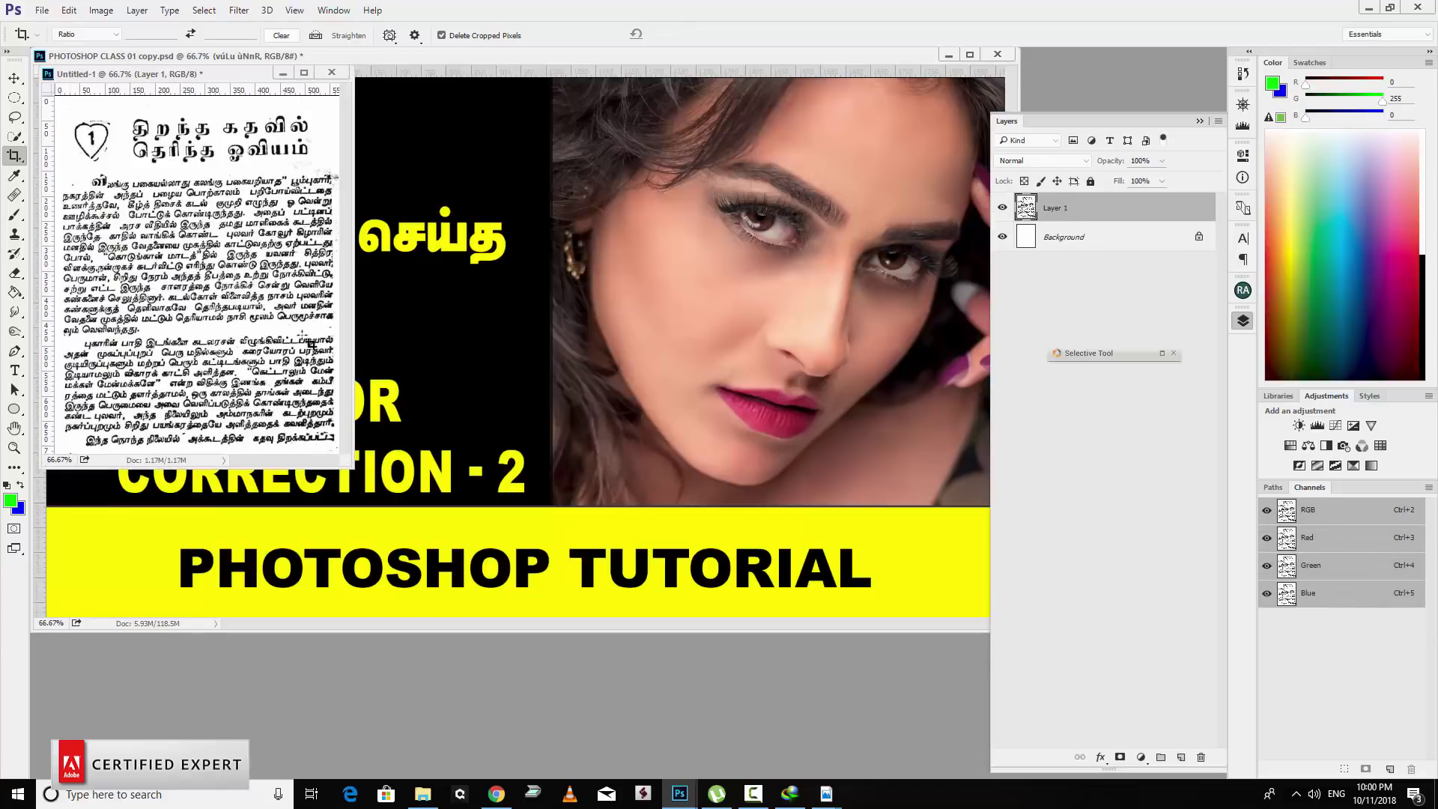
pyautogui.hotkey('ctrl', 'shift', 's')
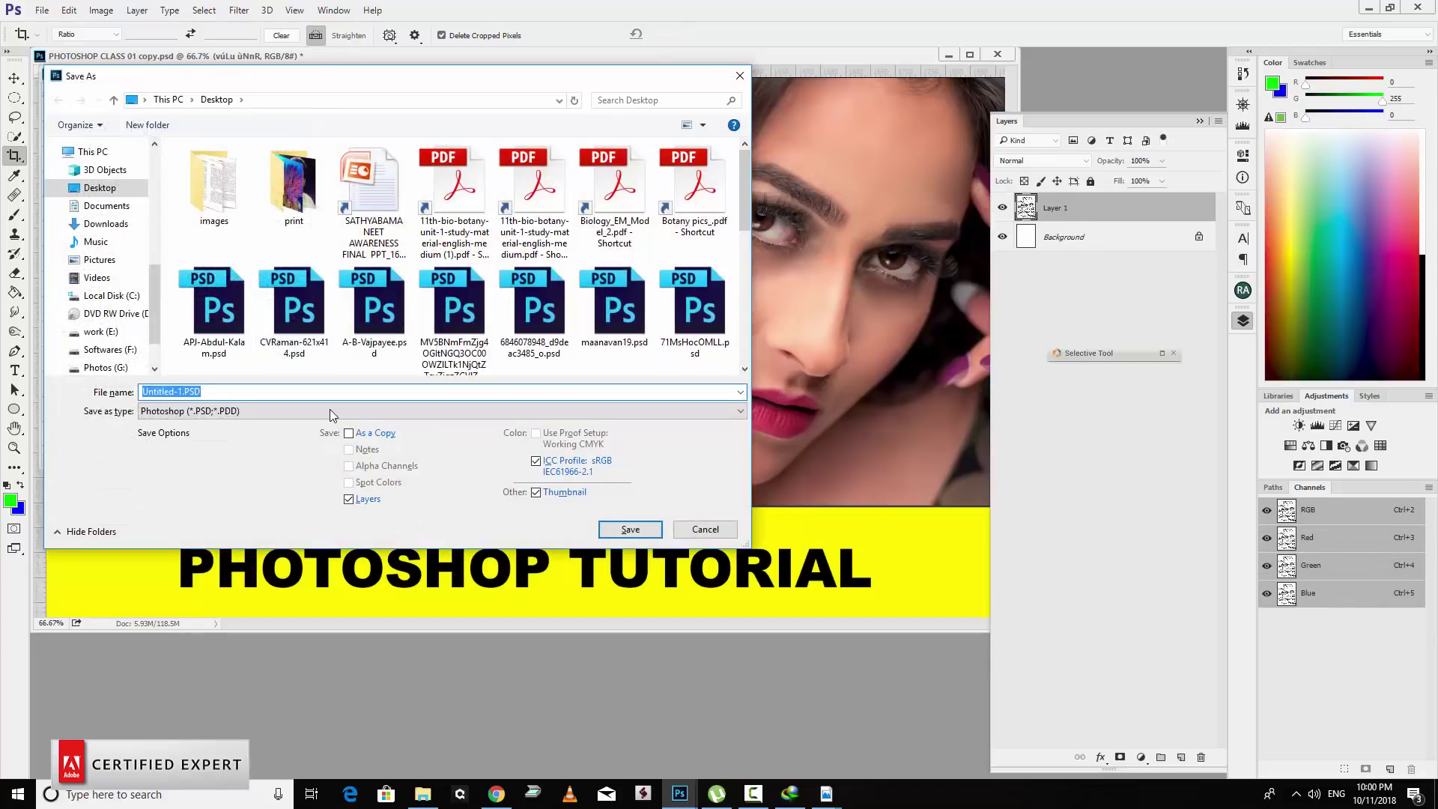
# Save the cropped page as JPEG 'page1' in Desktop\images at Maximum quality.
pyautogui.click(326, 411)
pyautogui.click(177, 527)
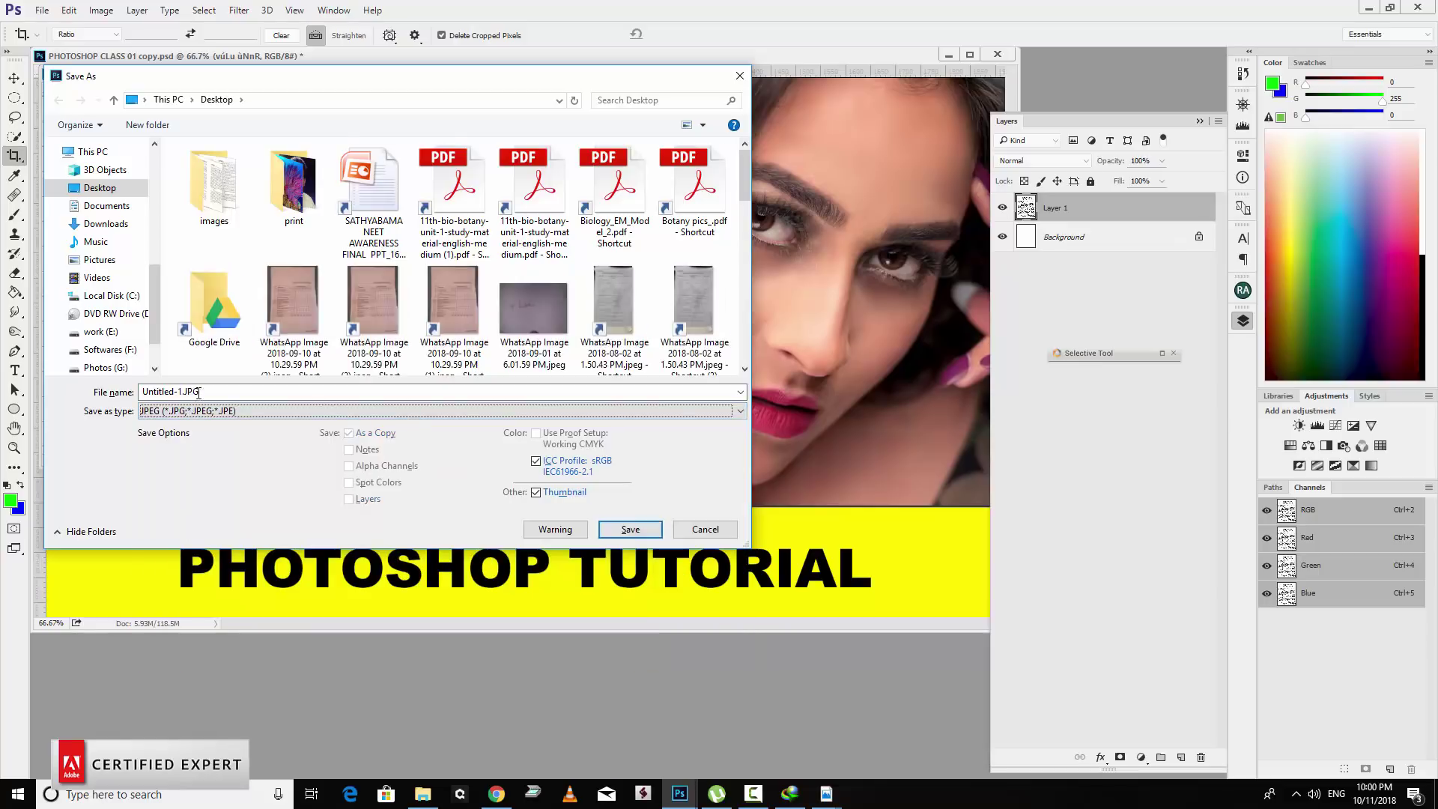
pyautogui.write('page1')
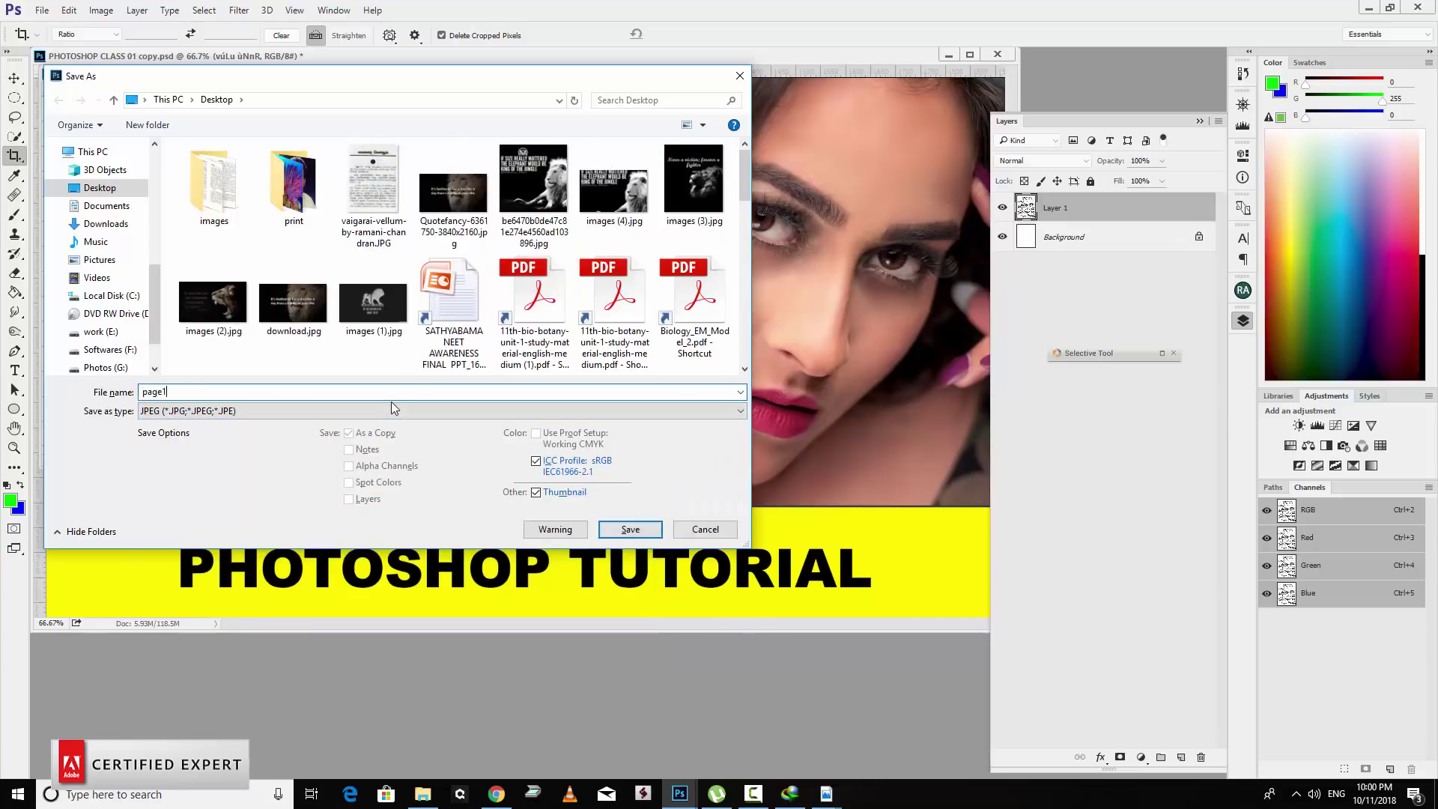
pyautogui.doubleClick(214, 195)
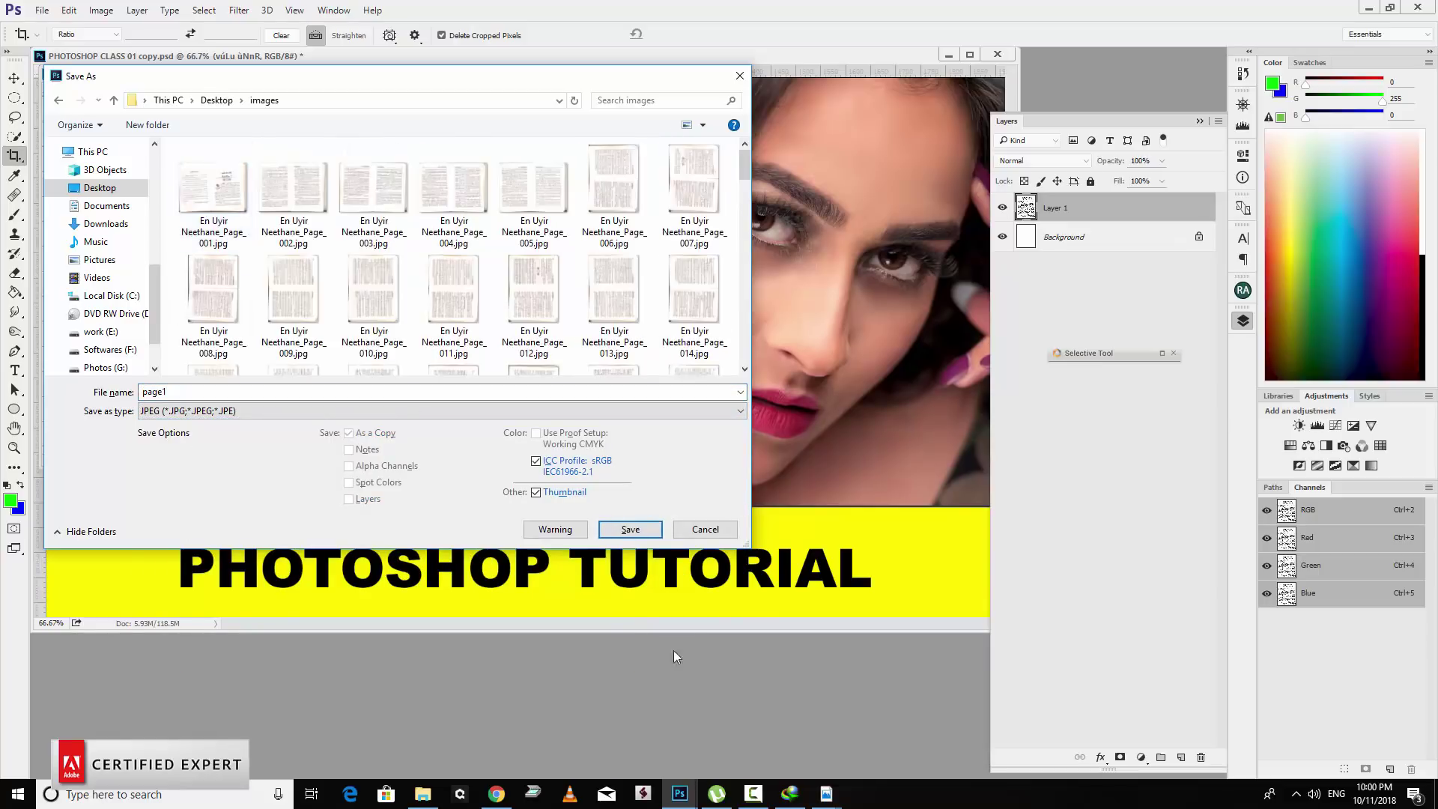
pyautogui.click(630, 529)
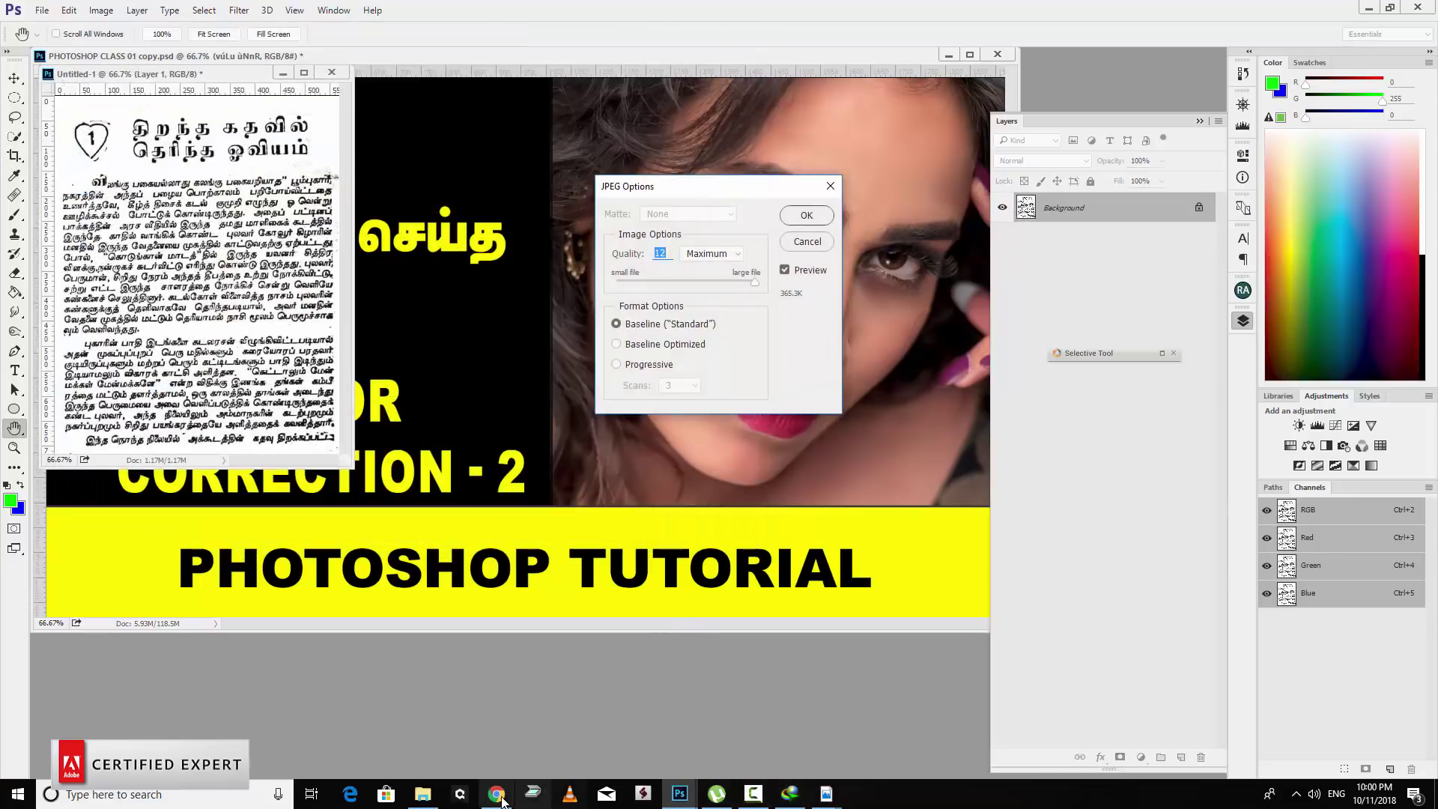
pyautogui.click(805, 216)
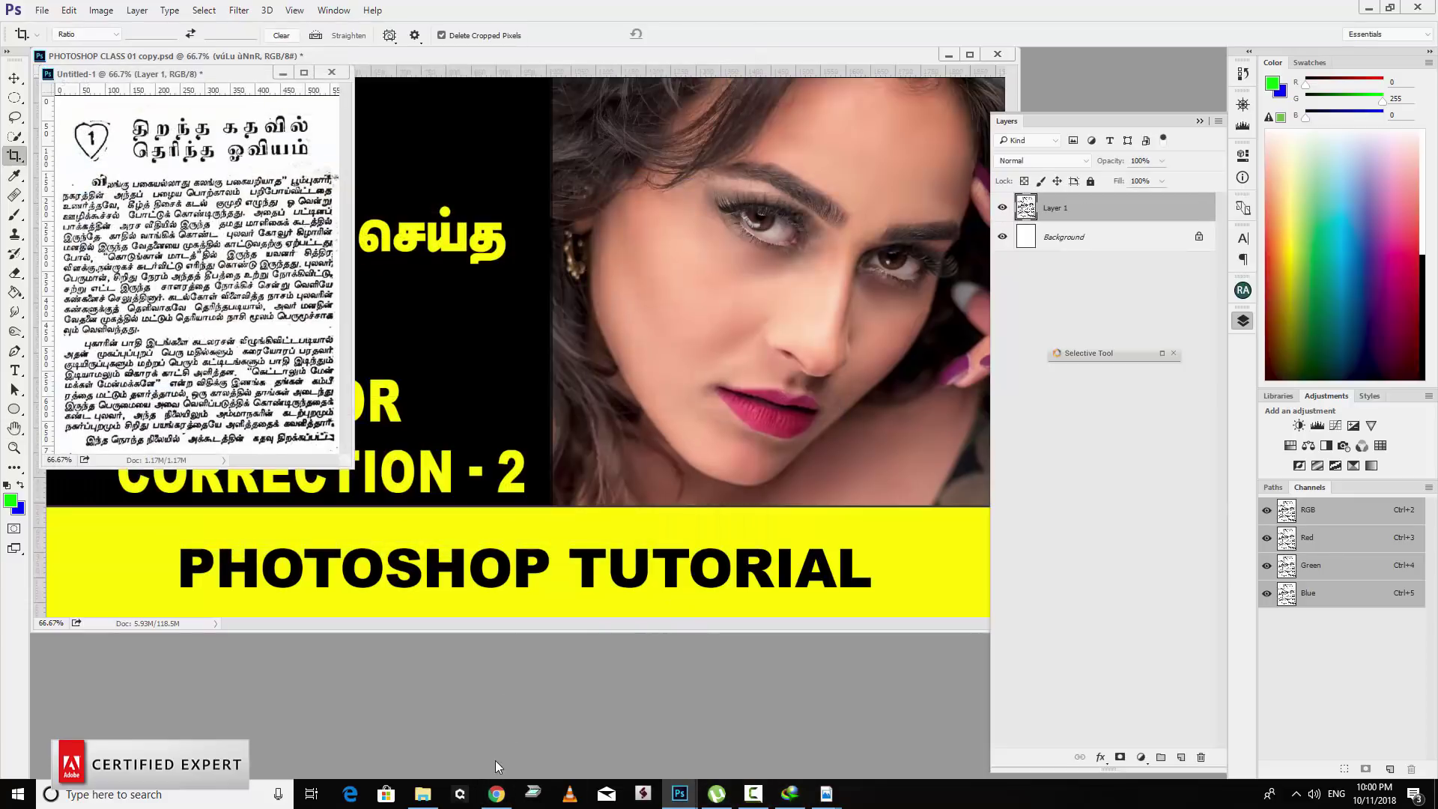
pyautogui.click(422, 794)
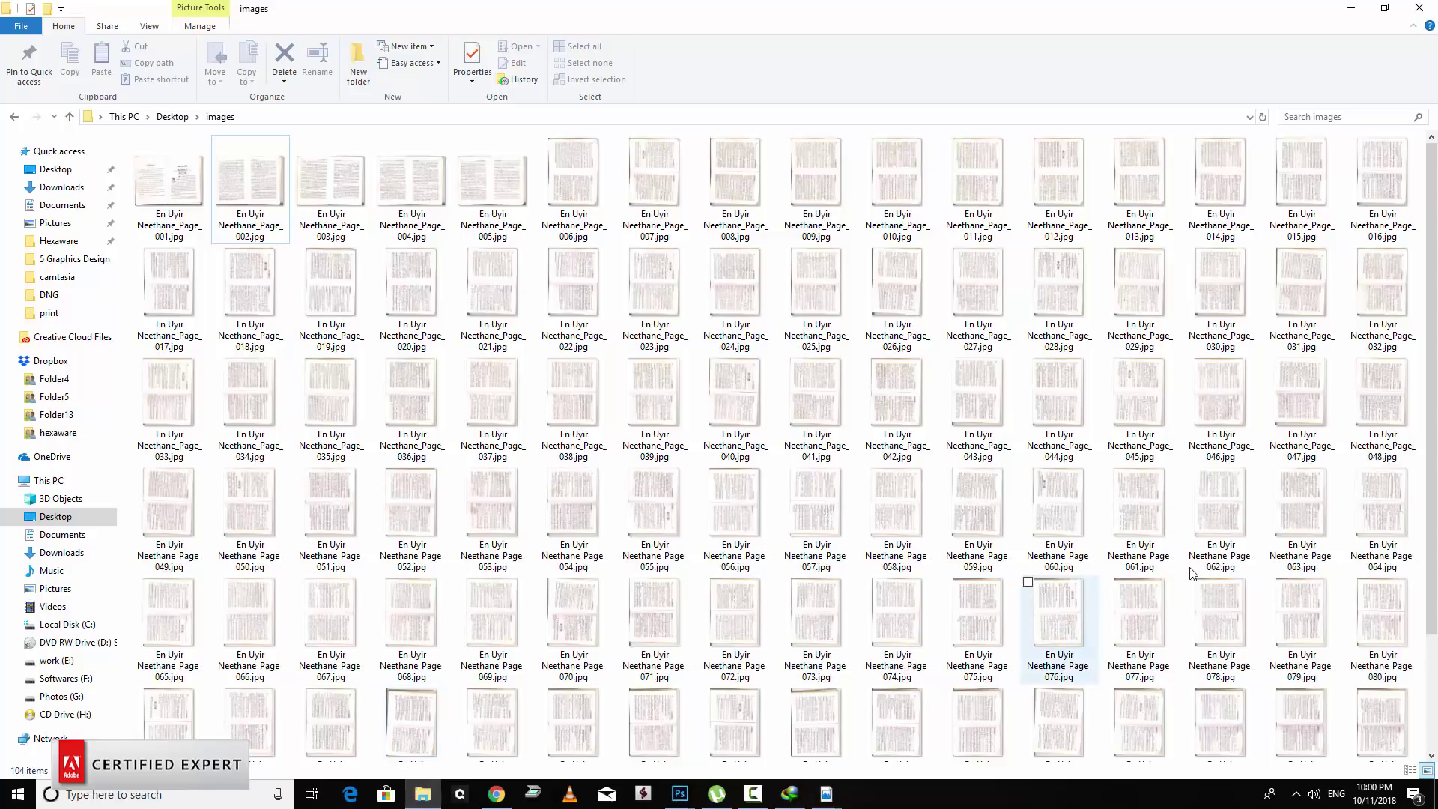
# Select page1.JPG at the end of the images folder and drag it onto Chrome.
pyautogui.click(416, 389)
pyautogui.press('End')
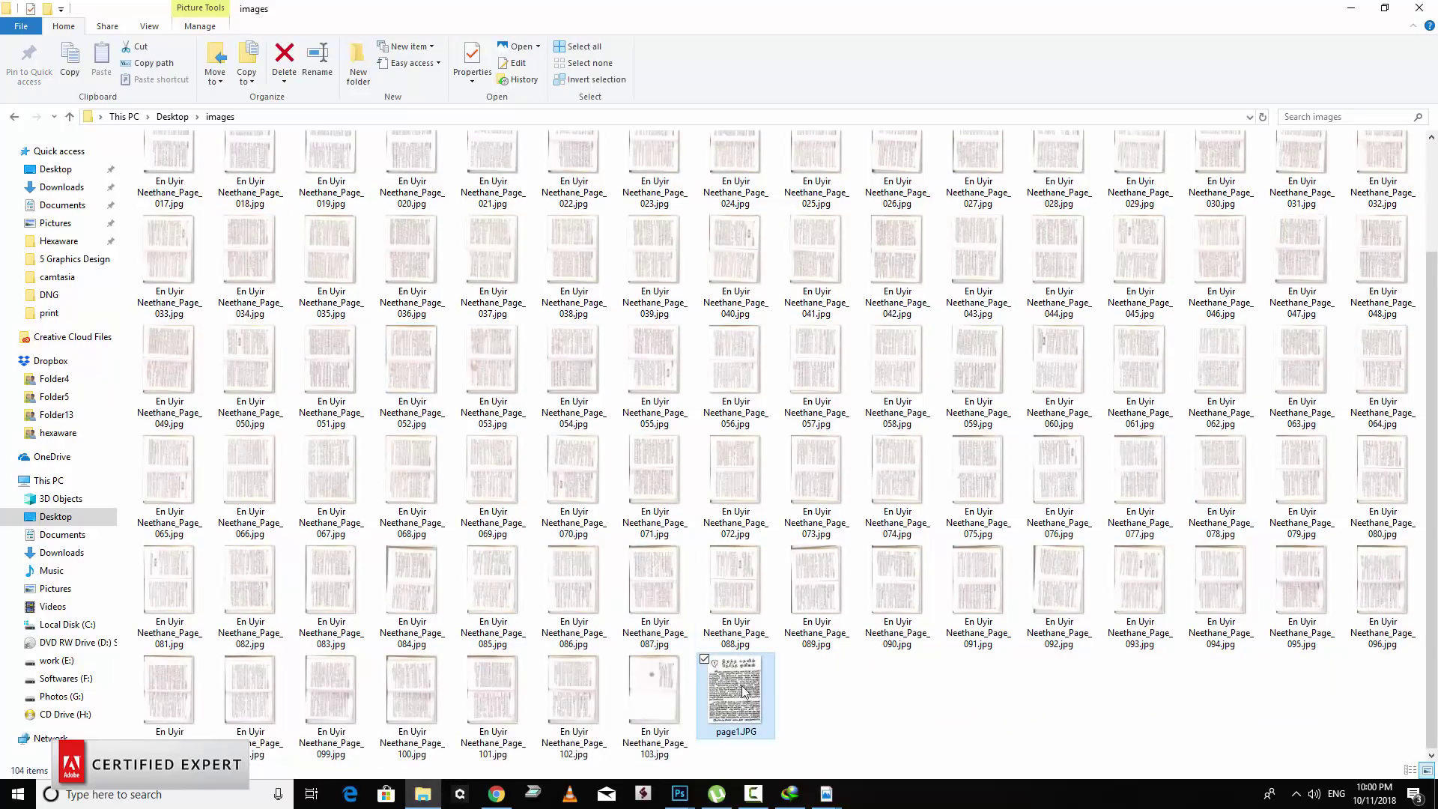
pyautogui.moveTo(755, 695)
pyautogui.mouseDown()
pyautogui.moveTo(512, 804)
pyautogui.moveTo(544, 43)
pyautogui.mouseUp()
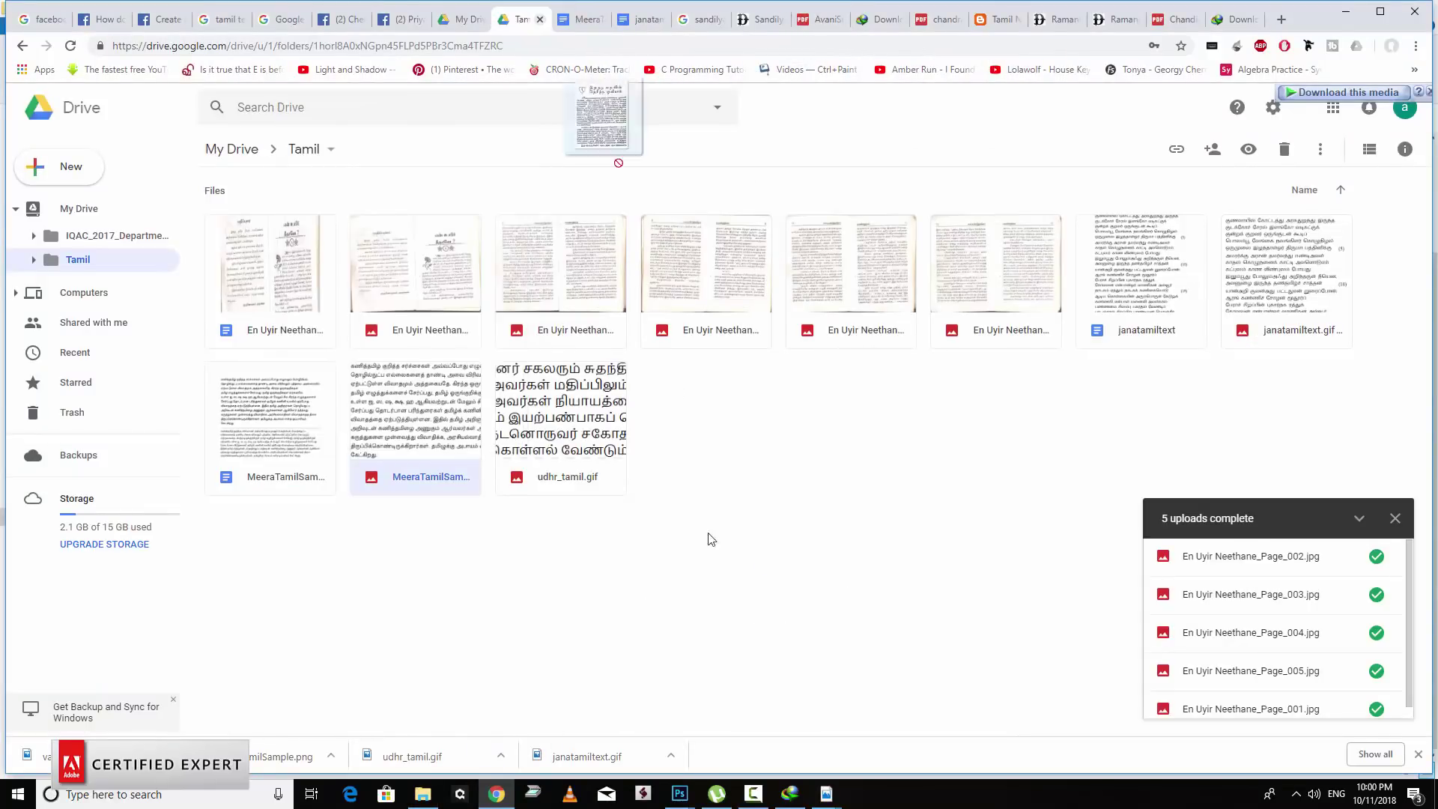
# Drop page1.JPG into Drive's Tamil folder and preview it to check the scanned page.
pyautogui.moveTo(543, 43); pyautogui.dragTo(795, 536)
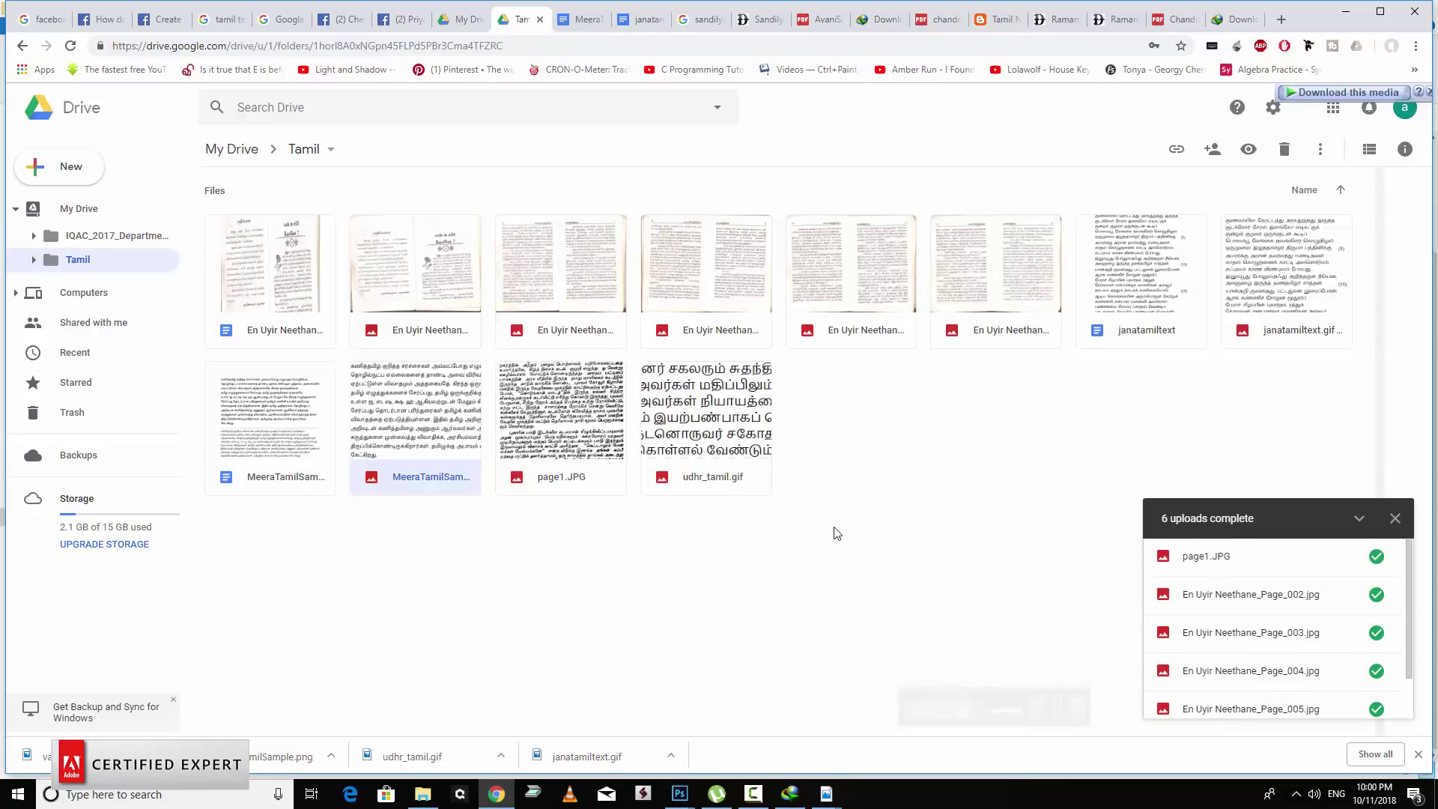
pyautogui.click(557, 442)
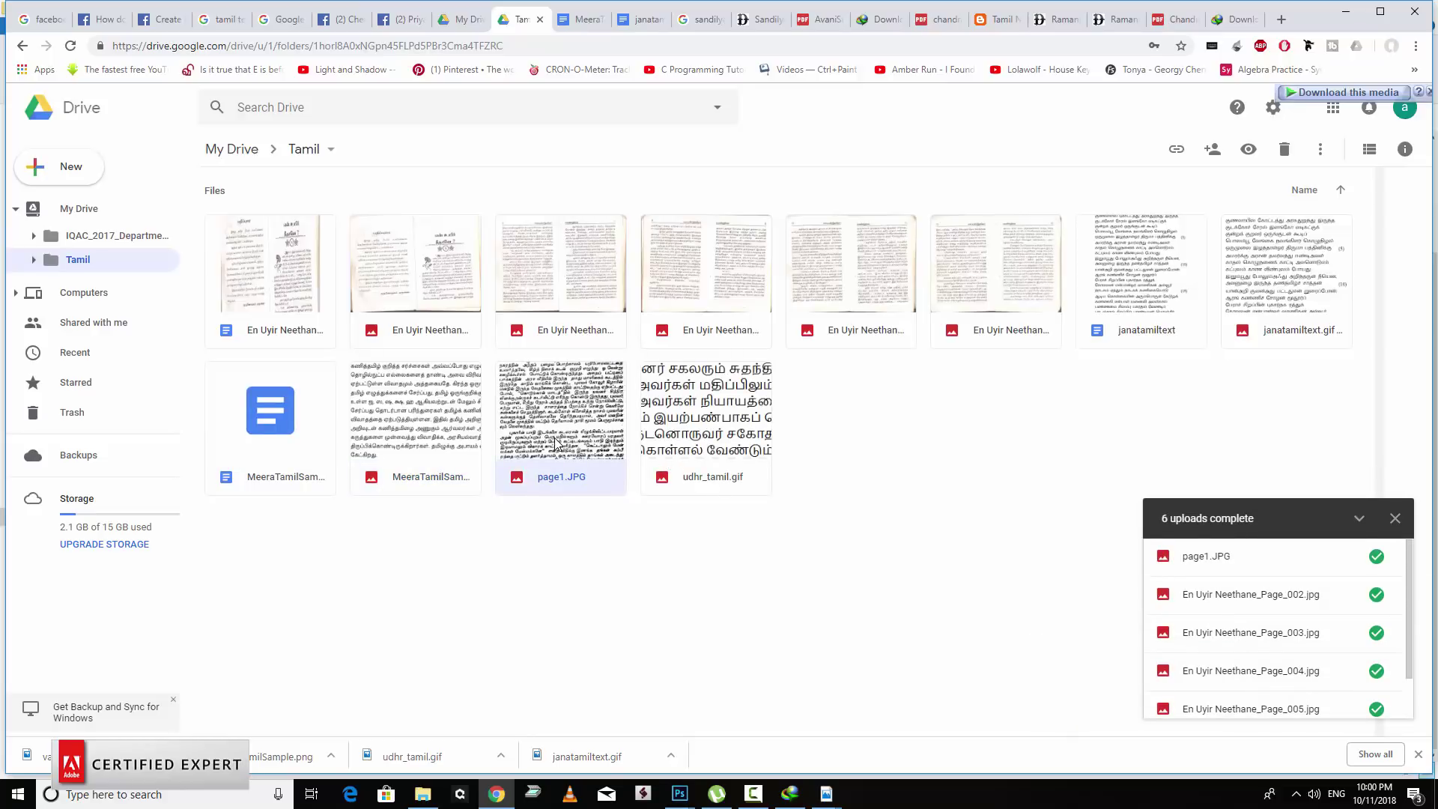
pyautogui.doubleClick(555, 440)
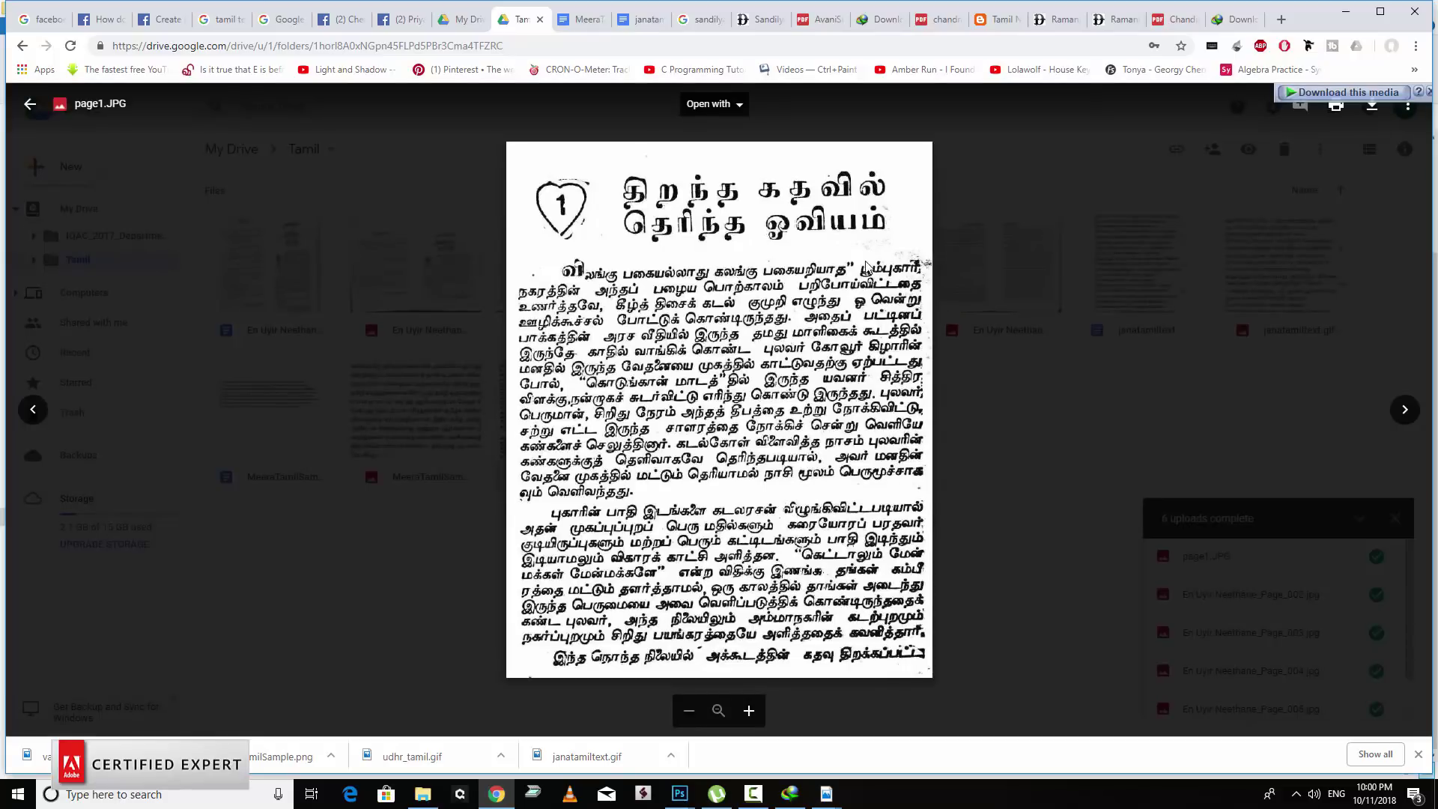
pyautogui.press('Escape')
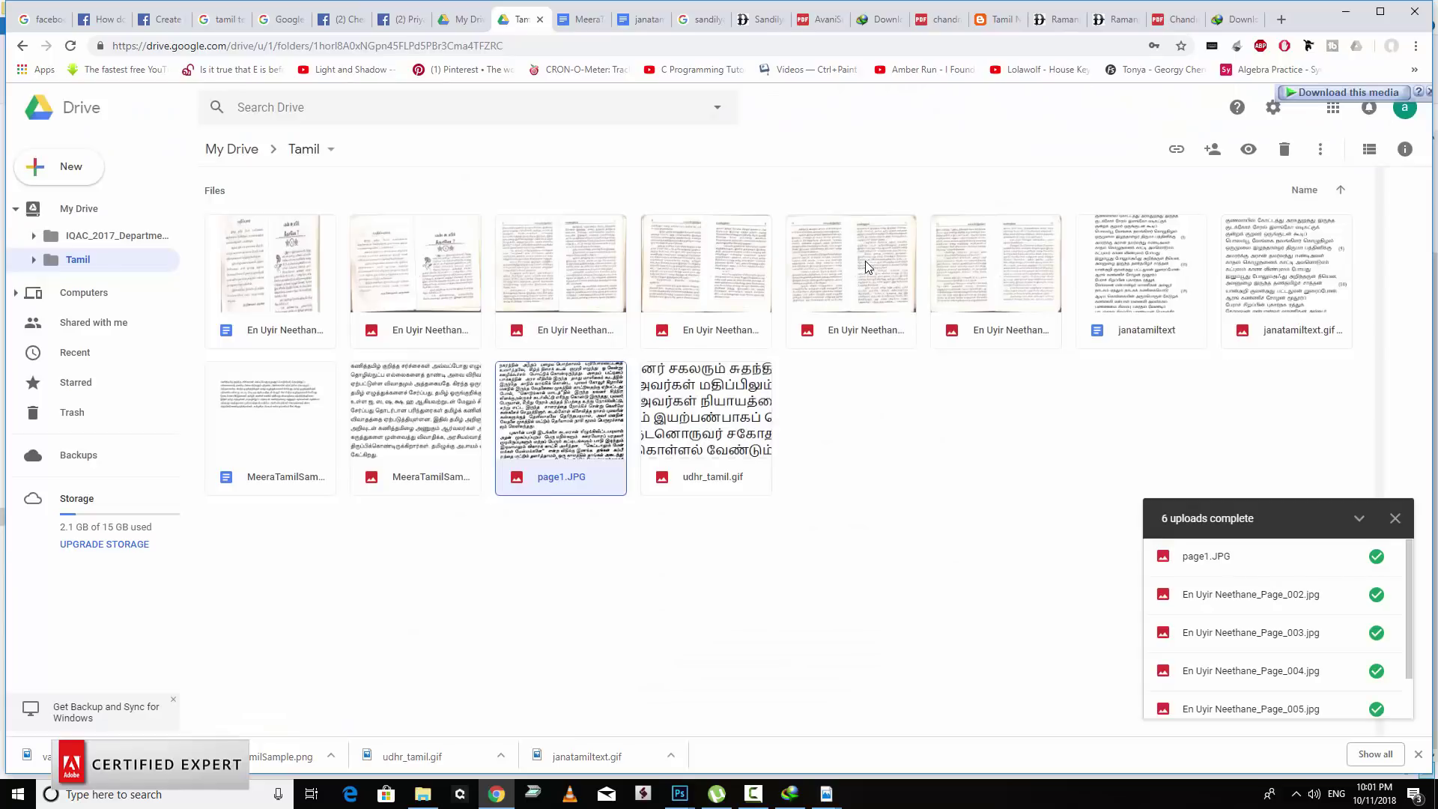
# Use page1.JPG's right-click menu to open it with Google Docs.
pyautogui.rightClick(555, 395)
pyautogui.moveTo(624, 432)
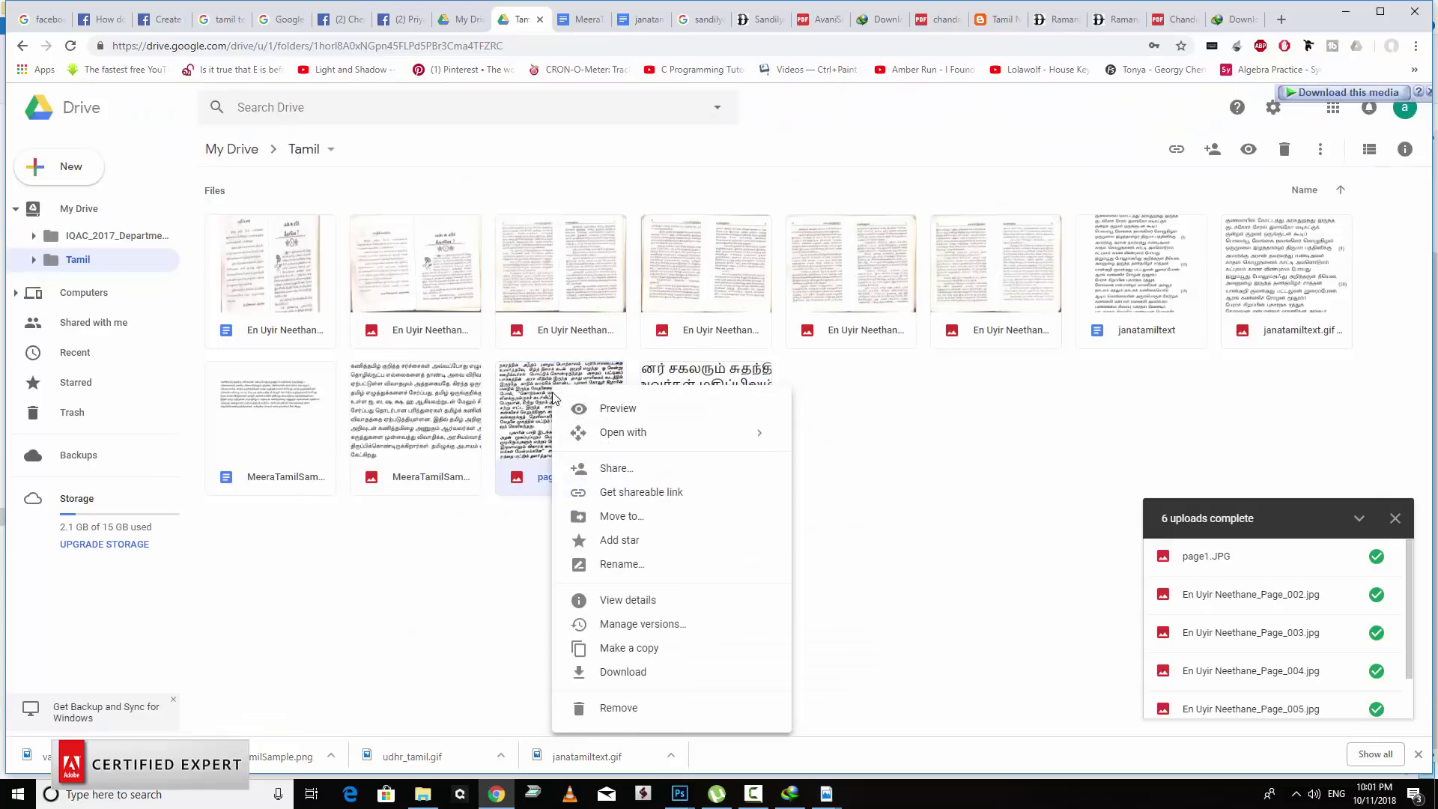
pyautogui.click(895, 448)
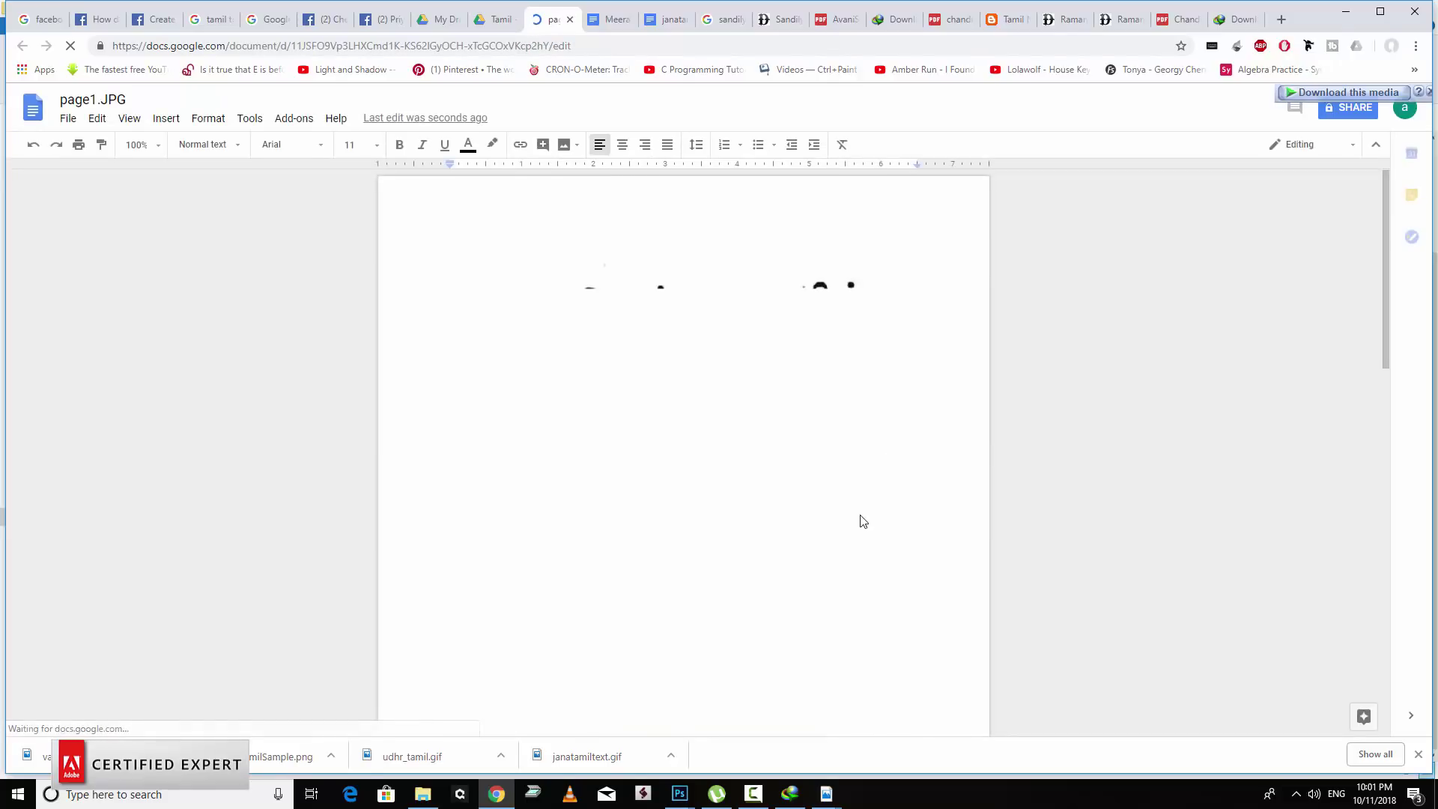
# Fix the broken heading word and its wrong vowel sign so it reads கதவில்.
pyautogui.scroll(-2, 860, 514)
pyautogui.scroll(-1, 860, 514)
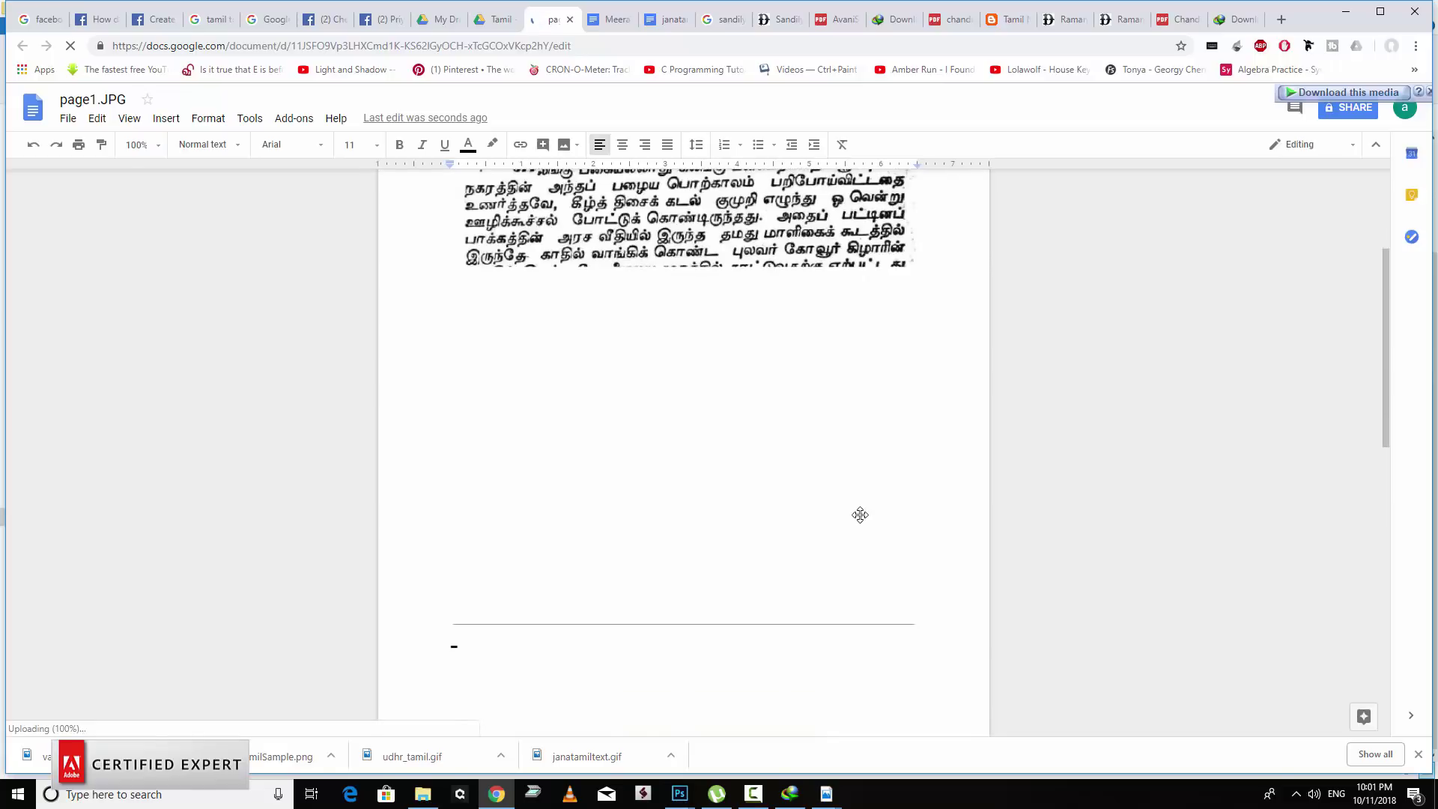
pyautogui.scroll(-5, 860, 514)
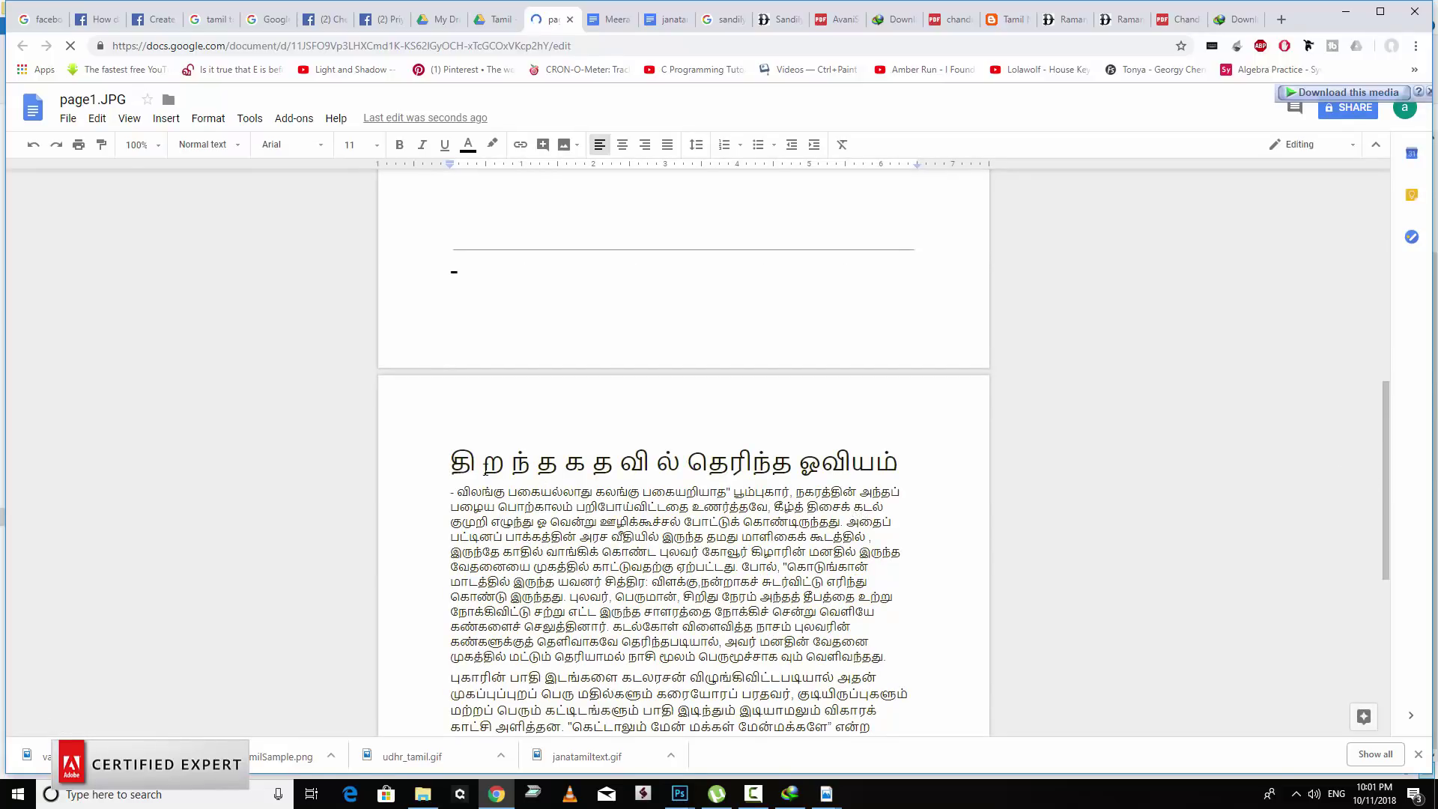
pyautogui.click(564, 462)
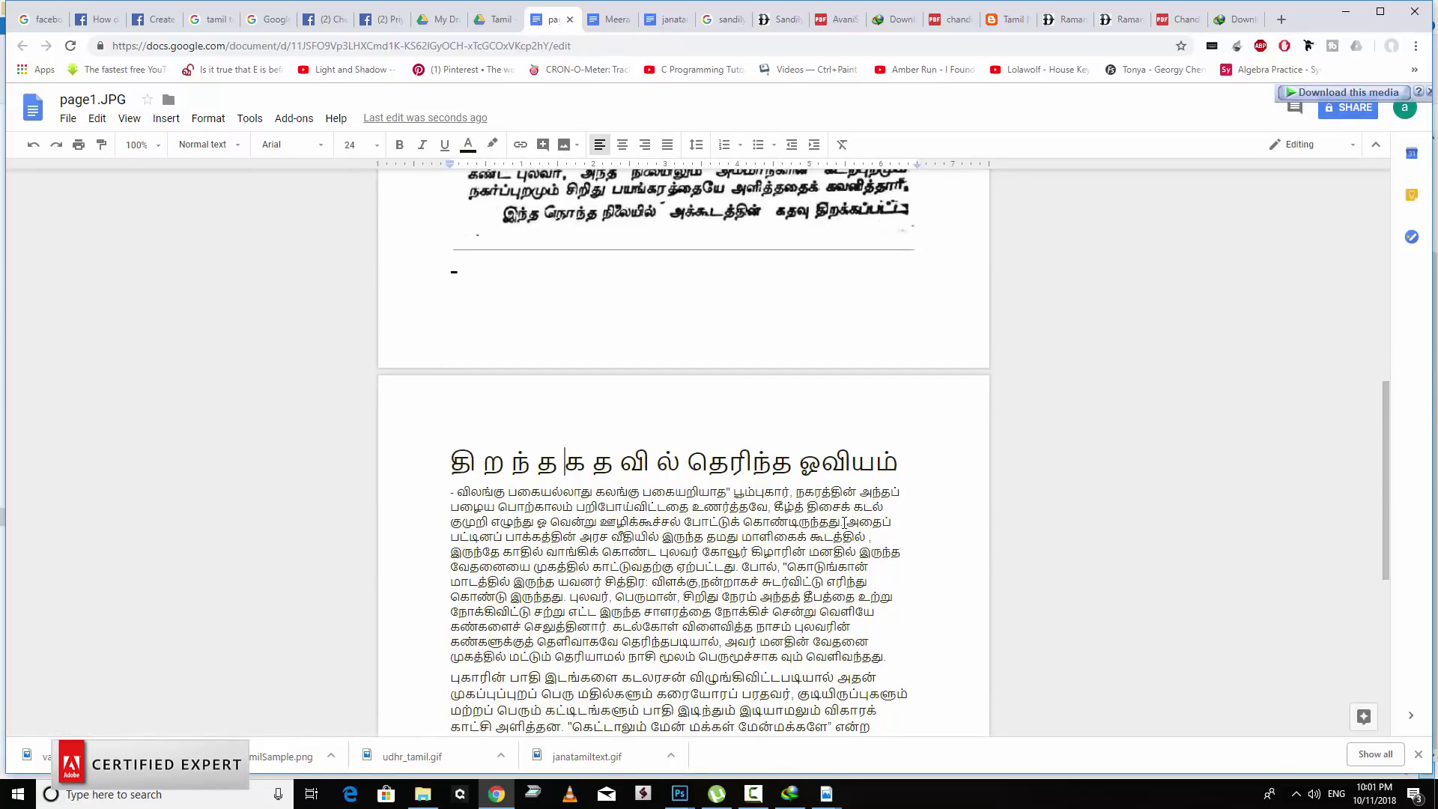
pyautogui.press('Right')
pyautogui.press('Delete')
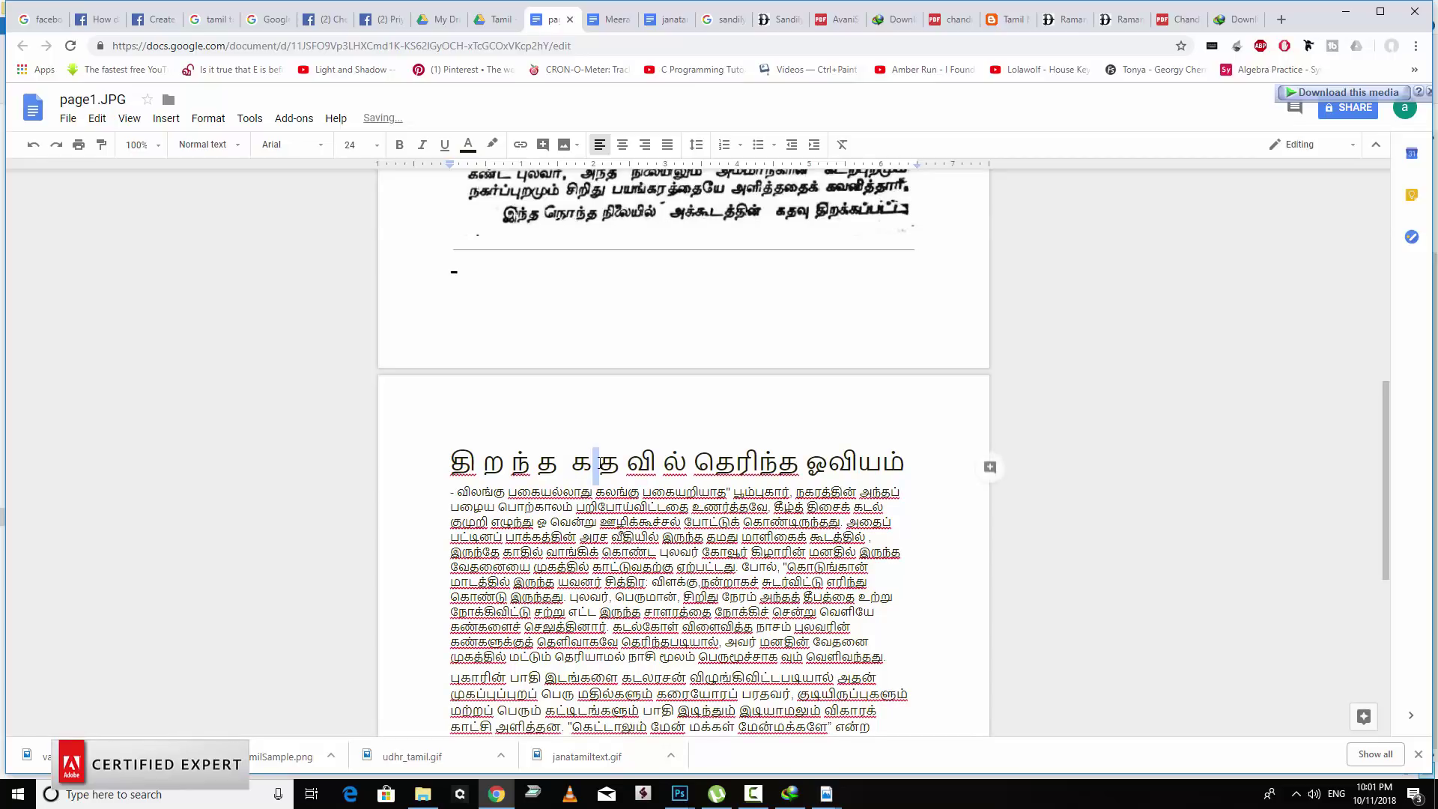
pyautogui.press('Delete')
pyautogui.press('Right')
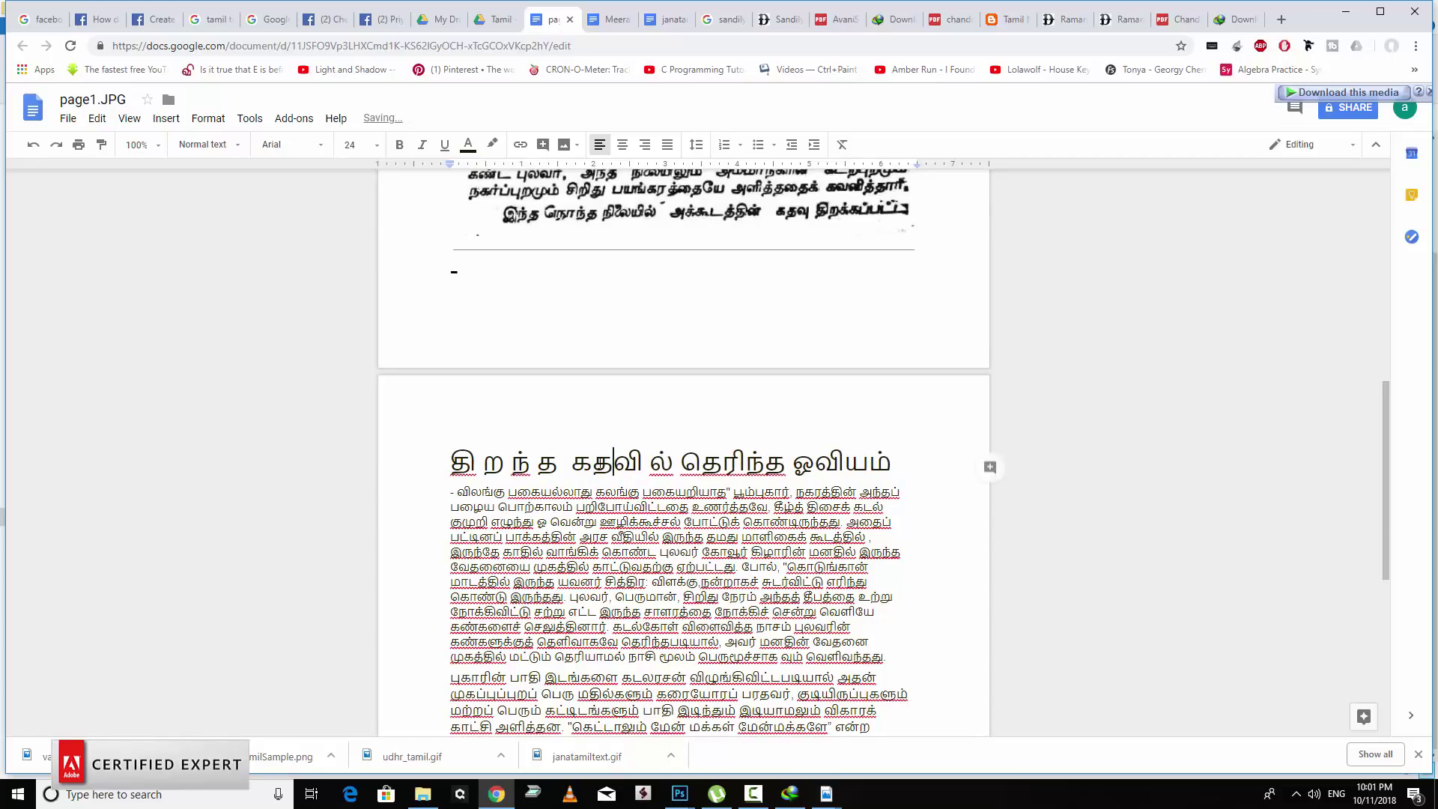
pyautogui.press('BackSpace')
pyautogui.press('Right')
pyautogui.press('Right')
pyautogui.press('BackSpace')
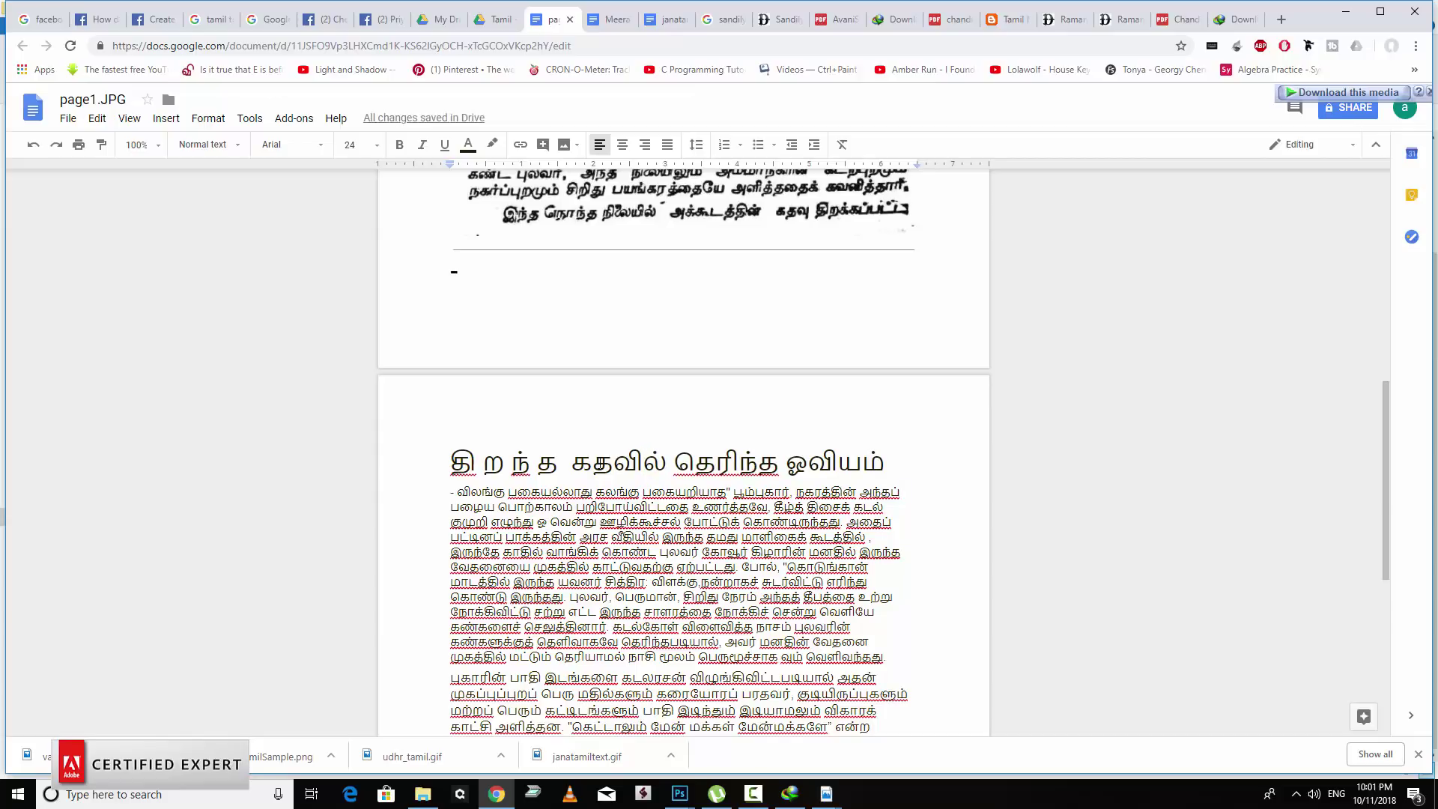
# Close up the remaining gaps in the heading word திறந்த.
pyautogui.press('Left')
pyautogui.press('Left')
pyautogui.press('Left')
pyautogui.press('Left')
pyautogui.press('Left')
pyautogui.press('Left')
pyautogui.press('Left')
pyautogui.press('BackSpace')
pyautogui.press('Right')
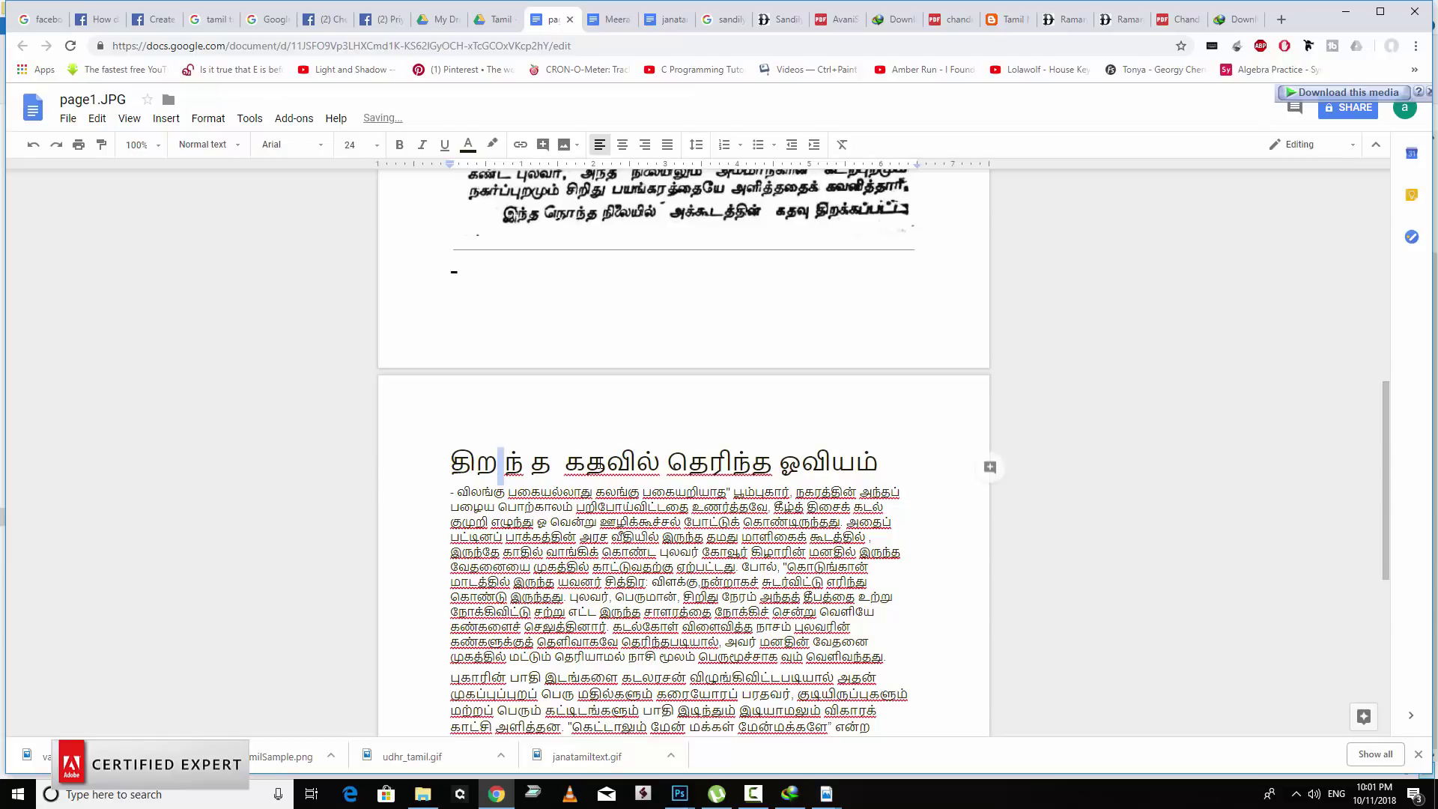
pyautogui.press('Delete')
pyautogui.press('Right')
pyautogui.press('Delete')
pyautogui.press('Down')
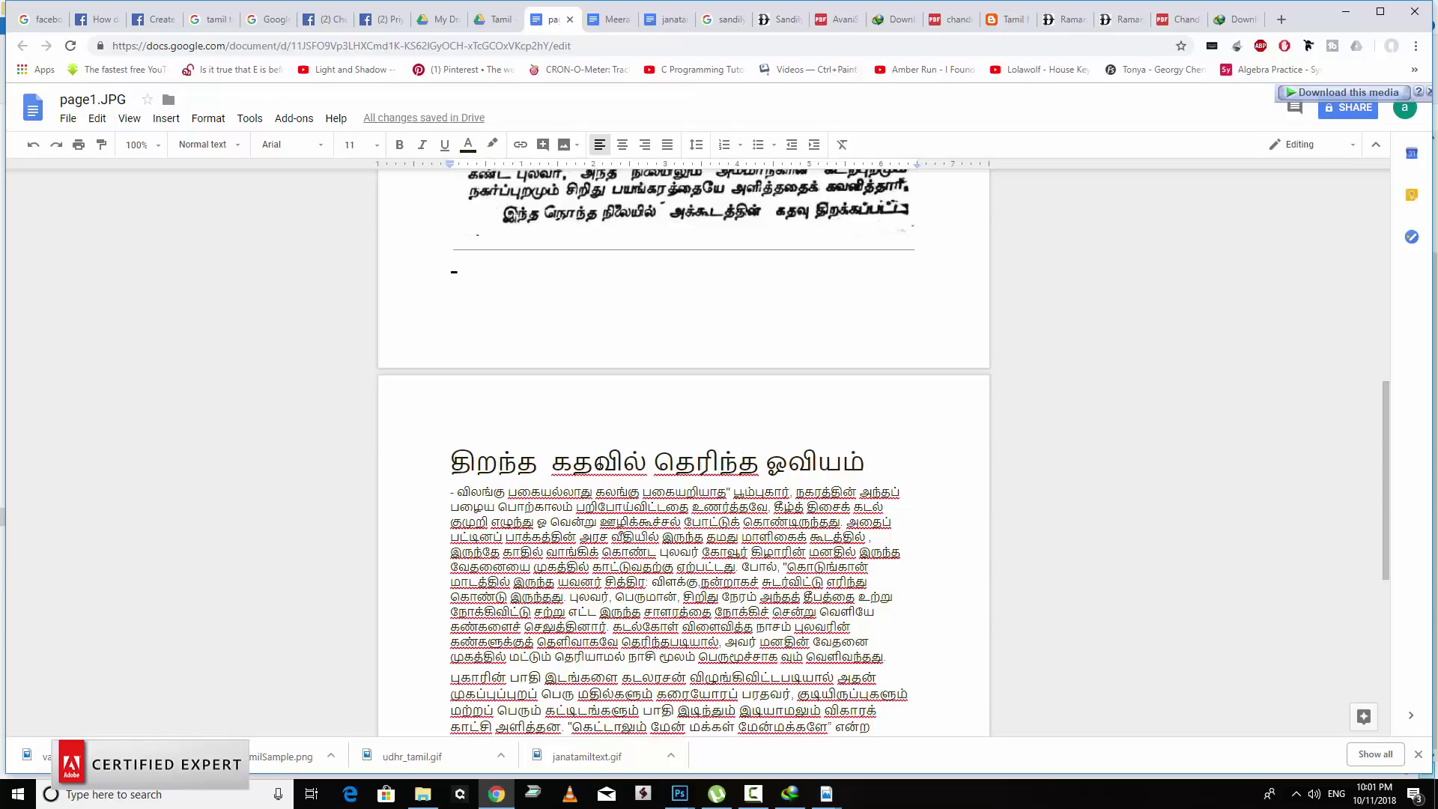
# Delete the stray dash at the start of the first paragraph.
pyautogui.press('Home')
pyautogui.hotkey('shift', 'Right')
pyautogui.press('Delete')
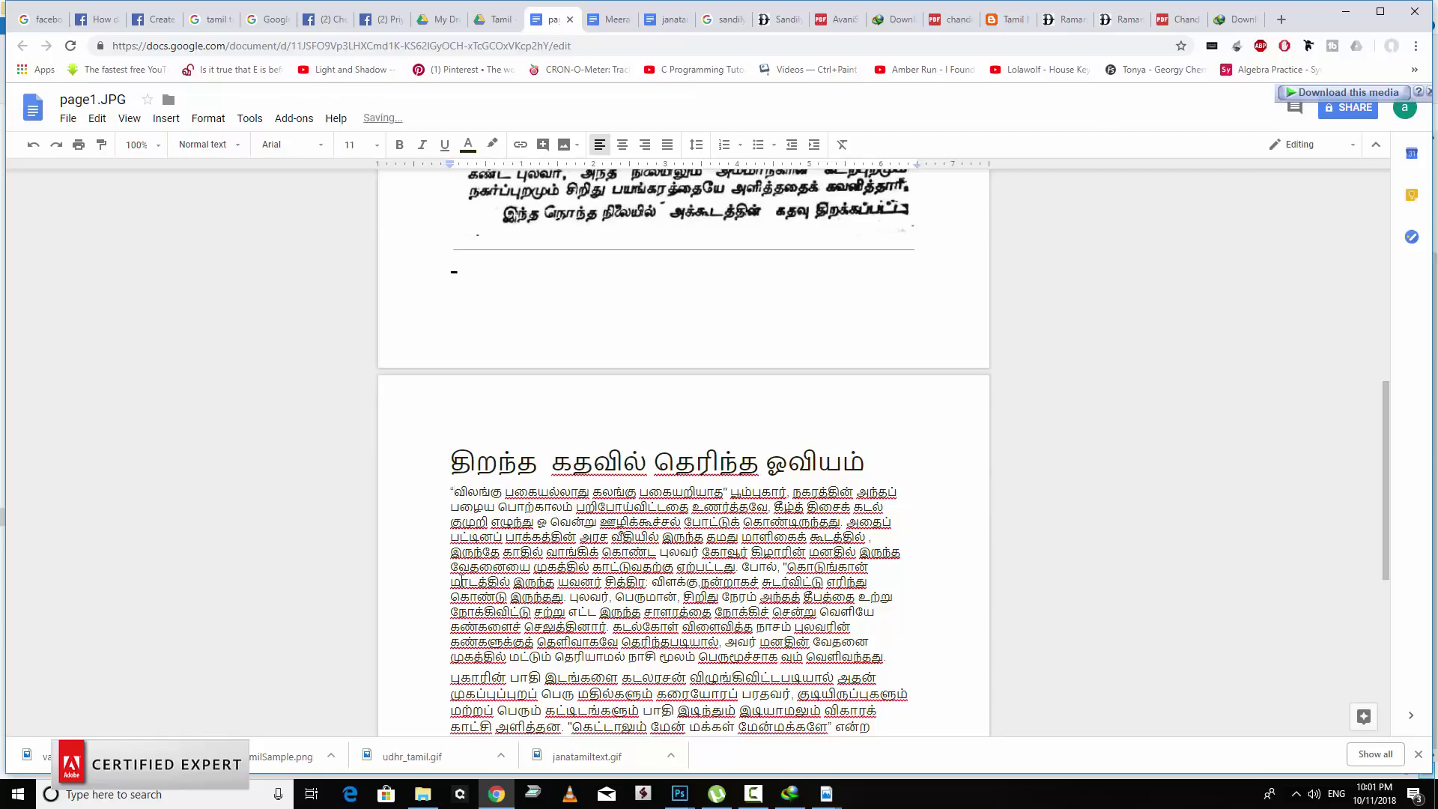
pyautogui.scroll(8, 467, 576)
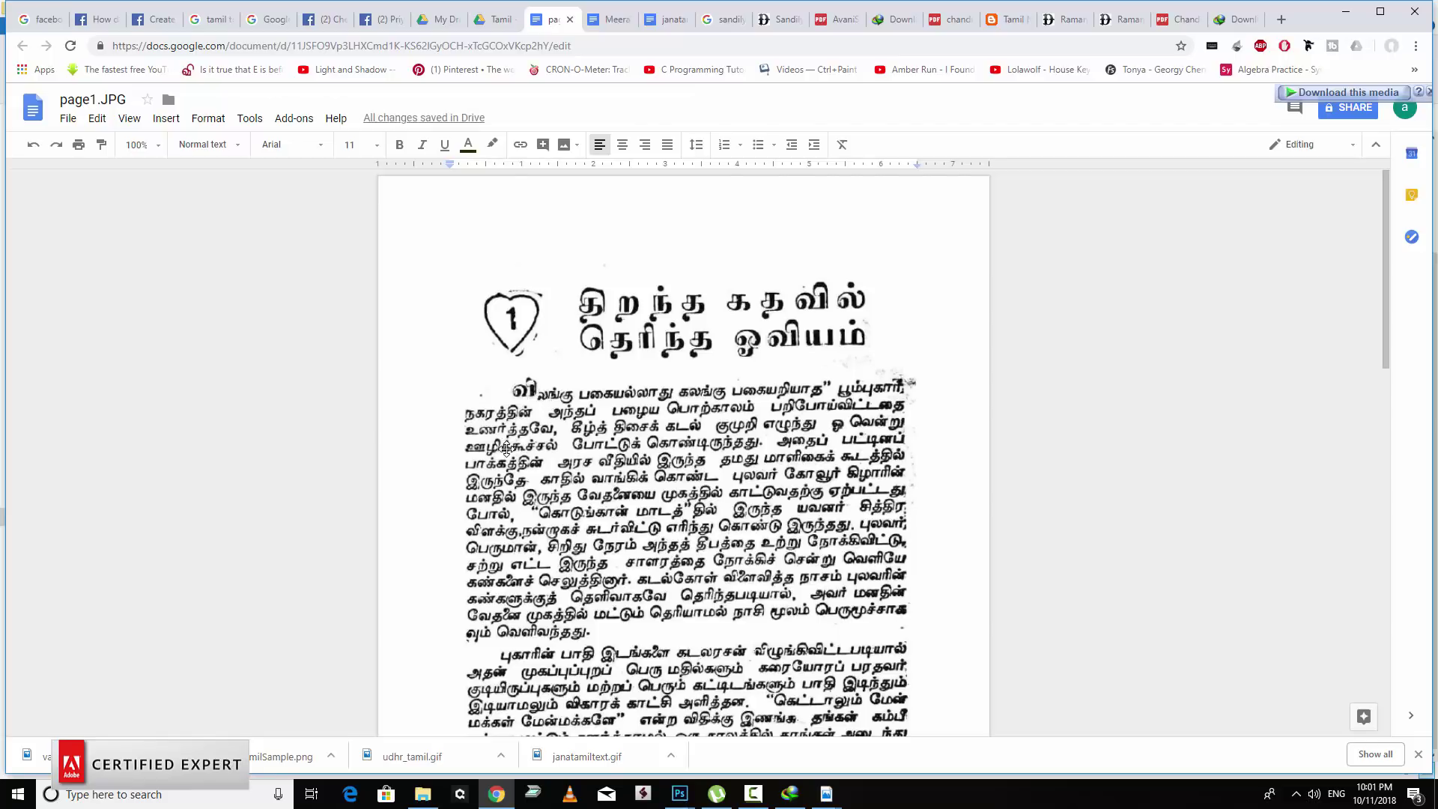
pyautogui.scroll(-3, 571, 551)
pyautogui.scroll(-3, 571, 551)
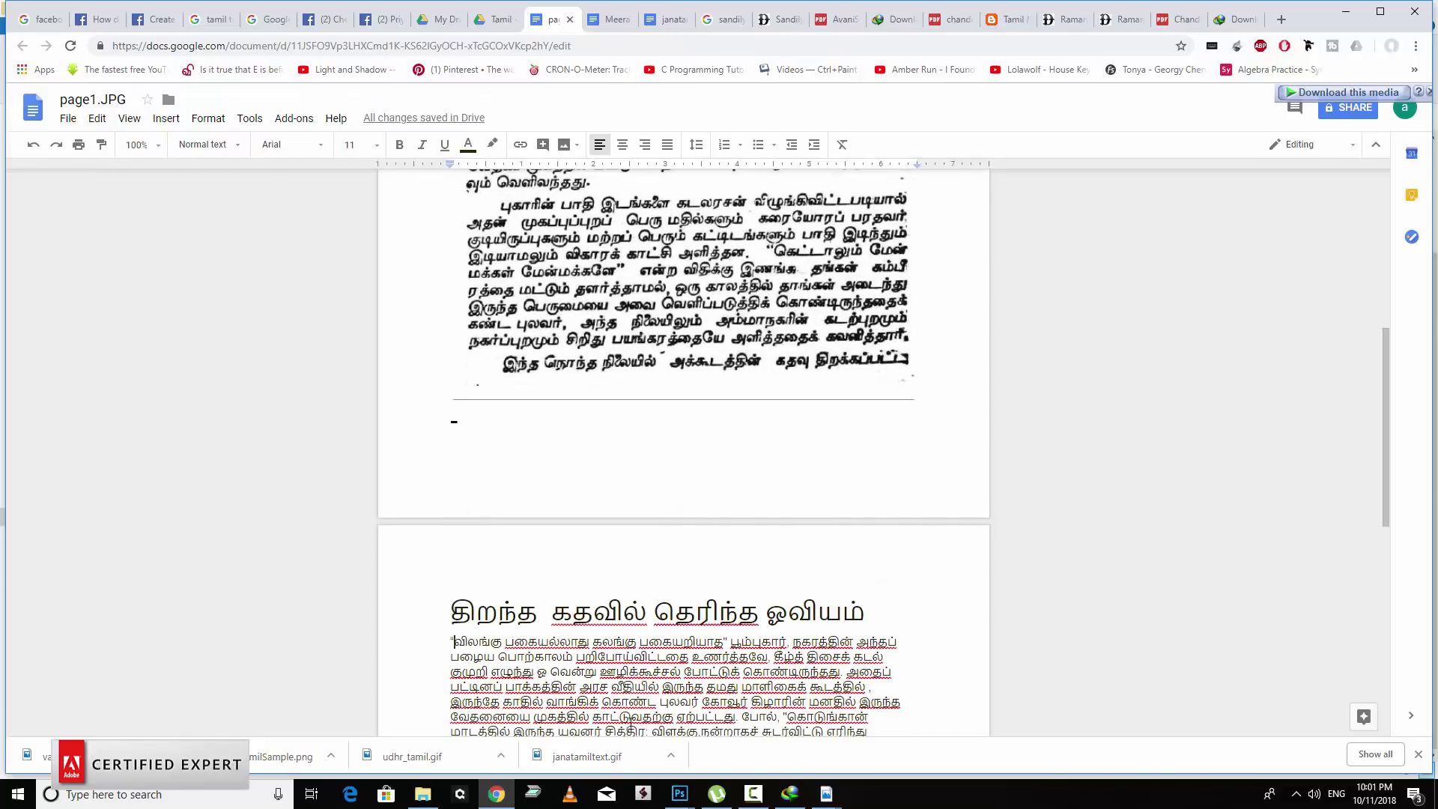
pyautogui.scroll(-4, 454, 642)
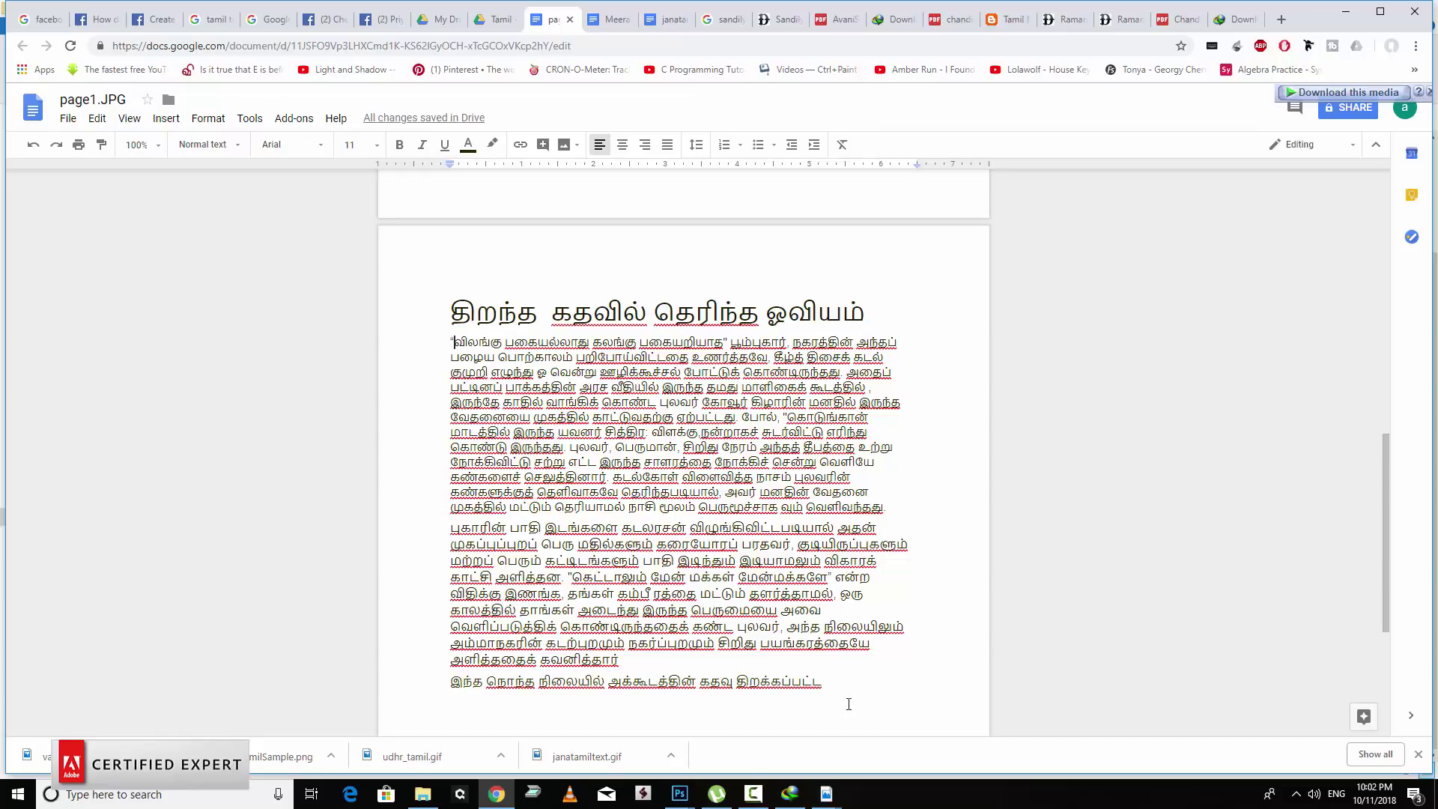
pyautogui.scroll(1, 840, 686)
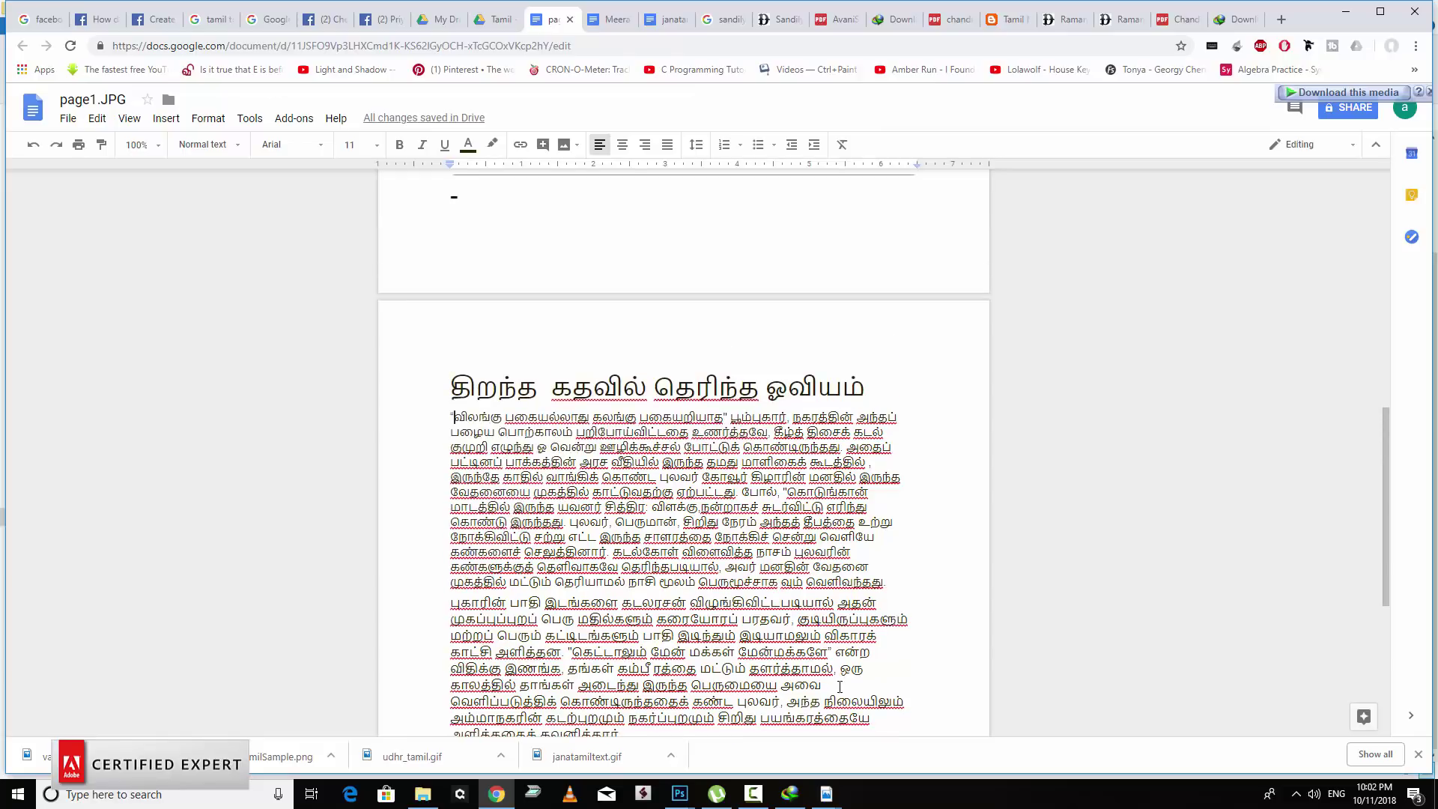